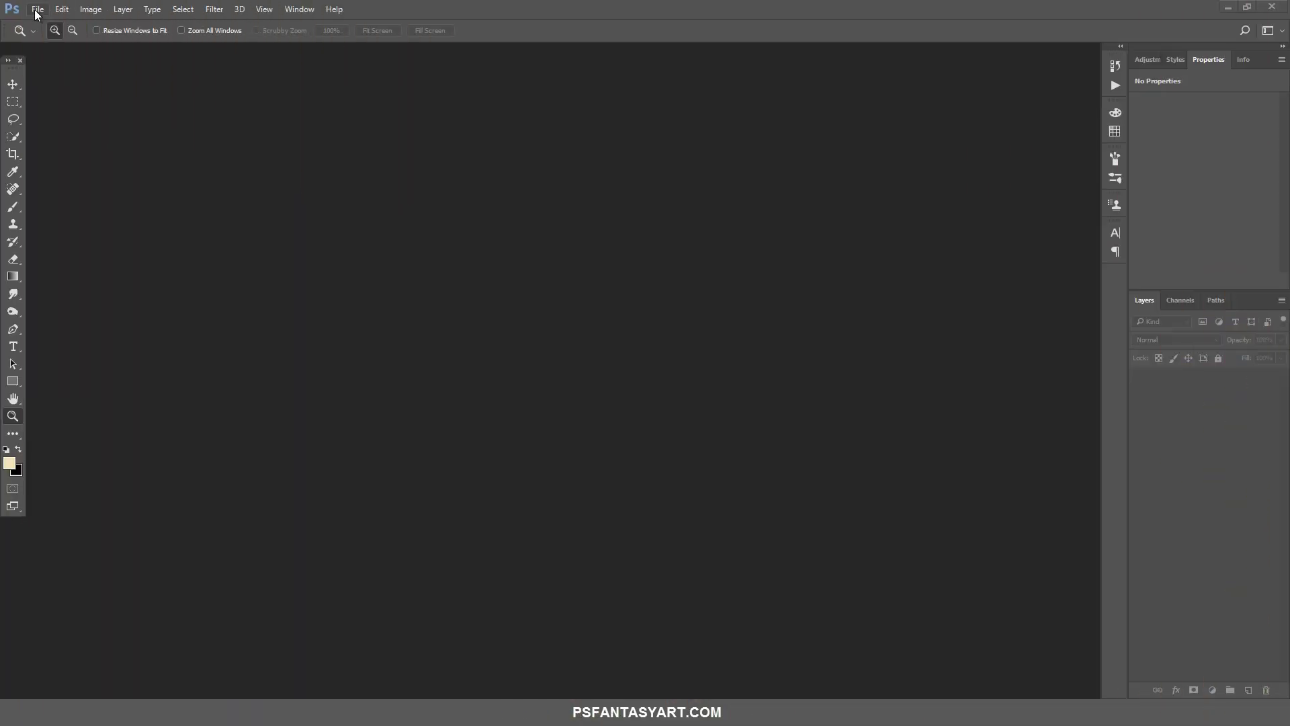
# Create a blank white 1920×1080 px document at 72 ppi from the Custom preset.
pyautogui.click(37, 9)
pyautogui.click(44, 25)
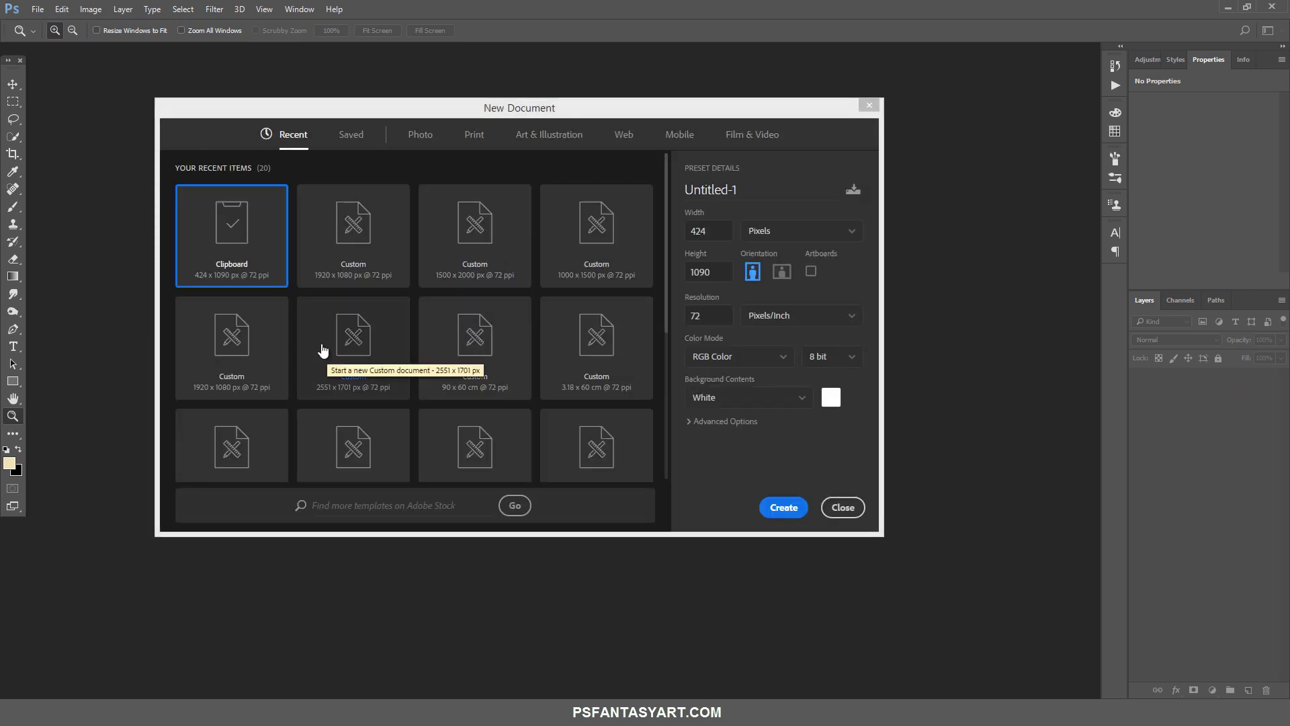
pyautogui.click(378, 270)
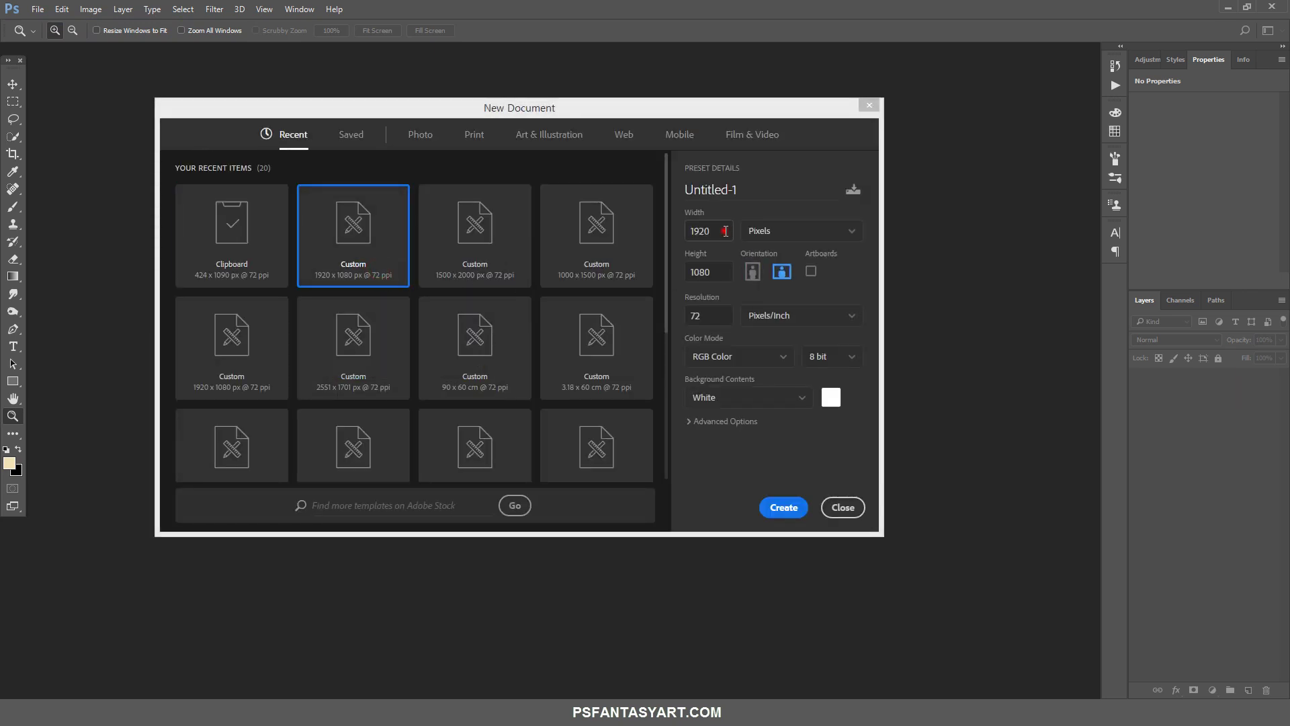
pyautogui.click(725, 270)
pyautogui.click(724, 308)
pyautogui.click(784, 508)
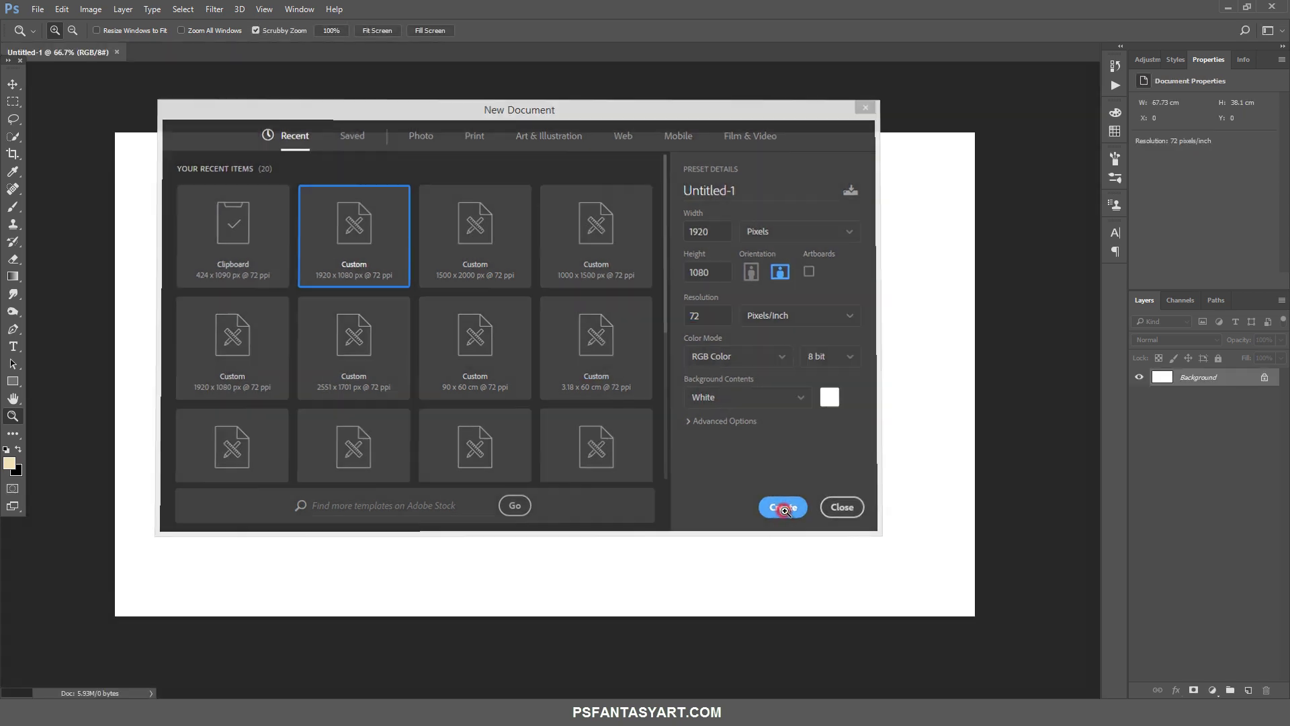
pyautogui.click(38, 10)
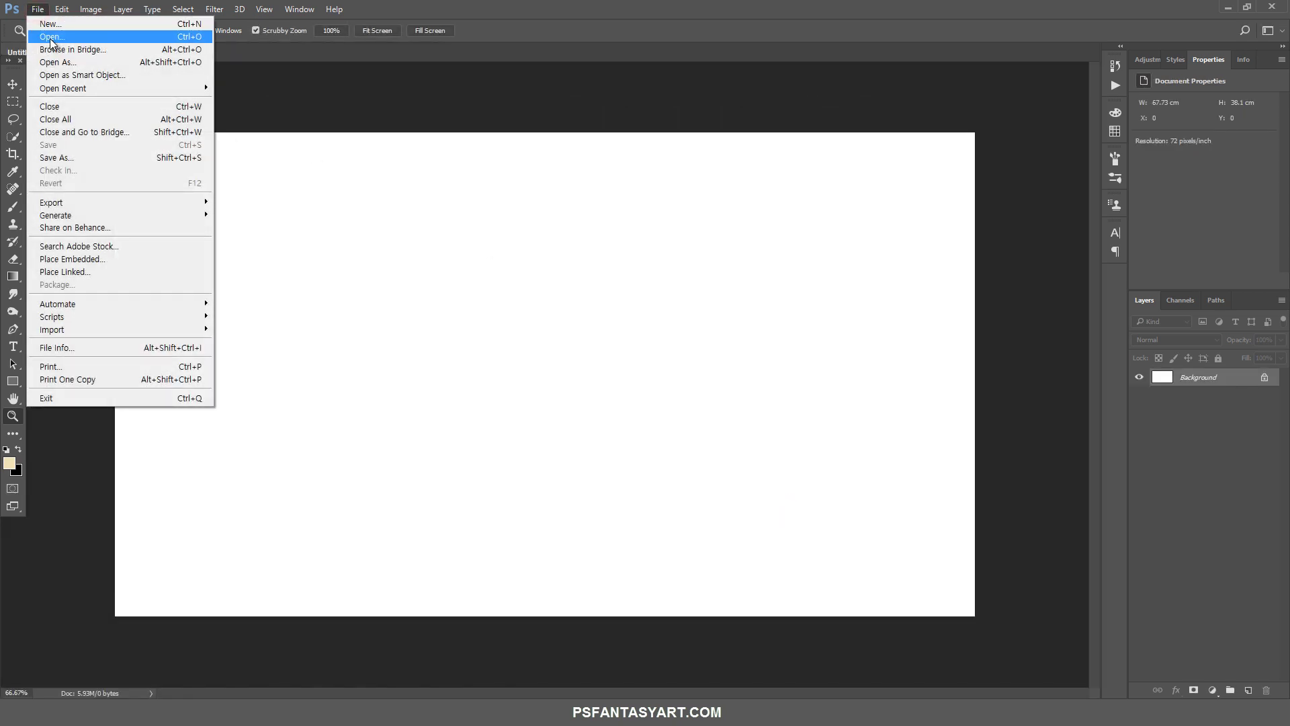
# Open the grand-canyon-1246248 photo and drag it into Untitled-1 as a new layer.
pyautogui.click(54, 40)
pyautogui.click(301, 113)
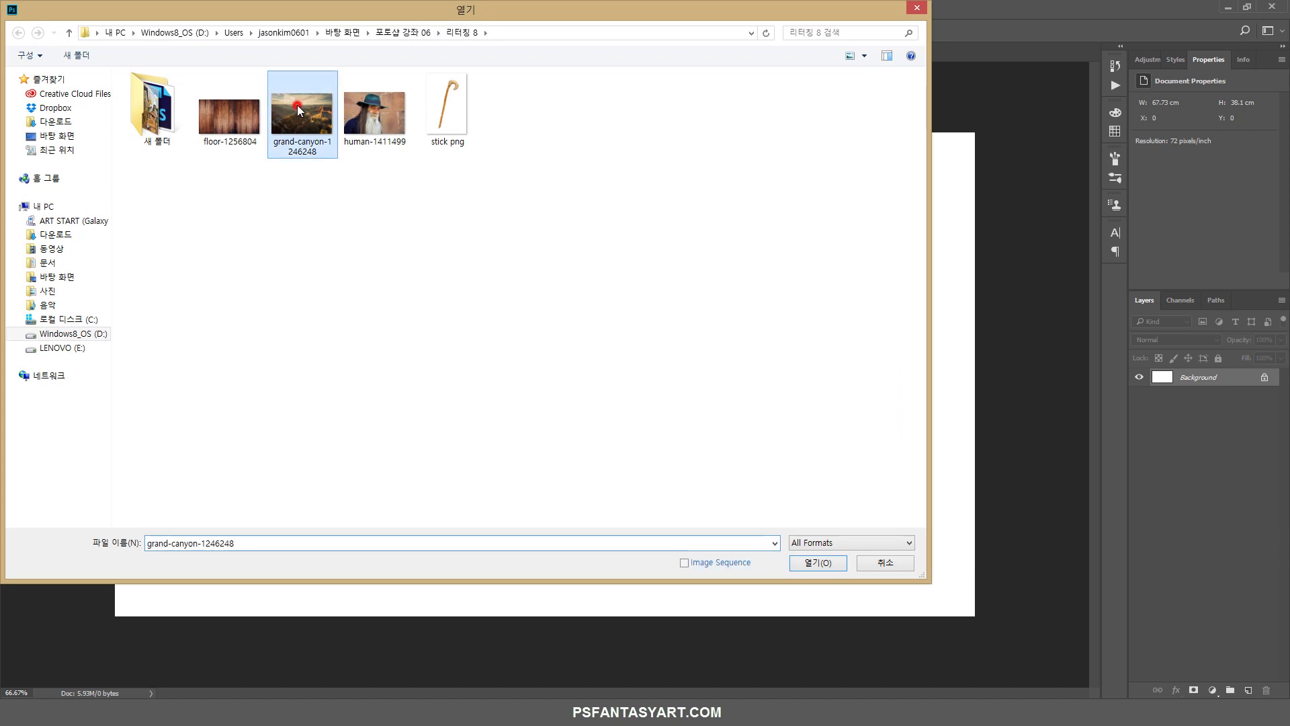
pyautogui.click(814, 569)
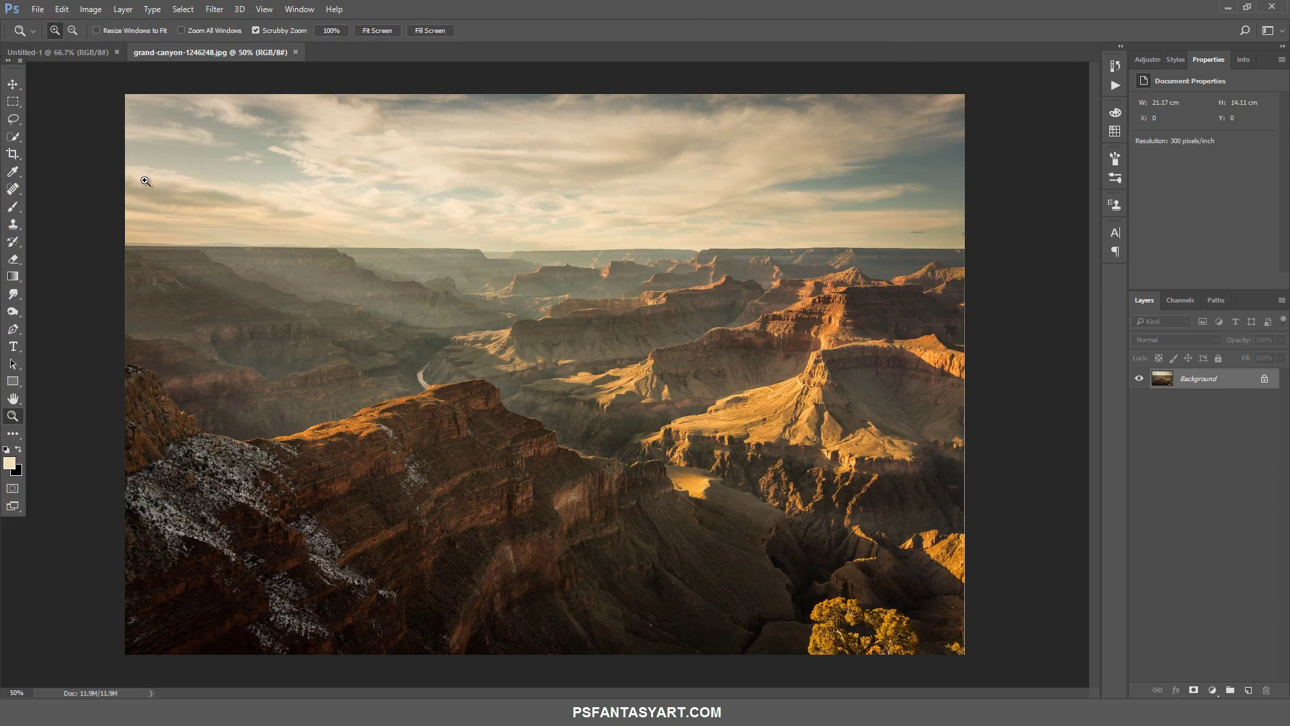
pyautogui.click(13, 84)
pyautogui.moveTo(170, 121); pyautogui.dragTo(357, 315)
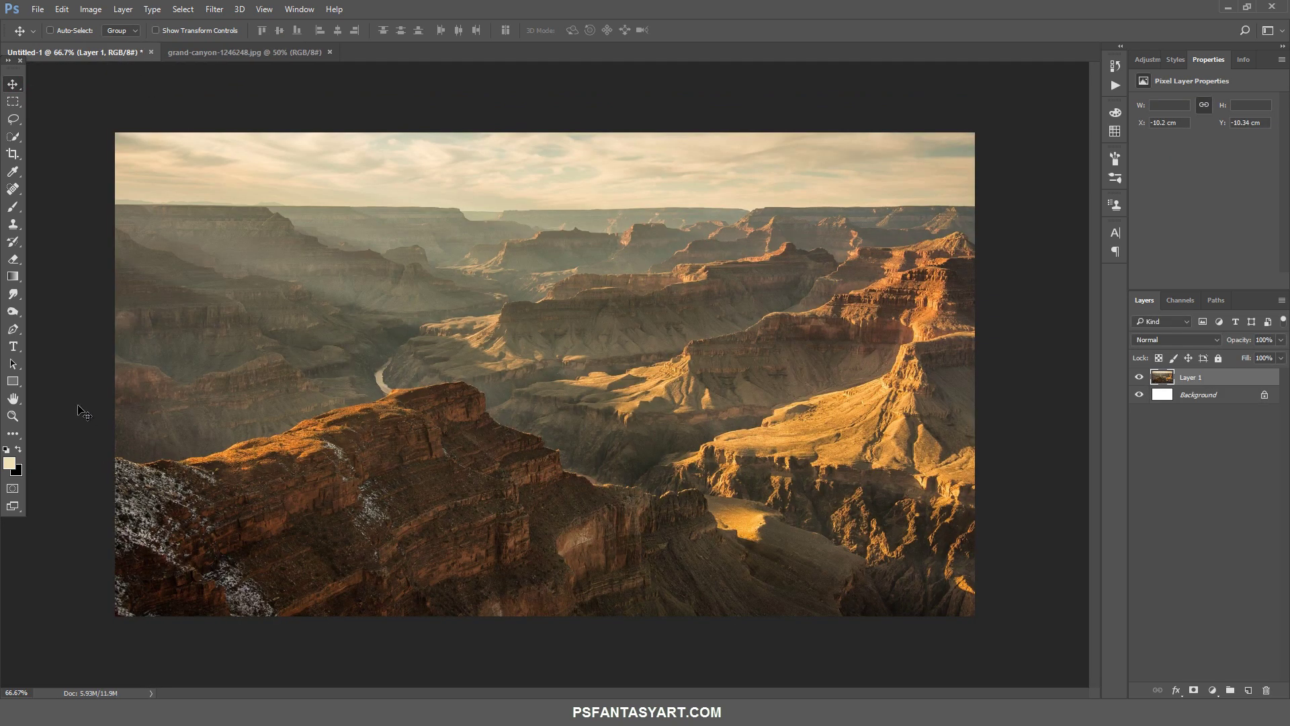
# Transform the canyon layer lower and slightly right to fill the canvas, then zoom back in.
pyautogui.click(12, 416)
pyautogui.moveTo(606, 334); pyautogui.dragTo(511, 333)
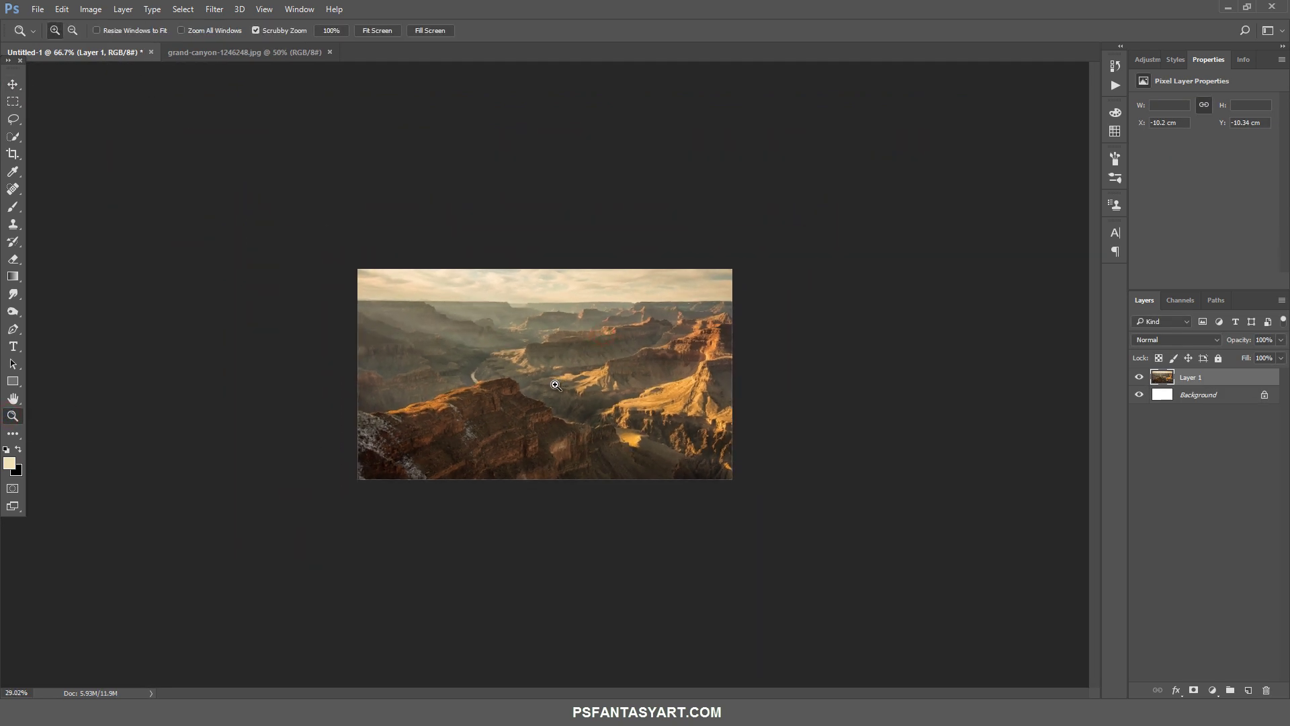
pyautogui.click(256, 31)
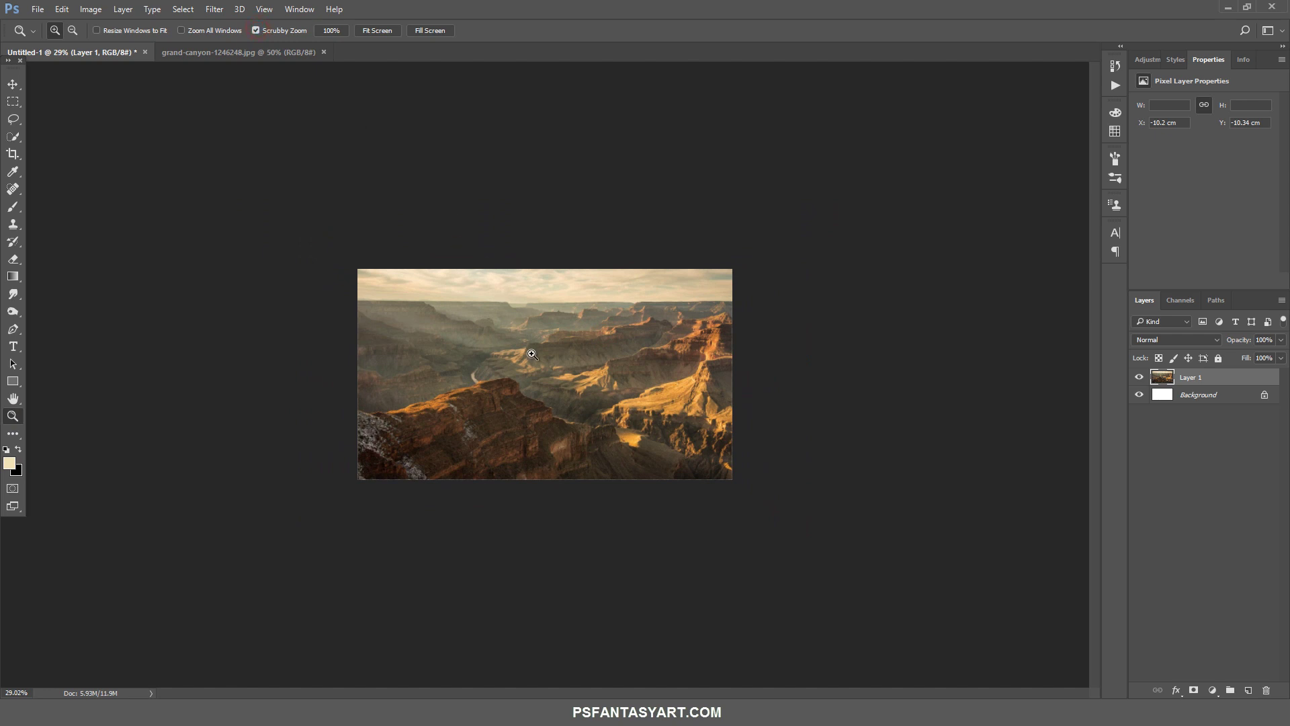
pyautogui.moveTo(528, 352)
pyautogui.mouseDown()
pyautogui.moveTo(562, 340)
pyautogui.moveTo(531, 354)
pyautogui.mouseUp()
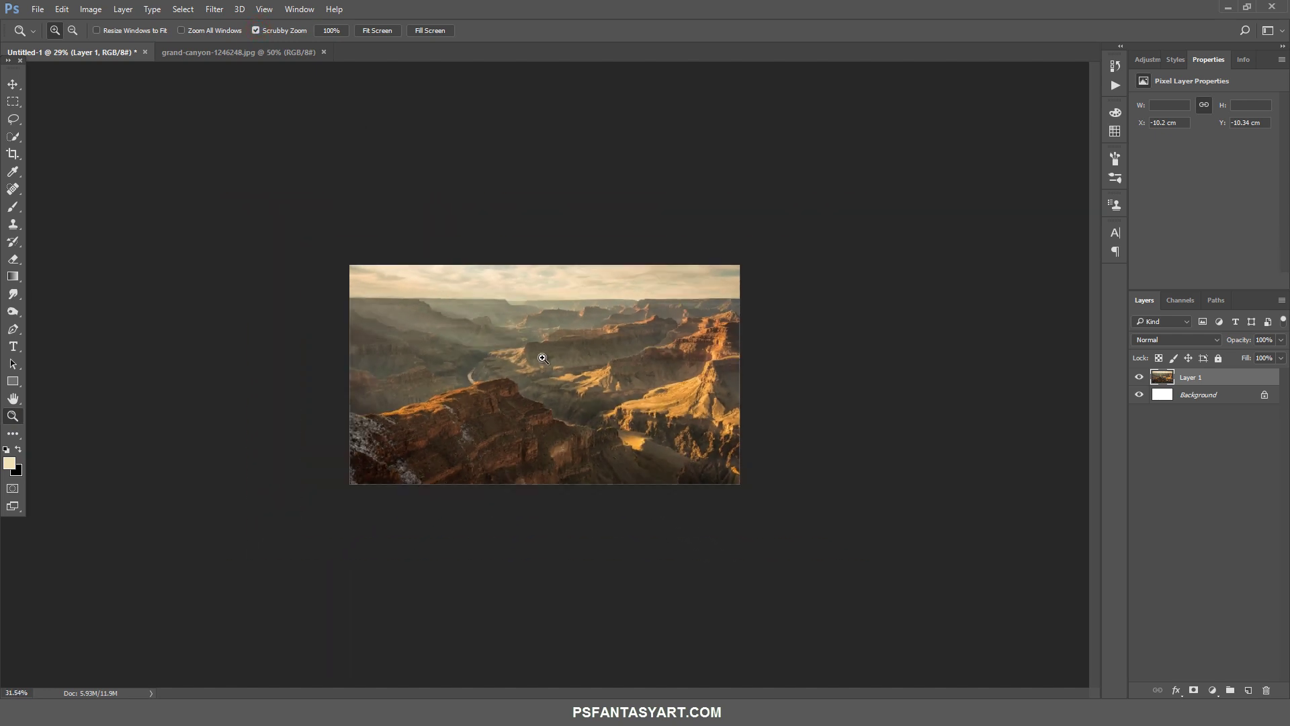
pyautogui.hotkey('ctrl', 't')
pyautogui.moveTo(703, 253); pyautogui.dragTo(700, 301)
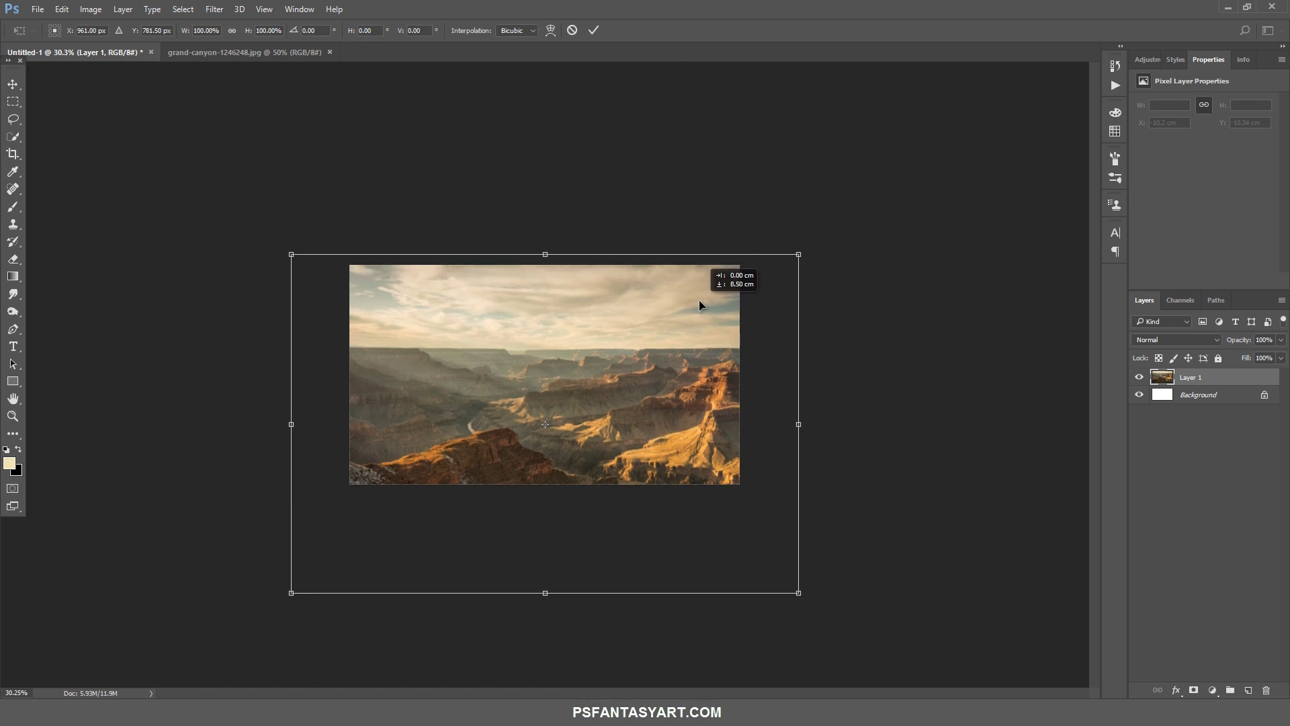
pyautogui.moveTo(553, 295); pyautogui.dragTo(562, 298)
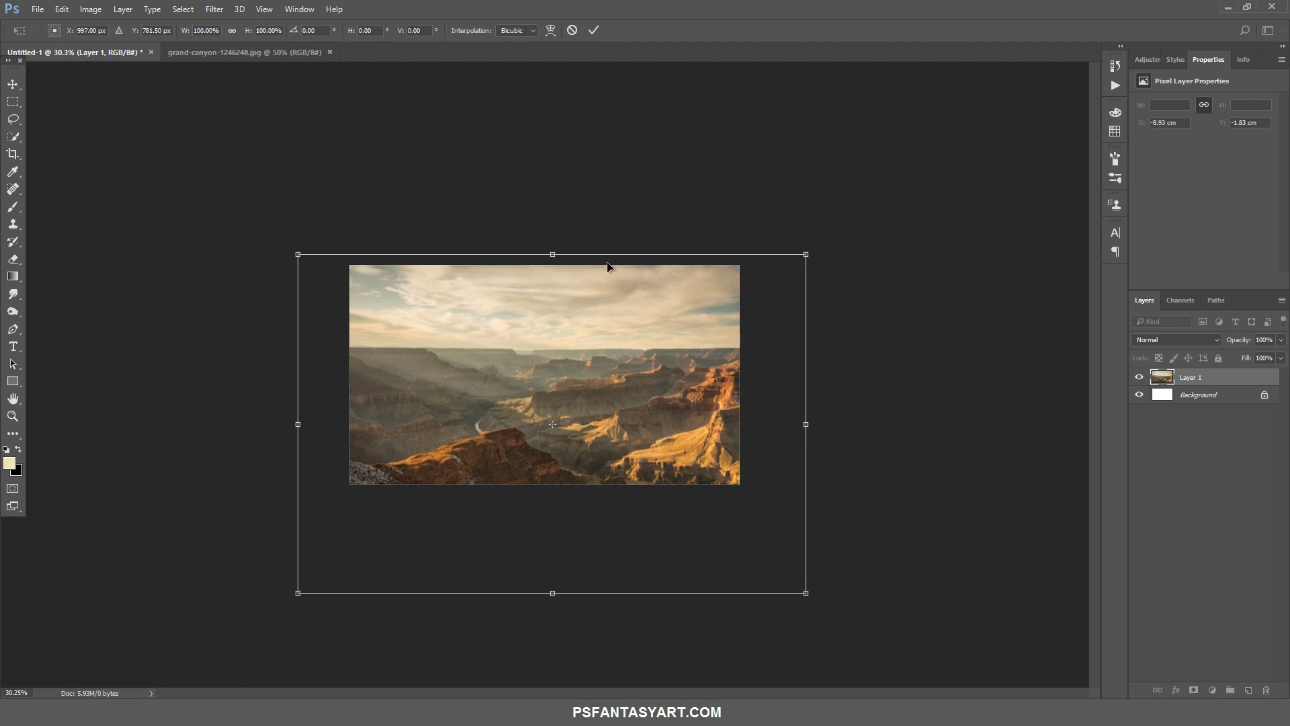
pyautogui.click(594, 30)
pyautogui.press('z')
pyautogui.click(567, 364)
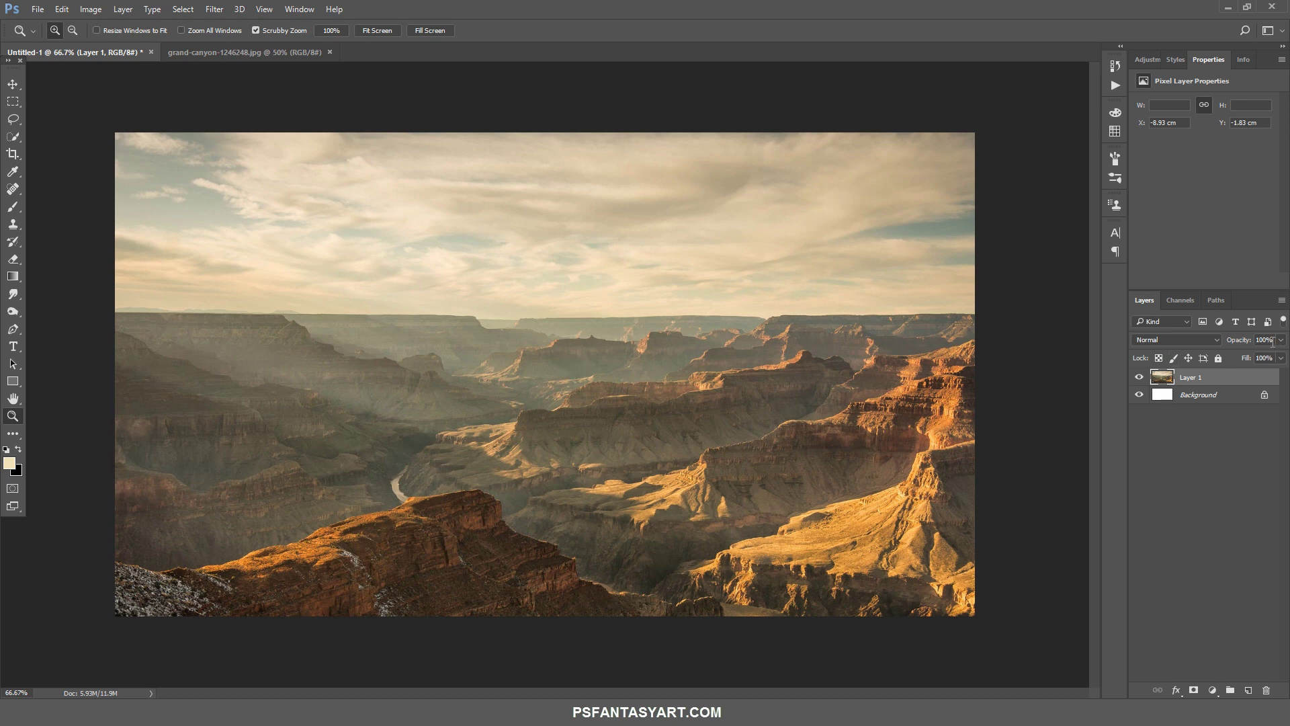
# Set the canyon layer's opacity to 75% and compare it on and off.
pyautogui.write('75')
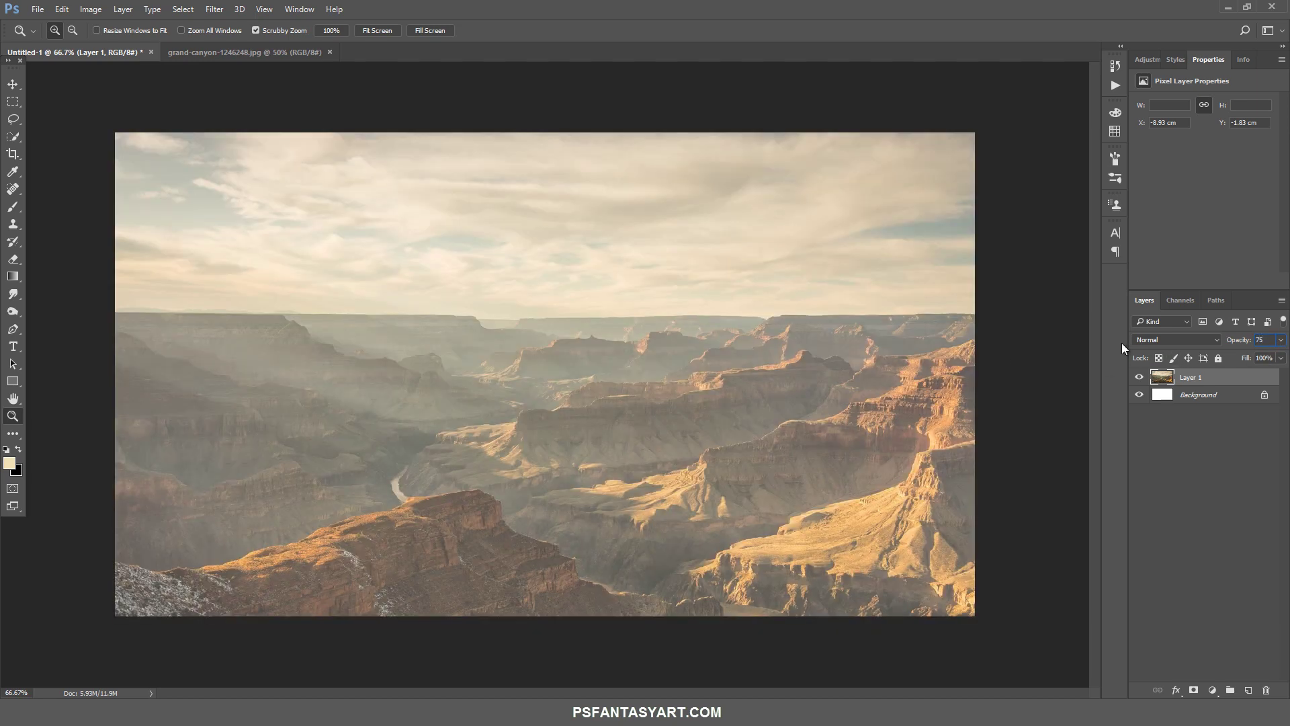
pyautogui.click(1139, 377)
pyautogui.click(1165, 378)
# Soften the canyon layer with a Gaussian Blur of radius 2.
pyautogui.click(215, 9)
pyautogui.moveTo(221, 157)
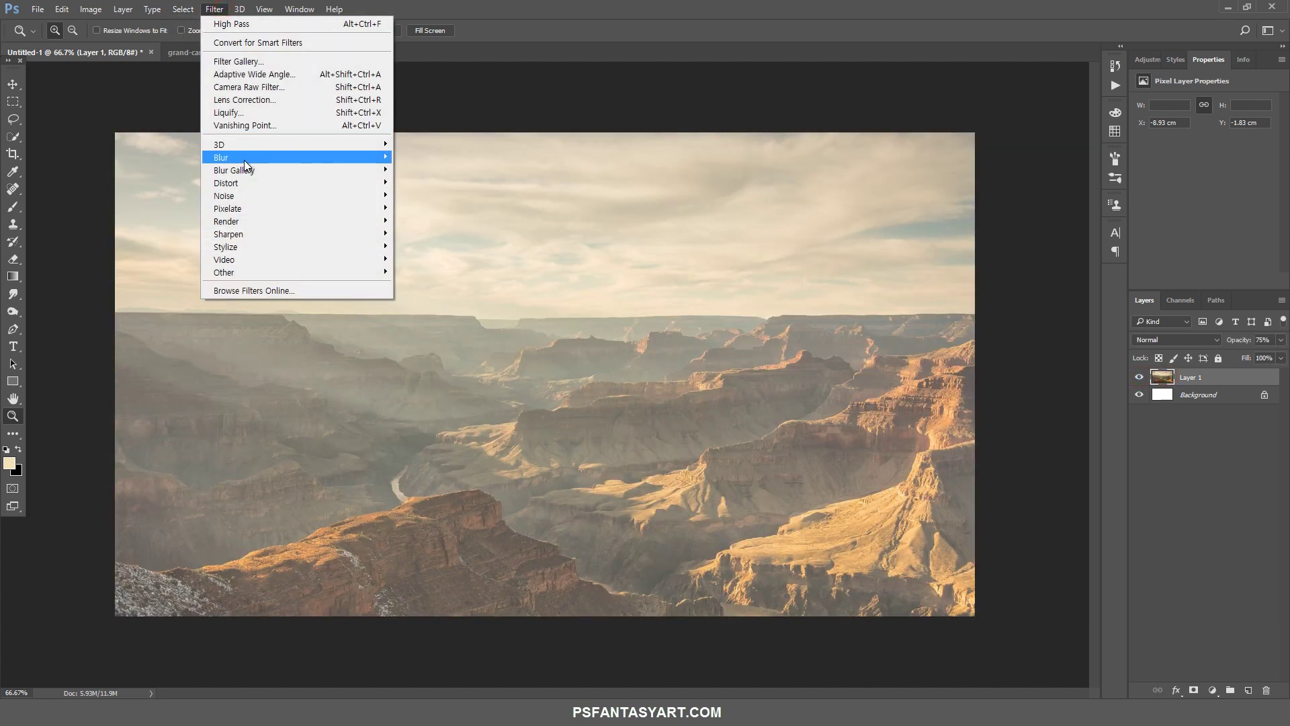
pyautogui.click(186, 210)
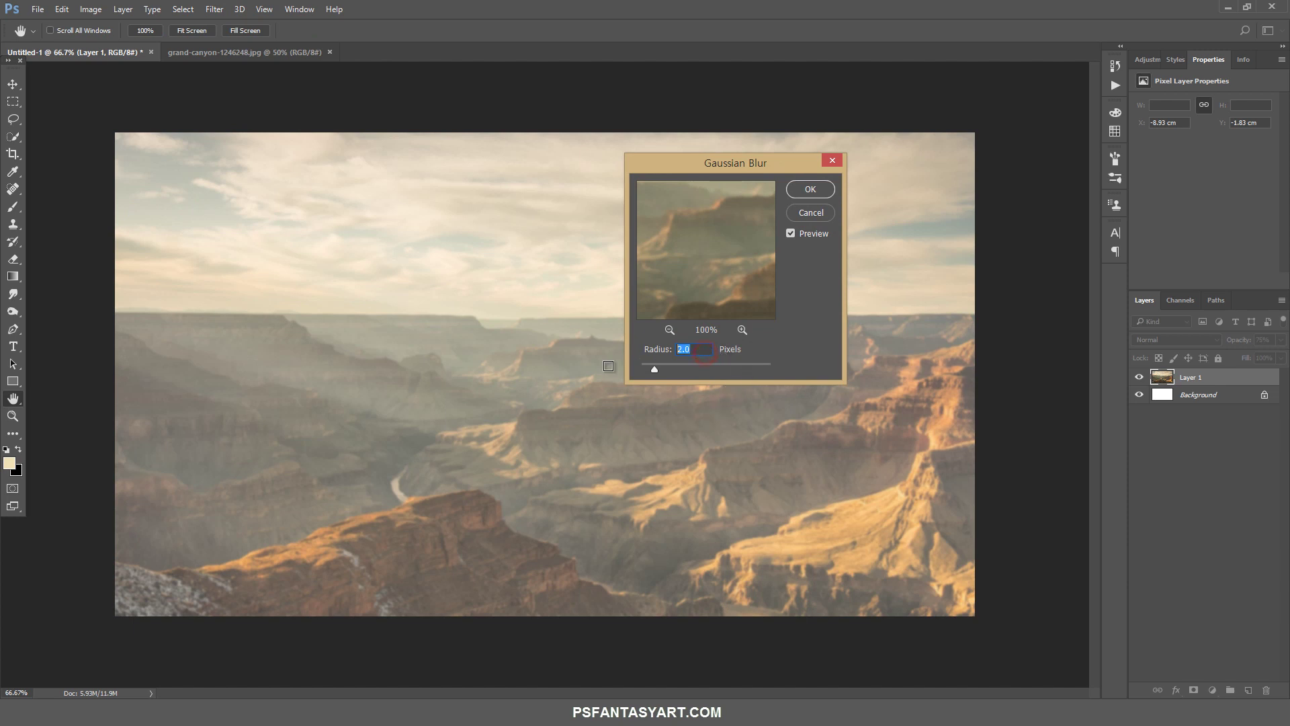
pyautogui.write('2')
pyautogui.press('z')
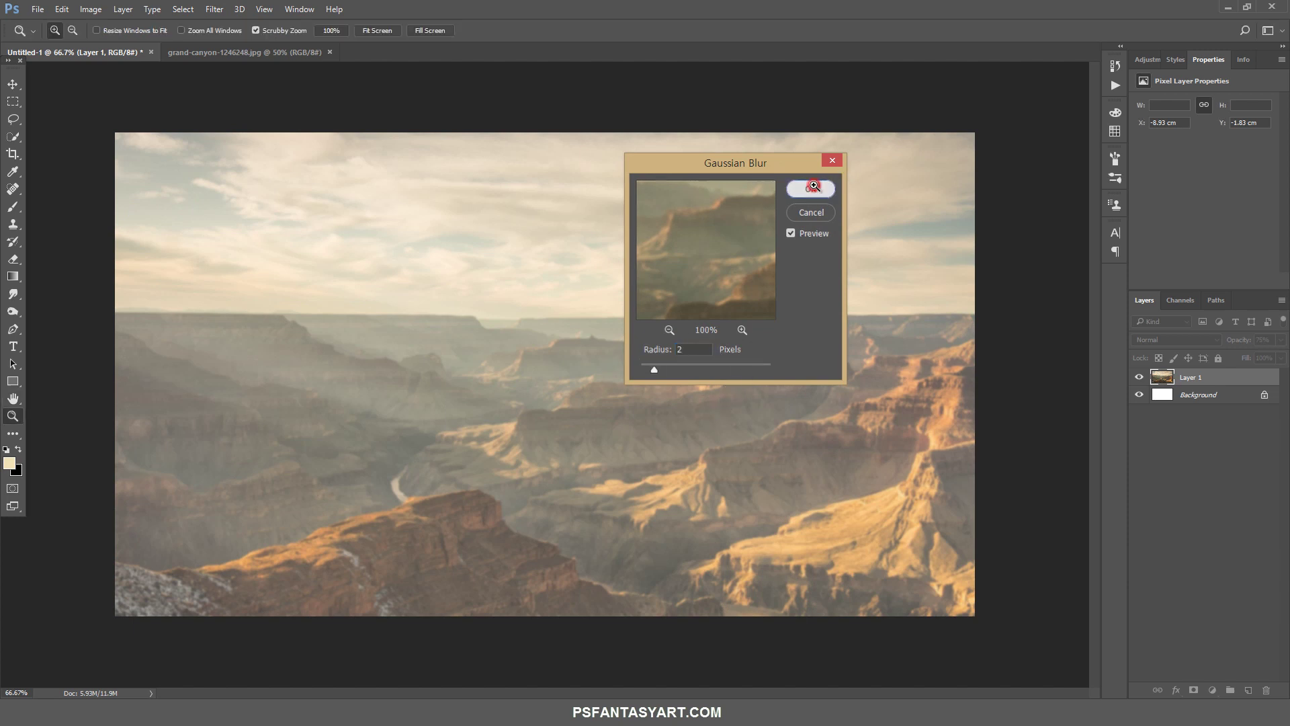
pyautogui.click(810, 189)
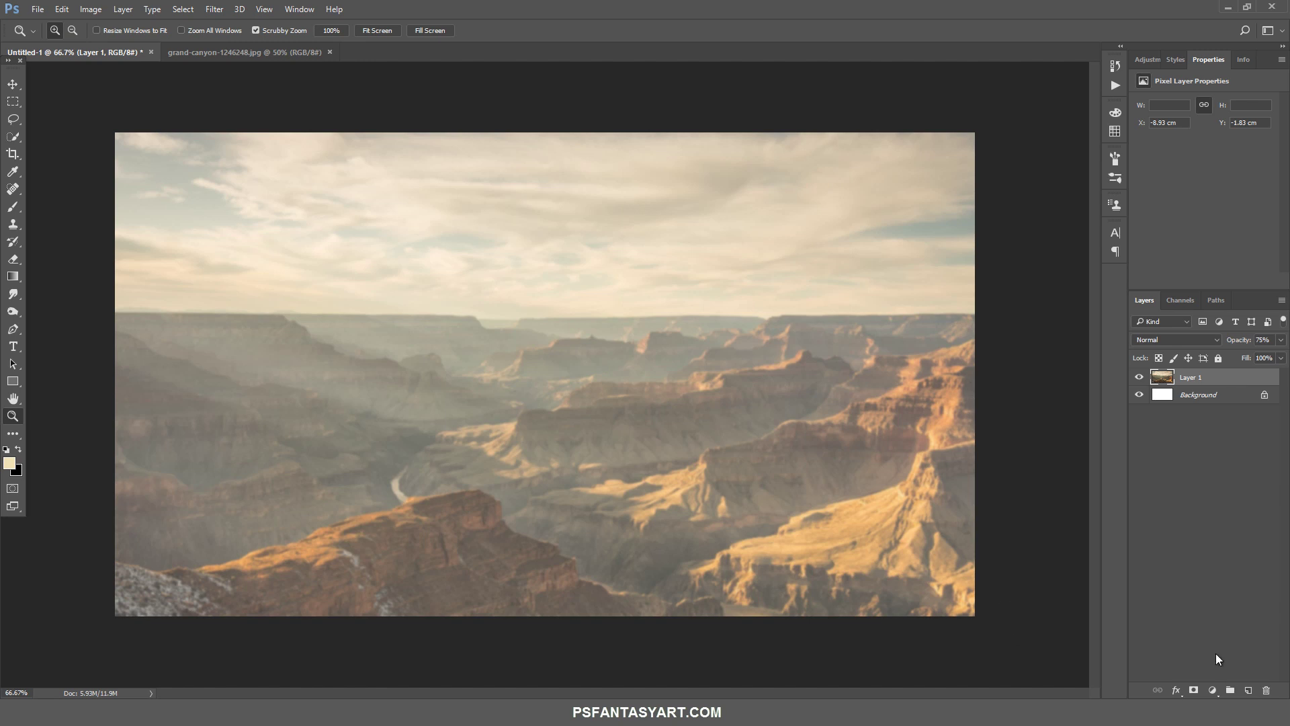
# Add a new empty layer and set the foreground colour to peach #ffcd9c.
pyautogui.click(1248, 690)
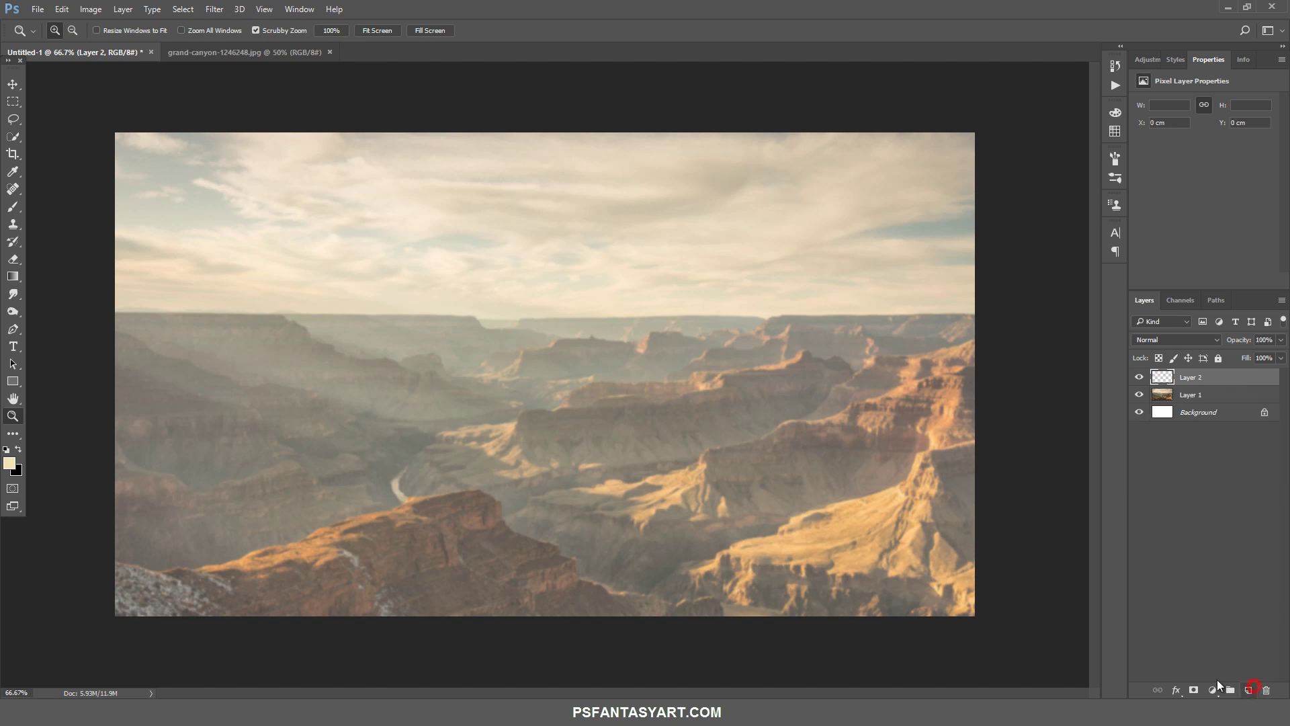
pyautogui.click(9, 465)
pyautogui.moveTo(789, 415); pyautogui.dragTo(414, 202)
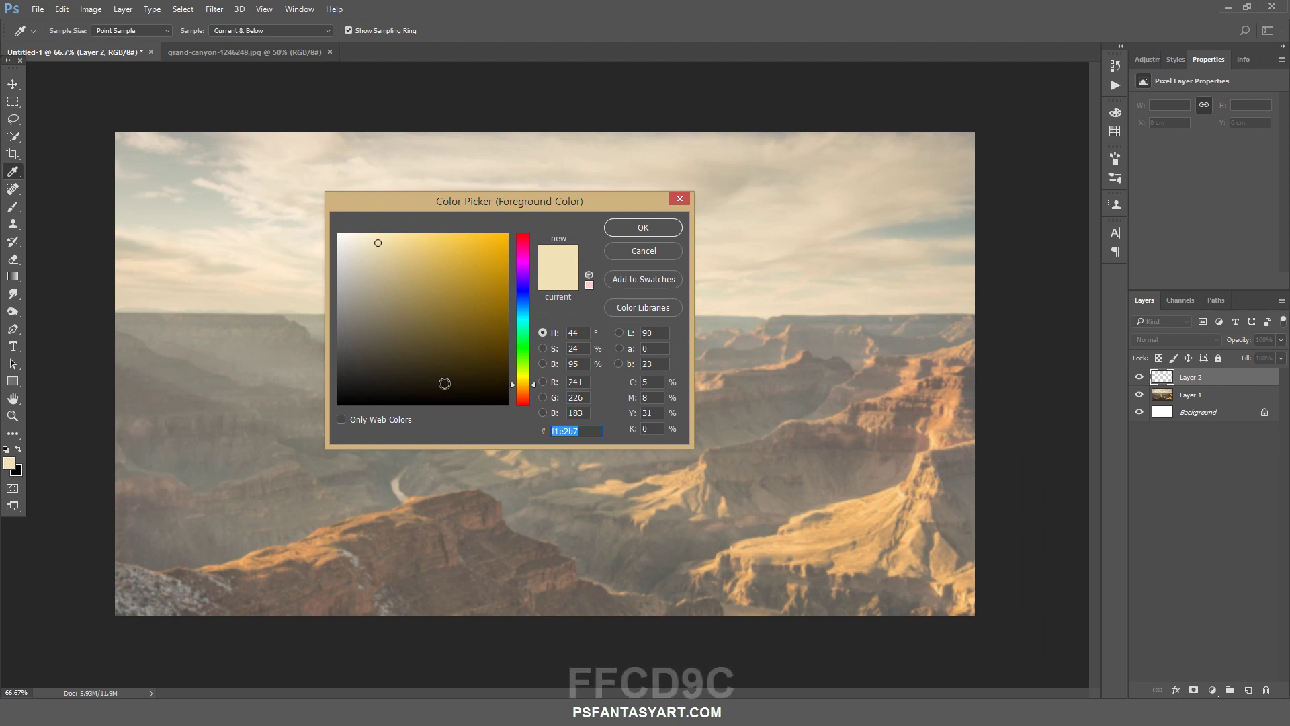
pyautogui.write('ffcd')
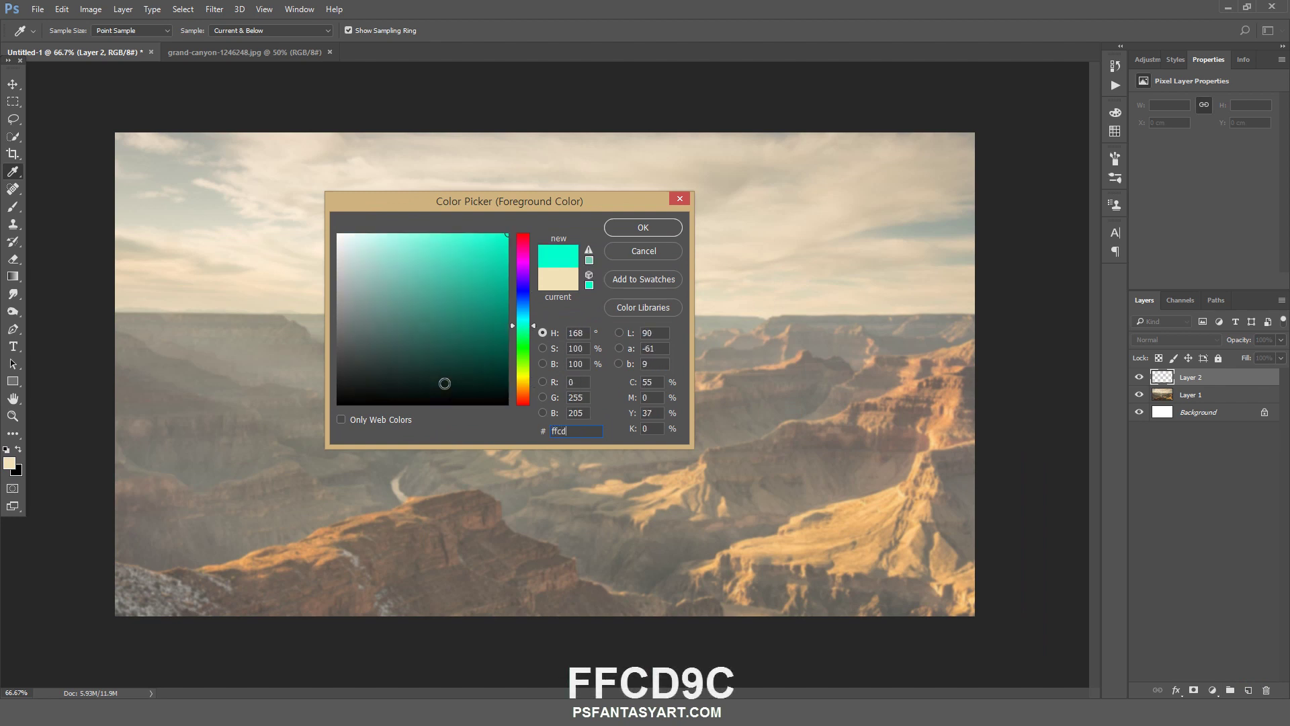
pyautogui.write('9c')
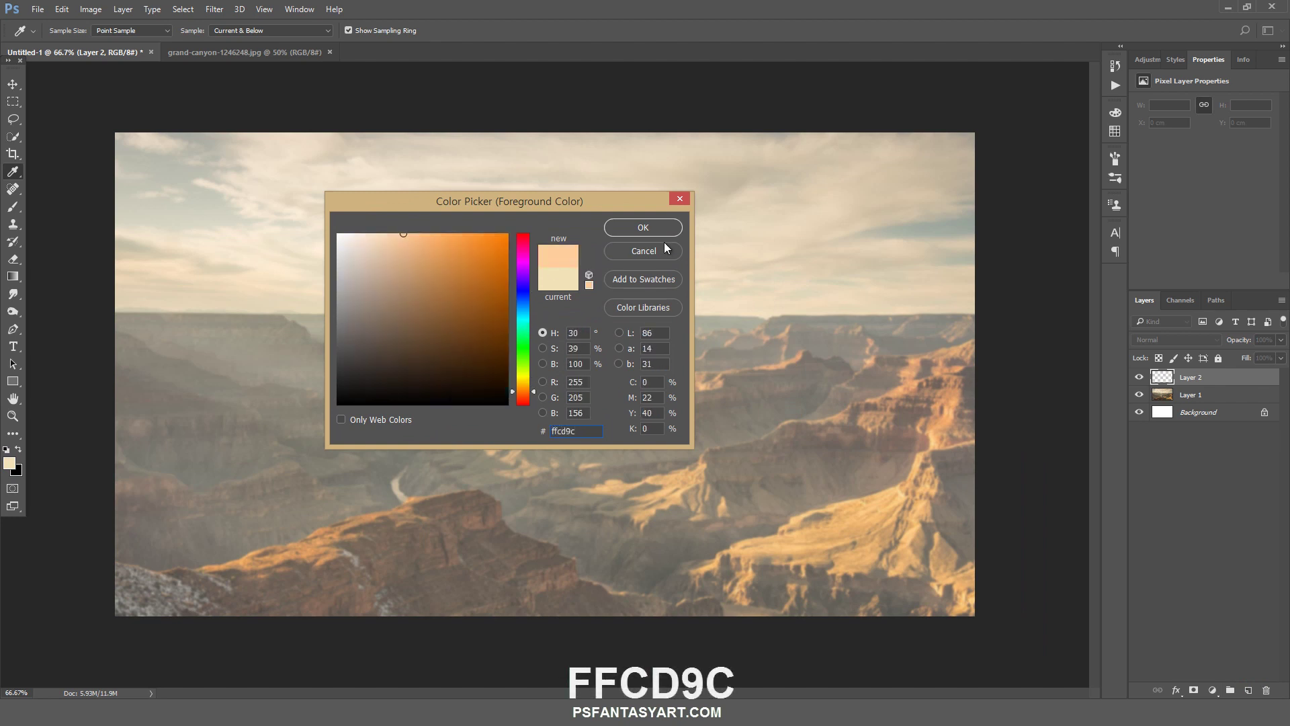
pyautogui.click(657, 227)
# Paint a peach dab in the top-left sky with a large soft round brush.
pyautogui.press('b')
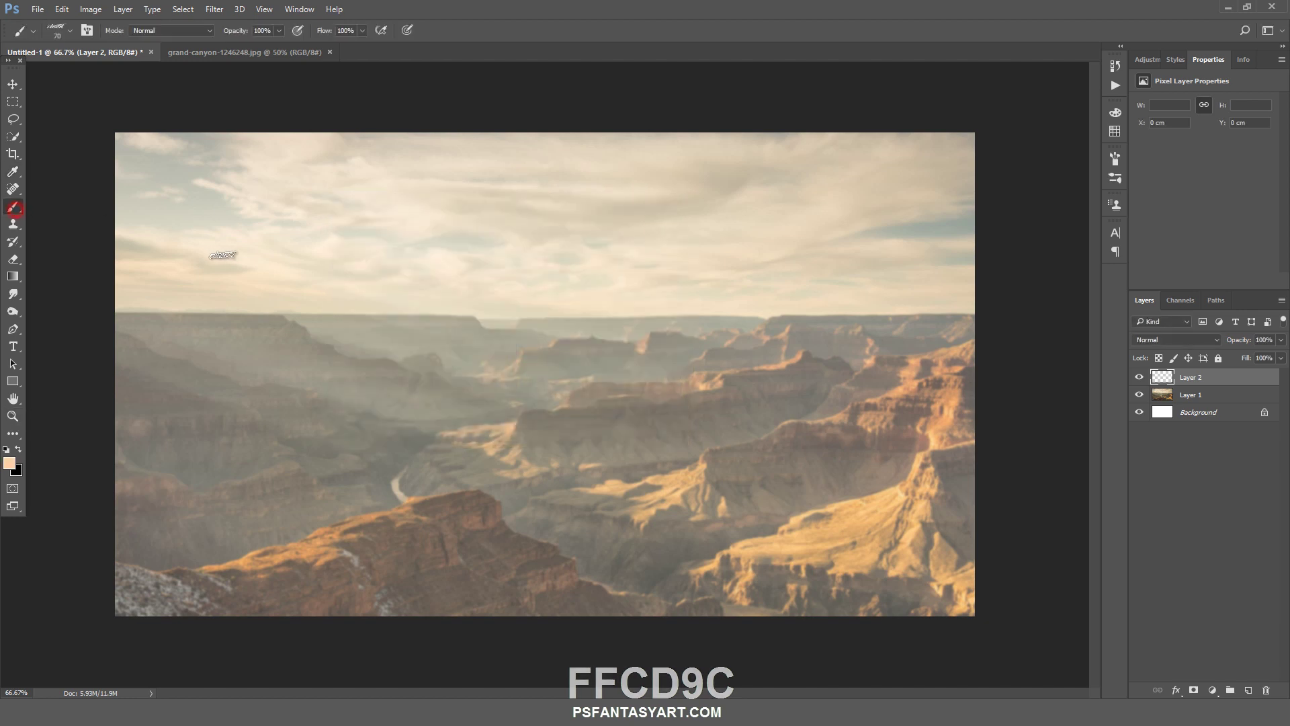
pyautogui.rightClick(247, 263)
pyautogui.doubleClick(300, 354)
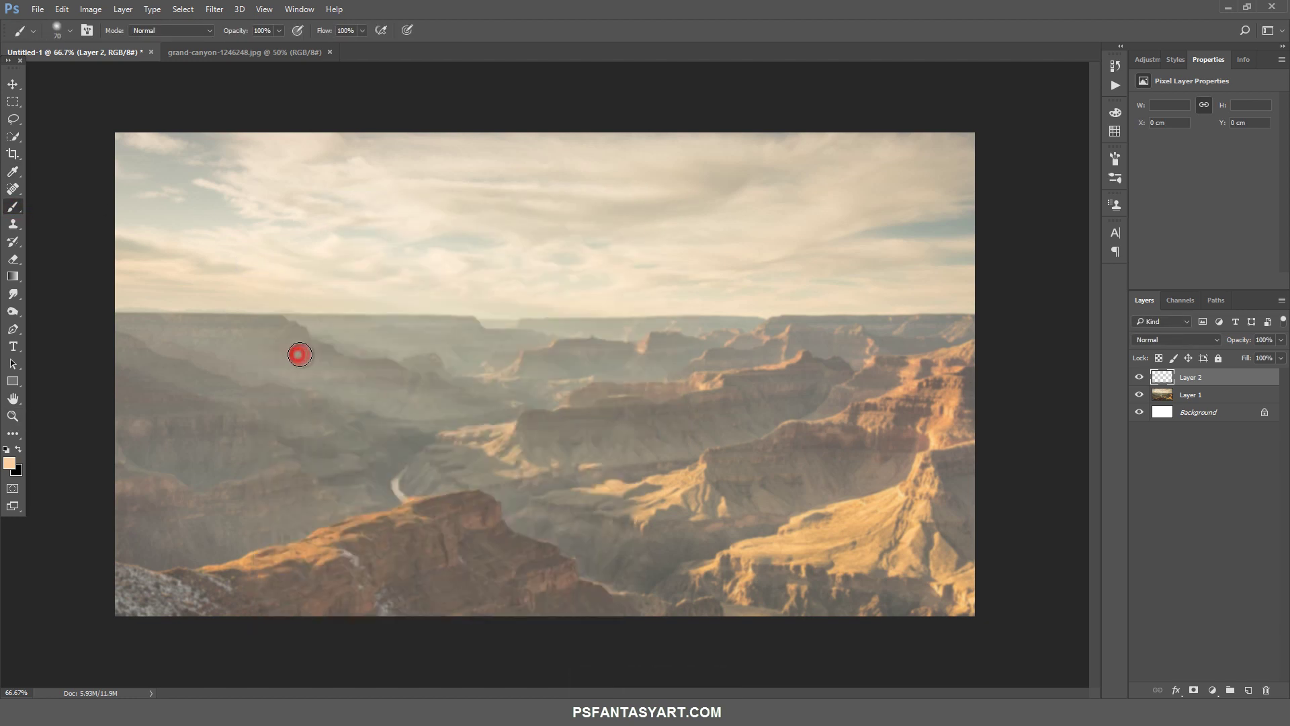
pyautogui.hotkey('ctrl', ']')
pyautogui.press(']')
pyautogui.press(']')
pyautogui.press(']')
pyautogui.press(']')
pyautogui.press(']')
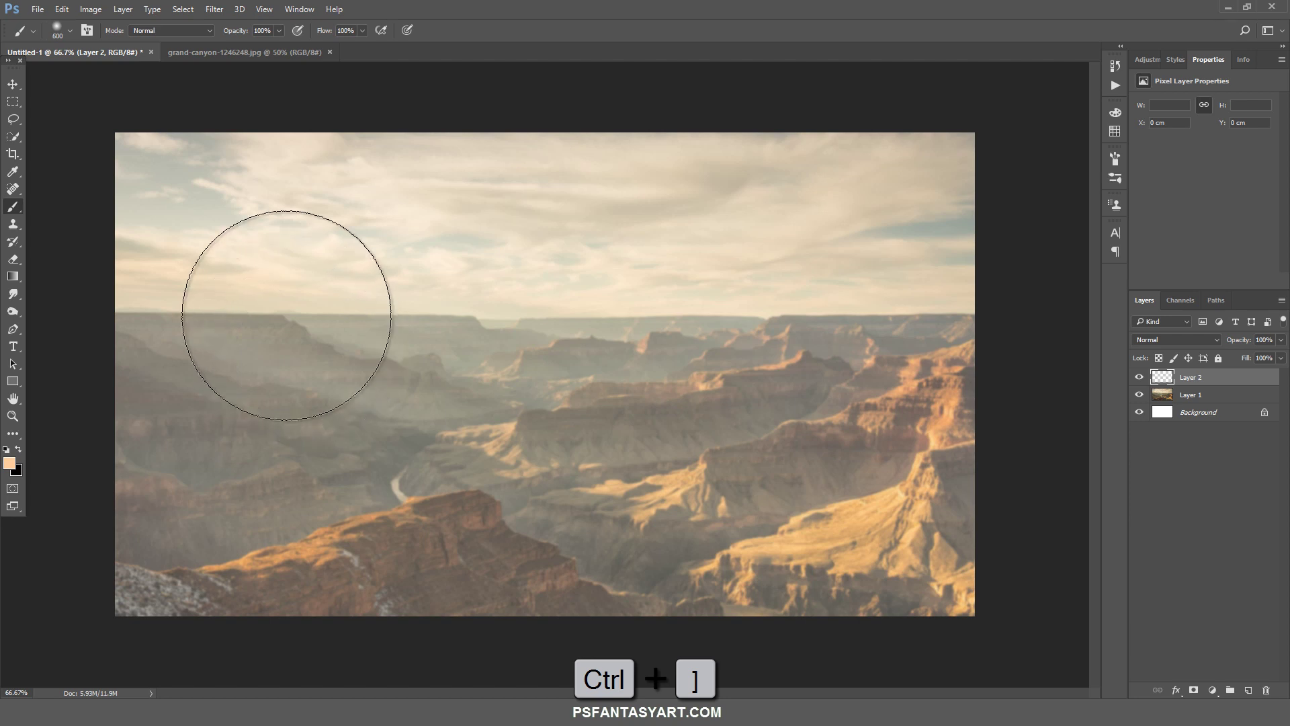
pyautogui.press(']')
pyautogui.press(']')
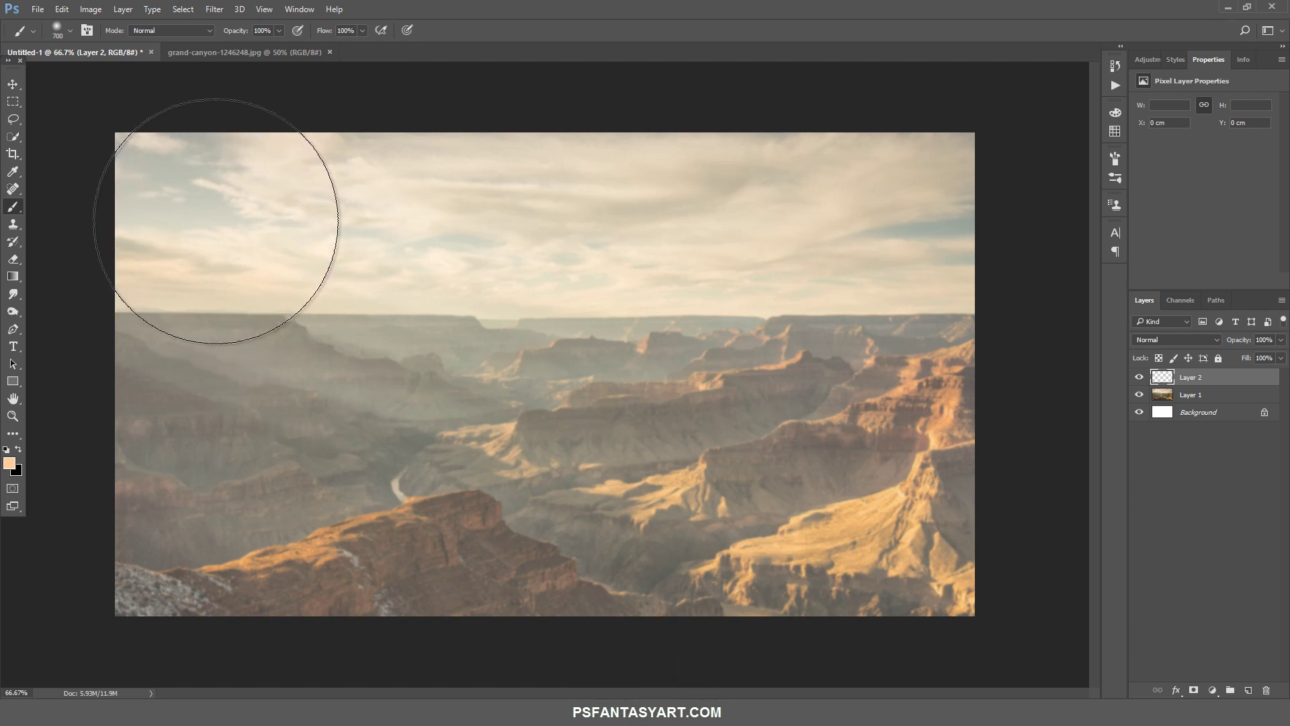
pyautogui.click(216, 222)
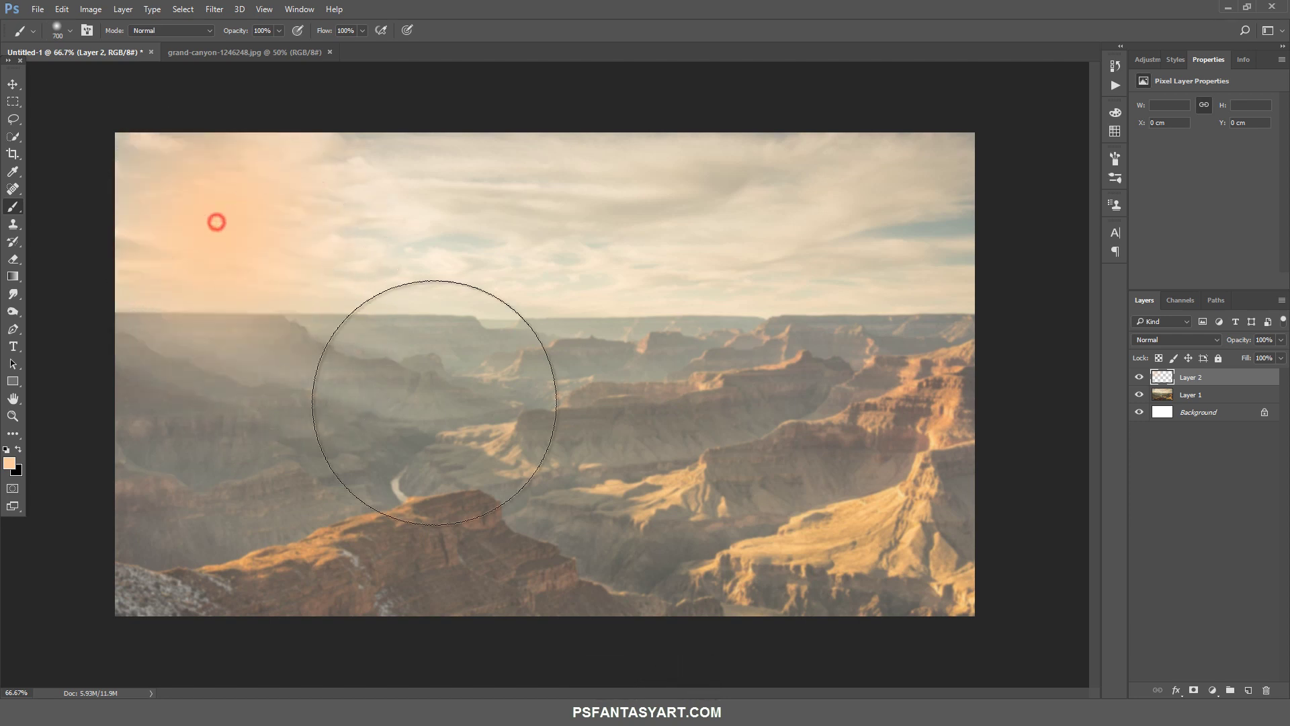
# Set the glow layer to Screen, brighten the top-left glow, and add a Curves adjustment layer.
pyautogui.click(1154, 339)
pyautogui.click(1153, 433)
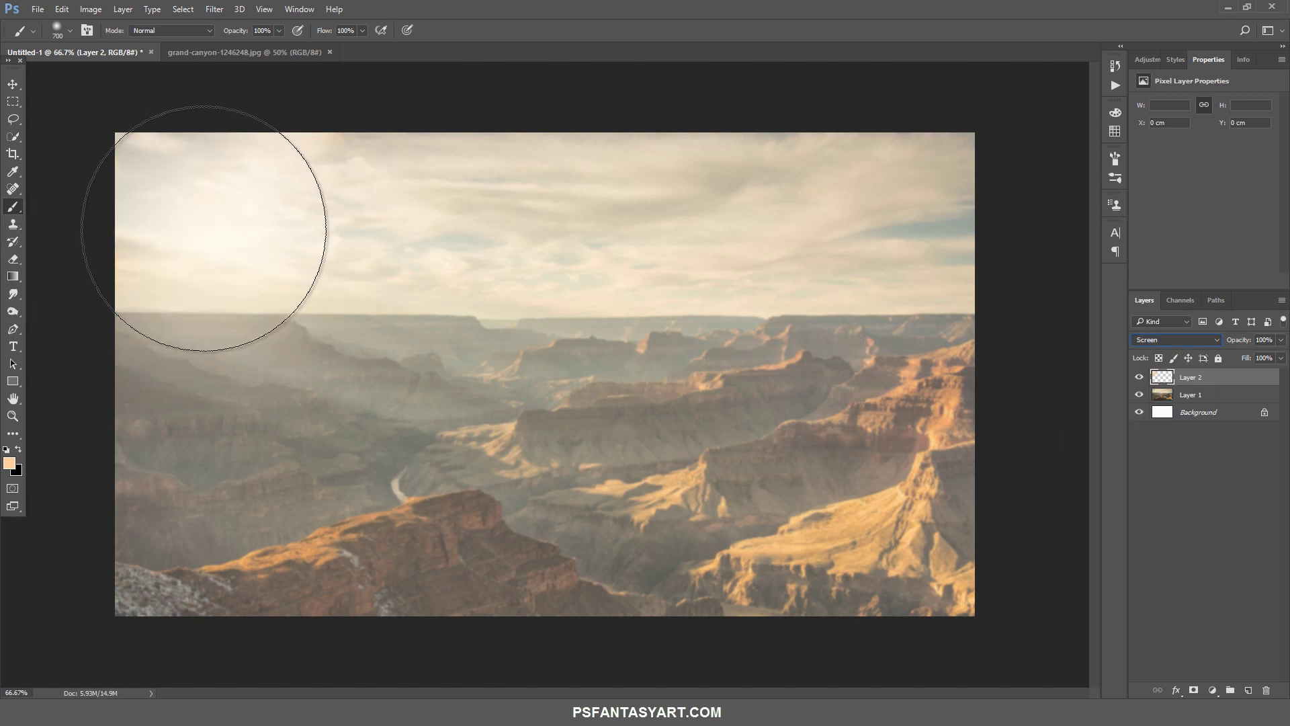
pyautogui.click(213, 225)
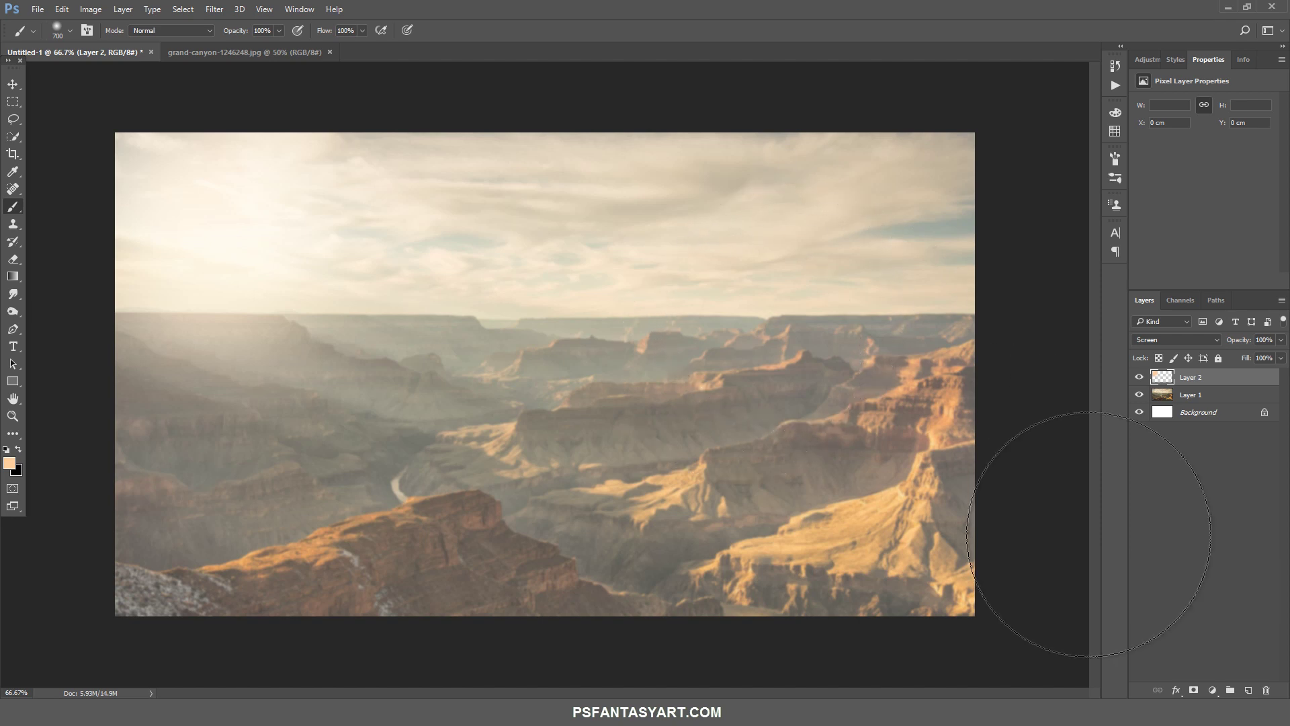
pyautogui.click(1211, 690)
pyautogui.click(1157, 477)
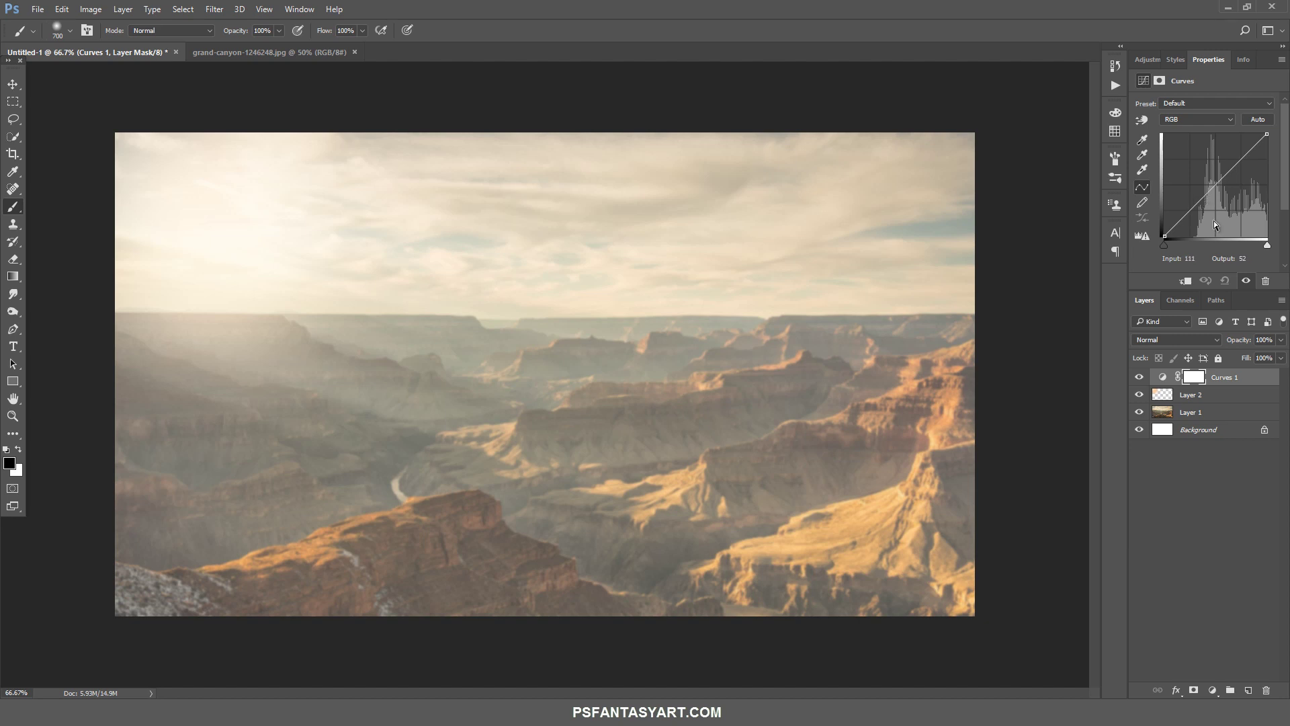
# Give the RGB curve an S-shape, then lift blue shadows and lower the blue white point to 210.
pyautogui.moveTo(1200, 201); pyautogui.dragTo(1230, 168)
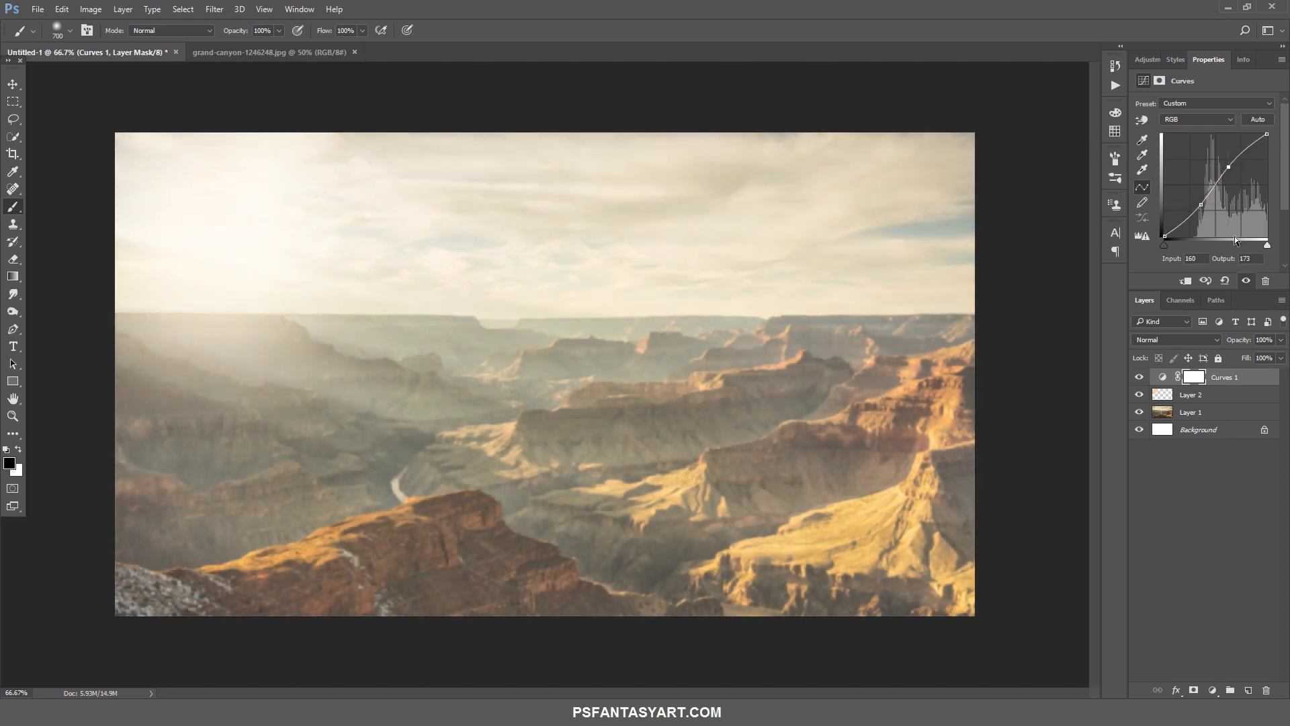
pyautogui.click(1187, 121)
pyautogui.click(1180, 153)
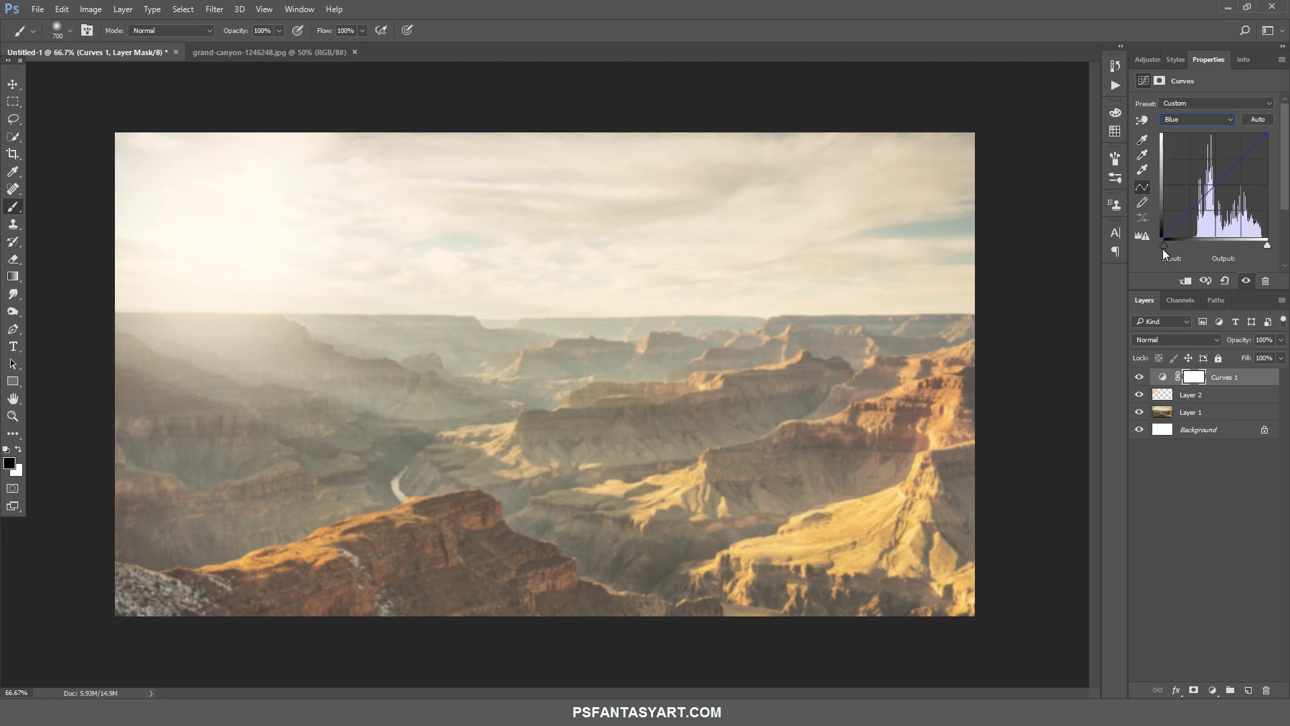
pyautogui.moveTo(1164, 240); pyautogui.dragTo(1164, 221)
pyautogui.moveTo(1269, 136); pyautogui.dragTo(1268, 153)
# Open the bearded man photo human-1411499.
pyautogui.click(37, 9)
pyautogui.click(54, 34)
pyautogui.click(375, 111)
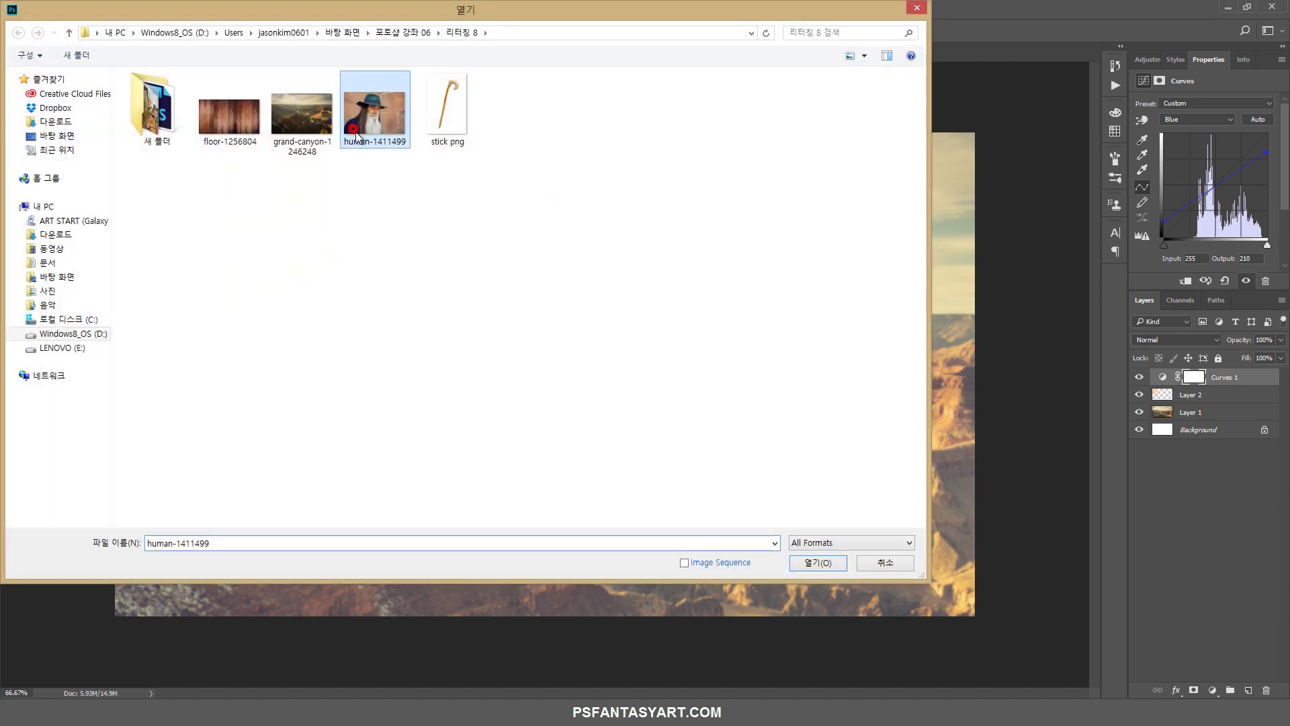
pyautogui.click(818, 563)
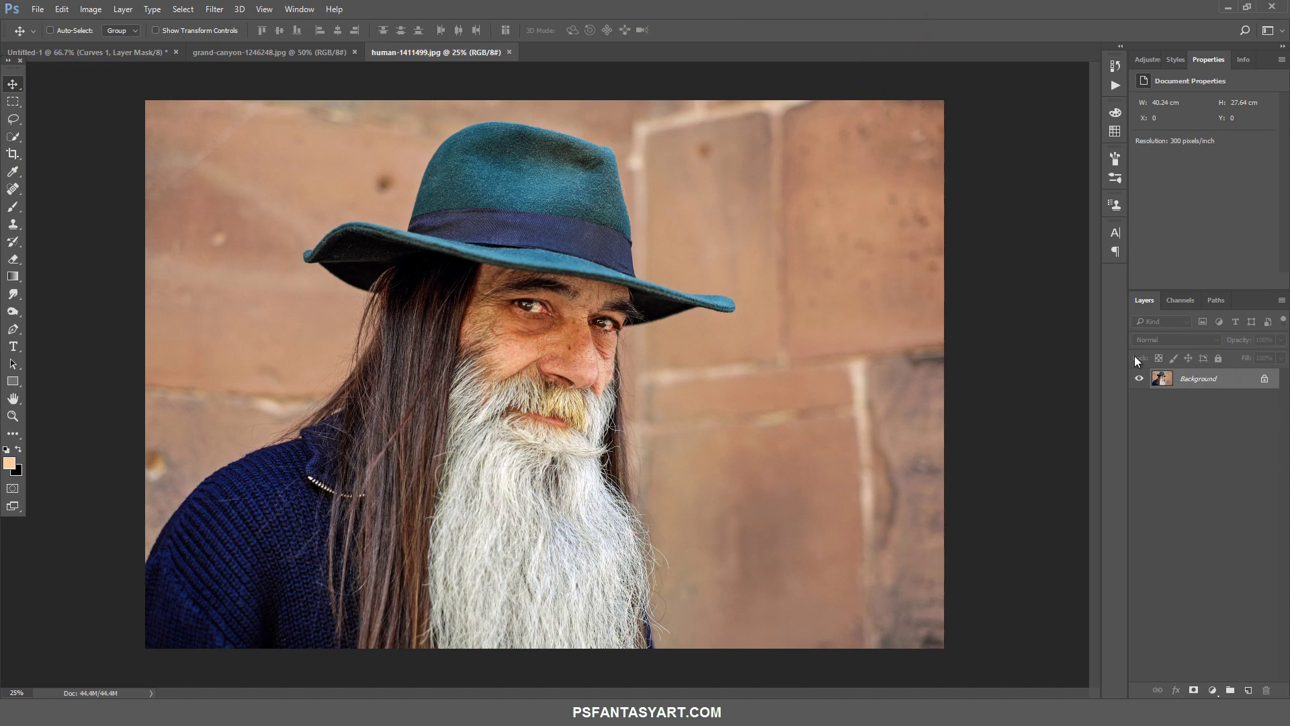
# Quick-select the man, including his beard edge, and turn the selection into a layer mask.
pyautogui.click(13, 136)
pyautogui.moveTo(313, 491)
pyautogui.mouseDown()
pyautogui.moveTo(512, 227)
pyautogui.moveTo(575, 187)
pyautogui.moveTo(379, 297)
pyautogui.mouseUp()
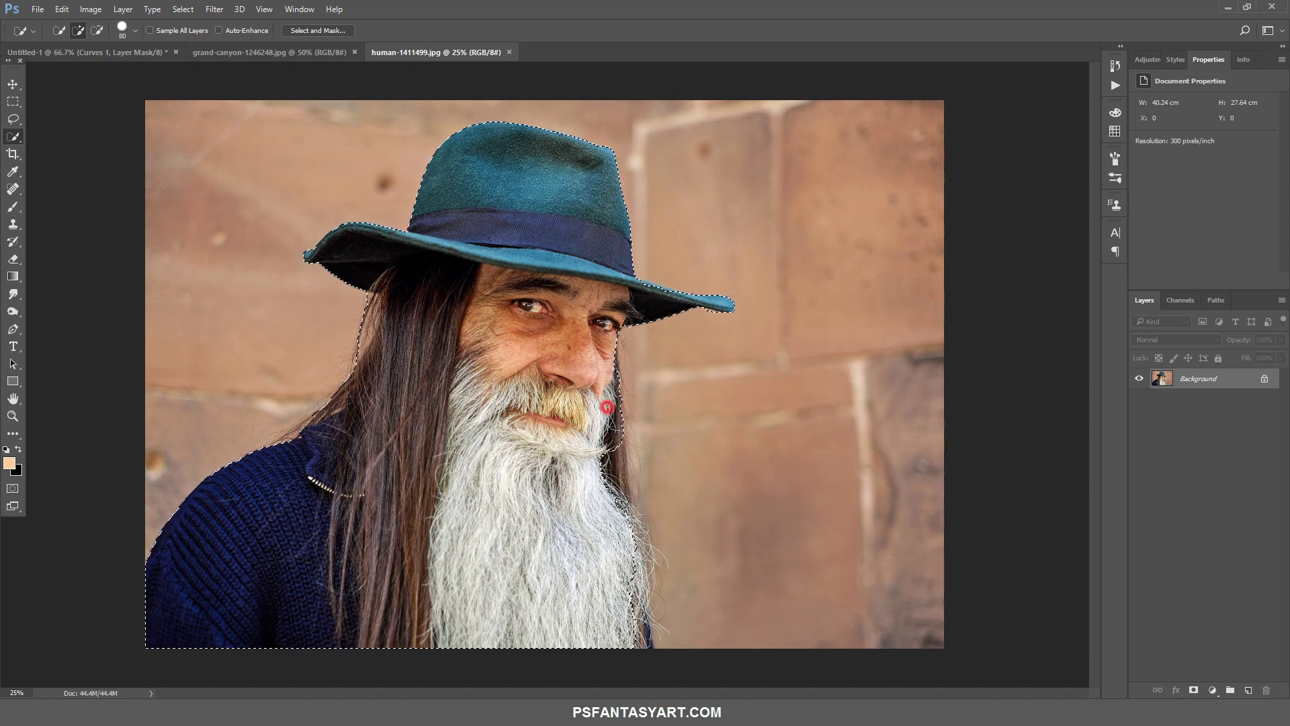
pyautogui.moveTo(597, 407); pyautogui.dragTo(604, 377)
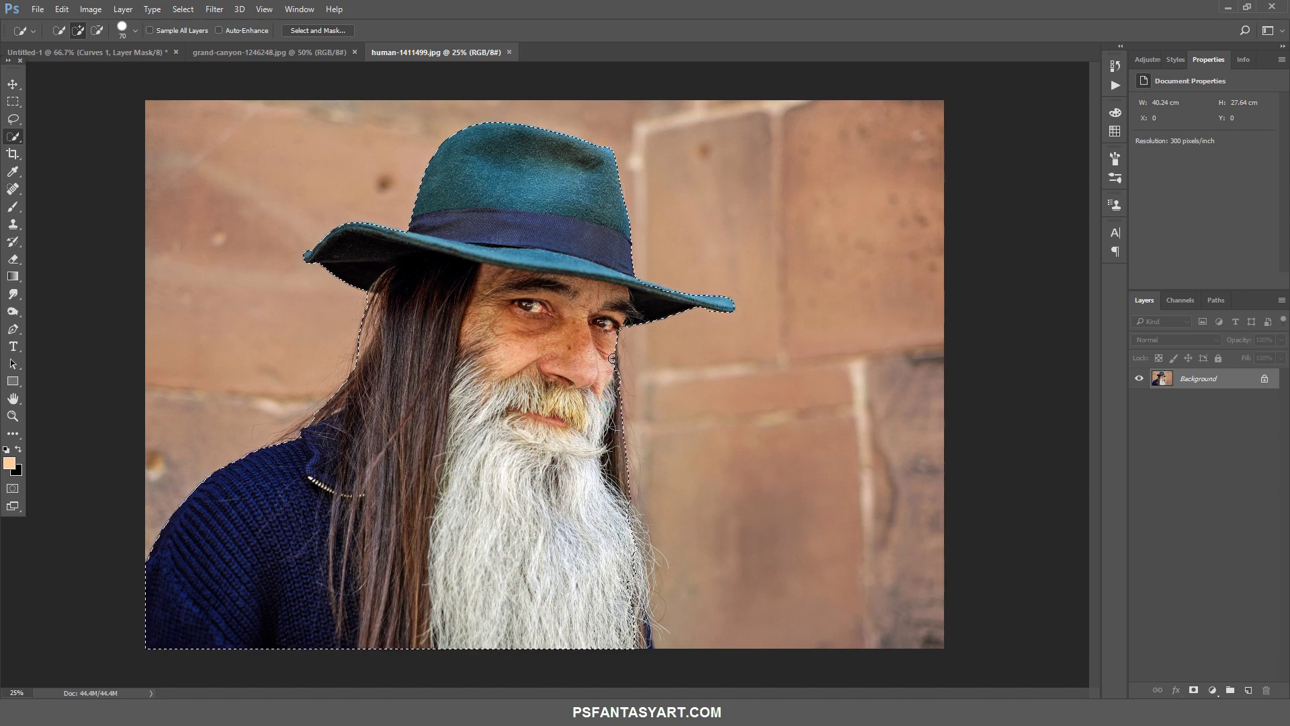
pyautogui.press('[')
pyautogui.press('[')
pyautogui.press('[')
pyautogui.press(']')
pyautogui.moveTo(635, 617); pyautogui.dragTo(628, 570)
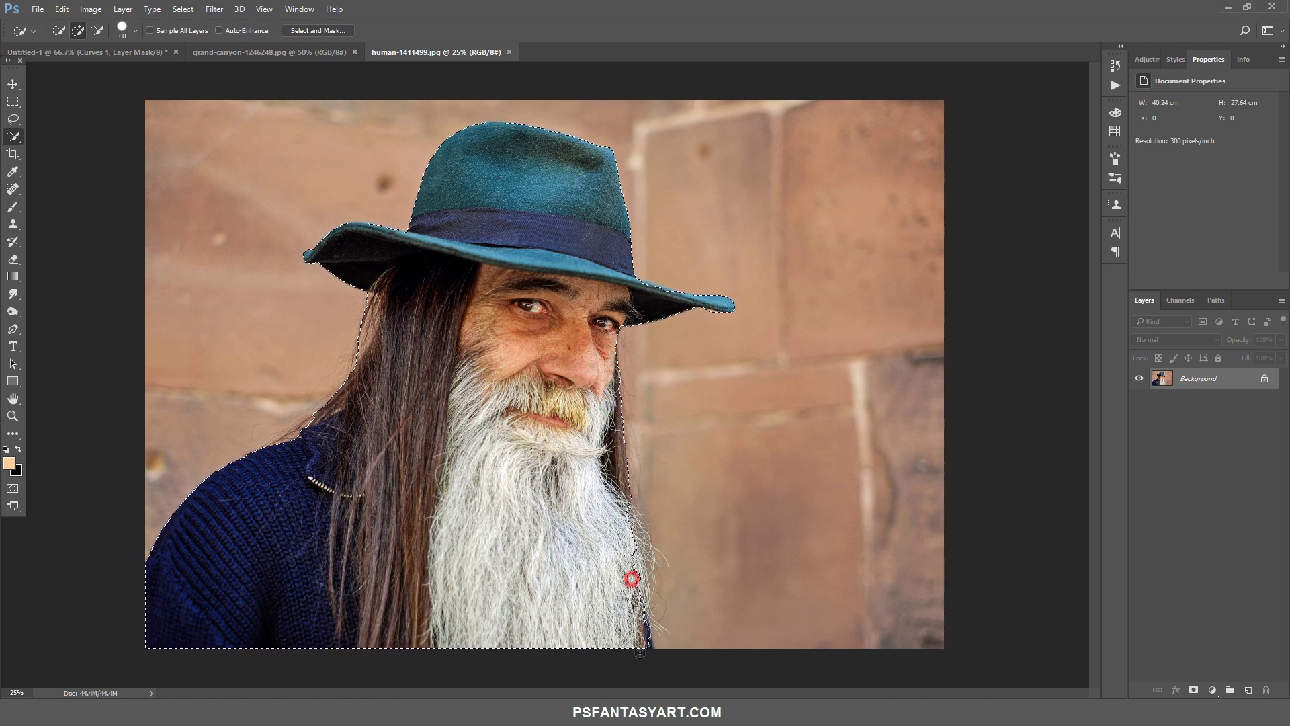
pyautogui.click(1195, 691)
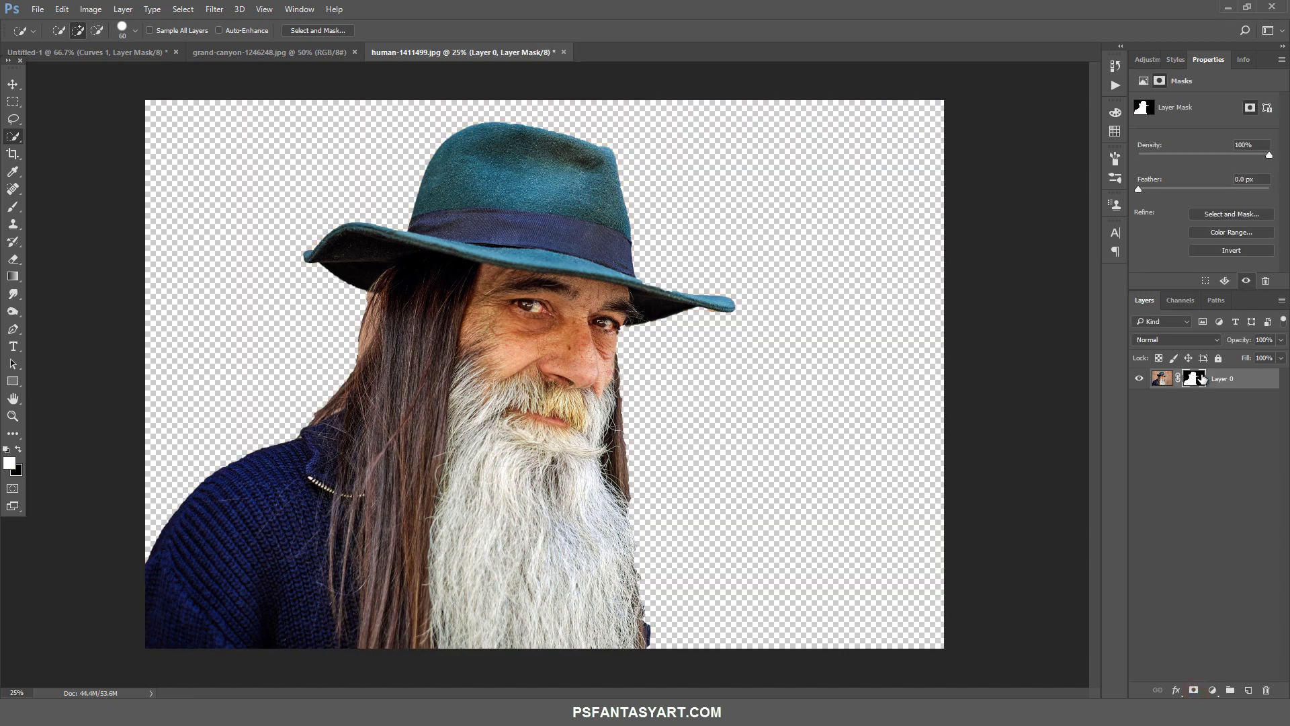
pyautogui.rightClick(1201, 378)
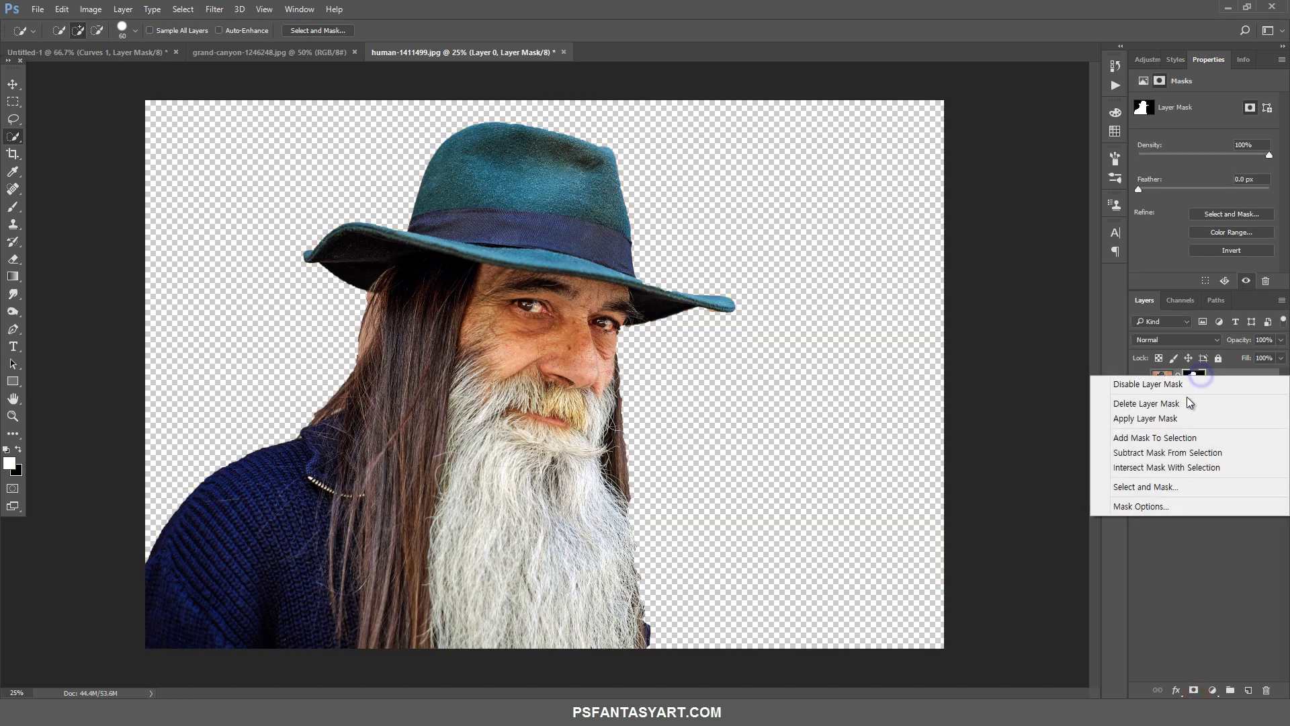
# In Select and Mask, lower Transparency and refine the hair and beard edges with the Refine Edge Brush.
pyautogui.click(1146, 490)
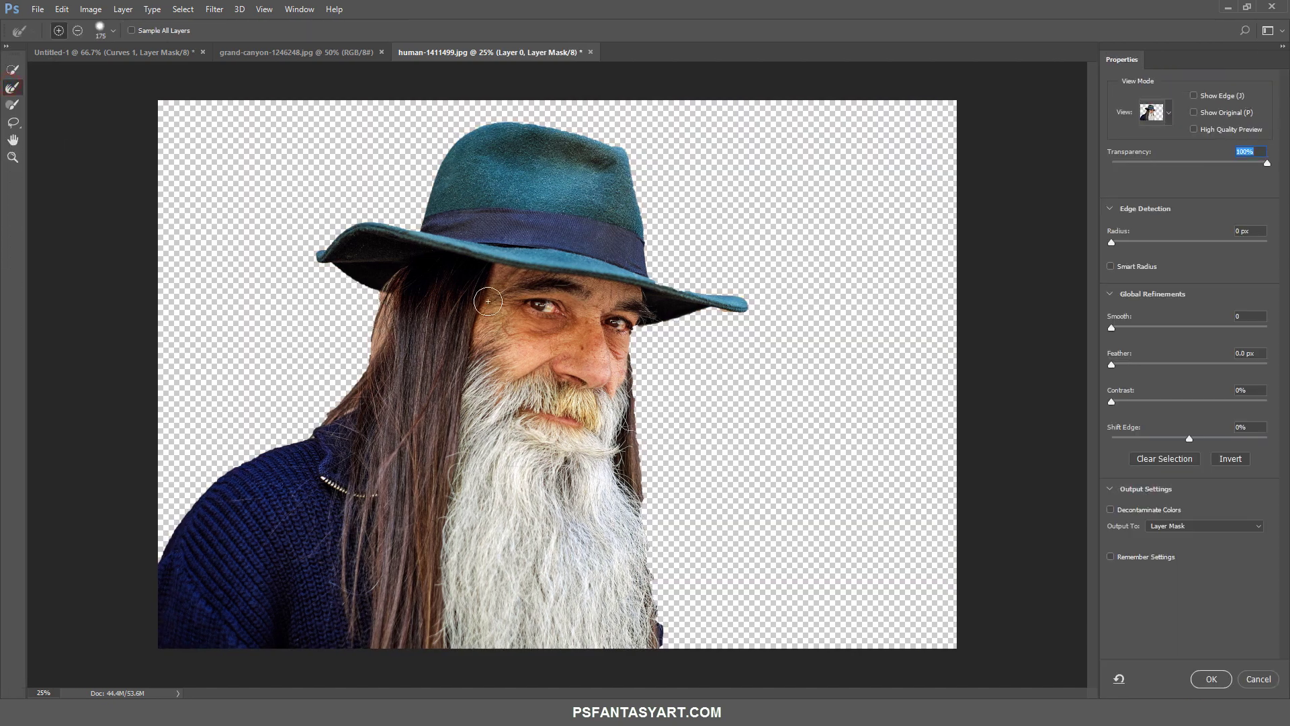
pyautogui.moveTo(1264, 164); pyautogui.dragTo(1176, 164)
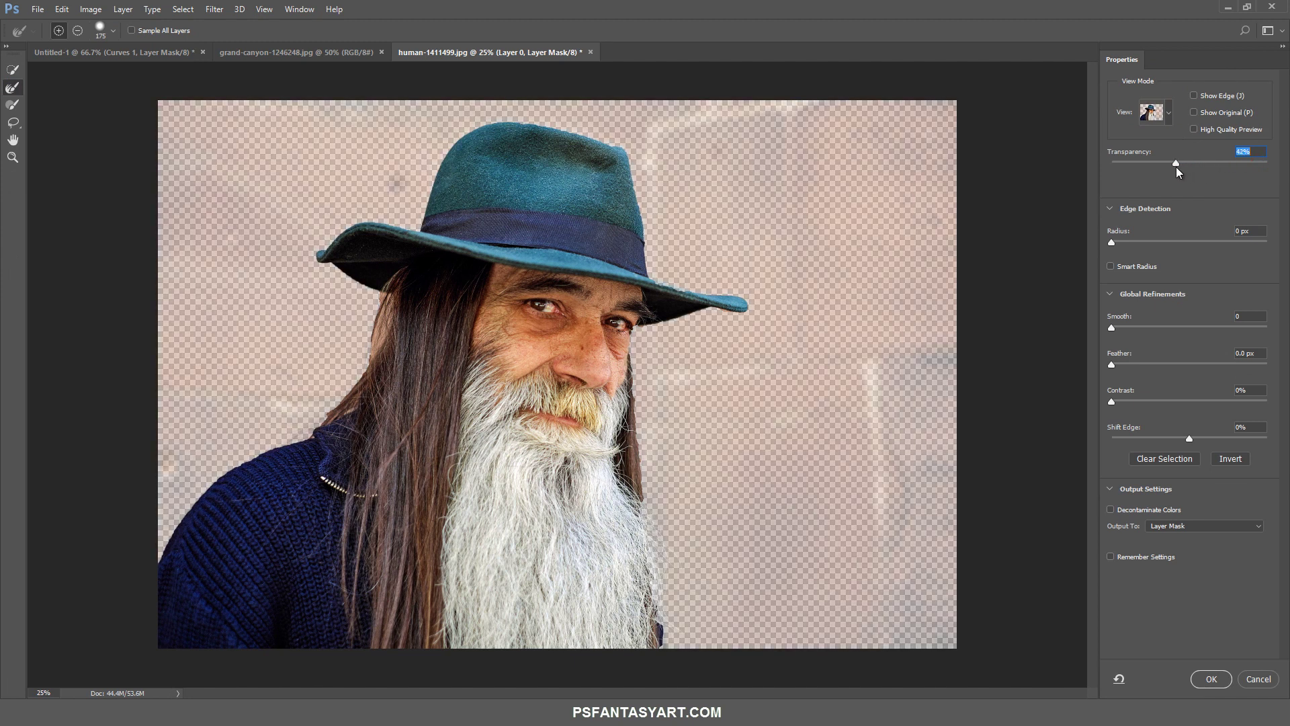
pyautogui.press('[')
pyautogui.press('[')
pyautogui.moveTo(367, 299)
pyautogui.mouseDown()
pyautogui.moveTo(361, 363)
pyautogui.moveTo(261, 447)
pyautogui.mouseUp()
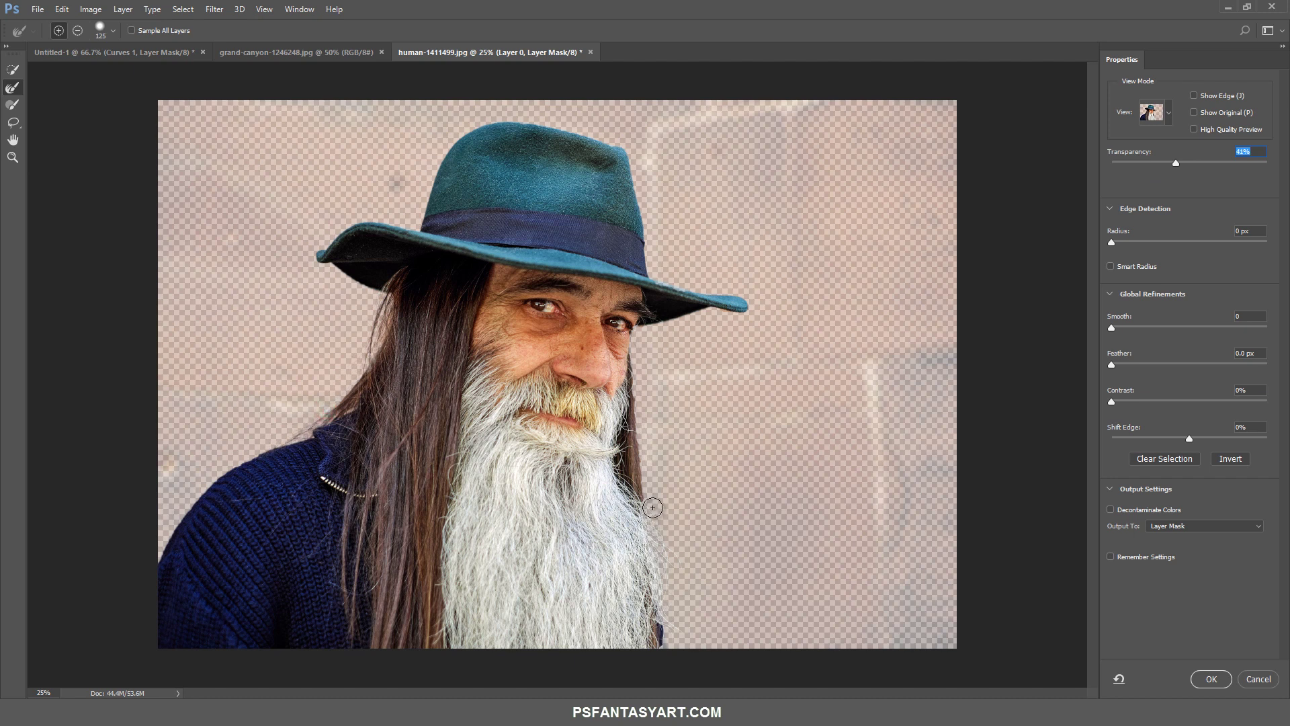
pyautogui.moveTo(672, 616); pyautogui.dragTo(657, 556)
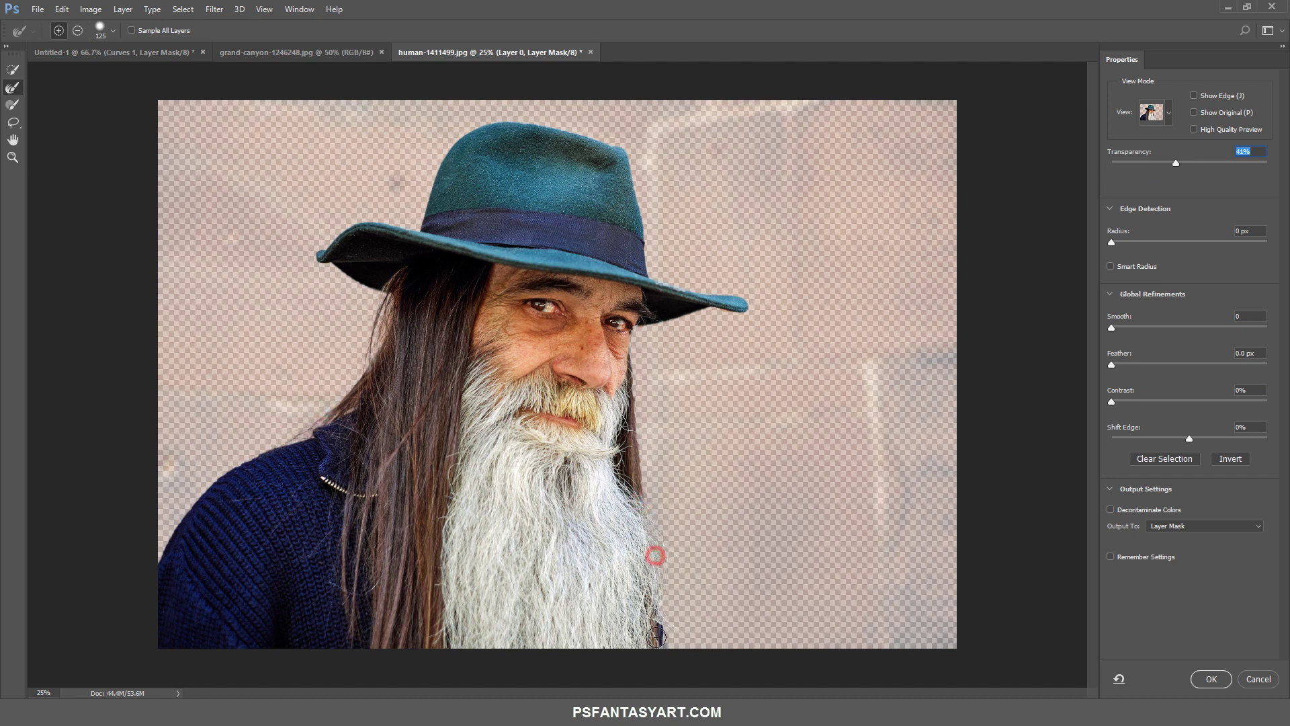
pyautogui.moveTo(651, 395); pyautogui.dragTo(645, 412)
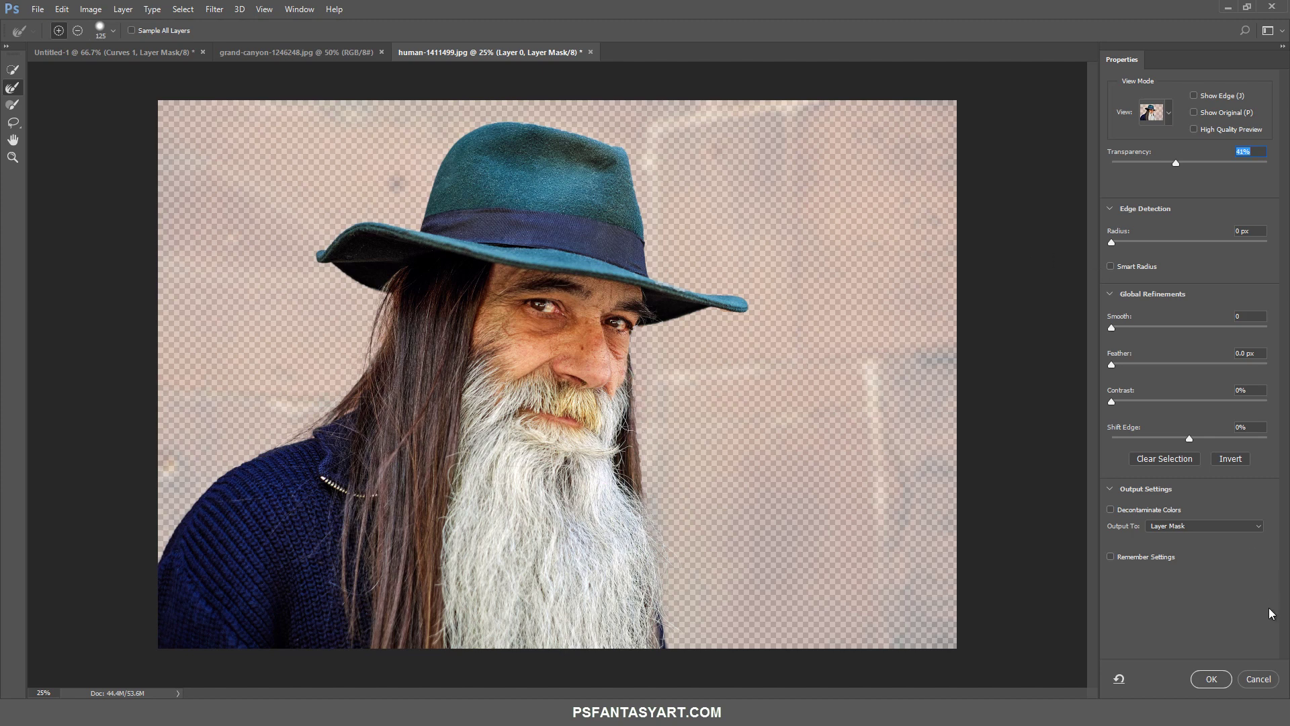
pyautogui.click(1212, 679)
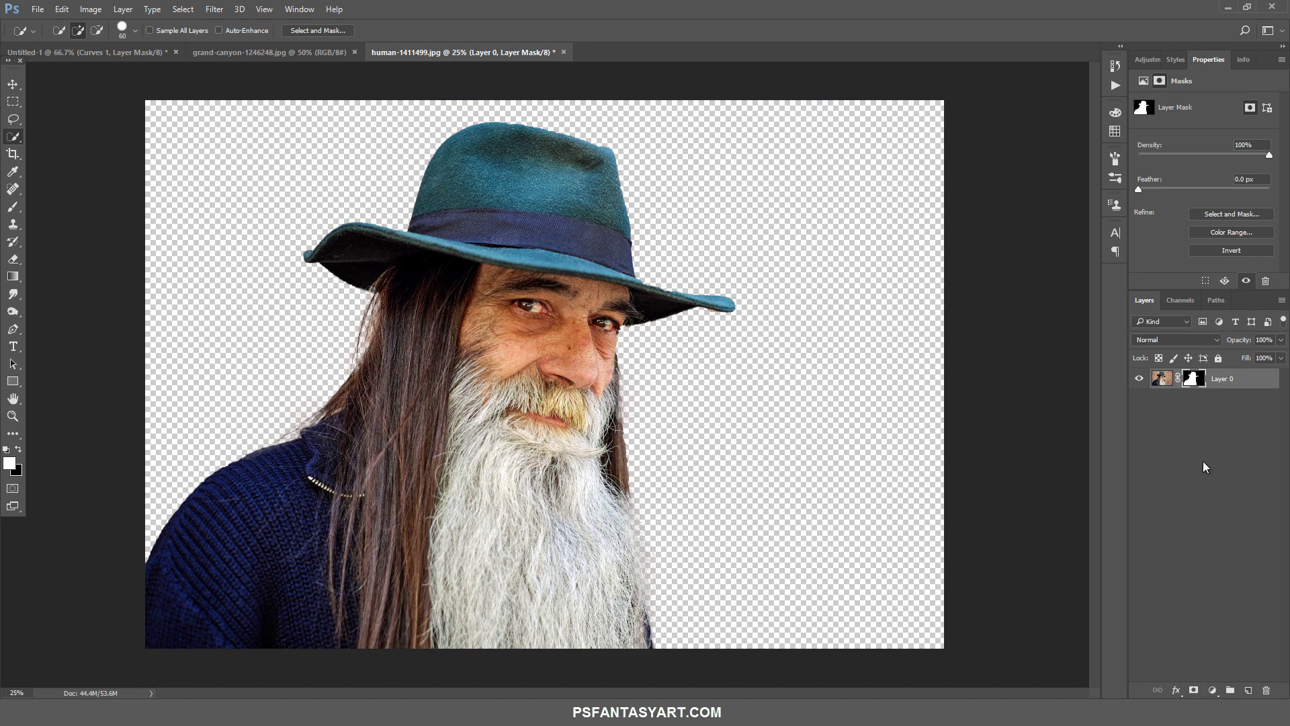
# Drag the cut-out man into Untitled-1, scale him to about 35% and move him left.
pyautogui.click(13, 84)
pyautogui.moveTo(254, 144); pyautogui.dragTo(398, 349)
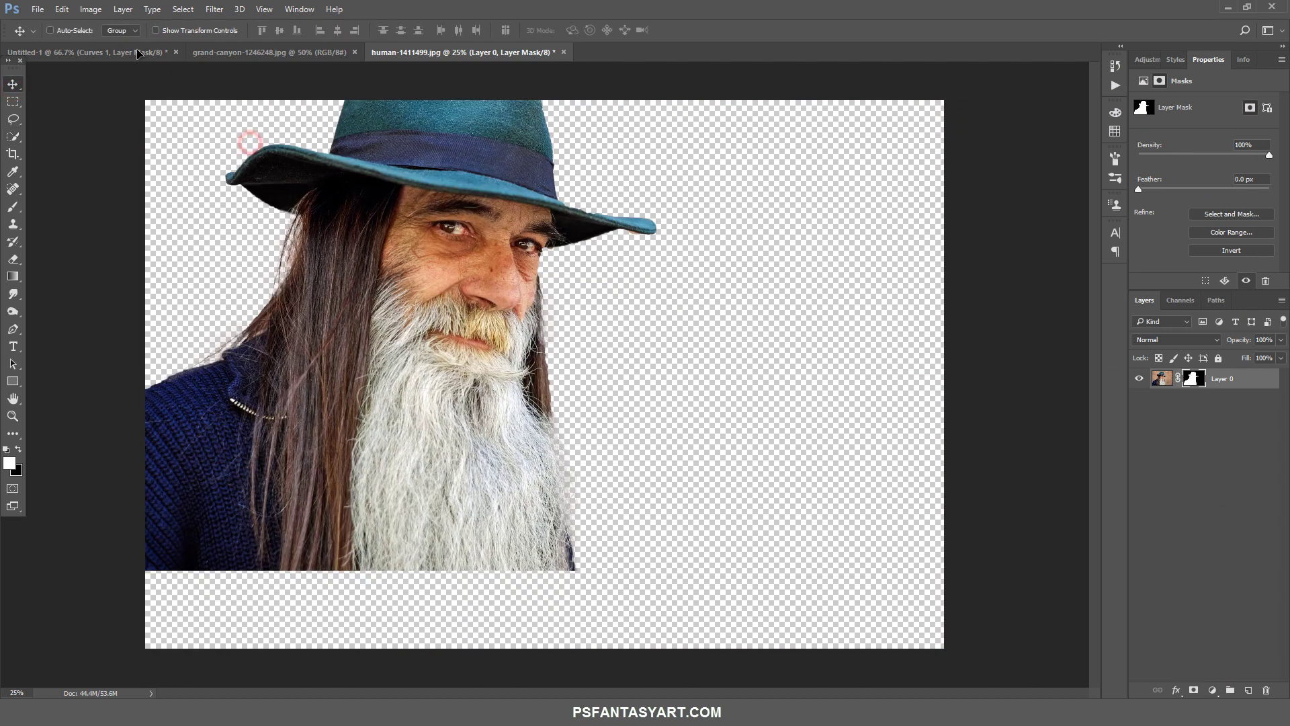
pyautogui.hotkey('ctrl', 't')
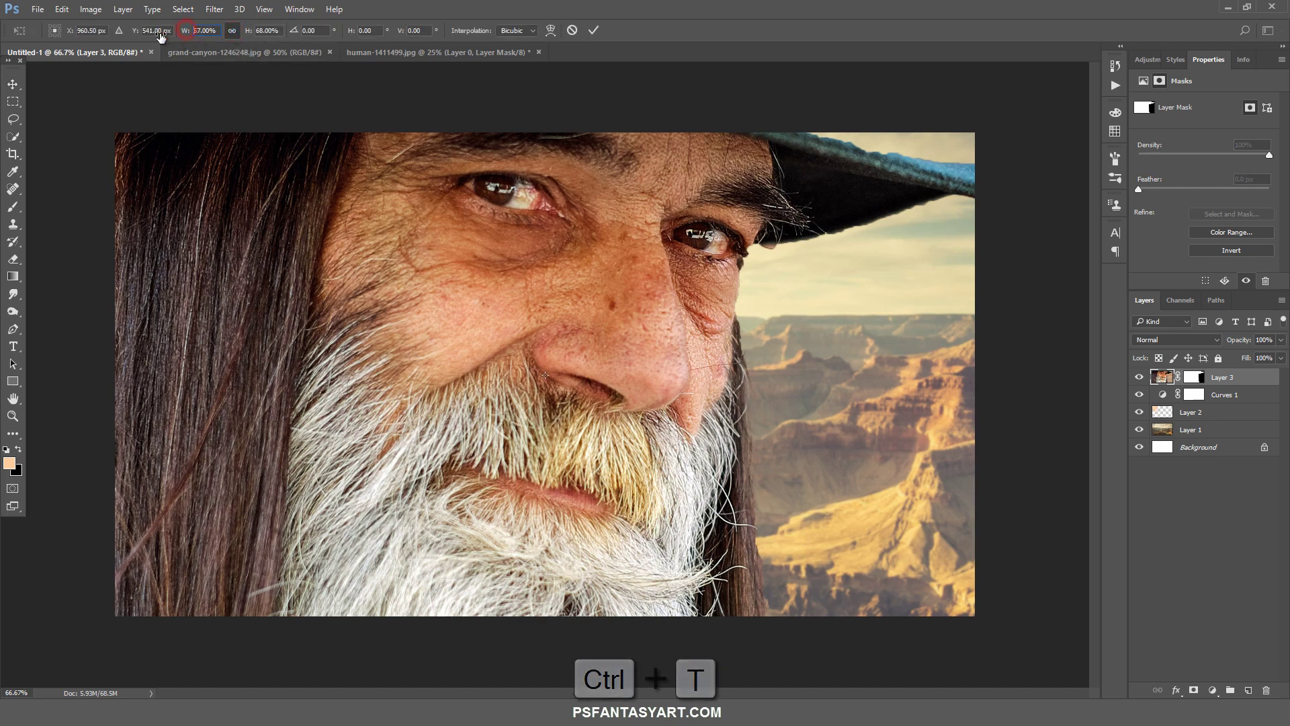
pyautogui.moveTo(185, 31); pyautogui.dragTo(140, 32)
pyautogui.moveTo(639, 316); pyautogui.dragTo(443, 328)
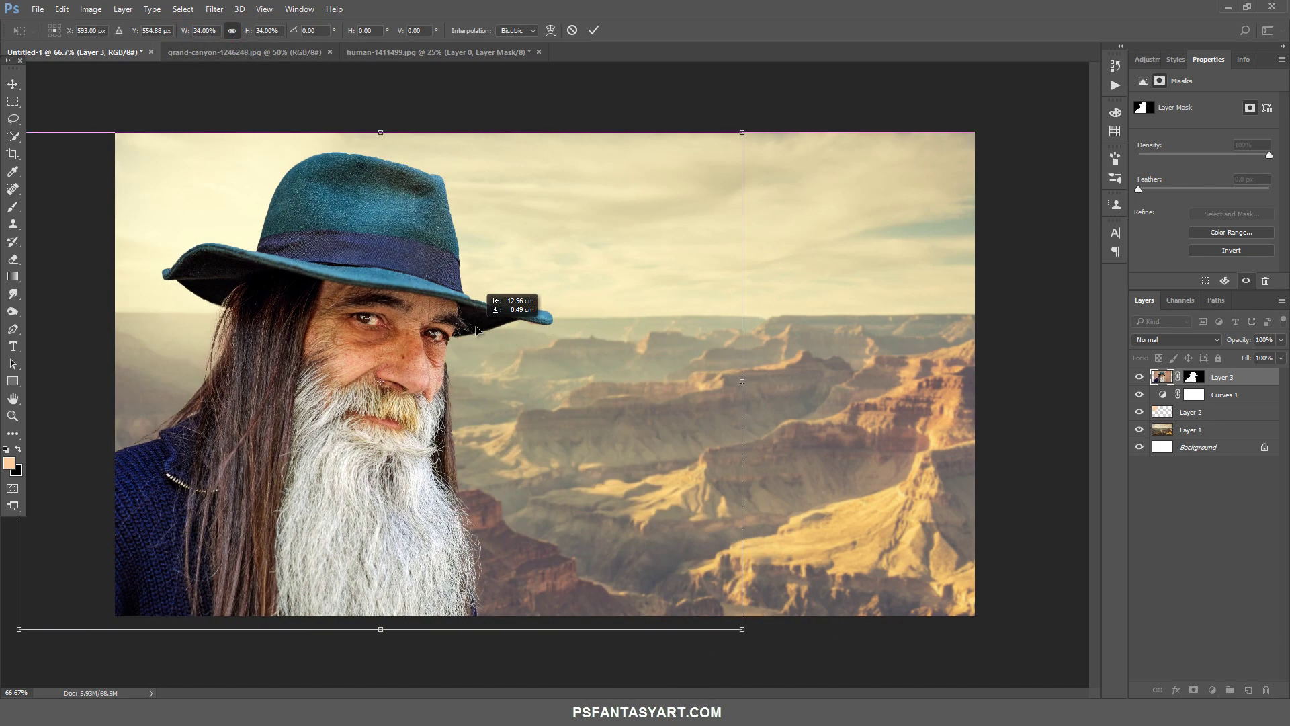
# Fine-tune the man's size and vertical position, then commit the transform.
pyautogui.moveTo(744, 133)
pyautogui.mouseDown()
pyautogui.moveTo(773, 114)
pyautogui.moveTo(750, 127)
pyautogui.mouseUp()
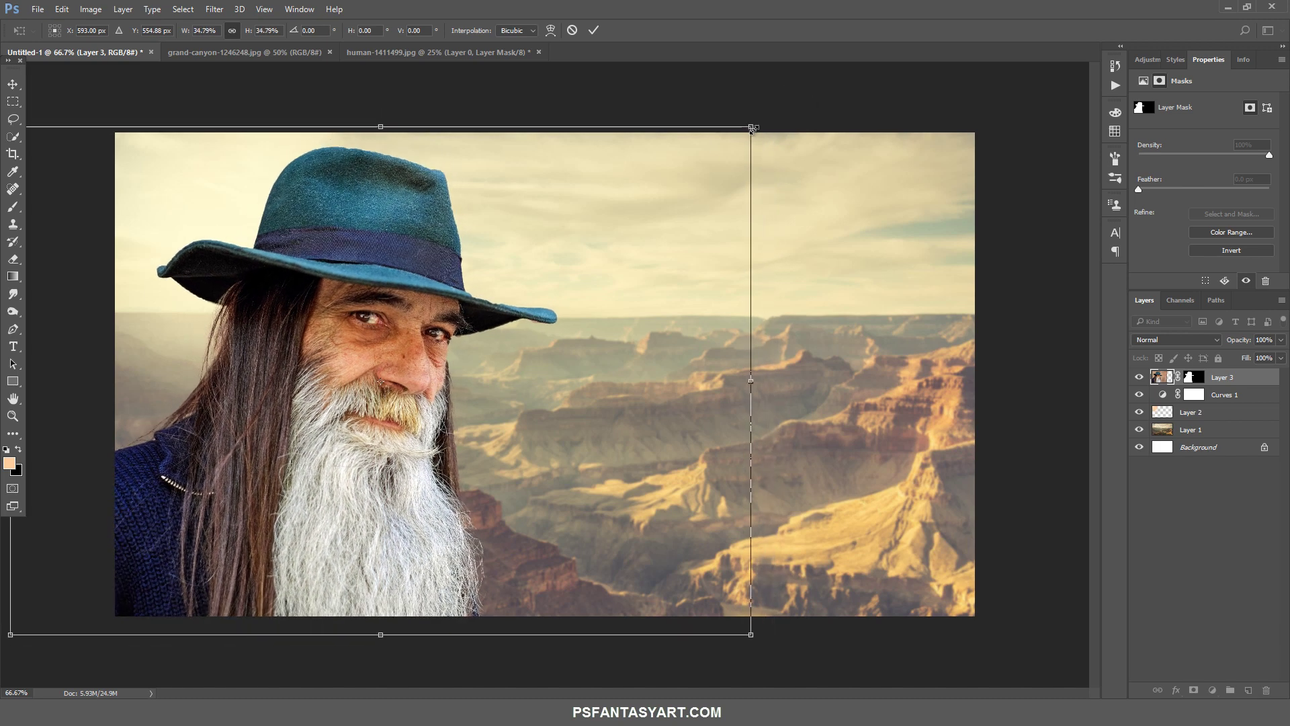
pyautogui.moveTo(468, 296); pyautogui.dragTo(465, 279)
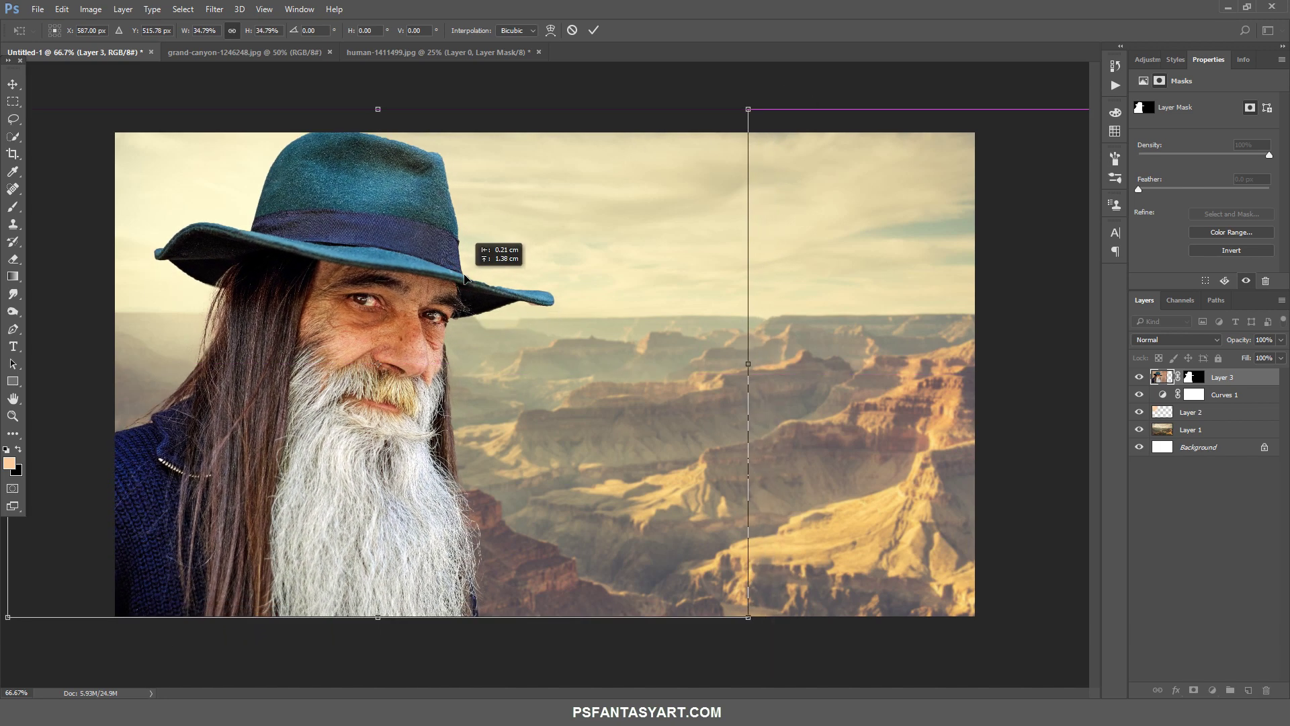
pyautogui.moveTo(749, 105); pyautogui.dragTo(753, 102)
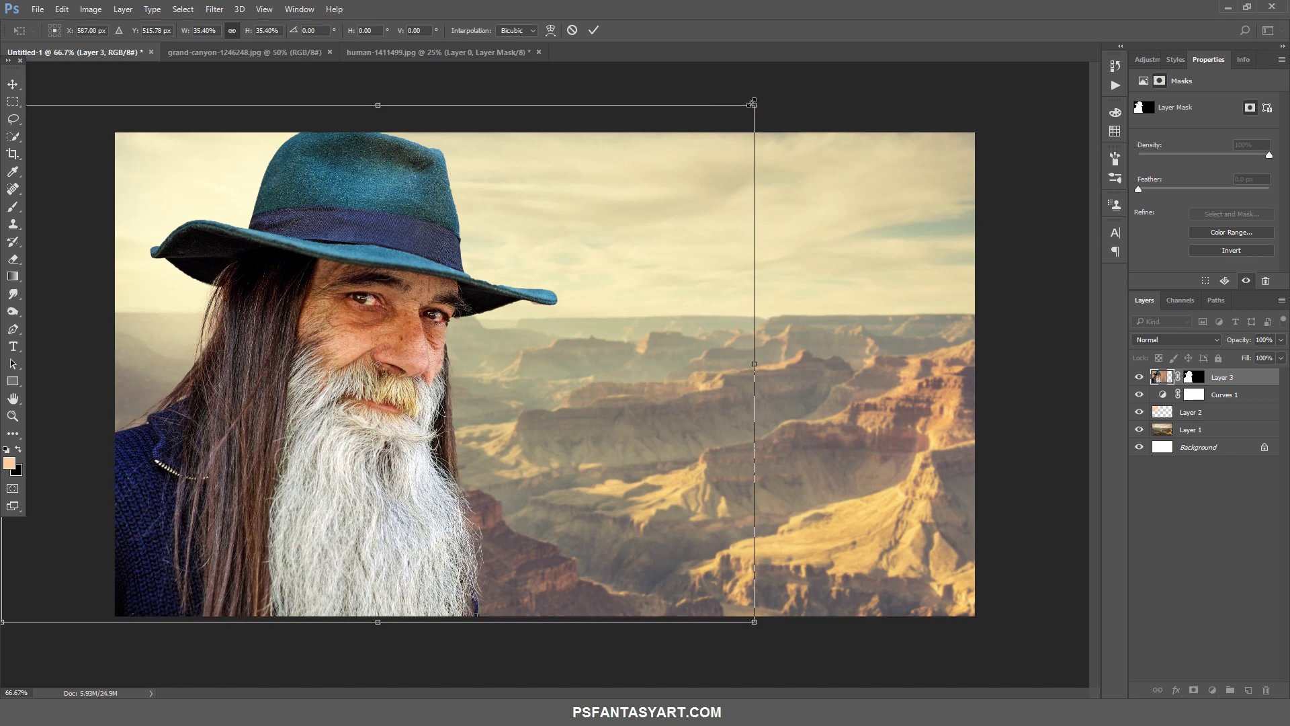
pyautogui.moveTo(543, 351); pyautogui.dragTo(542, 345)
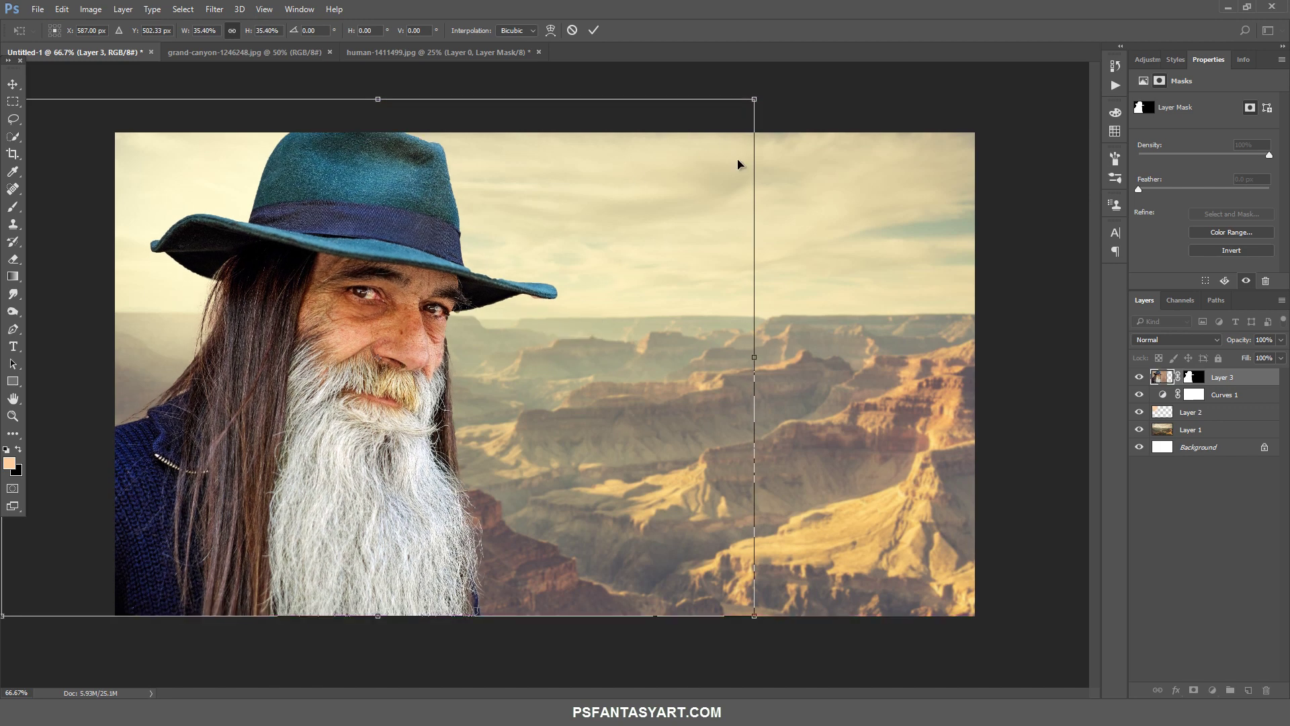
pyautogui.moveTo(472, 220); pyautogui.dragTo(468, 231)
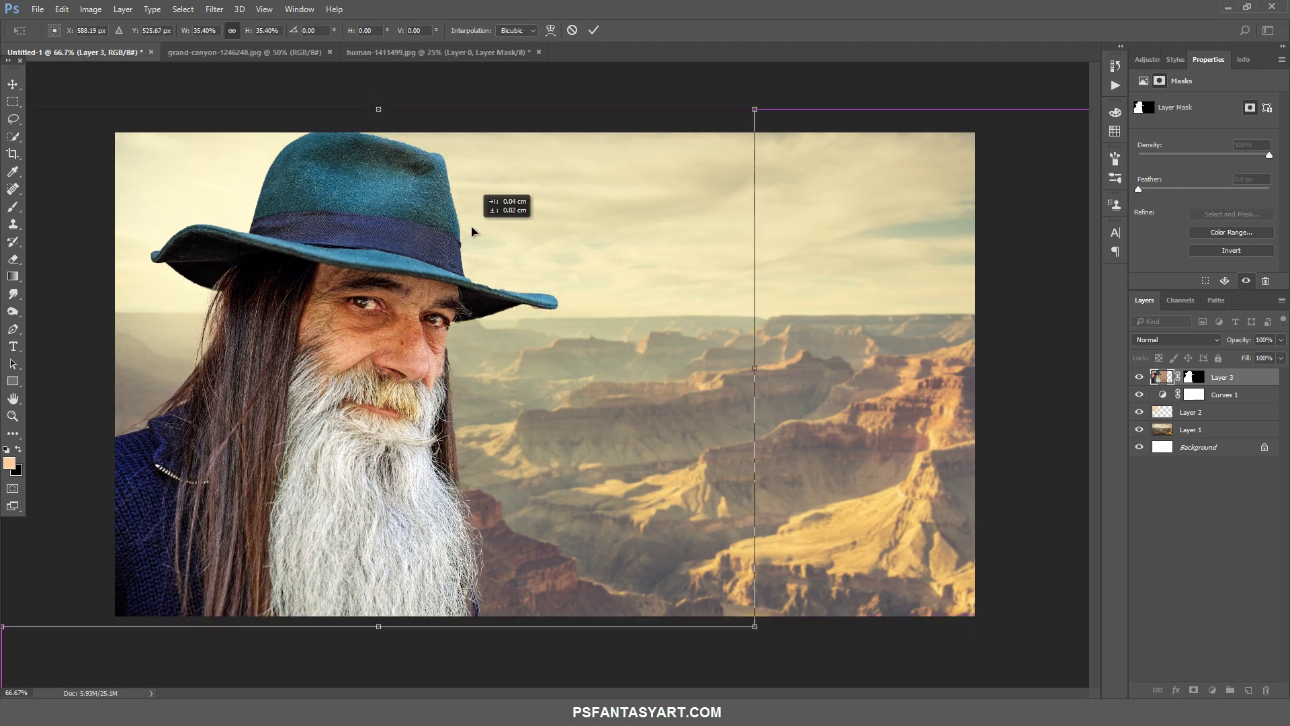
pyautogui.press('Up')
pyautogui.press('Up')
pyautogui.press('Up')
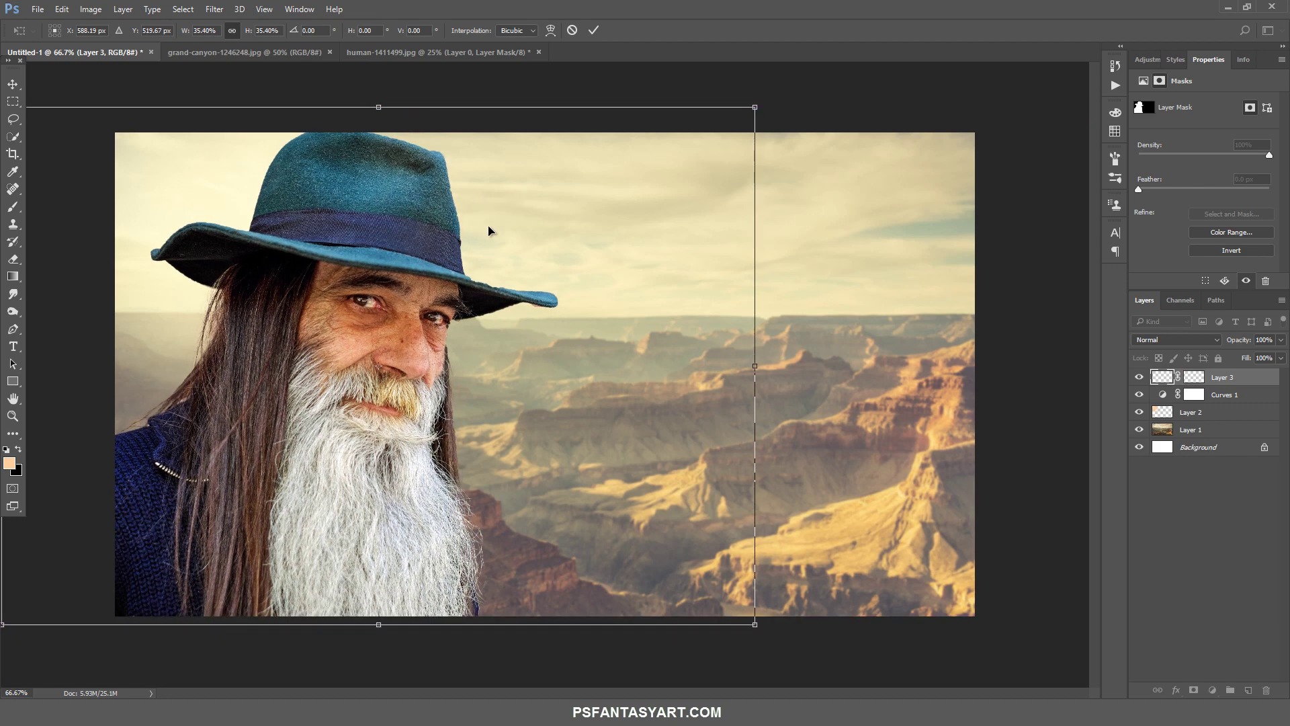
pyautogui.press('Up')
pyautogui.press('Up')
pyautogui.press('Up')
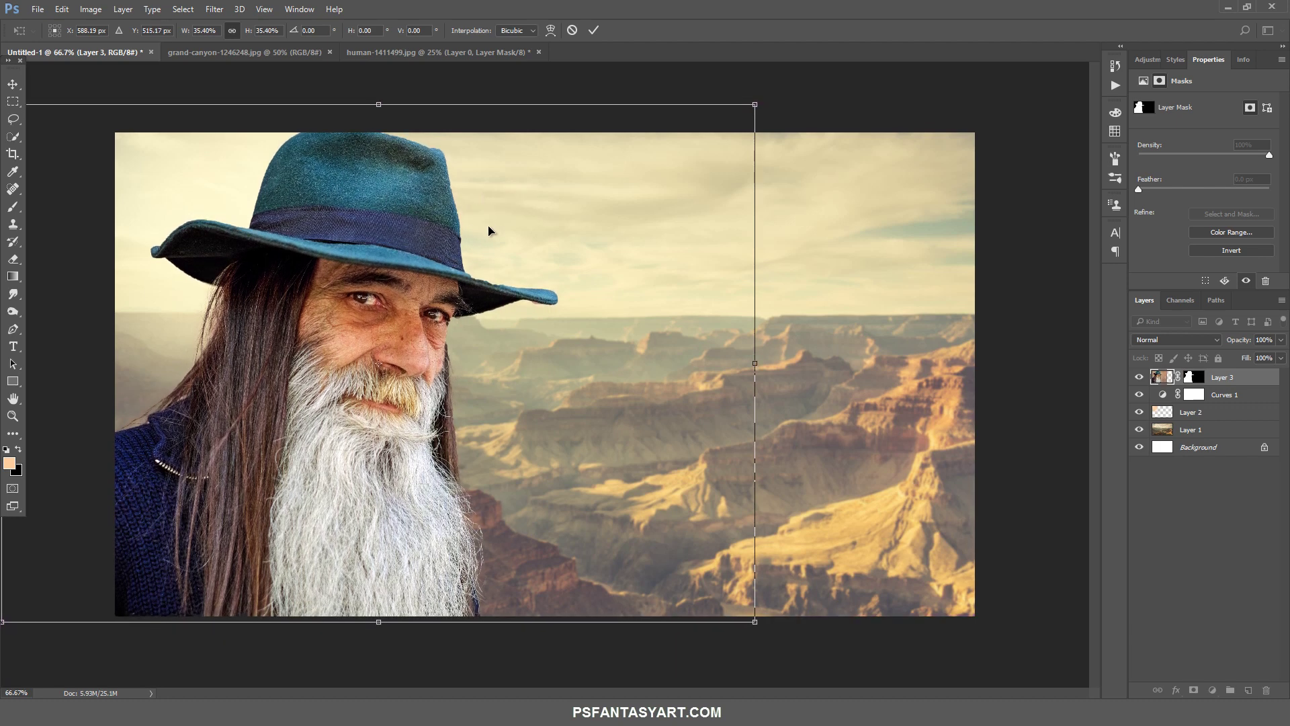
pyautogui.click(594, 29)
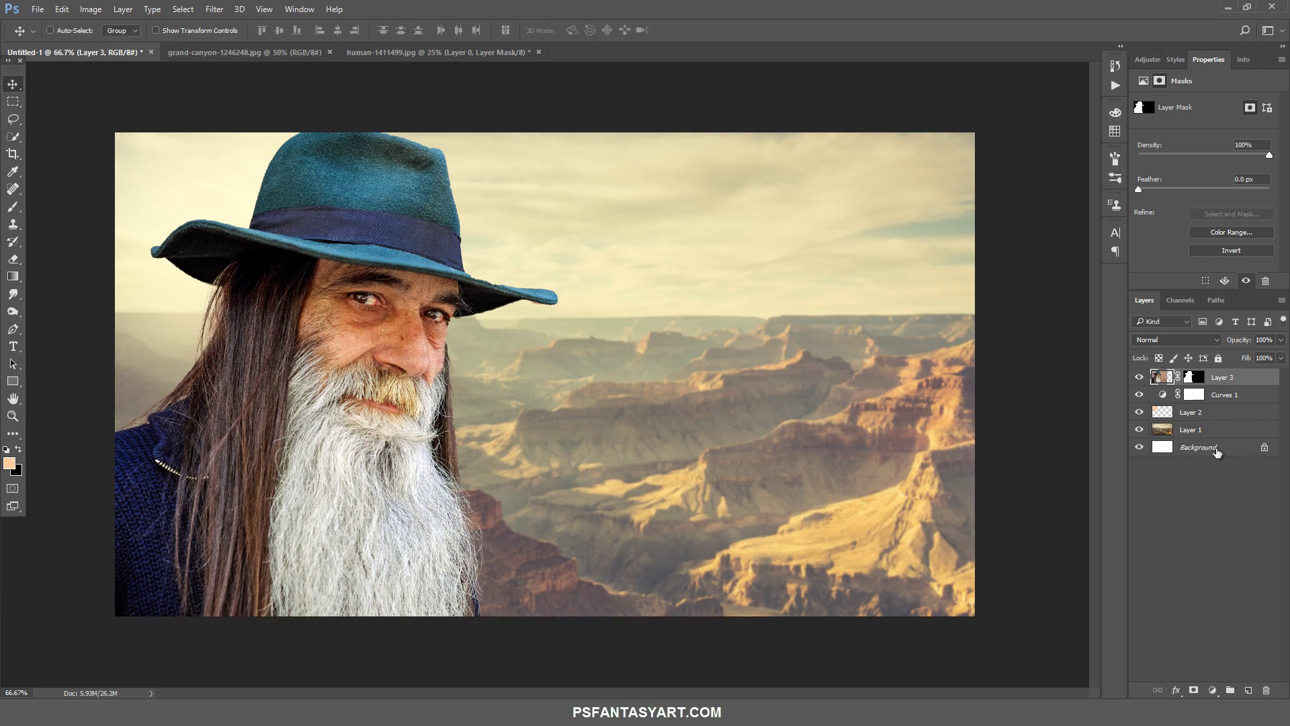
# Add a Brightness/Contrast layer clipped to the man with Brightness −72 and Contrast −37.
pyautogui.click(1207, 694)
pyautogui.click(1230, 446)
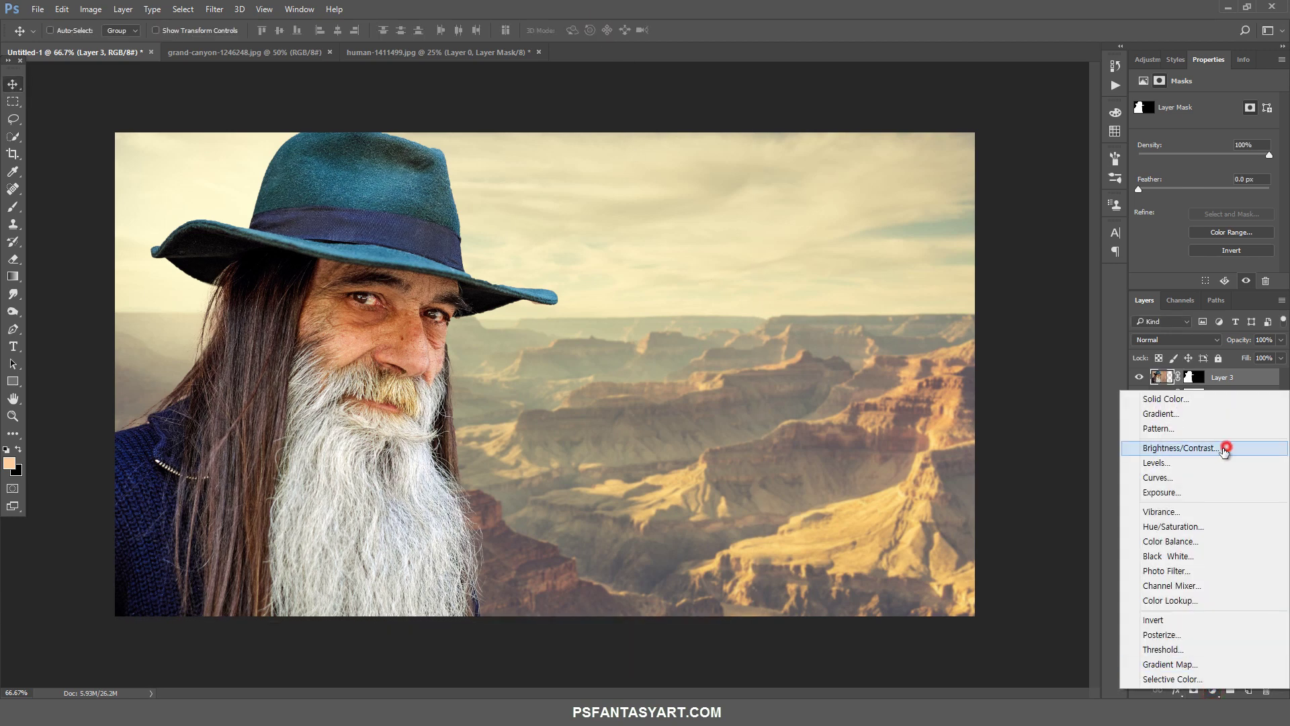
pyautogui.keyDown('alt'); pyautogui.click(1238, 381); pyautogui.keyUp('alt')
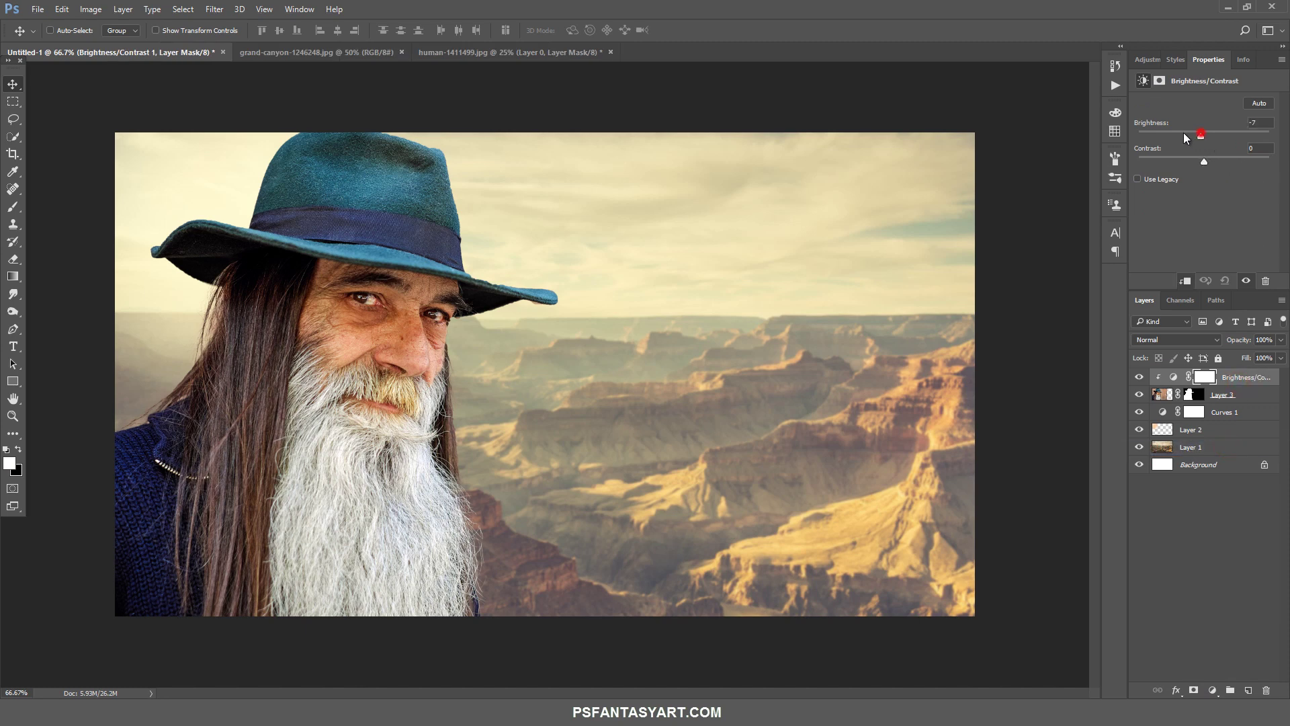
pyautogui.moveTo(1186, 138)
pyautogui.mouseDown()
pyautogui.moveTo(1172, 135)
pyautogui.moveTo(1181, 159)
pyautogui.mouseUp()
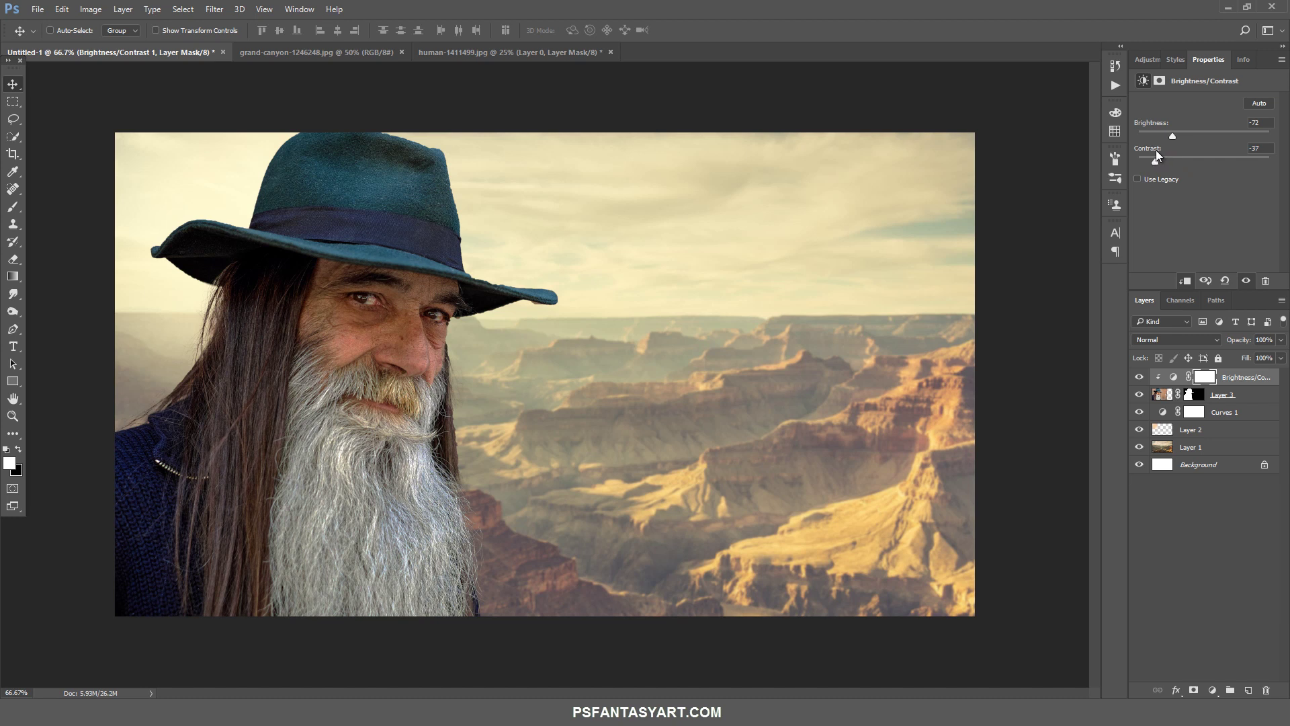
# Add a new layer clipped to the man and fill it with 50% Gray.
pyautogui.click(1250, 689)
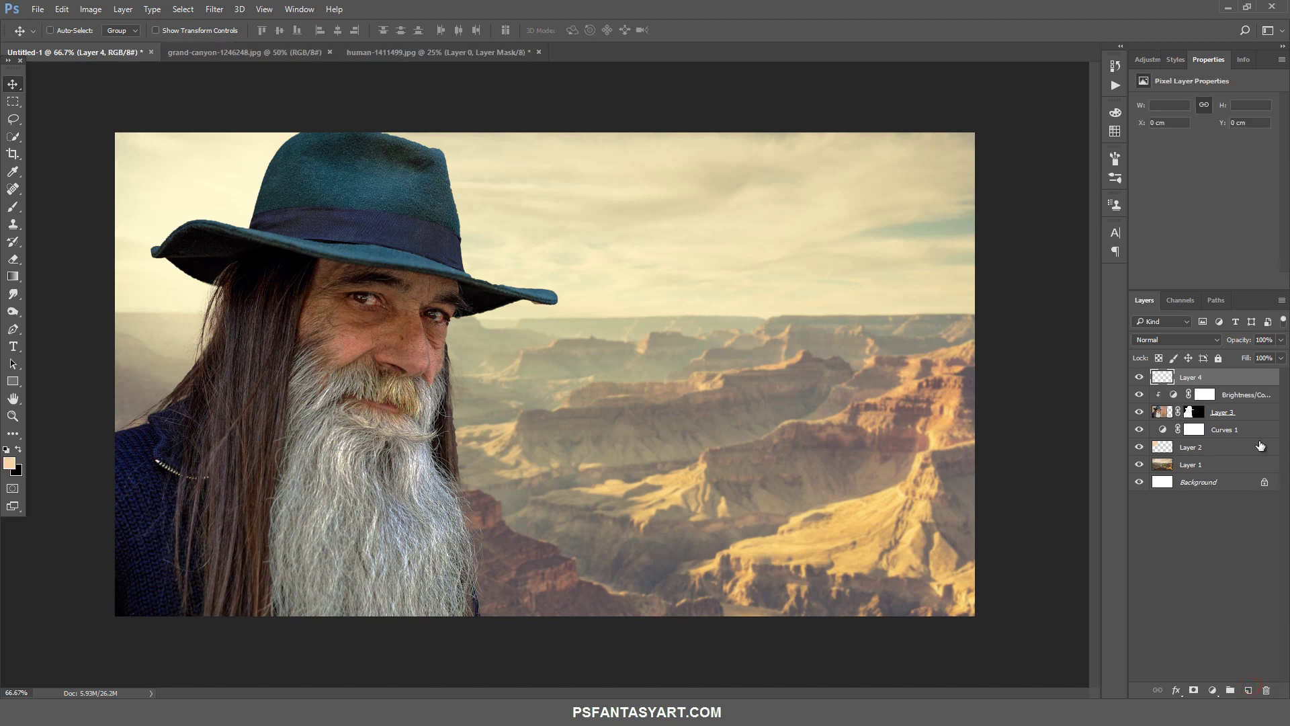
pyautogui.keyDown('alt'); pyautogui.click(1245, 386); pyautogui.keyUp('alt')
pyautogui.press('i')
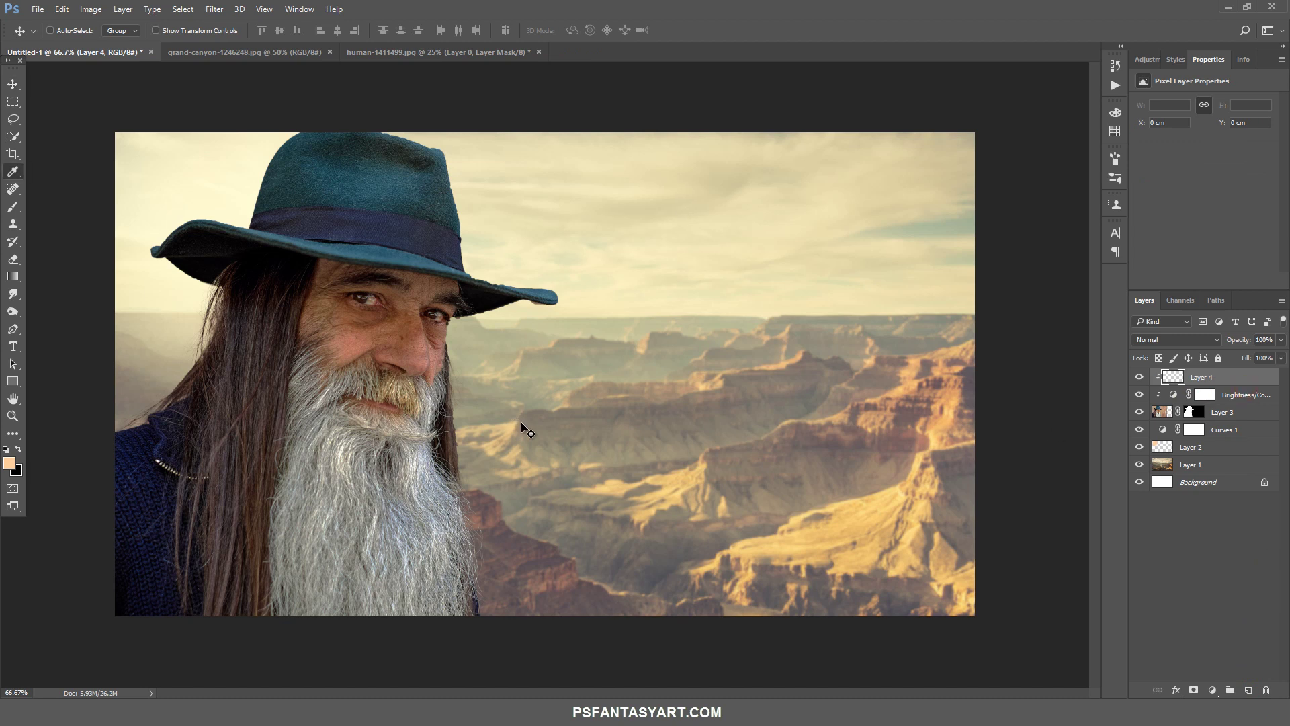
pyautogui.hotkey('shift', 'F5')
pyautogui.click(656, 209)
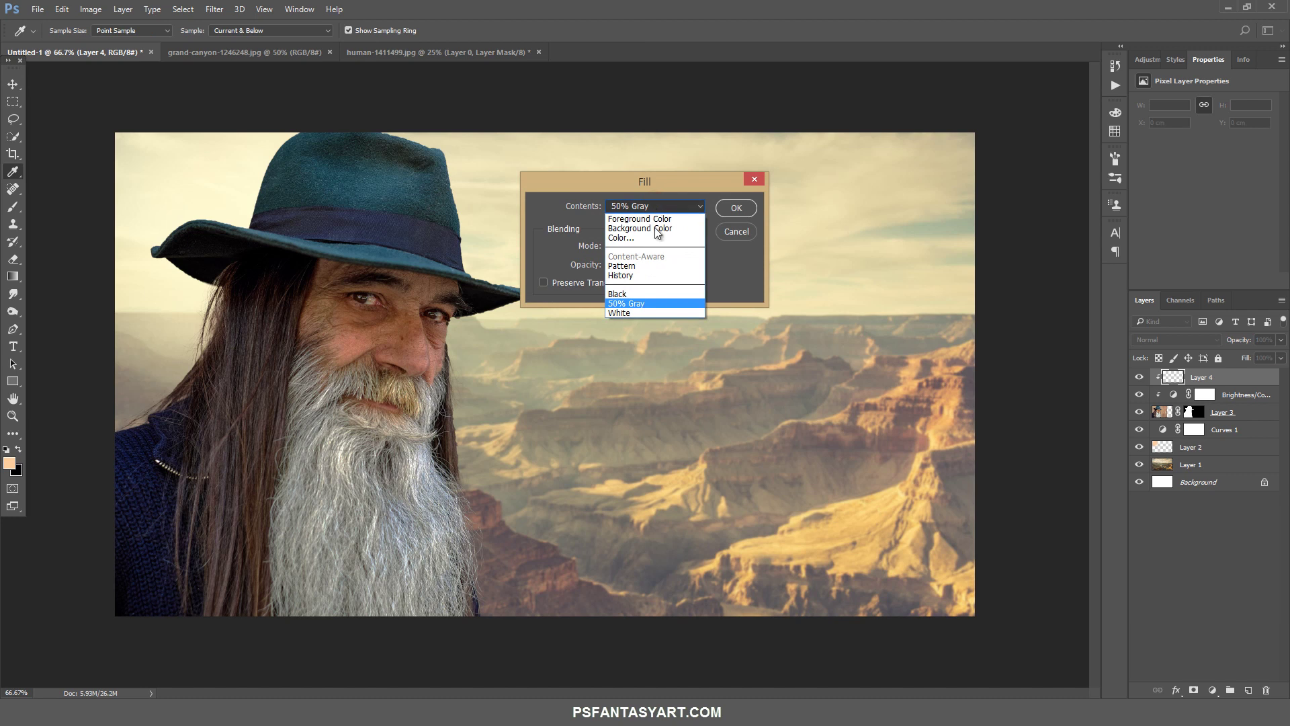
pyautogui.click(640, 307)
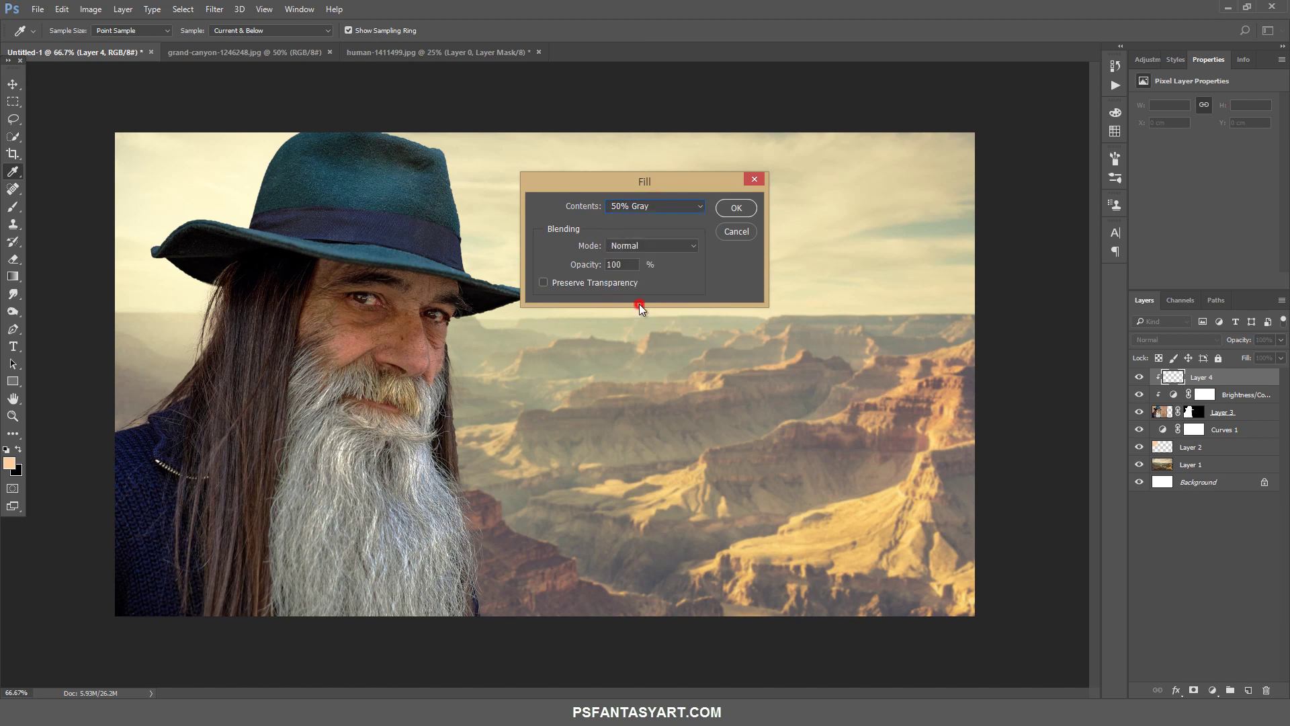
pyautogui.click(737, 208)
pyautogui.press('v')
# Set the gray layer's blend mode to Soft Light.
pyautogui.click(1151, 339)
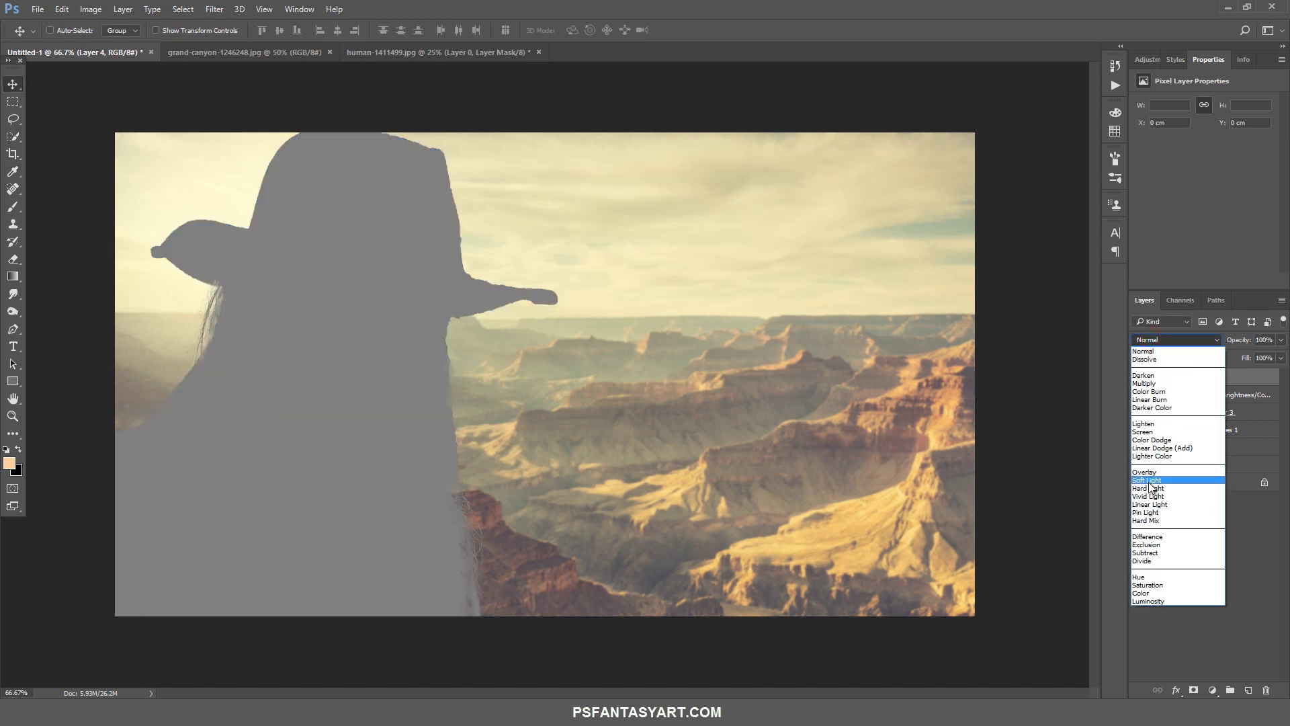
pyautogui.click(1149, 481)
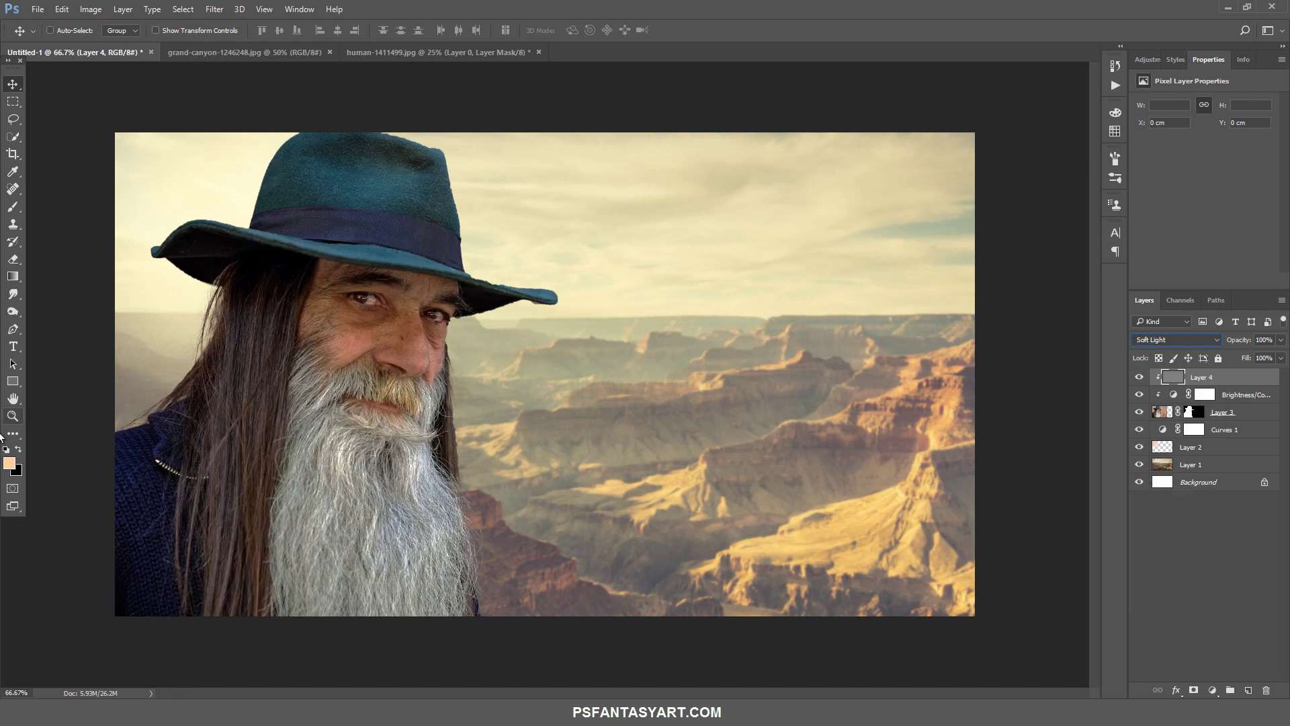
pyautogui.click(13, 310)
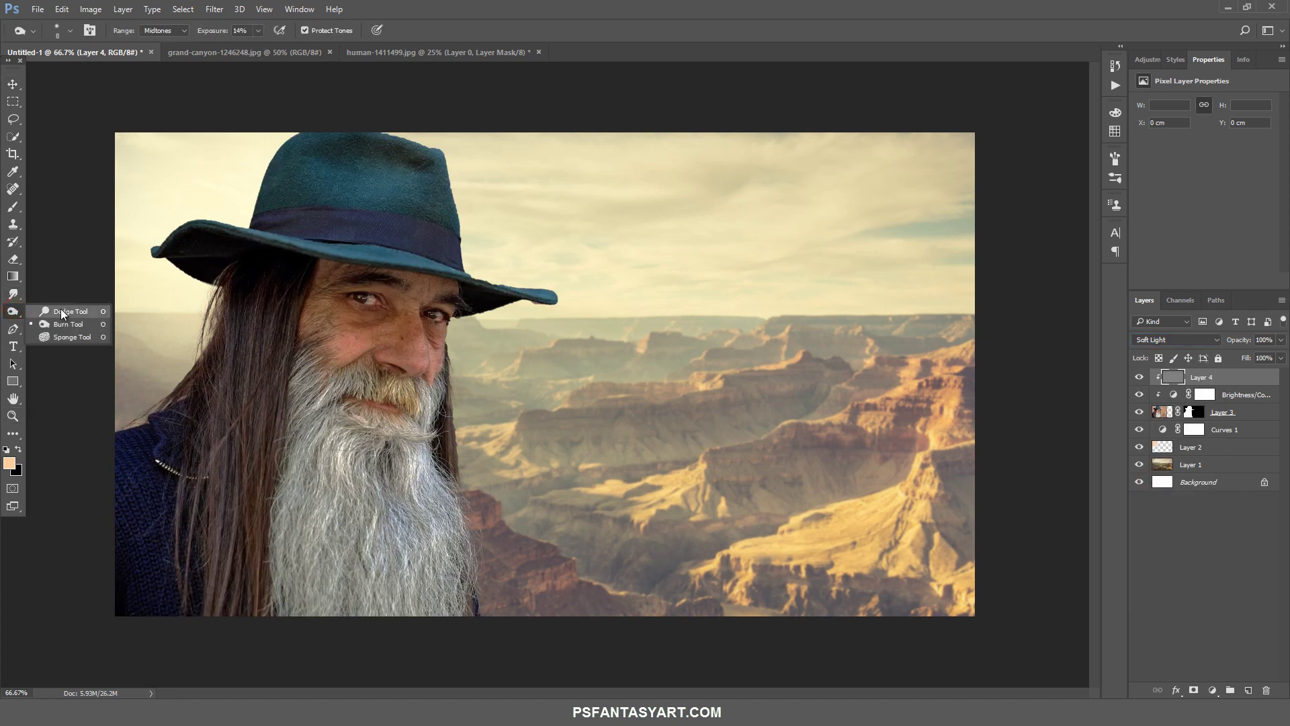
# With the Dodge Tool at low exposure, lighten the hat top, hat edge and nose.
pyautogui.click(61, 310)
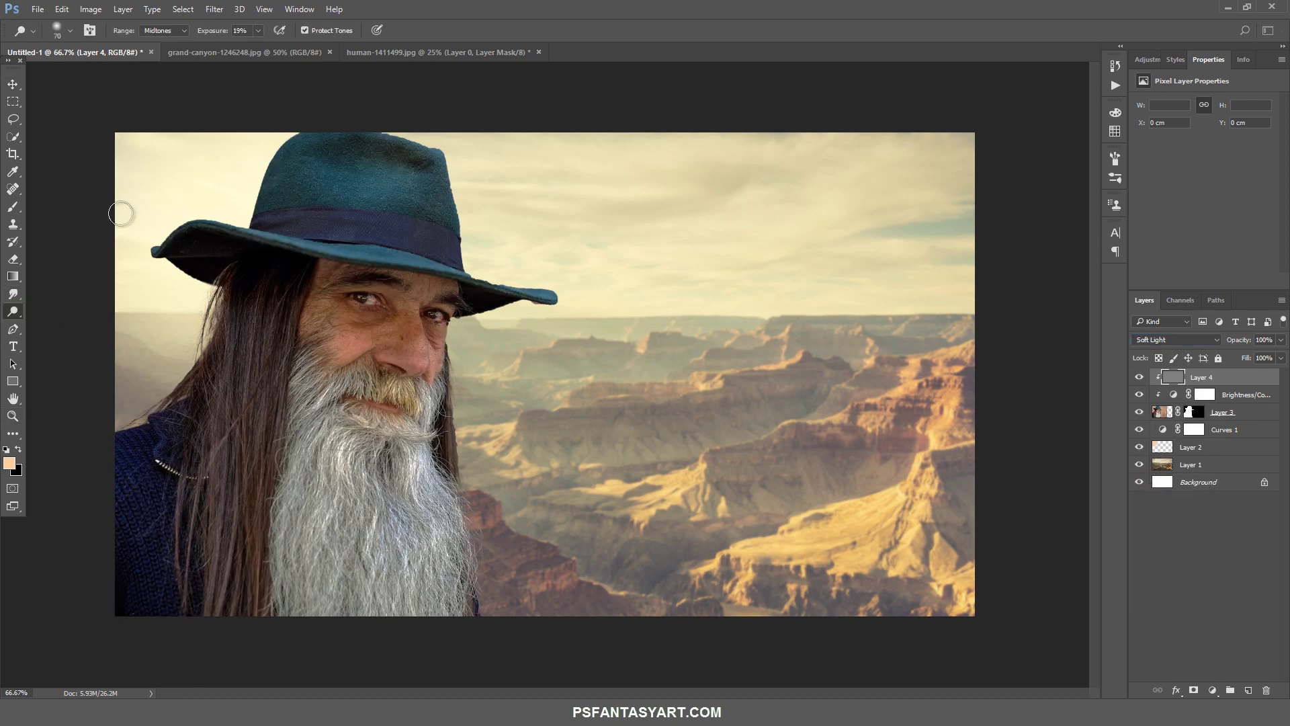
pyautogui.click(259, 31)
pyautogui.moveTo(446, 164); pyautogui.dragTo(429, 158)
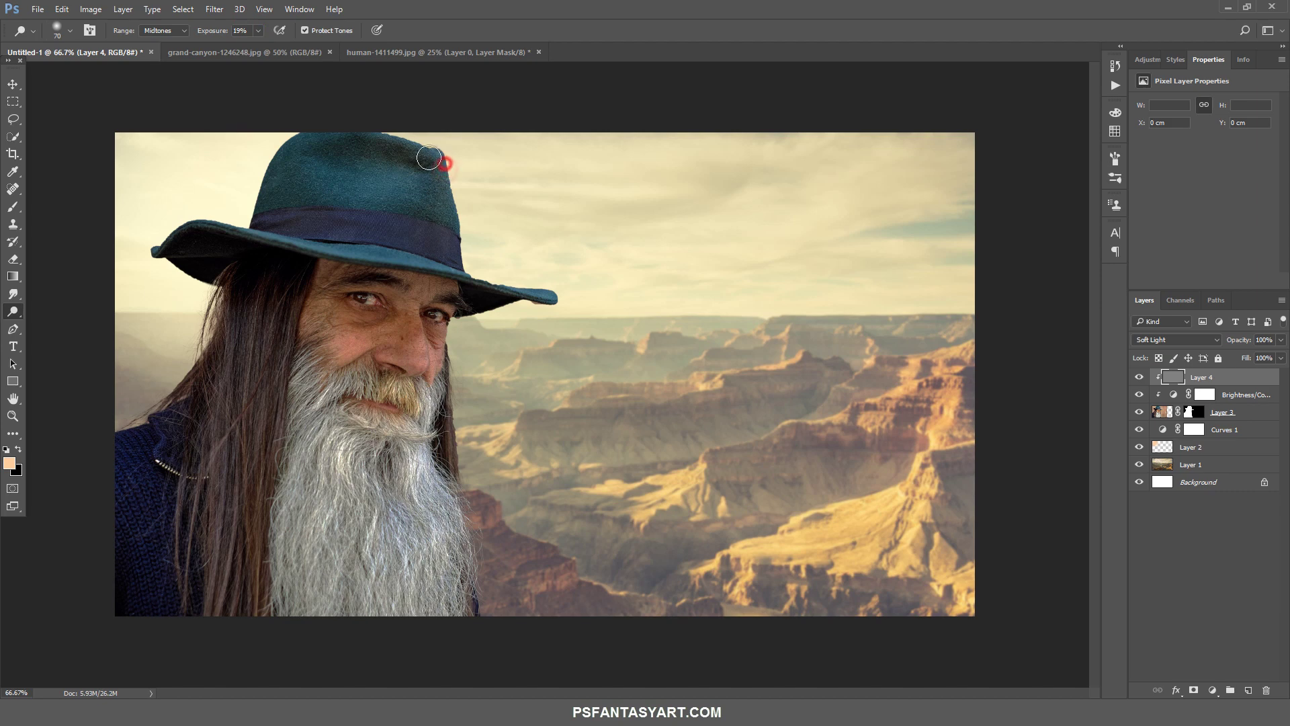
pyautogui.press(']')
pyautogui.moveTo(429, 206); pyautogui.dragTo(458, 189)
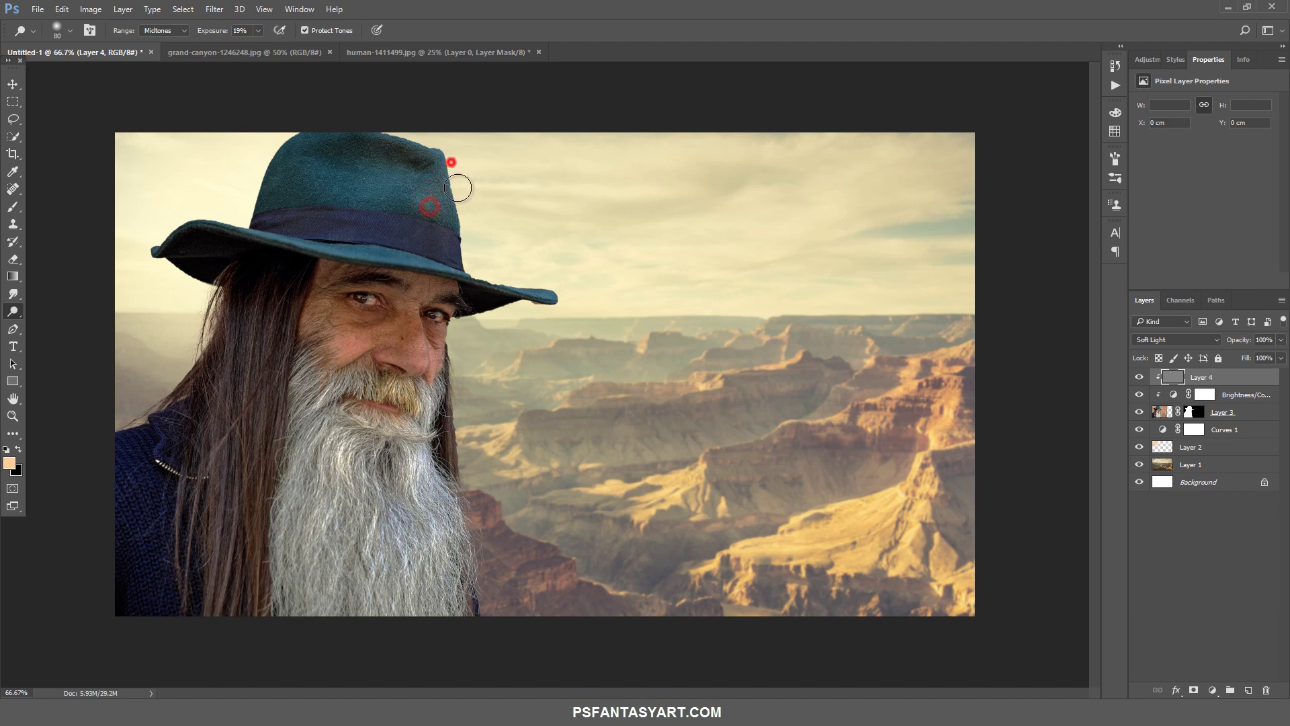
pyautogui.scroll(2, 406, 387)
pyautogui.moveTo(446, 297); pyautogui.dragTo(473, 285)
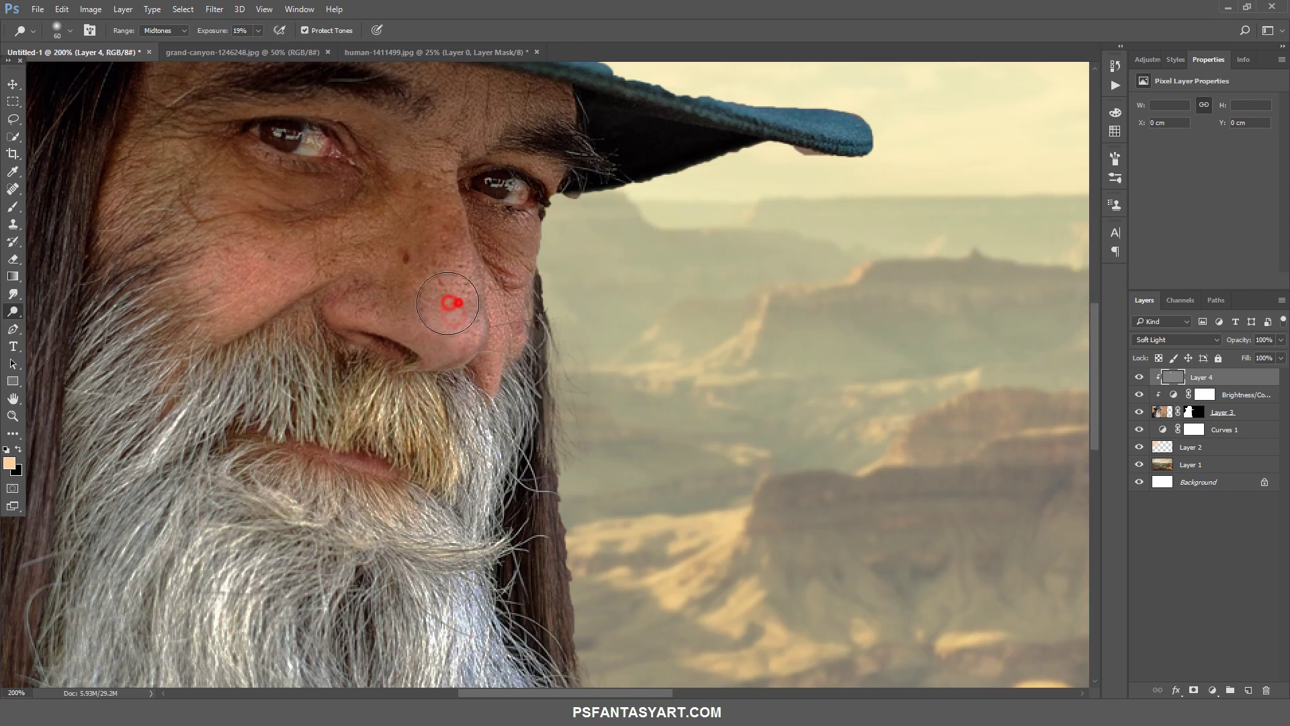
pyautogui.moveTo(437, 245); pyautogui.dragTo(454, 343)
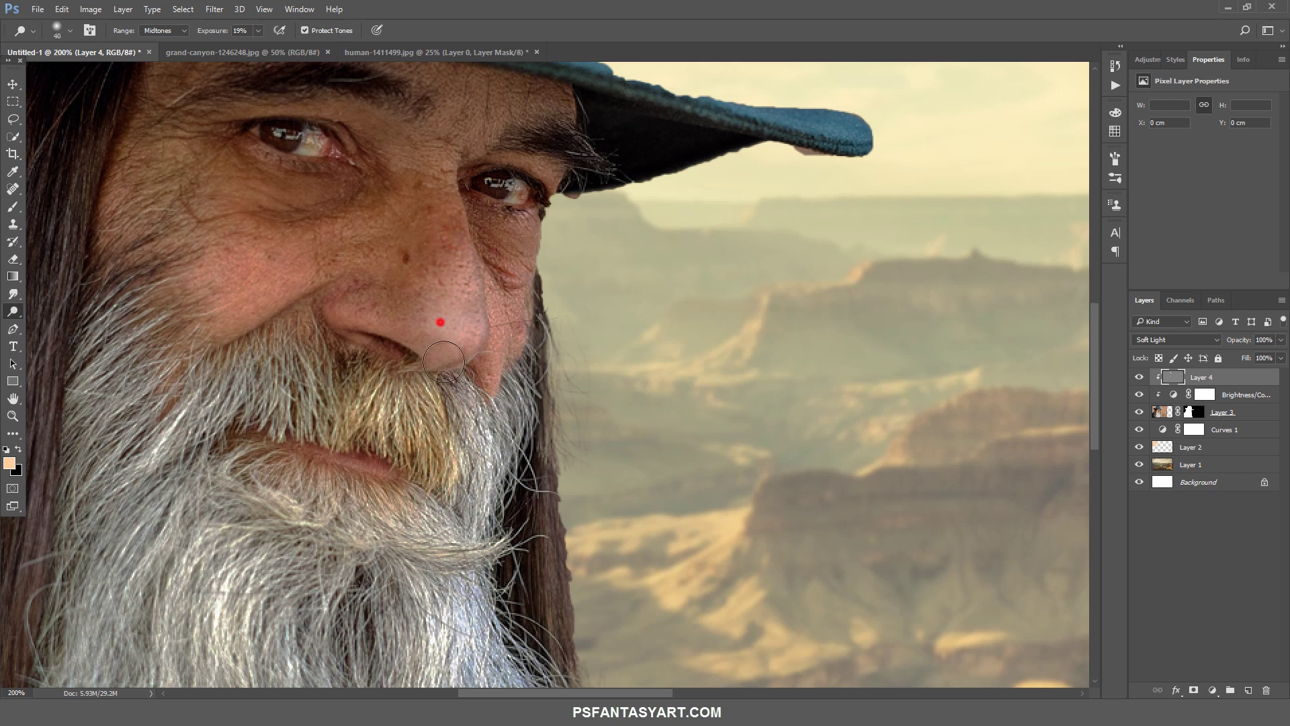
# Dodge under the eye, the cheek toward the beard, above the lips and beside the nose.
pyautogui.press('[')
pyautogui.press('[')
pyautogui.press('[')
pyautogui.moveTo(201, 335); pyautogui.dragTo(281, 282)
pyautogui.press('[')
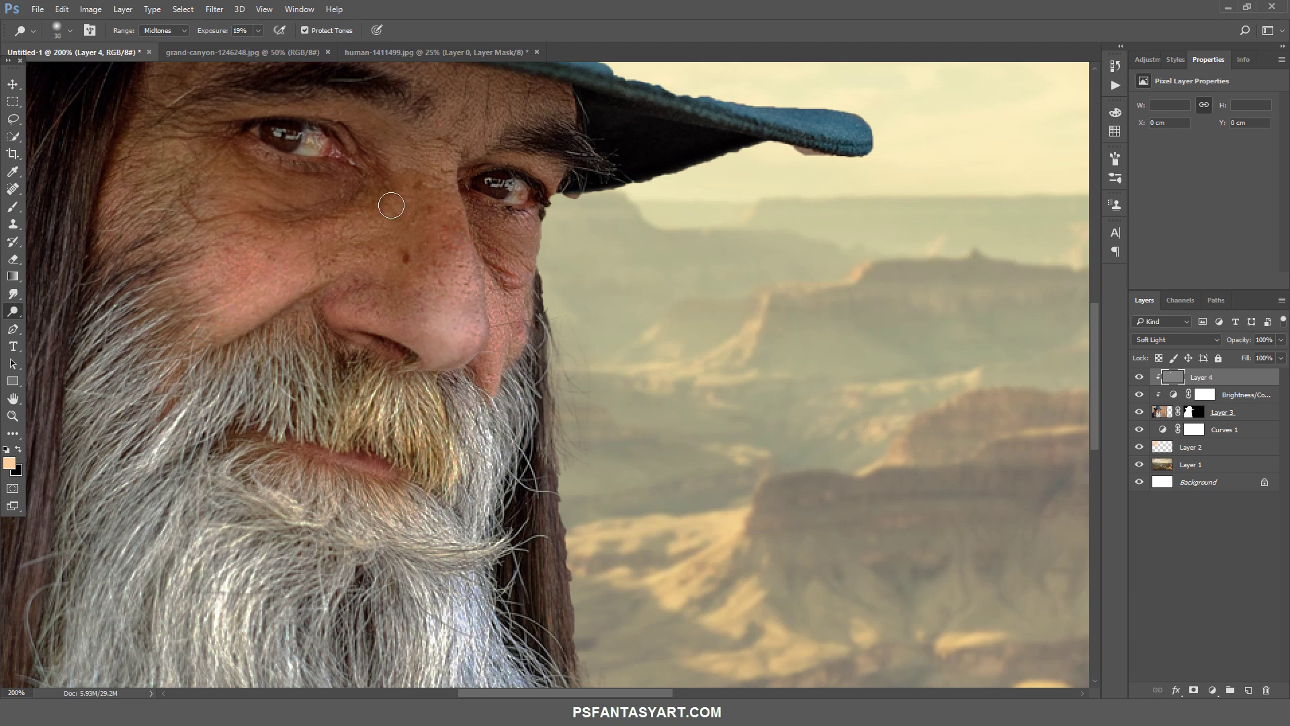
pyautogui.moveTo(382, 187)
pyautogui.mouseDown()
pyautogui.moveTo(332, 230)
pyautogui.moveTo(195, 246)
pyautogui.mouseUp()
pyautogui.moveTo(160, 311); pyautogui.dragTo(228, 269)
pyautogui.press(']')
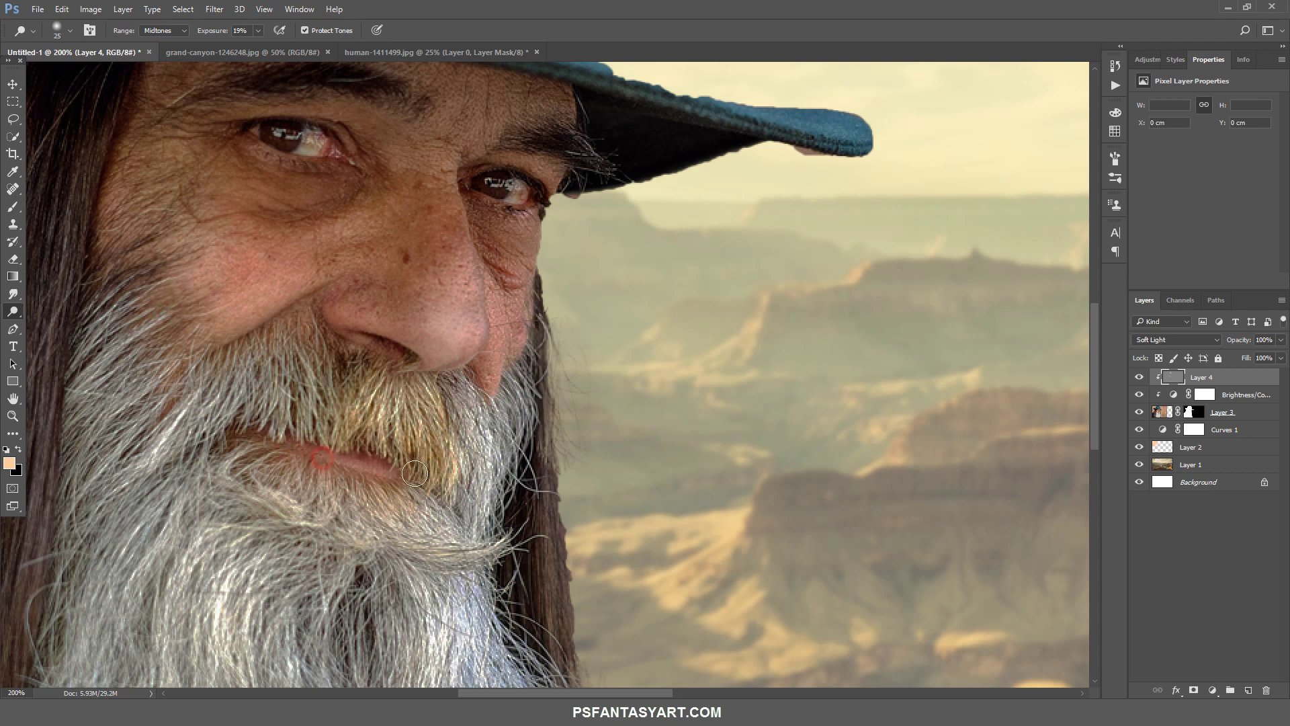
pyautogui.moveTo(347, 469); pyautogui.dragTo(404, 403)
pyautogui.press('[')
pyautogui.moveTo(347, 320); pyautogui.dragTo(352, 304)
pyautogui.moveTo(505, 244)
pyautogui.mouseDown()
pyautogui.moveTo(528, 316)
pyautogui.moveTo(495, 376)
pyautogui.mouseUp()
pyautogui.press(']')
pyautogui.press('[')
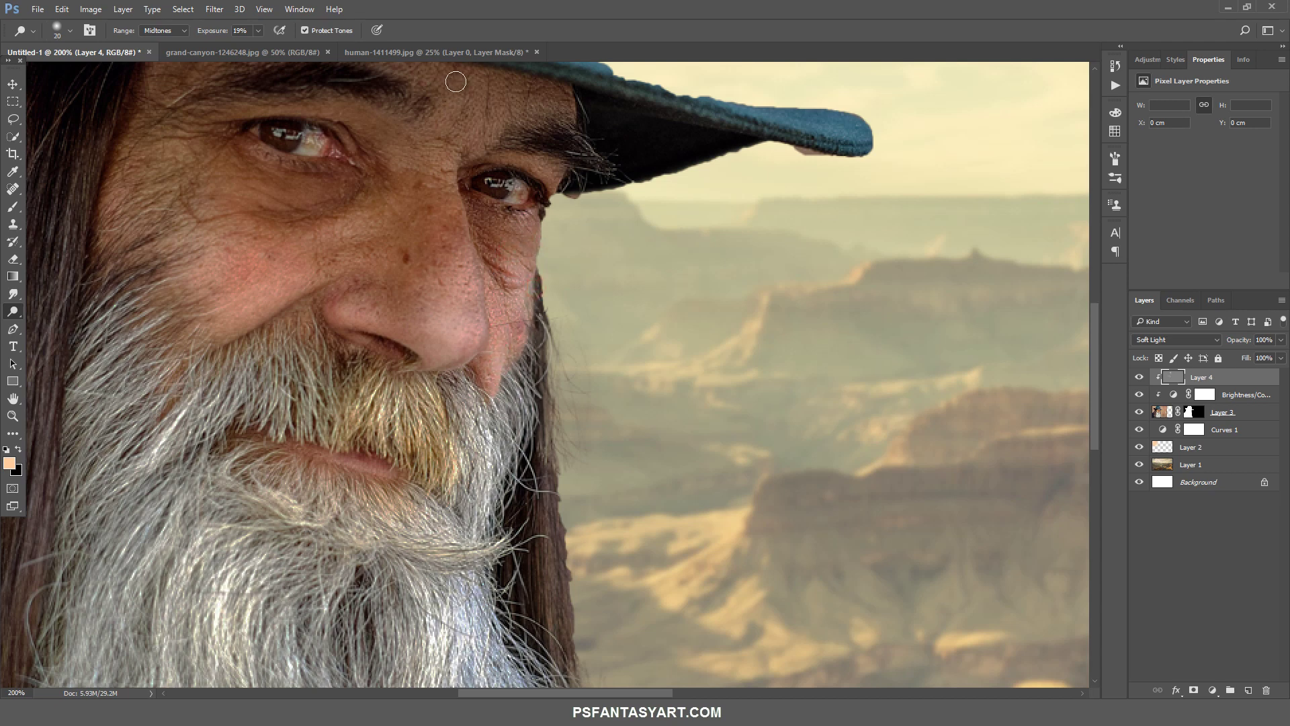
# Dodge the forehead, left cheek and nose, then zoom out to the whole image.
pyautogui.moveTo(462, 121); pyautogui.dragTo(458, 141)
pyautogui.moveTo(483, 99); pyautogui.dragTo(484, 111)
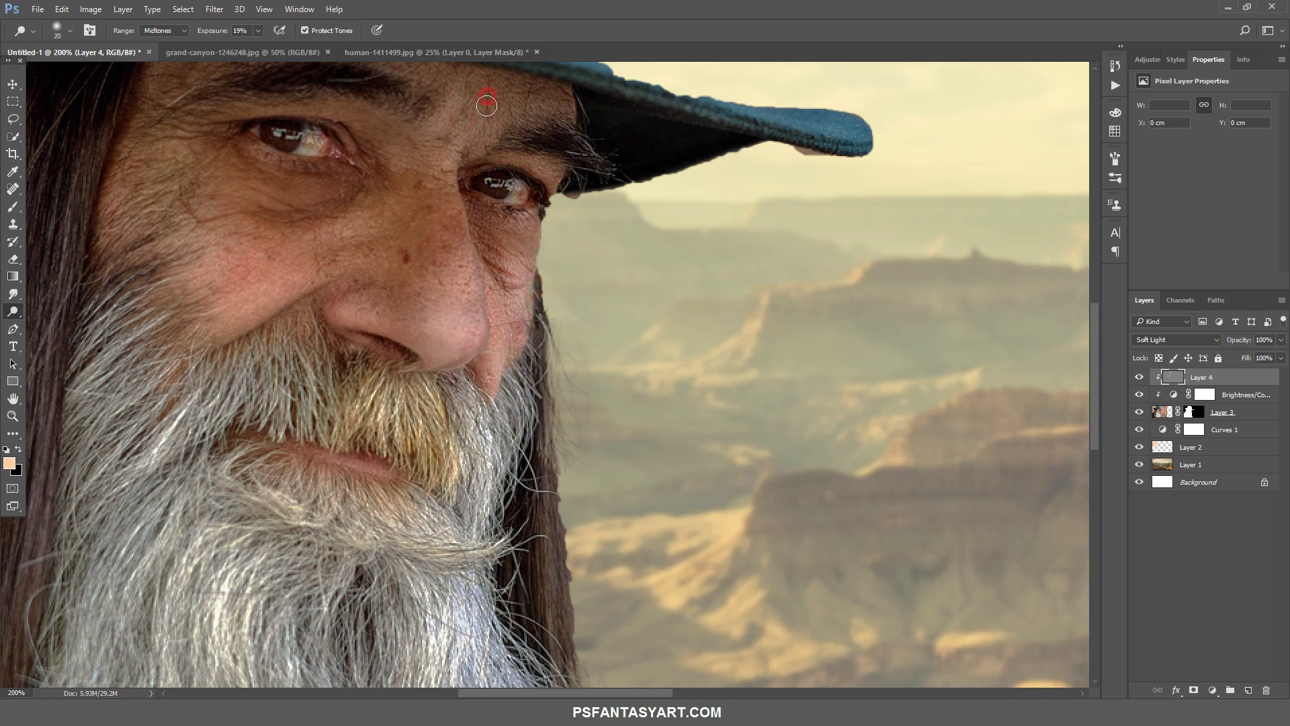
pyautogui.press(']')
pyautogui.press(']')
pyautogui.press(']')
pyautogui.moveTo(187, 140); pyautogui.dragTo(157, 177)
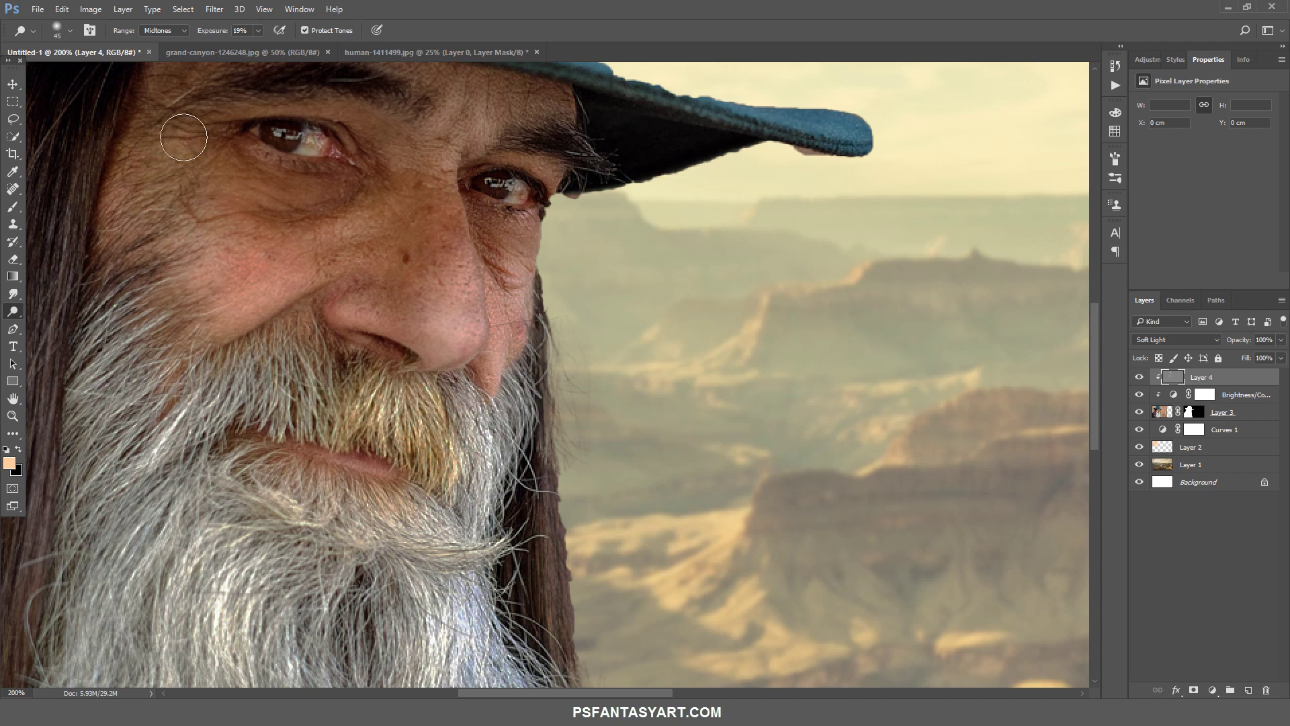
pyautogui.press(']')
pyautogui.press(']')
pyautogui.press(']')
pyautogui.moveTo(273, 221); pyautogui.dragTo(235, 269)
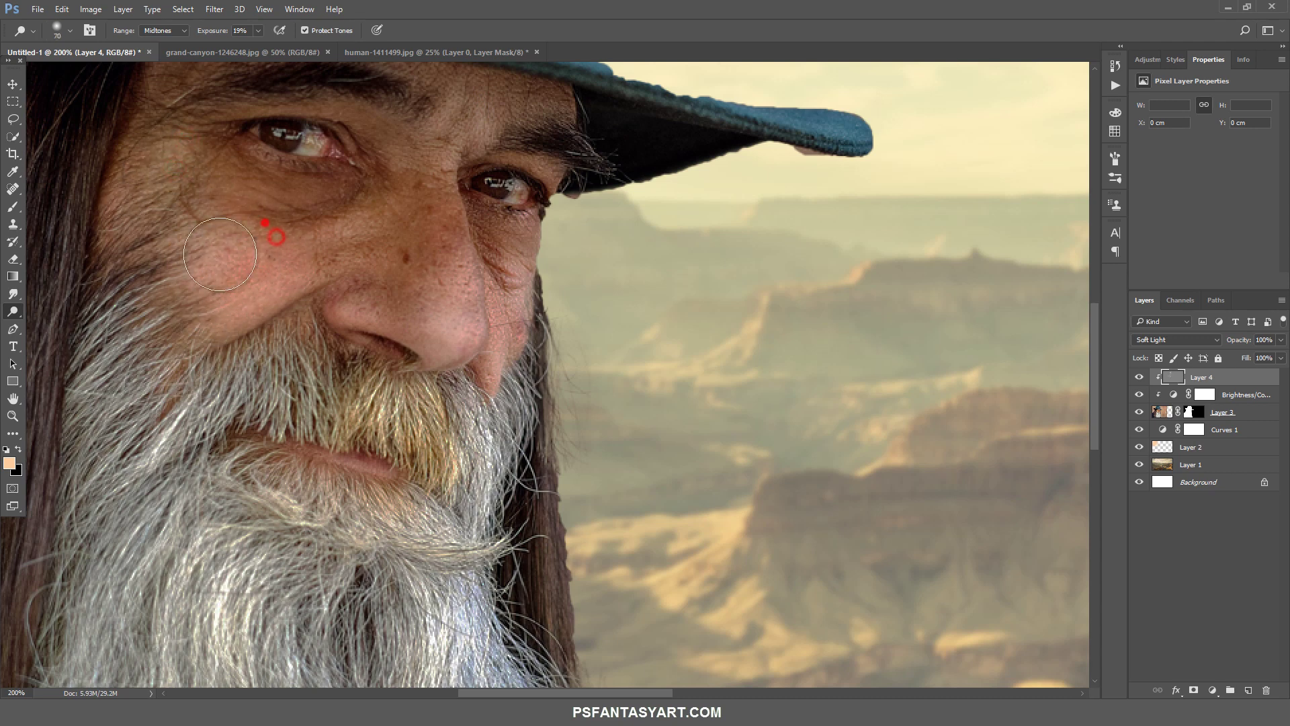
pyautogui.moveTo(314, 247); pyautogui.dragTo(227, 281)
pyautogui.press('[')
pyautogui.press('[')
pyautogui.press('[')
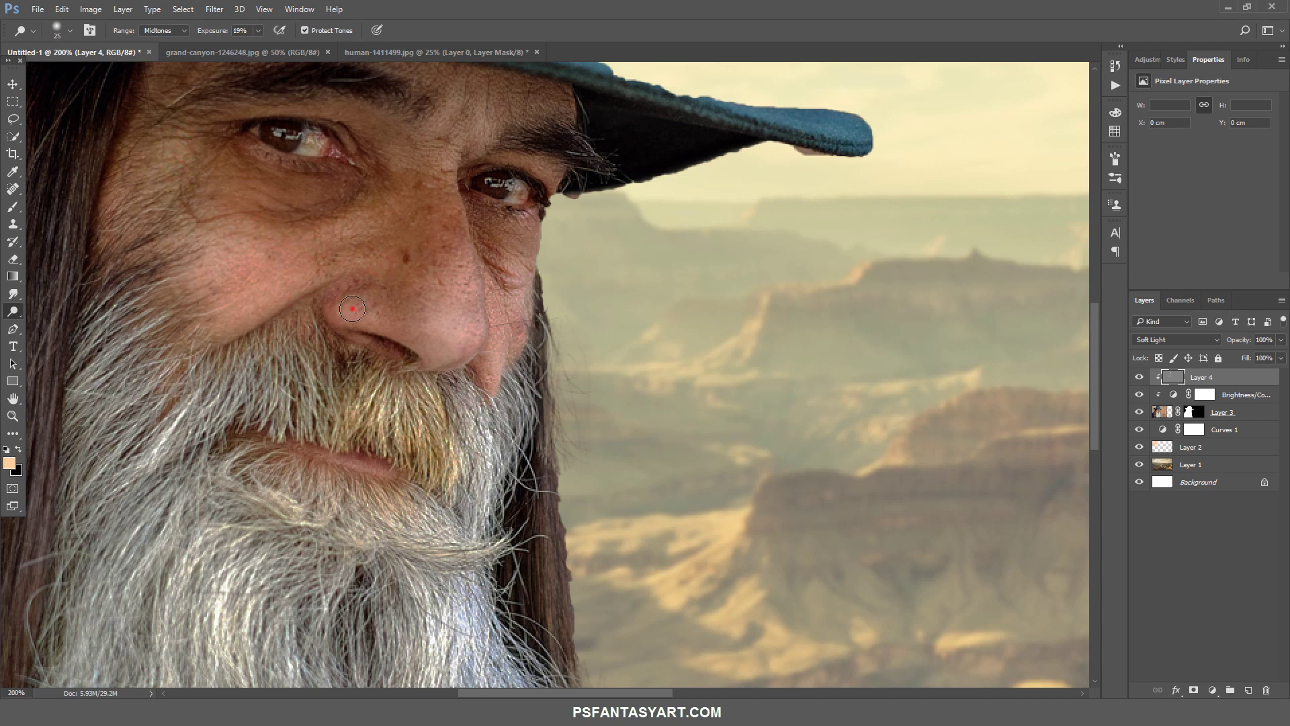
pyautogui.click(452, 340)
pyautogui.press('z')
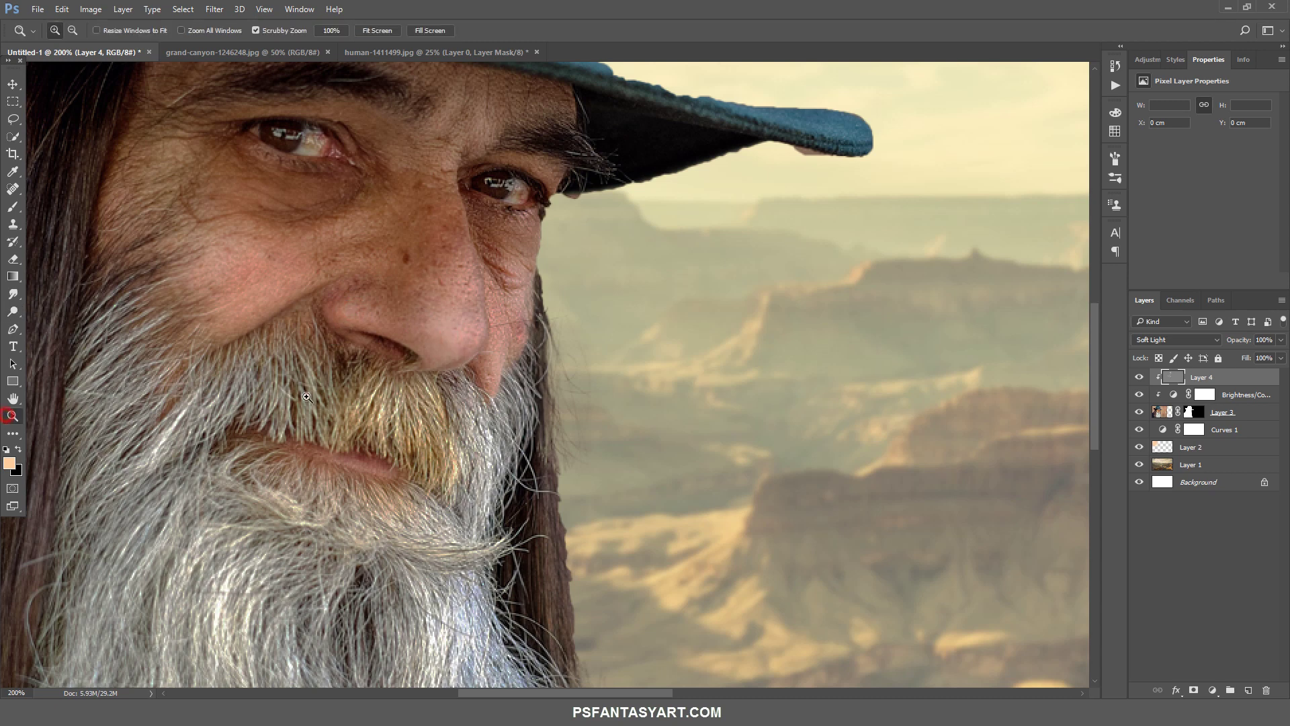
pyautogui.moveTo(311, 402); pyautogui.dragTo(162, 348)
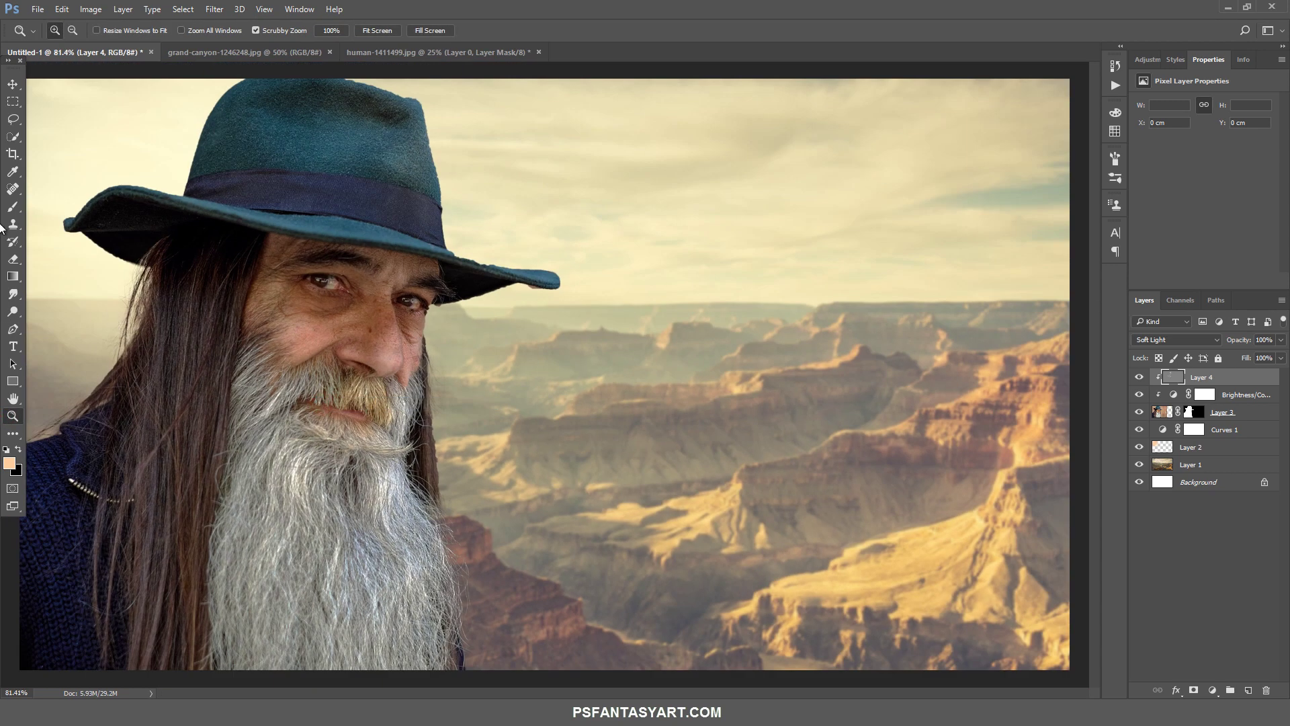
# Switch to the Burn Tool and darken the shadow beside the nose.
pyautogui.click(13, 311)
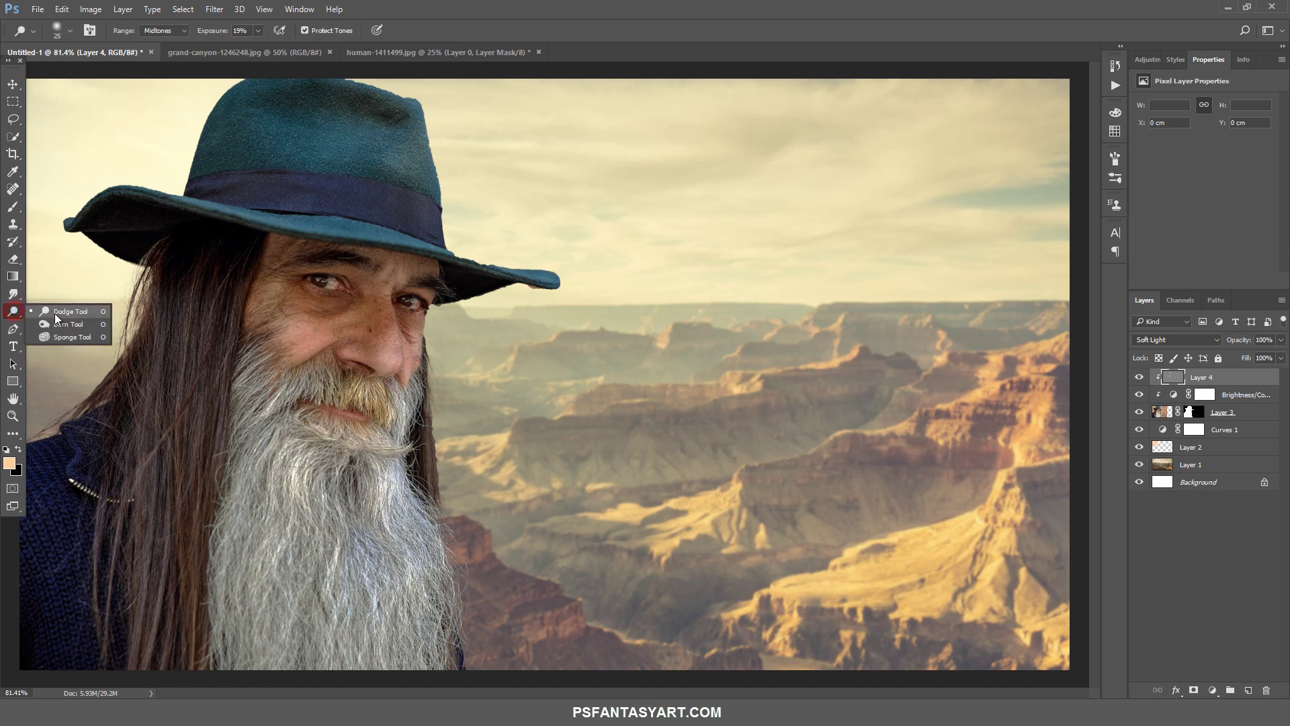
pyautogui.click(64, 326)
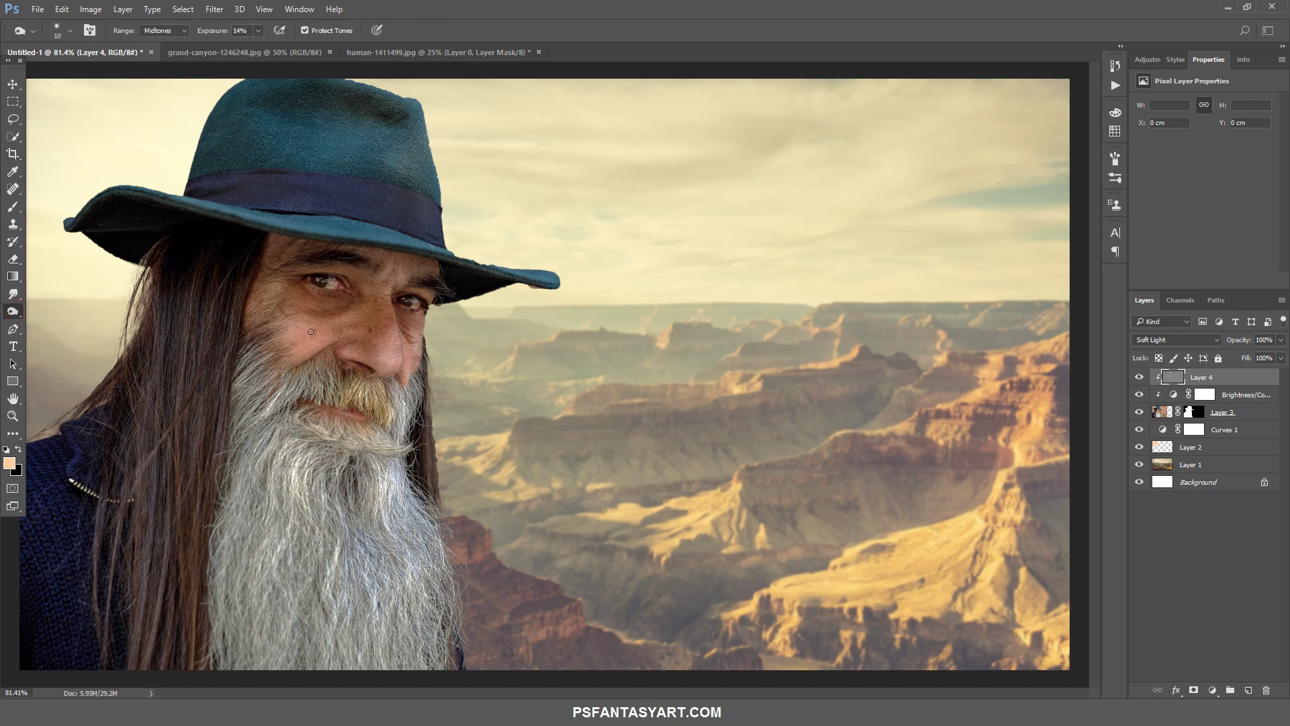
pyautogui.press(']')
pyautogui.press(']')
pyautogui.press(']')
pyautogui.press('[')
pyautogui.press('[')
pyautogui.moveTo(330, 347); pyautogui.dragTo(344, 355)
pyautogui.scroll(1, 363, 349)
pyautogui.scroll(1, 342, 309)
pyautogui.press('[')
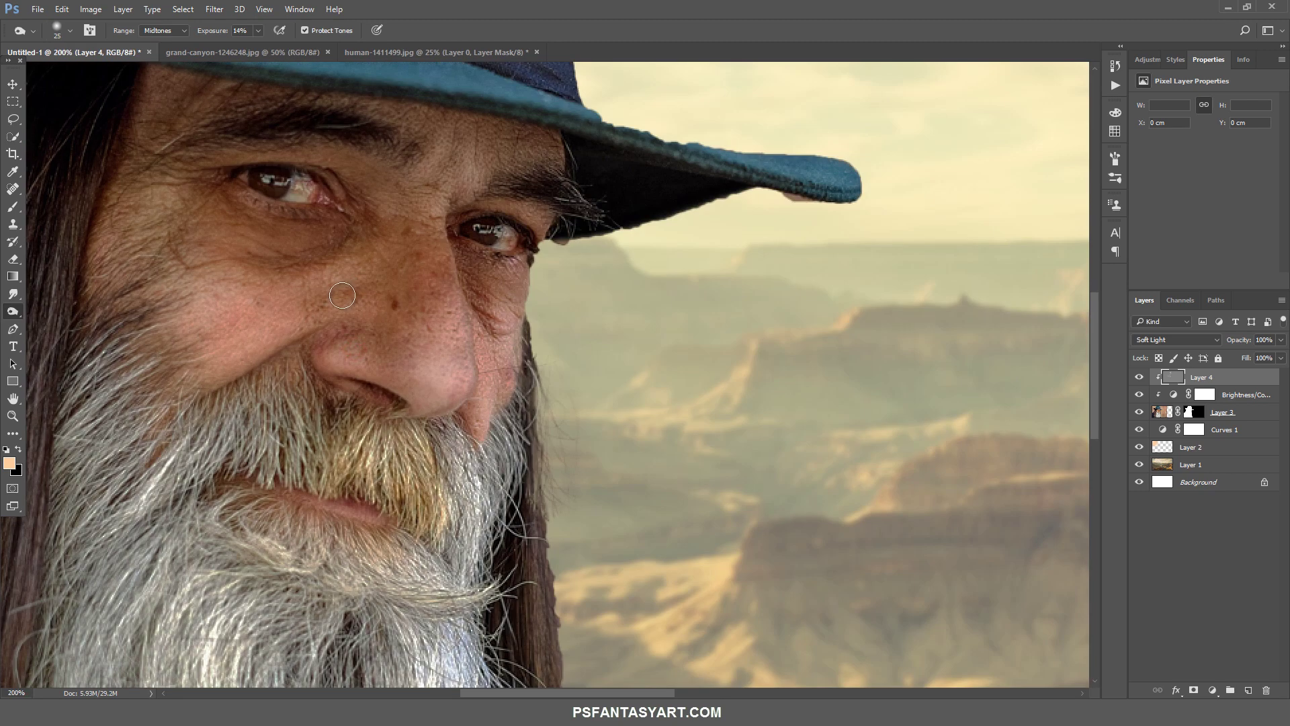
# At 8% burn exposure, darken beside the nose and right eye, then compare the full image.
pyautogui.click(257, 31)
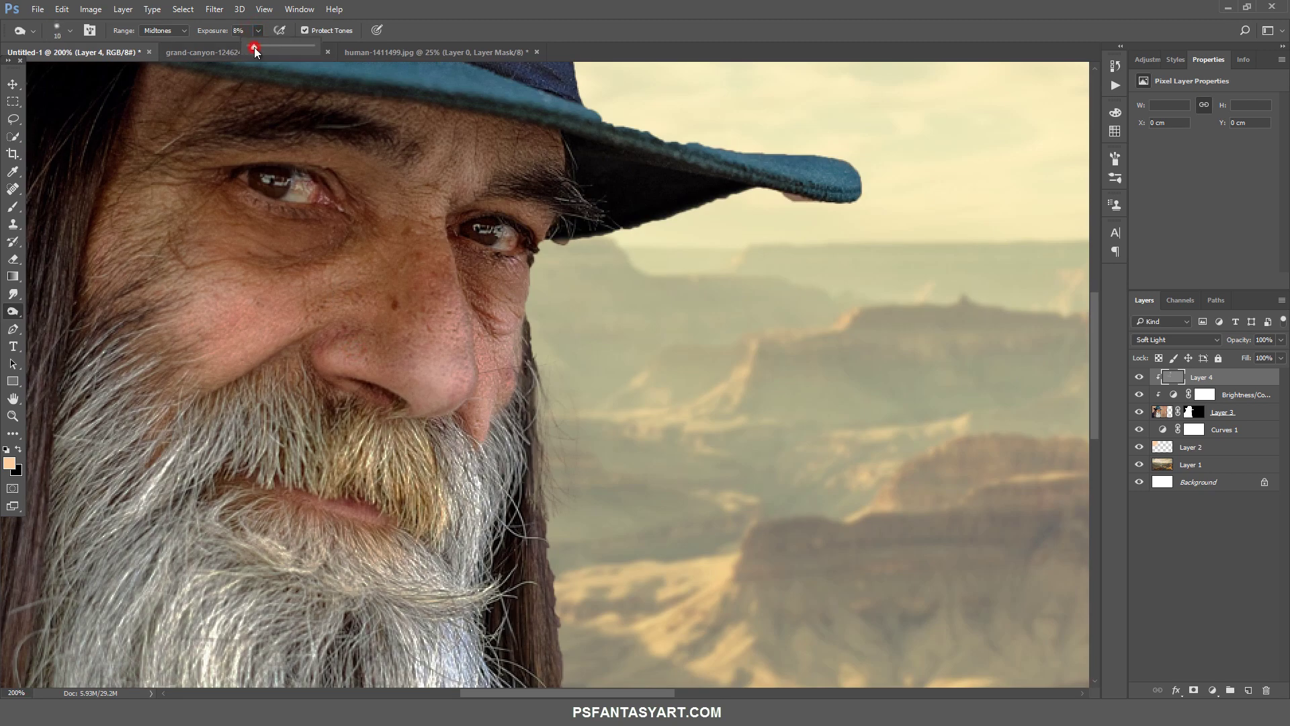
pyautogui.click(309, 287)
pyautogui.press(']')
pyautogui.press(']')
pyautogui.press(']')
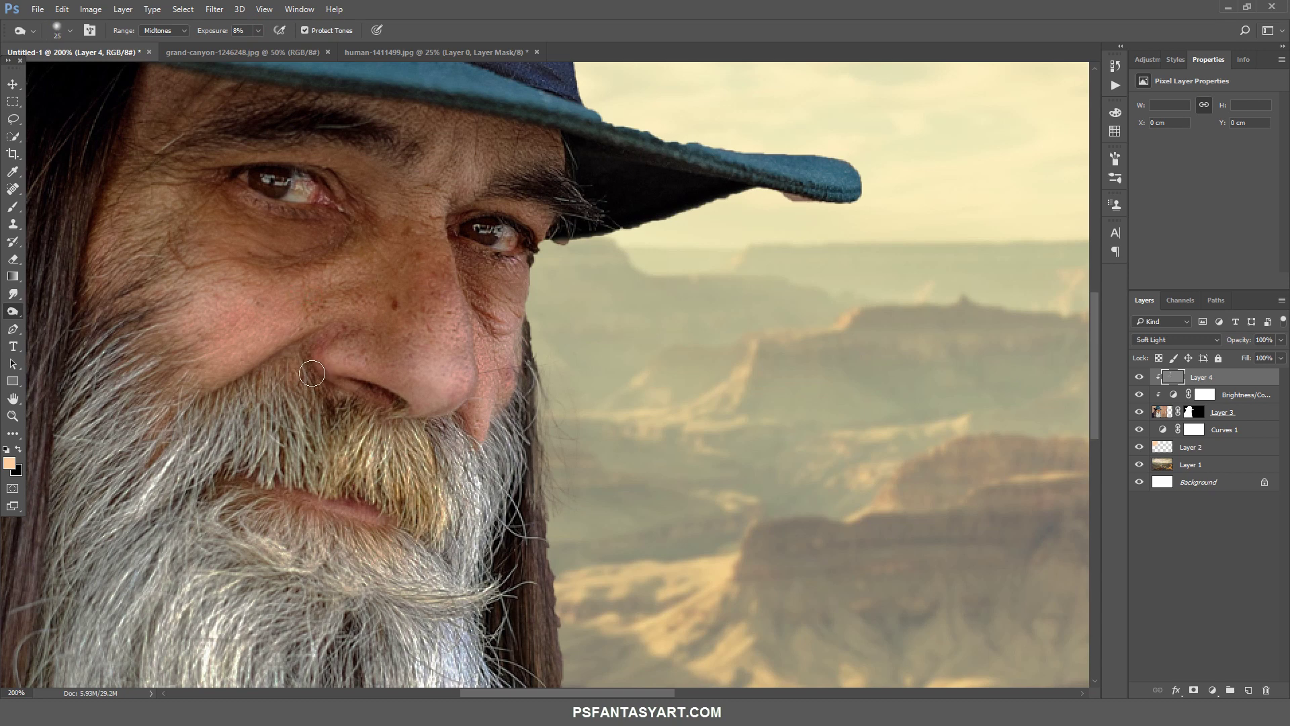
pyautogui.moveTo(307, 348); pyautogui.dragTo(343, 424)
pyautogui.press(']')
pyautogui.press(']')
pyautogui.press(']')
pyautogui.press('[')
pyautogui.press('[')
pyautogui.press('[')
pyautogui.click(400, 232)
pyautogui.click(12, 416)
pyautogui.rightClick(359, 391)
pyautogui.click(381, 406)
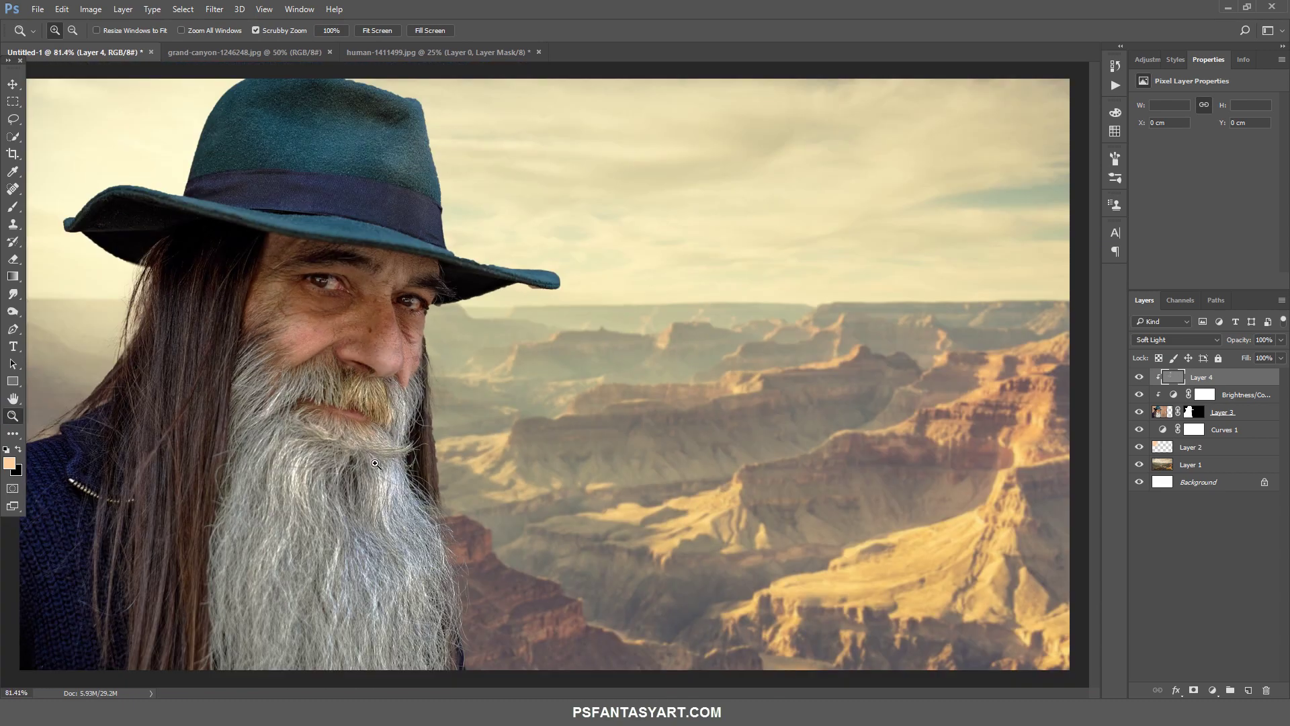
pyautogui.click(1139, 395)
# Darken the top of the hat with a larger brush at 19% exposure.
pyautogui.click(13, 311)
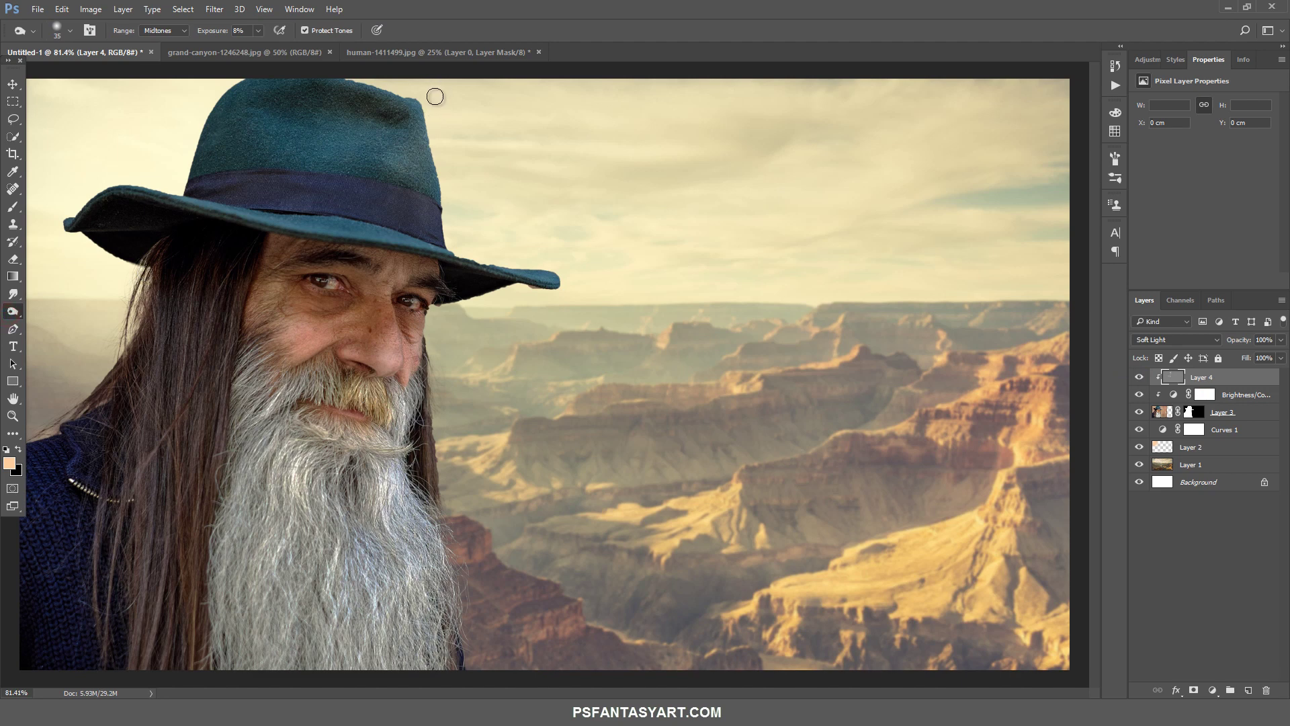
pyautogui.press(']')
pyautogui.press(']')
pyautogui.moveTo(258, 31); pyautogui.dragTo(269, 49)
pyautogui.moveTo(261, 120); pyautogui.dragTo(279, 121)
pyautogui.press(']')
pyautogui.press(']')
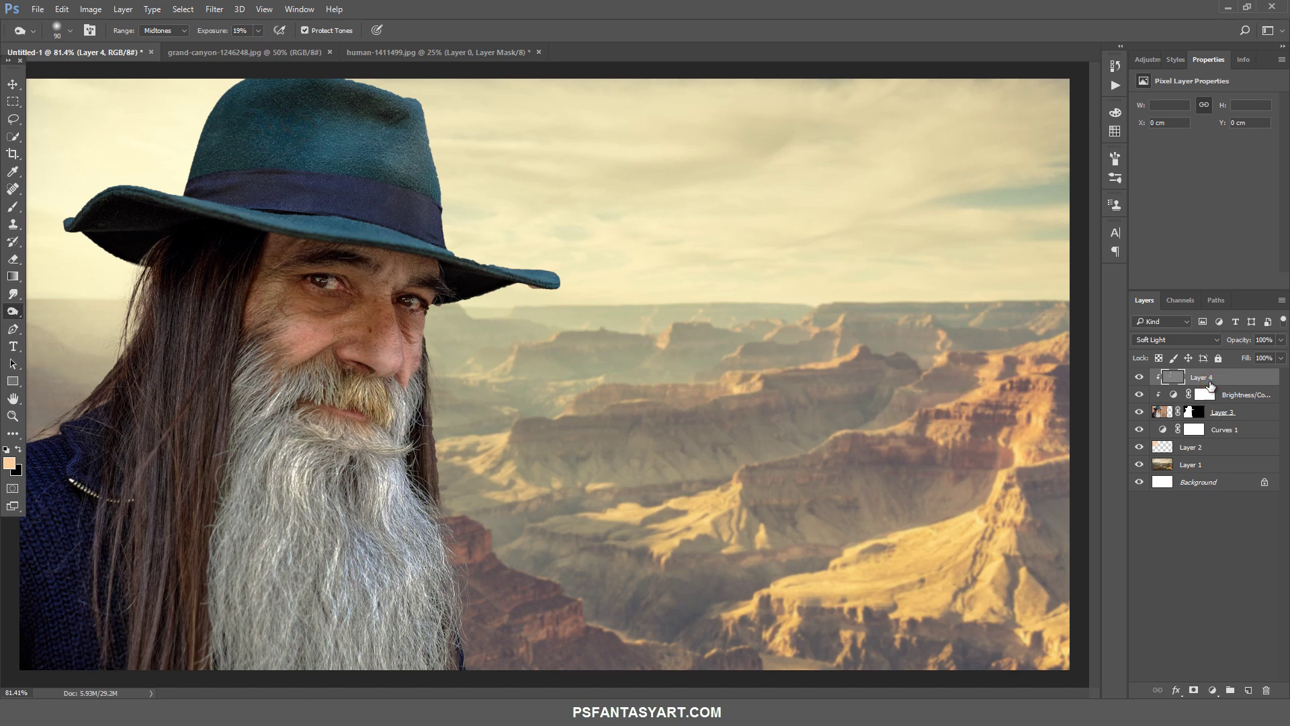
# Lower the man's layer mask density to 5% so the brick wall backdrop shows.
pyautogui.click(1192, 412)
pyautogui.click(1281, 341)
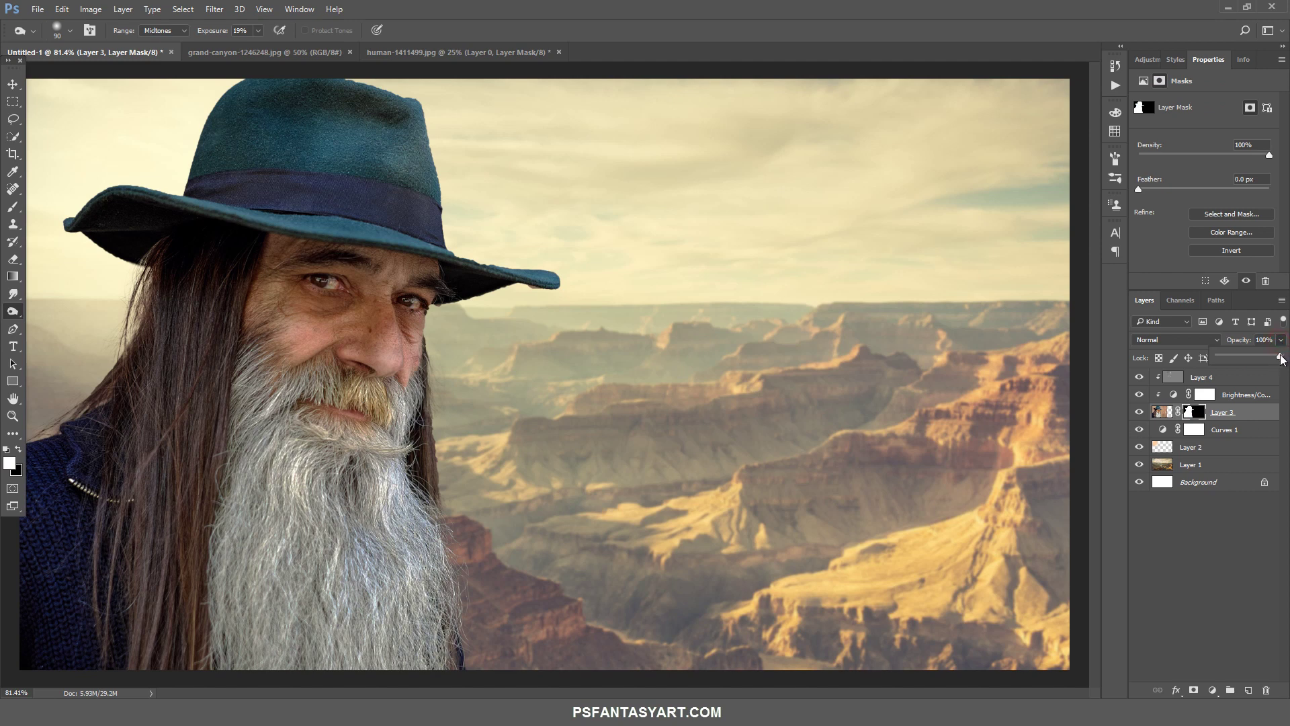
pyautogui.moveTo(1221, 359); pyautogui.dragTo(1283, 358)
pyautogui.moveTo(1228, 159); pyautogui.dragTo(1145, 175)
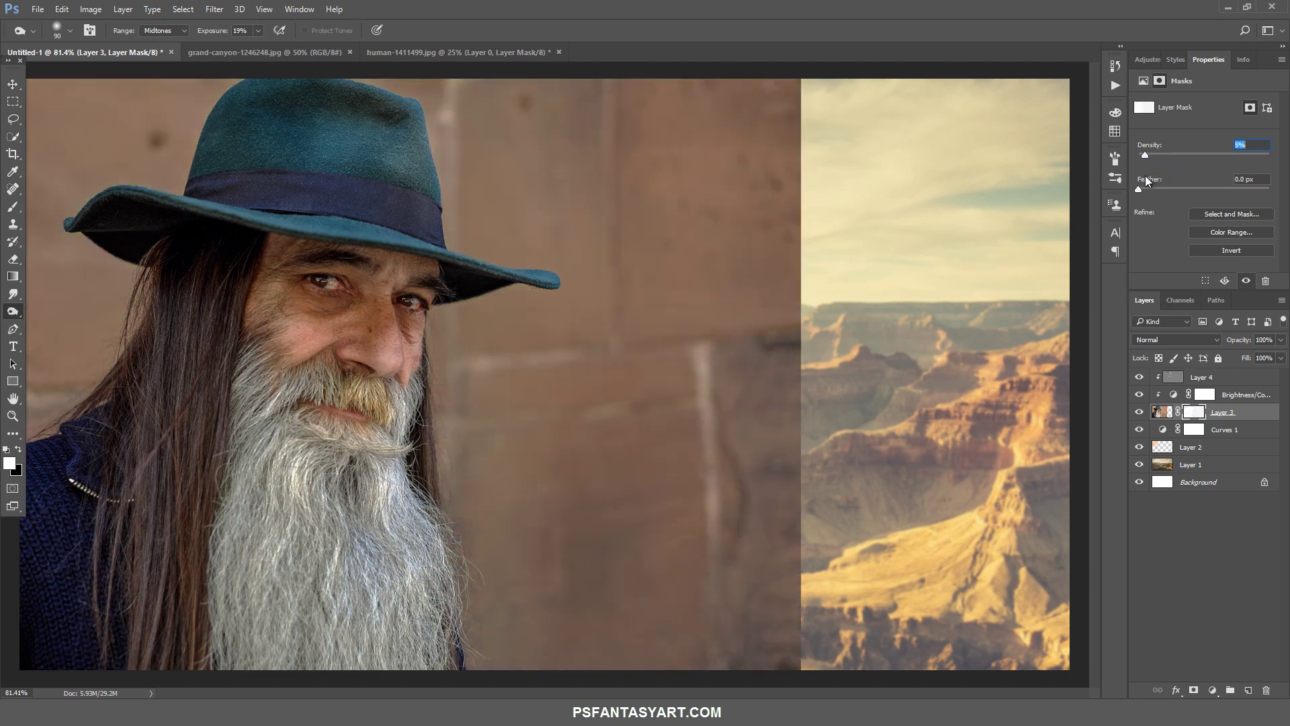
# Zoom to the hat brim and paint its mask with a 20 px, 94% hardness brush.
pyautogui.click(11, 418)
pyautogui.click(611, 243)
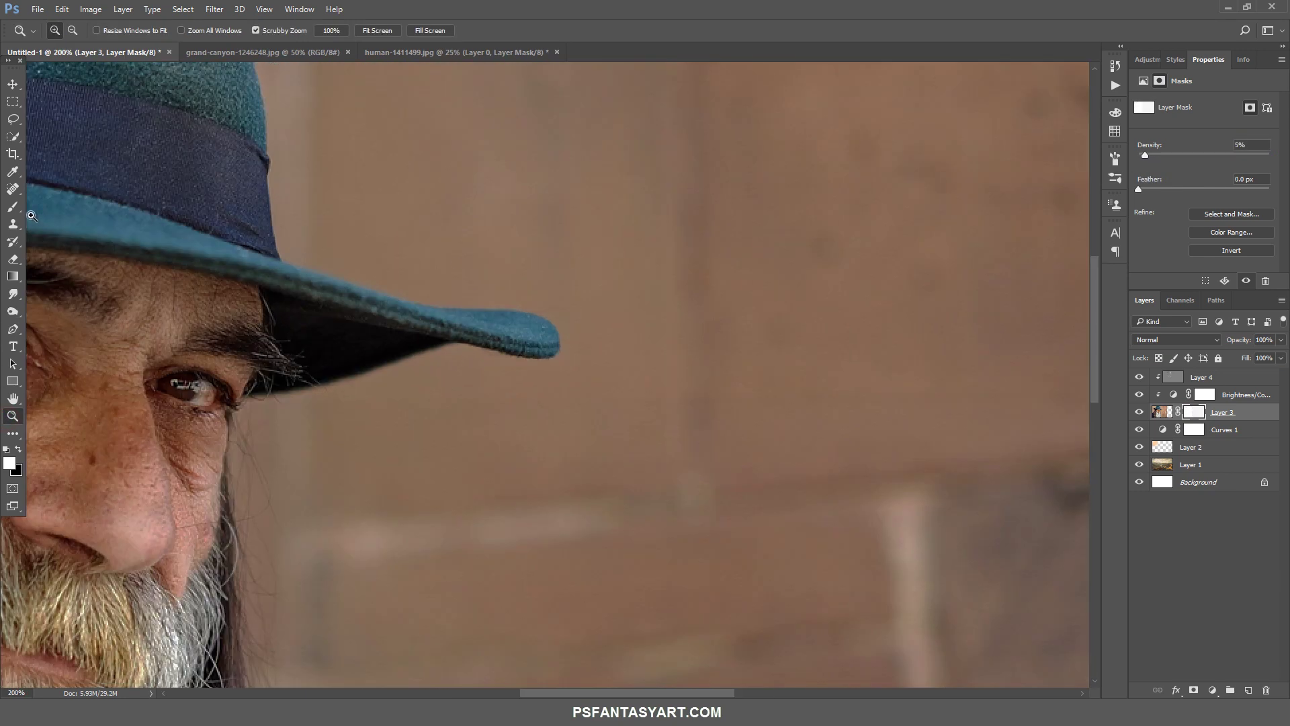
pyautogui.click(13, 207)
pyautogui.rightClick(544, 160)
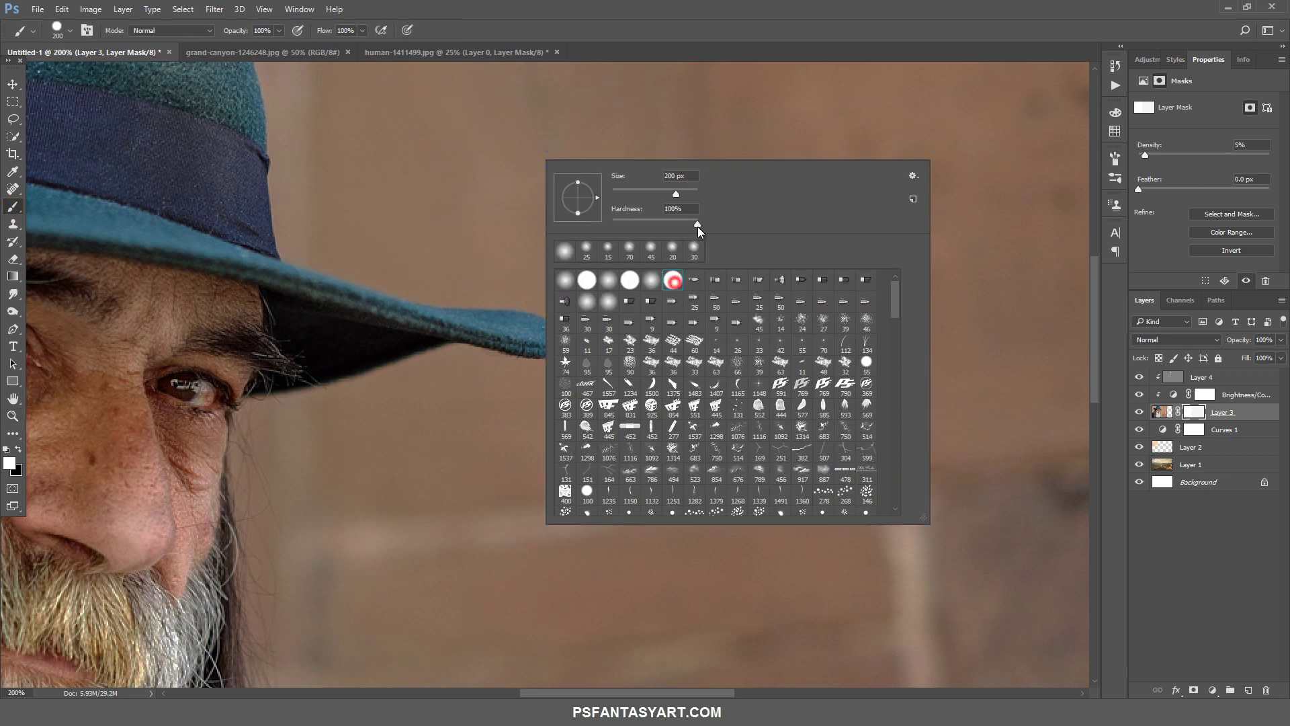
pyautogui.moveTo(698, 227); pyautogui.dragTo(692, 222)
pyautogui.press('Return')
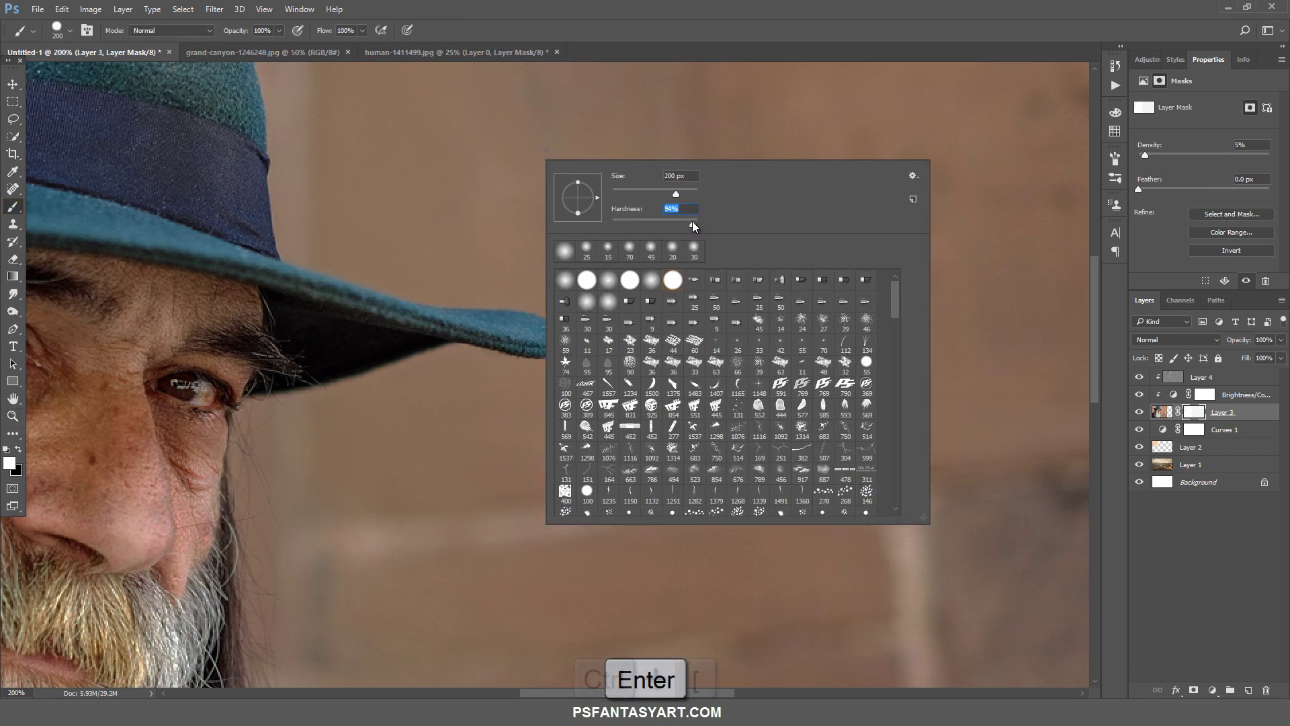
pyautogui.press('[')
pyautogui.press('[')
pyautogui.press('[')
pyautogui.press('[')
pyautogui.press('[')
pyautogui.press('[')
pyautogui.press('[')
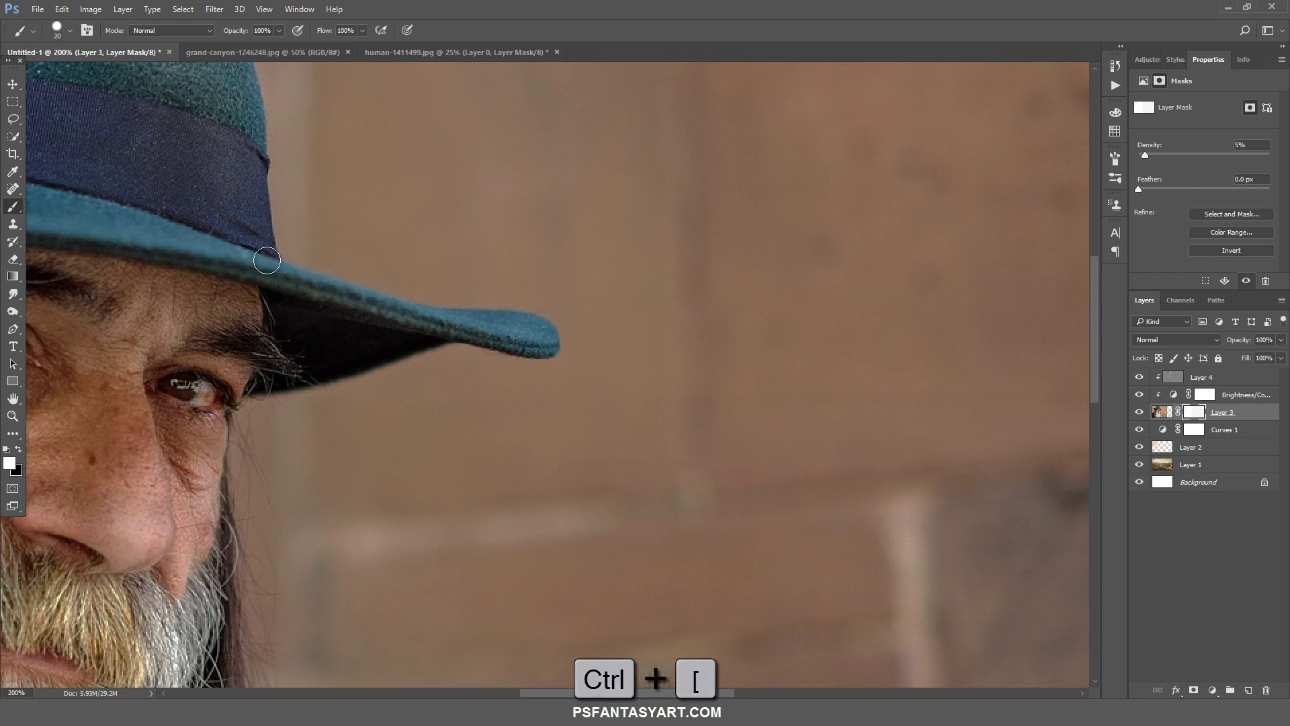
pyautogui.moveTo(270, 273); pyautogui.dragTo(443, 322)
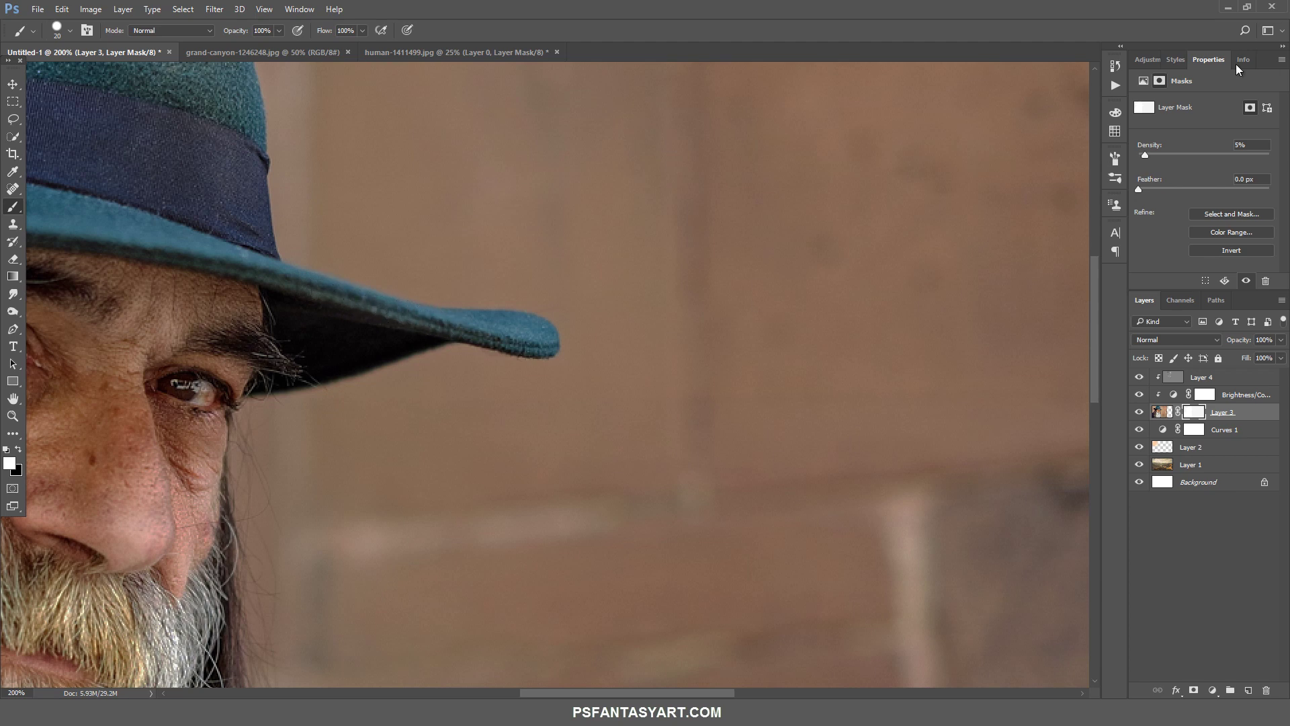
# Raise mask density to 100% and touch up the brim tip in black.
pyautogui.moveTo(1144, 155); pyautogui.dragTo(1274, 155)
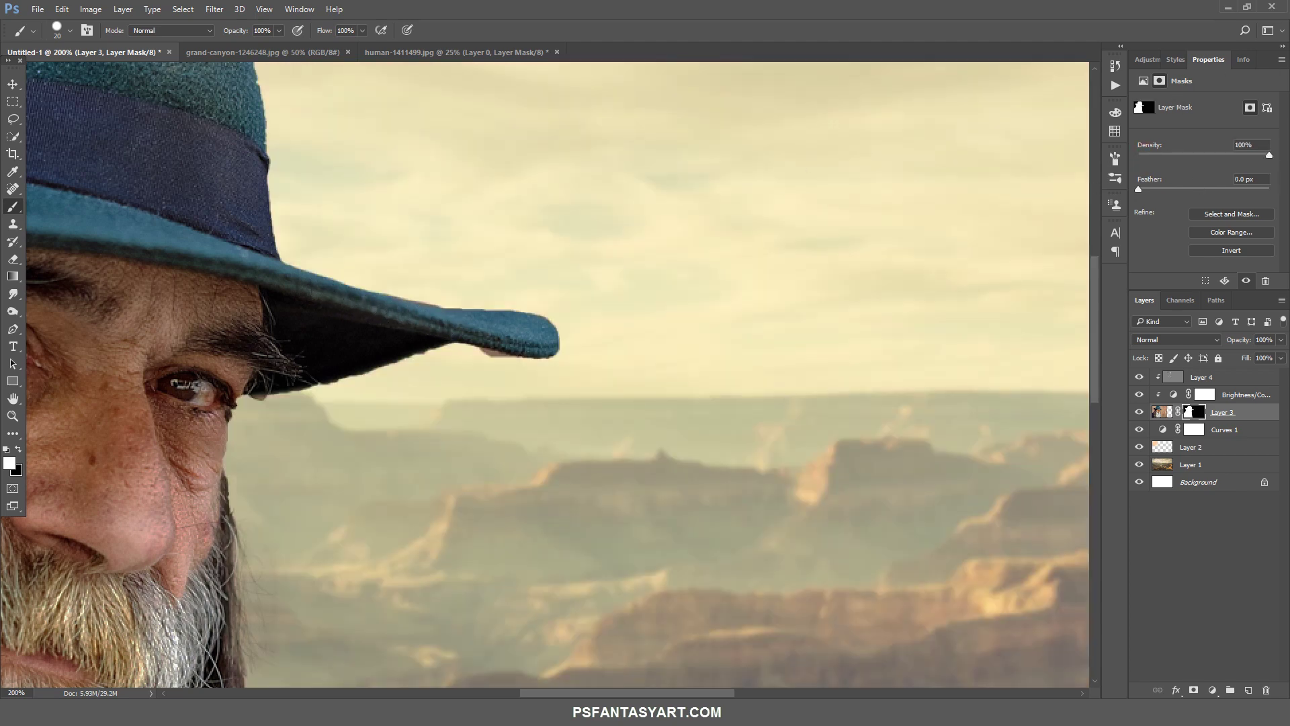
pyautogui.click(12, 416)
pyautogui.hotkey('ctrl', '0')
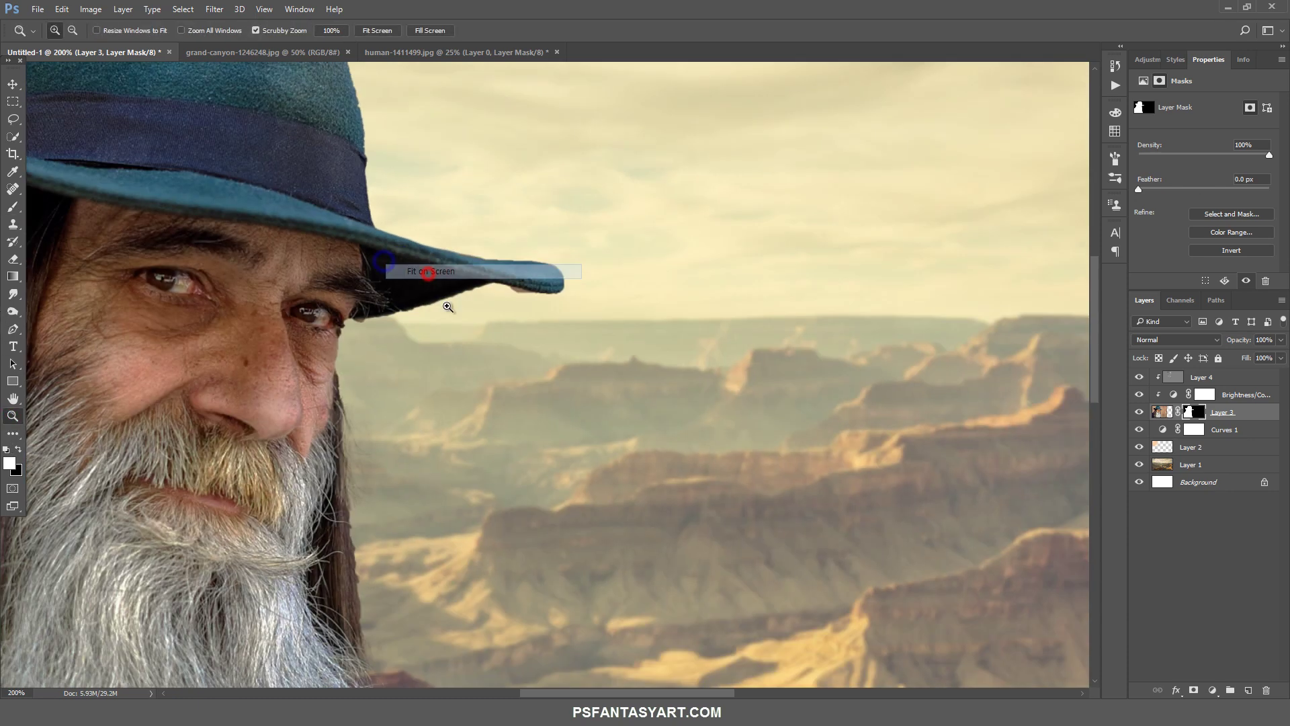
pyautogui.click(562, 289)
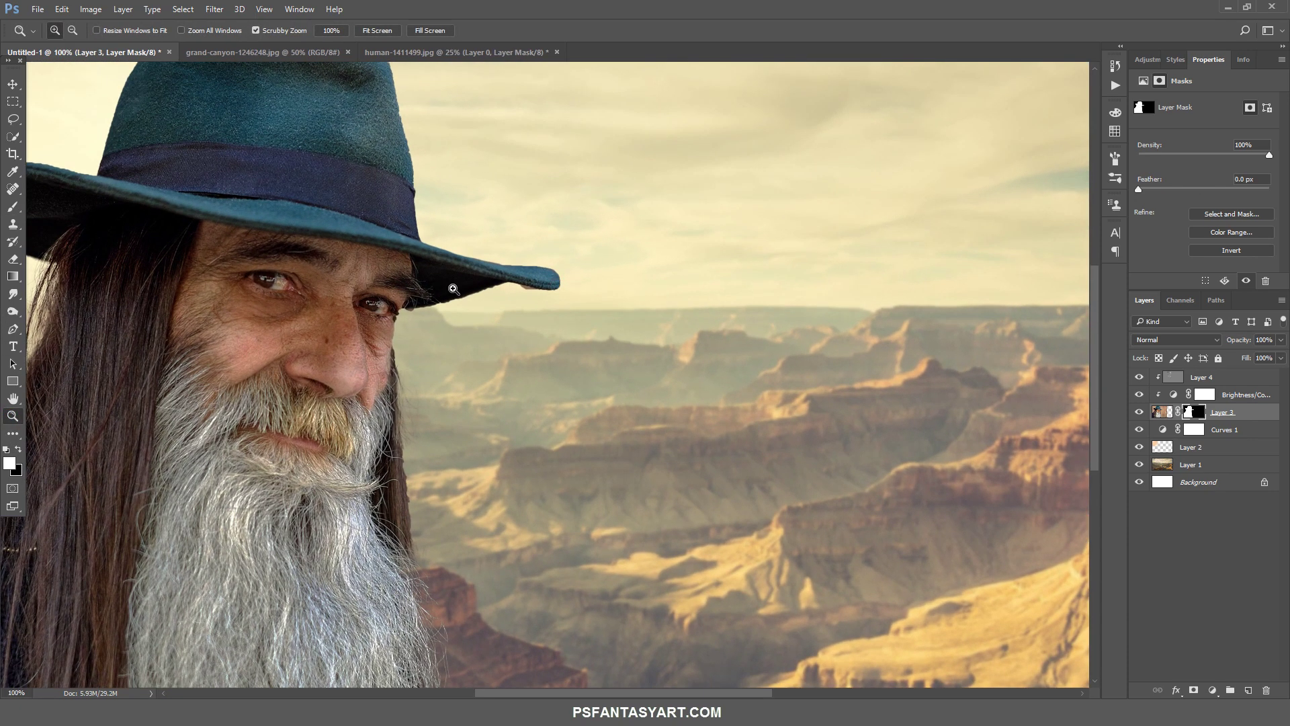
pyautogui.click(13, 206)
pyautogui.click(19, 448)
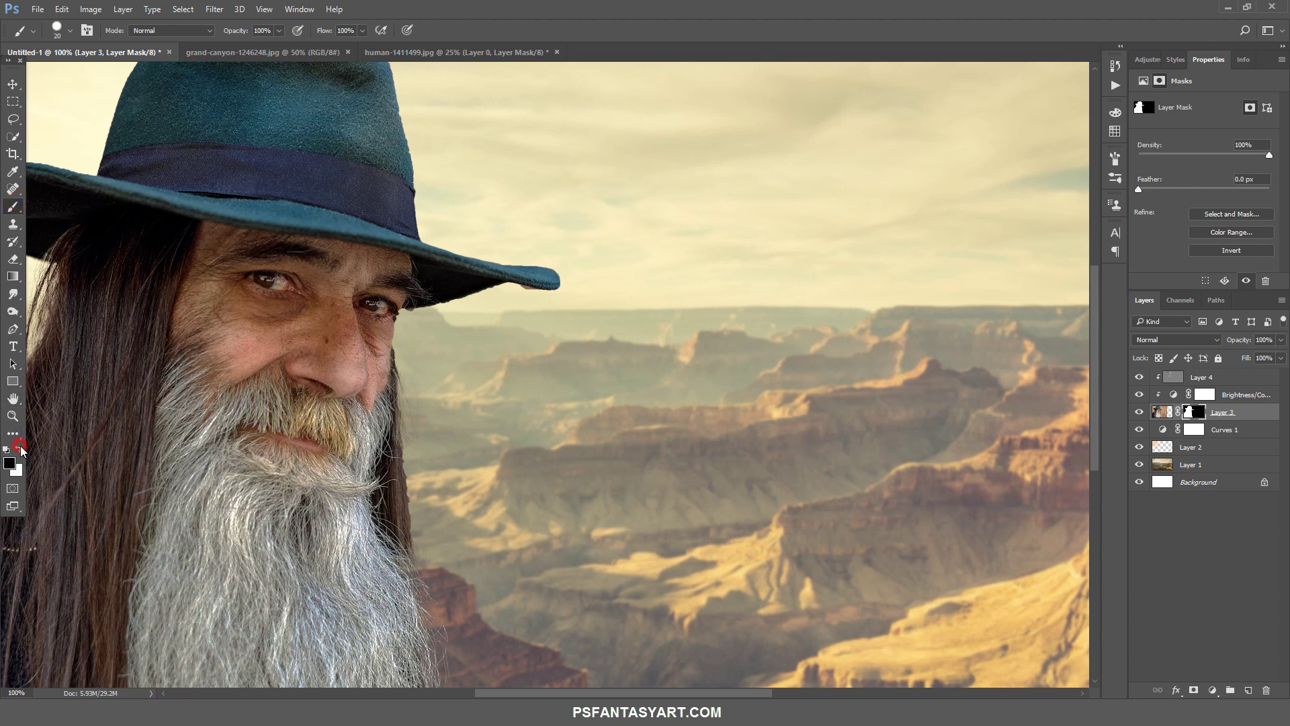
pyautogui.moveTo(518, 292); pyautogui.dragTo(528, 288)
# Zoom out to view the whole composite and select Layer 4.
pyautogui.click(12, 416)
pyautogui.hotkey('ctrl', '0')
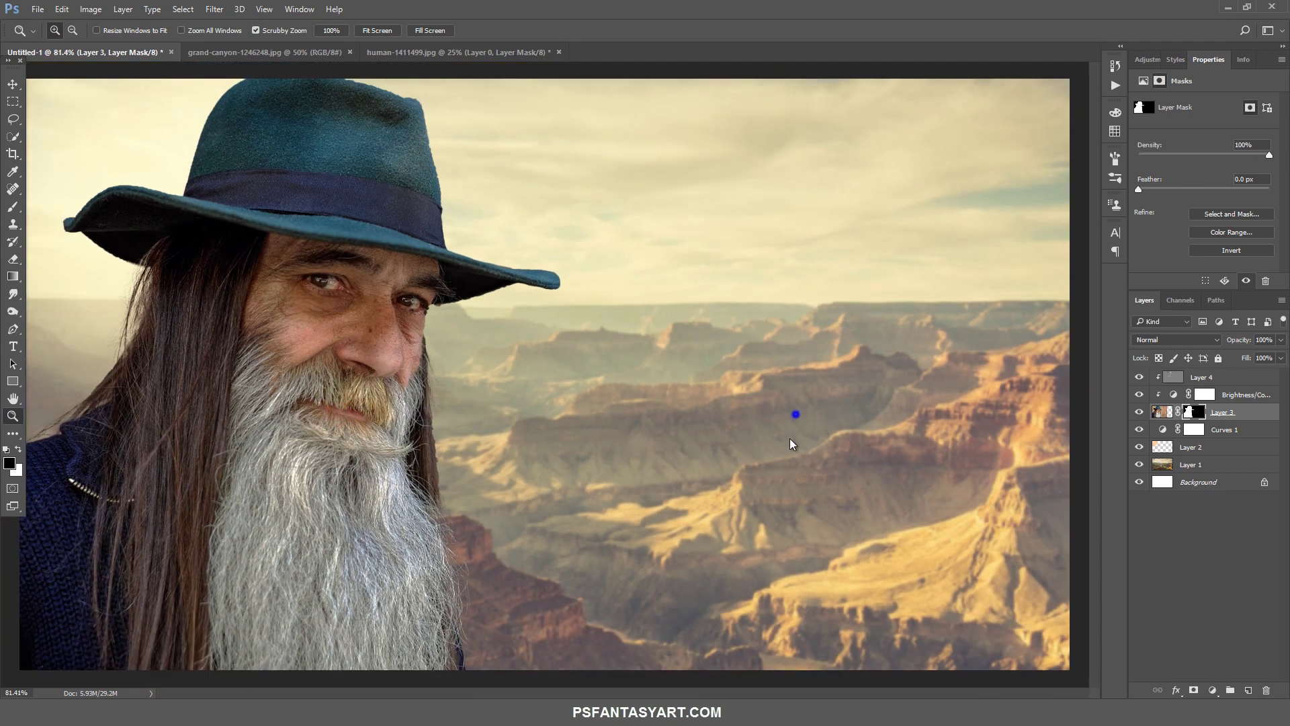
pyautogui.rightClick(795, 415)
pyautogui.click(849, 507)
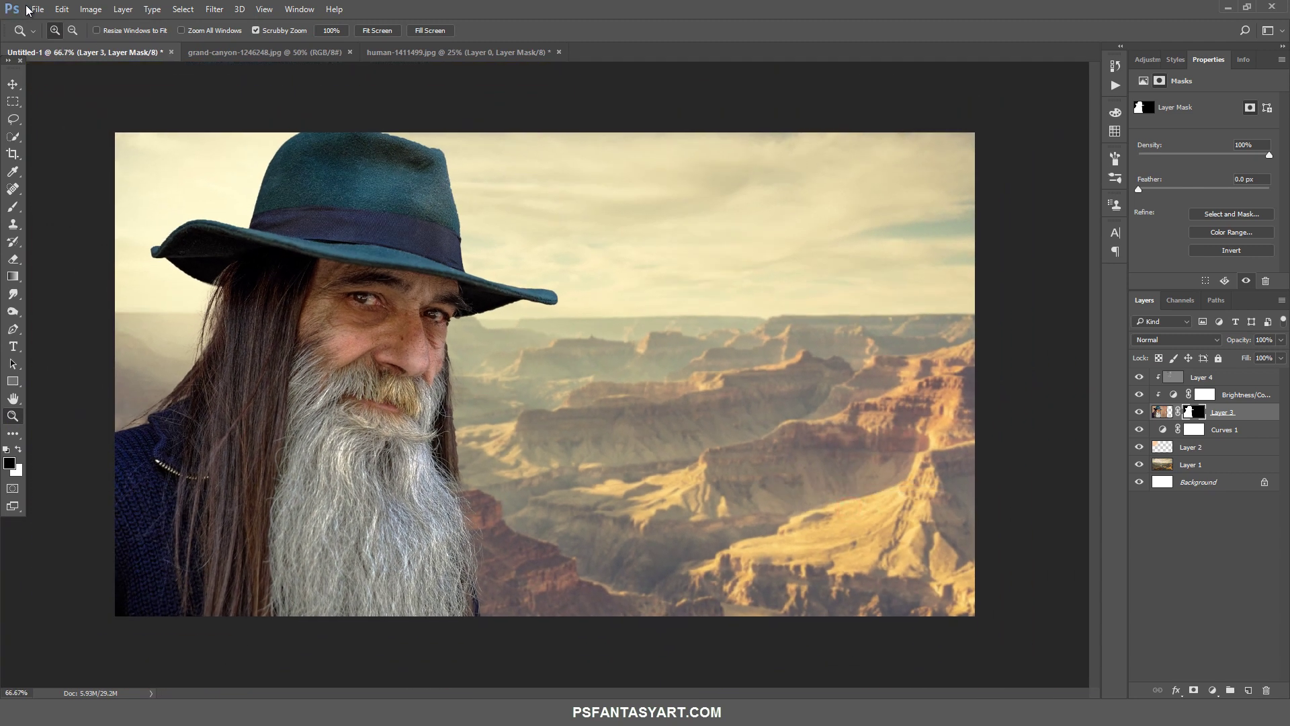
pyautogui.click(30, 10)
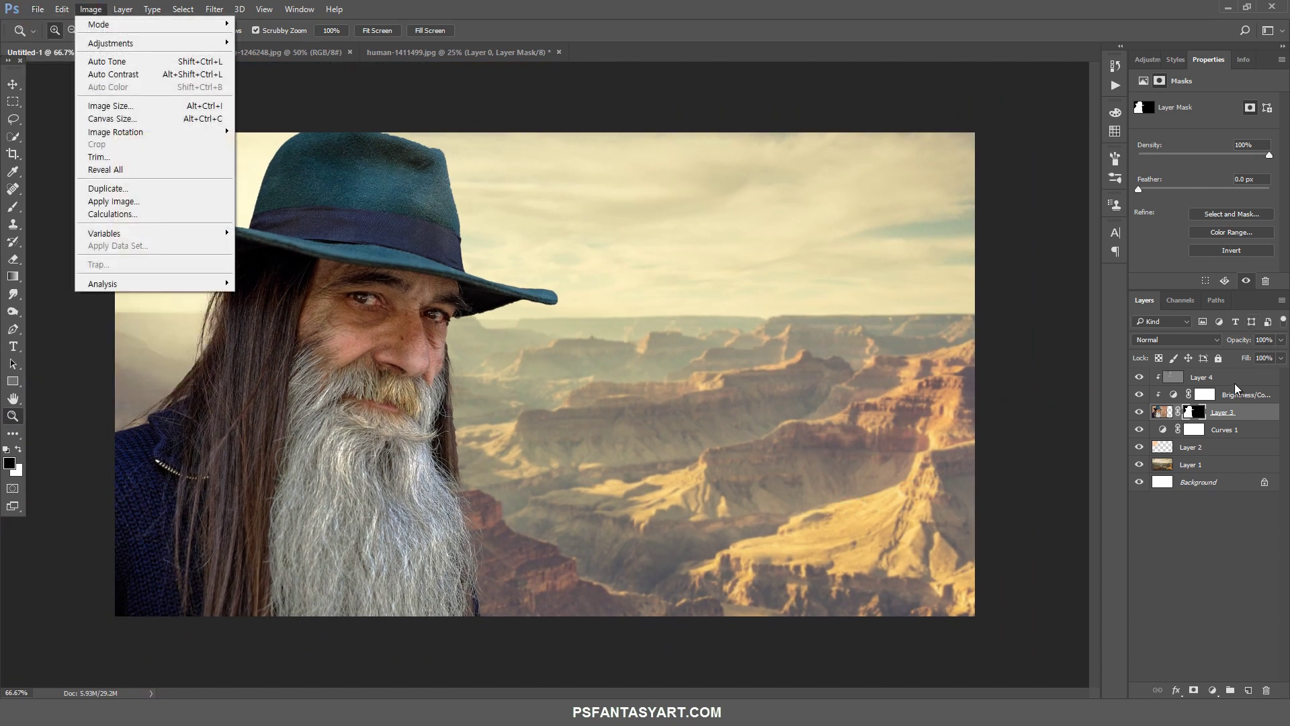
pyautogui.click(1231, 379)
pyautogui.click(38, 10)
# Open stick png, drag it into Untitled-1, then enlarge, tilt and lower it.
pyautogui.click(47, 37)
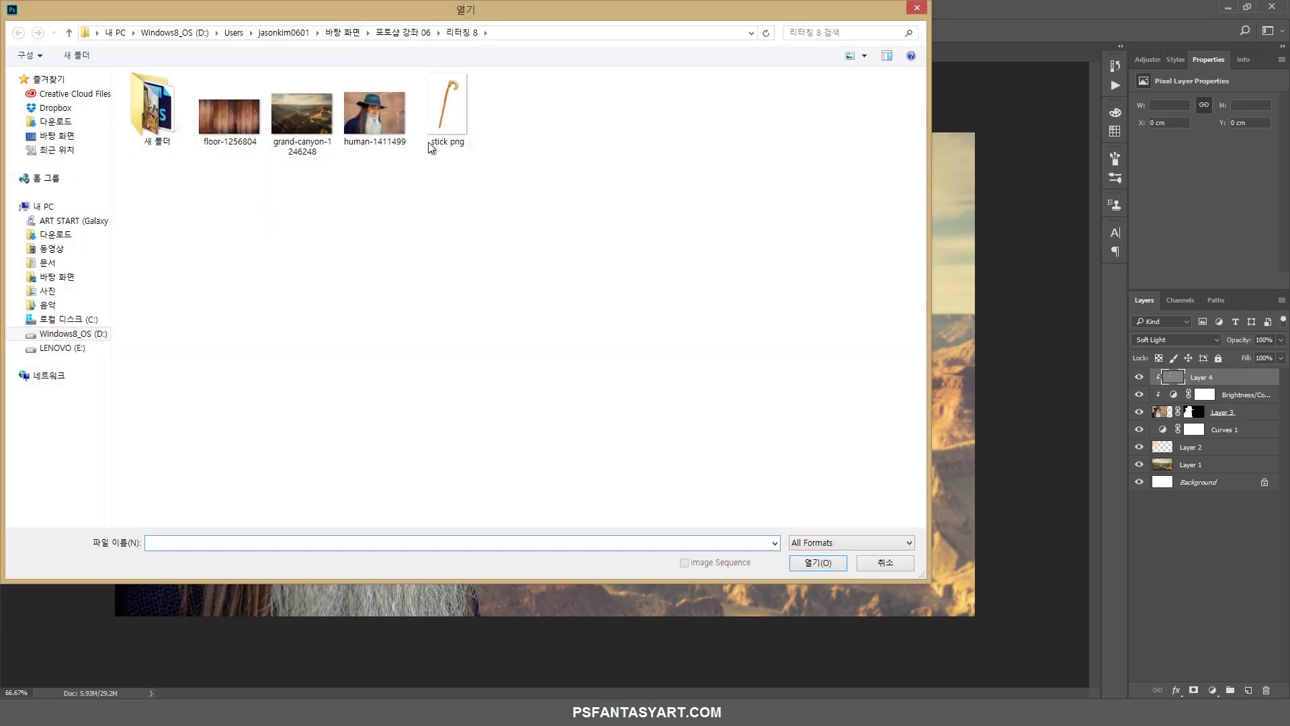
pyautogui.click(431, 148)
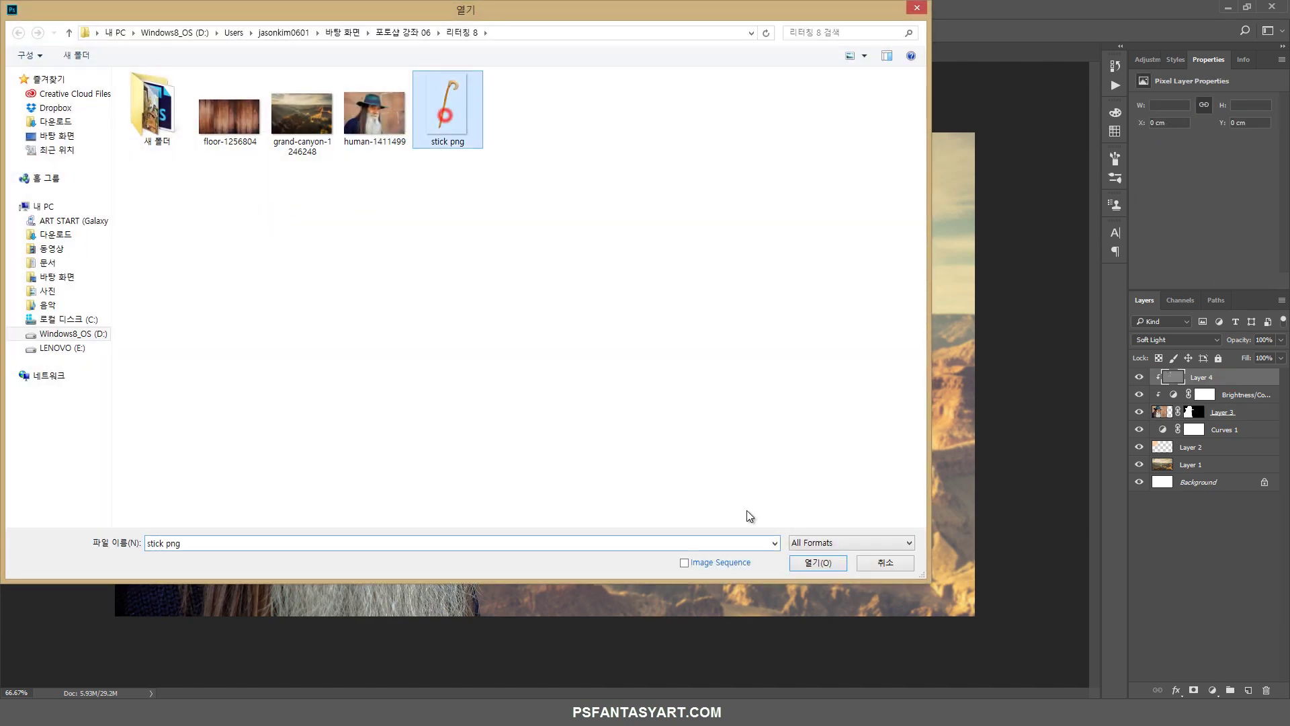
pyautogui.click(830, 562)
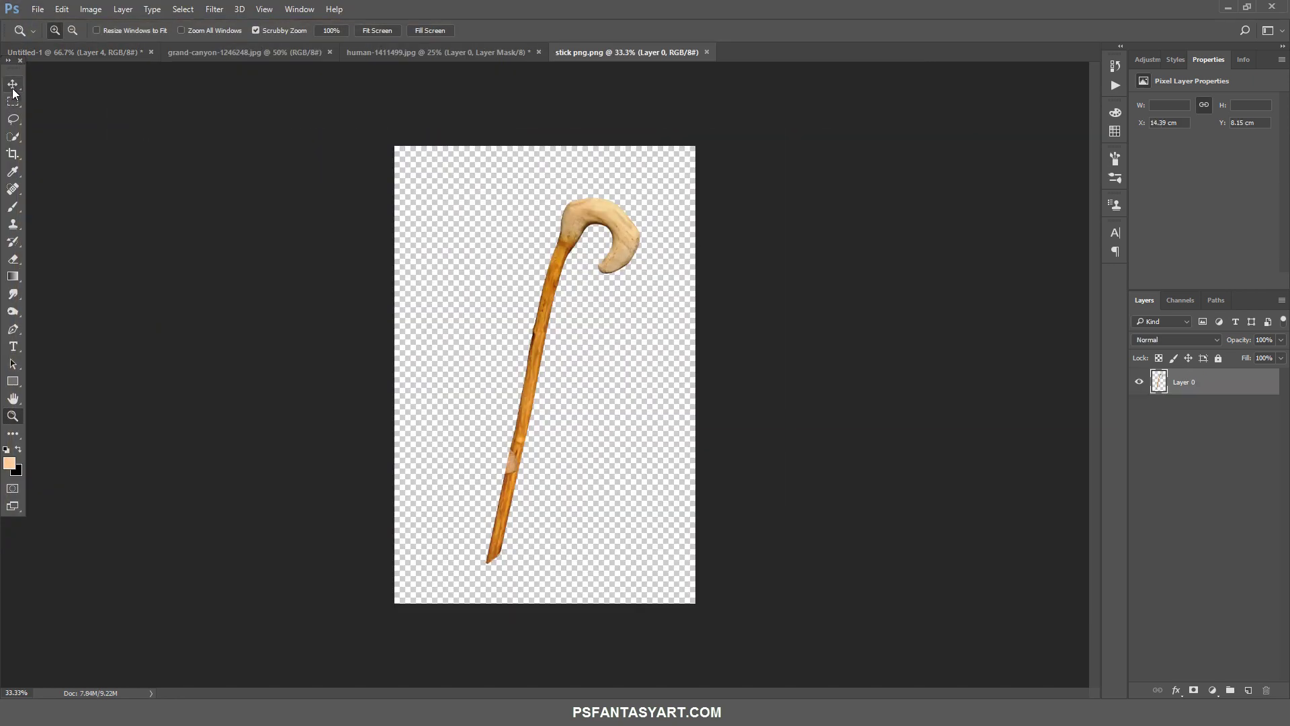
pyautogui.click(13, 84)
pyautogui.moveTo(434, 218)
pyautogui.mouseDown()
pyautogui.moveTo(542, 430)
pyautogui.moveTo(796, 417)
pyautogui.moveTo(598, 442)
pyautogui.mouseUp()
pyautogui.hotkey('ctrl', 't')
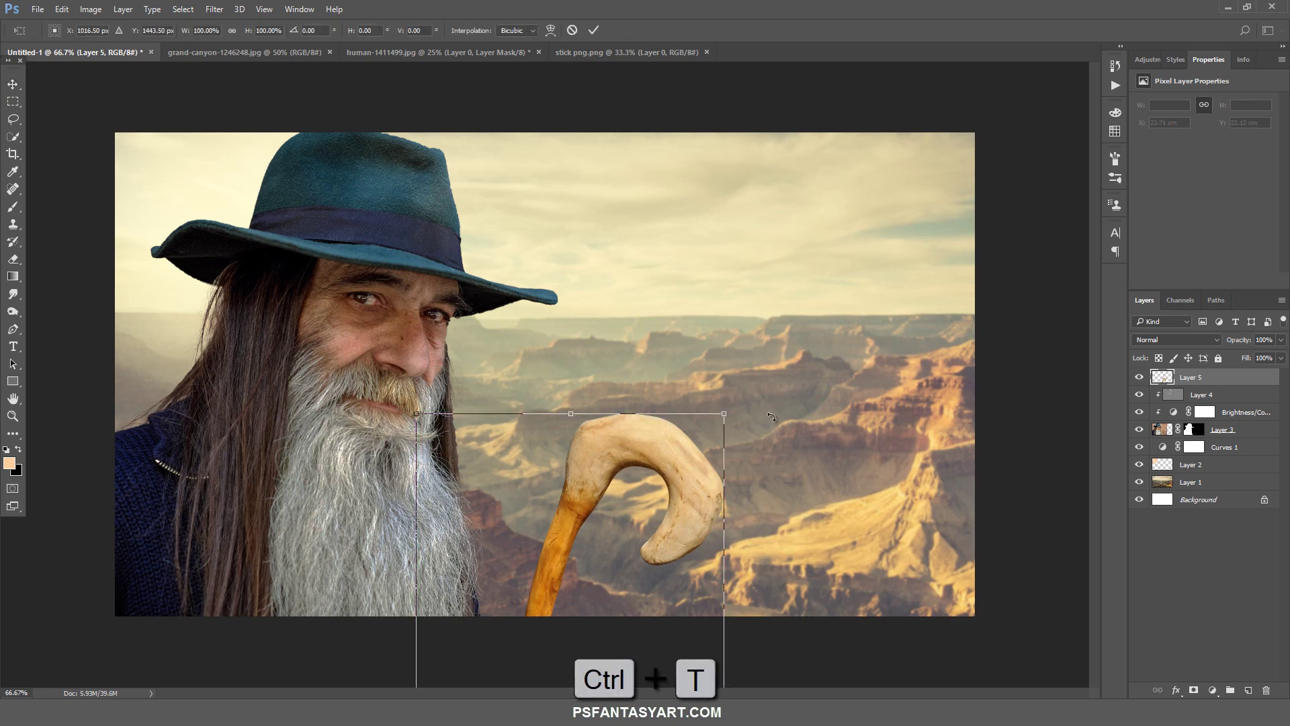
pyautogui.moveTo(726, 413)
pyautogui.mouseDown()
pyautogui.moveTo(766, 336)
pyautogui.moveTo(933, 397)
pyautogui.mouseUp()
pyautogui.moveTo(730, 452); pyautogui.dragTo(758, 526)
# Commit the staff transform and add a Screen Inner Shadow at 70% opacity, angle 137.
pyautogui.click(593, 29)
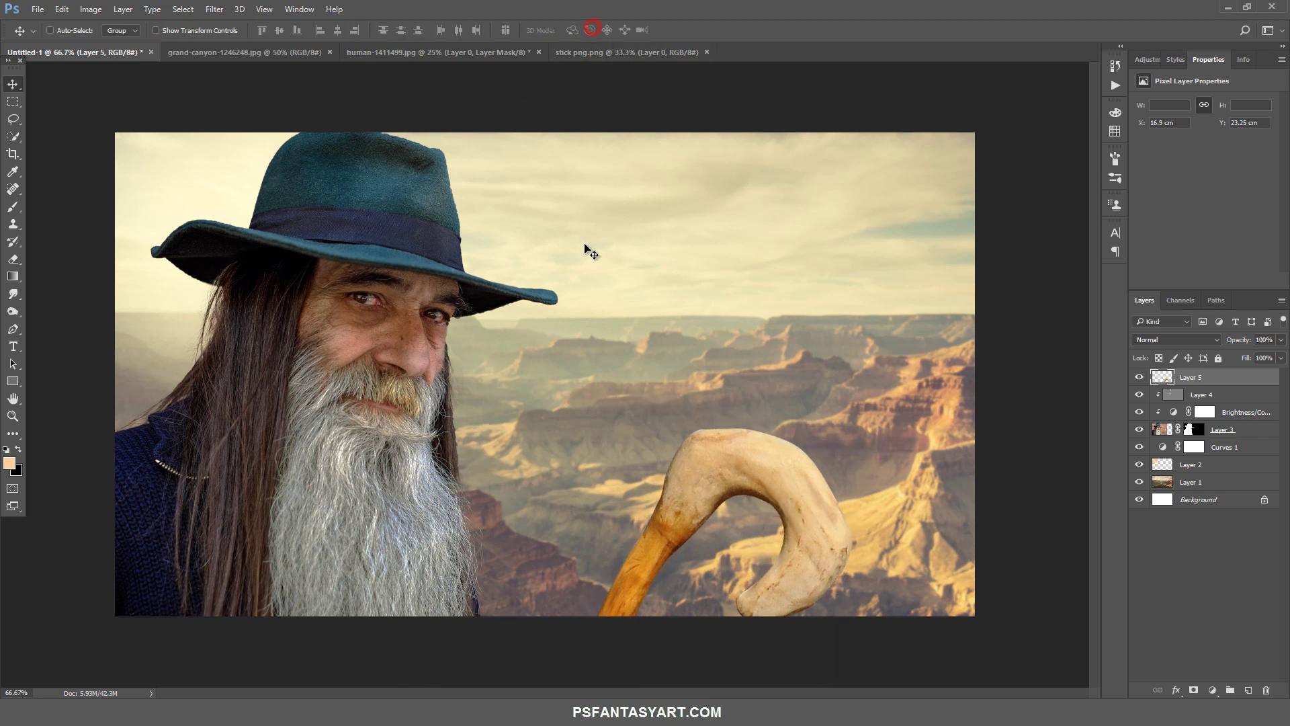
pyautogui.doubleClick(1166, 380)
pyautogui.click(87, 263)
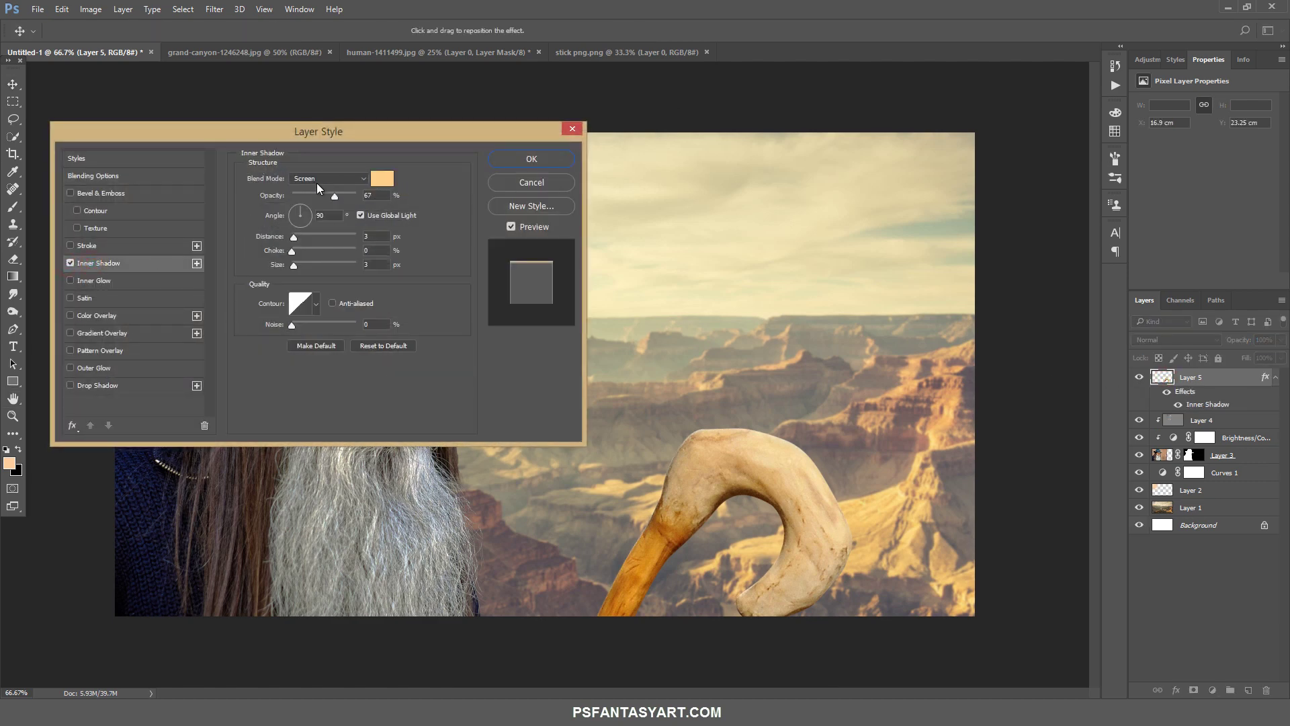
pyautogui.click(320, 179)
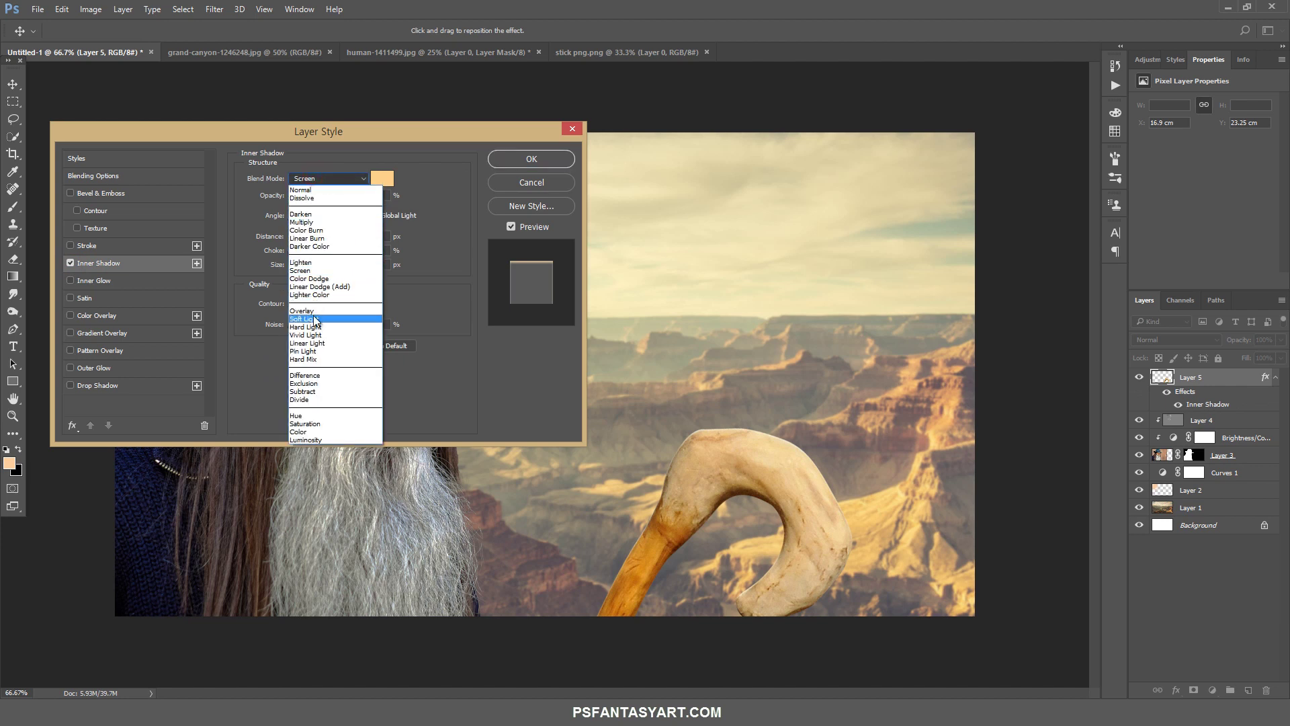
pyautogui.click(309, 270)
pyautogui.moveTo(341, 191); pyautogui.dragTo(336, 190)
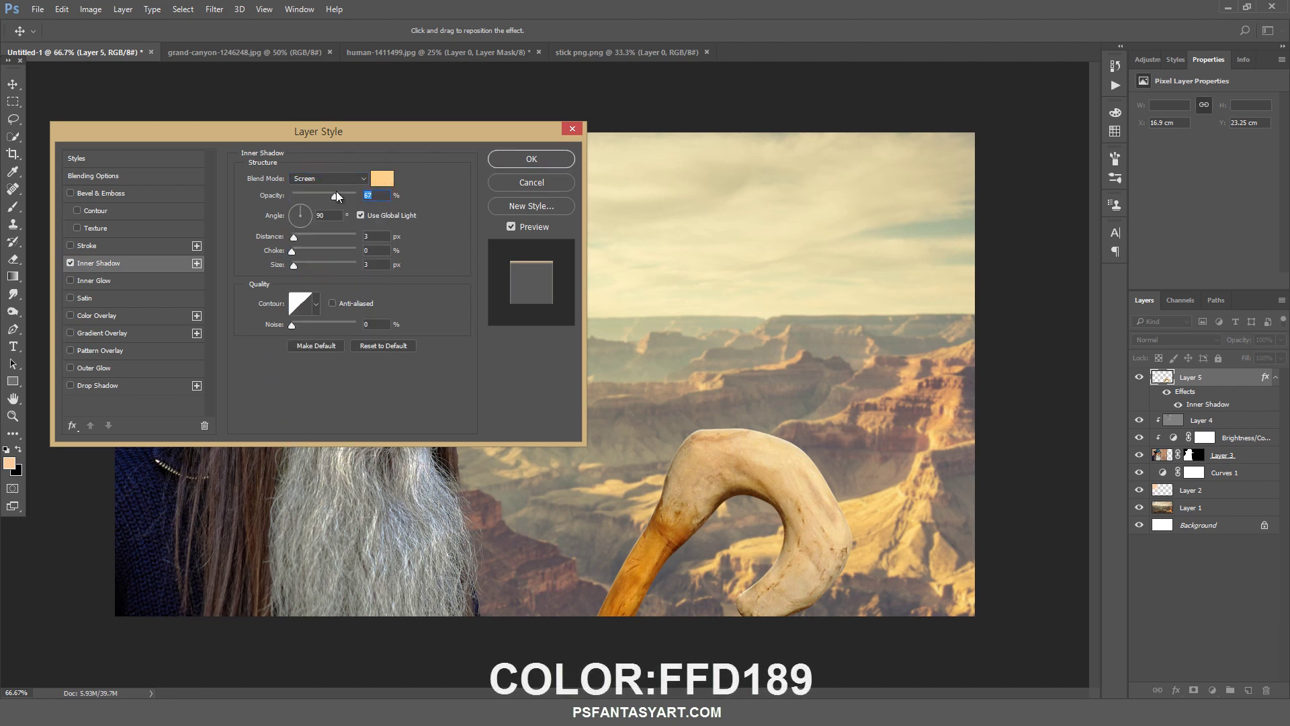
pyautogui.write('70')
pyautogui.click(375, 250)
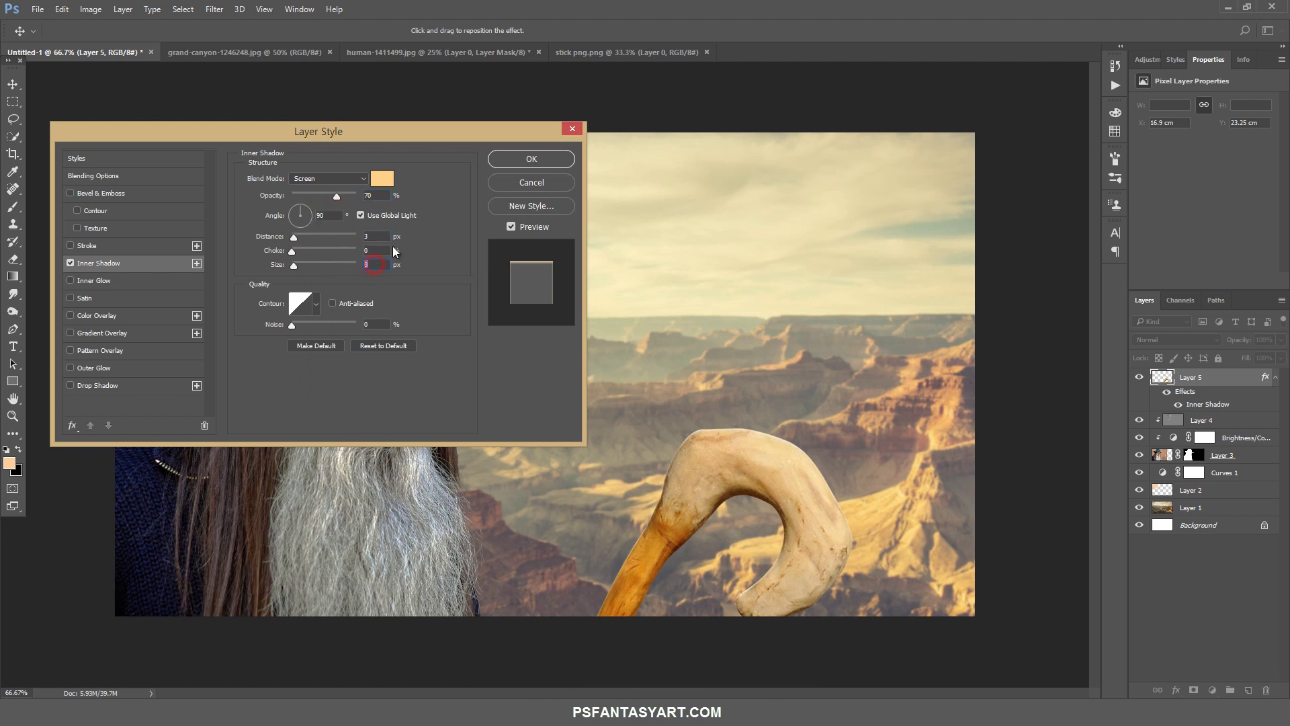
pyautogui.click(309, 226)
pyautogui.click(294, 214)
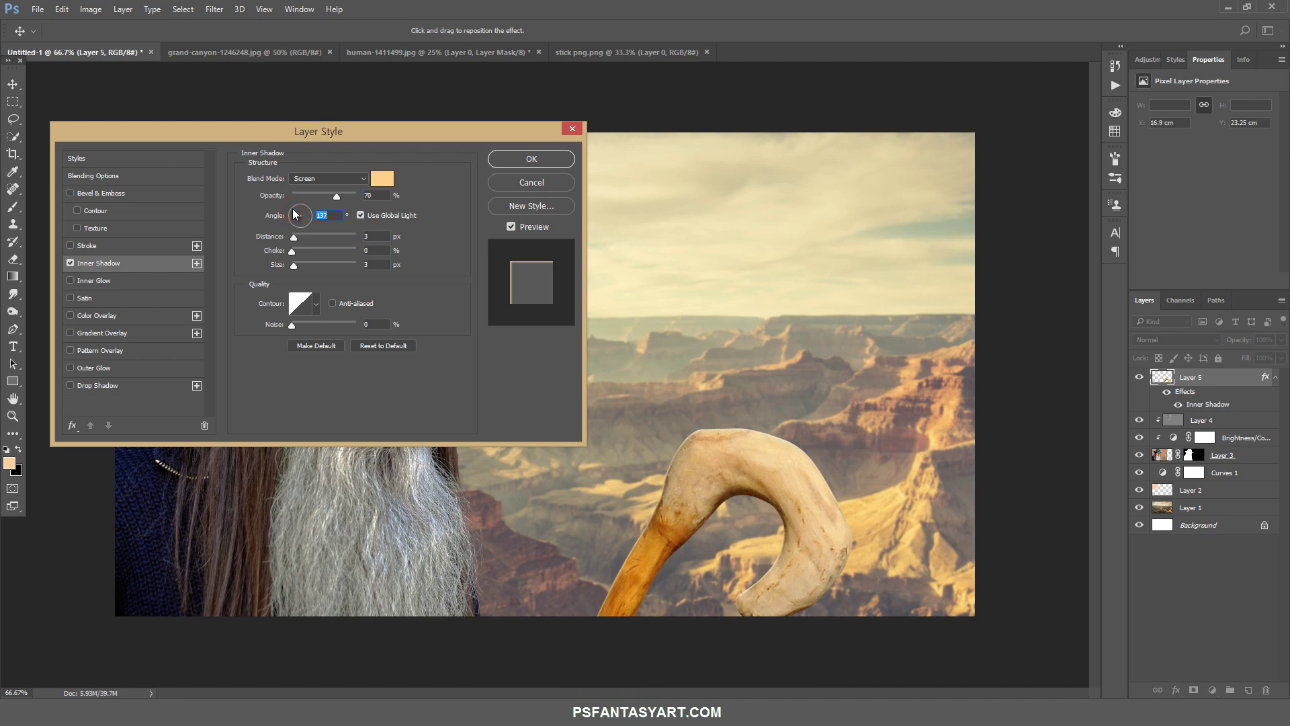
pyautogui.click(546, 165)
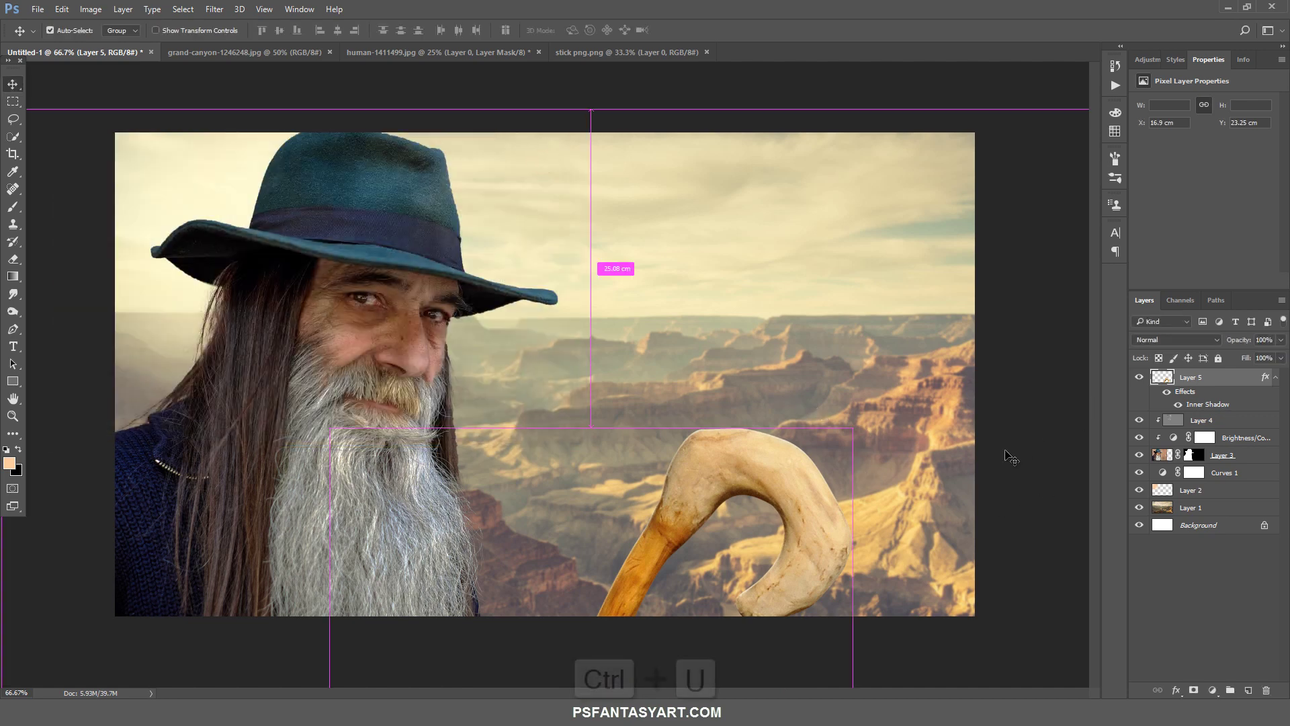
# Desaturate the staff to -70 saturation with Hue/Saturation.
pyautogui.hotkey('ctrl', 'u')
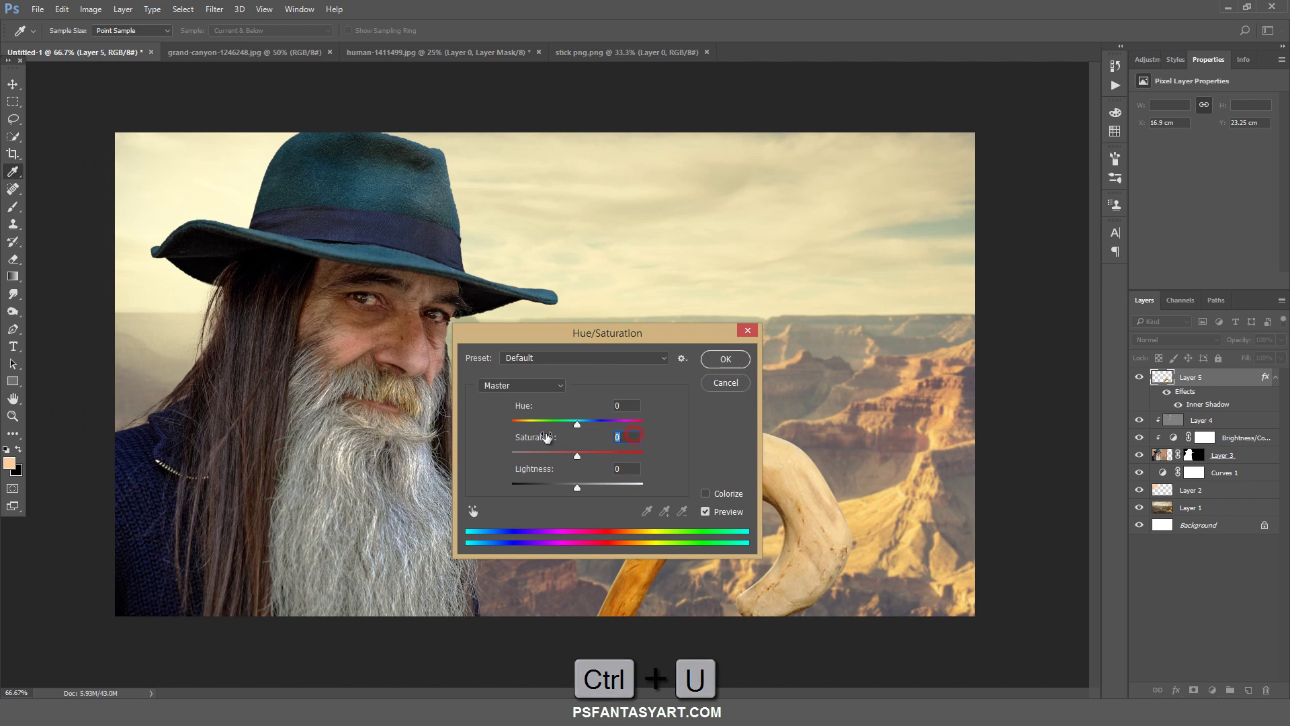
pyautogui.write('-70')
pyautogui.moveTo(547, 438); pyautogui.dragTo(499, 437)
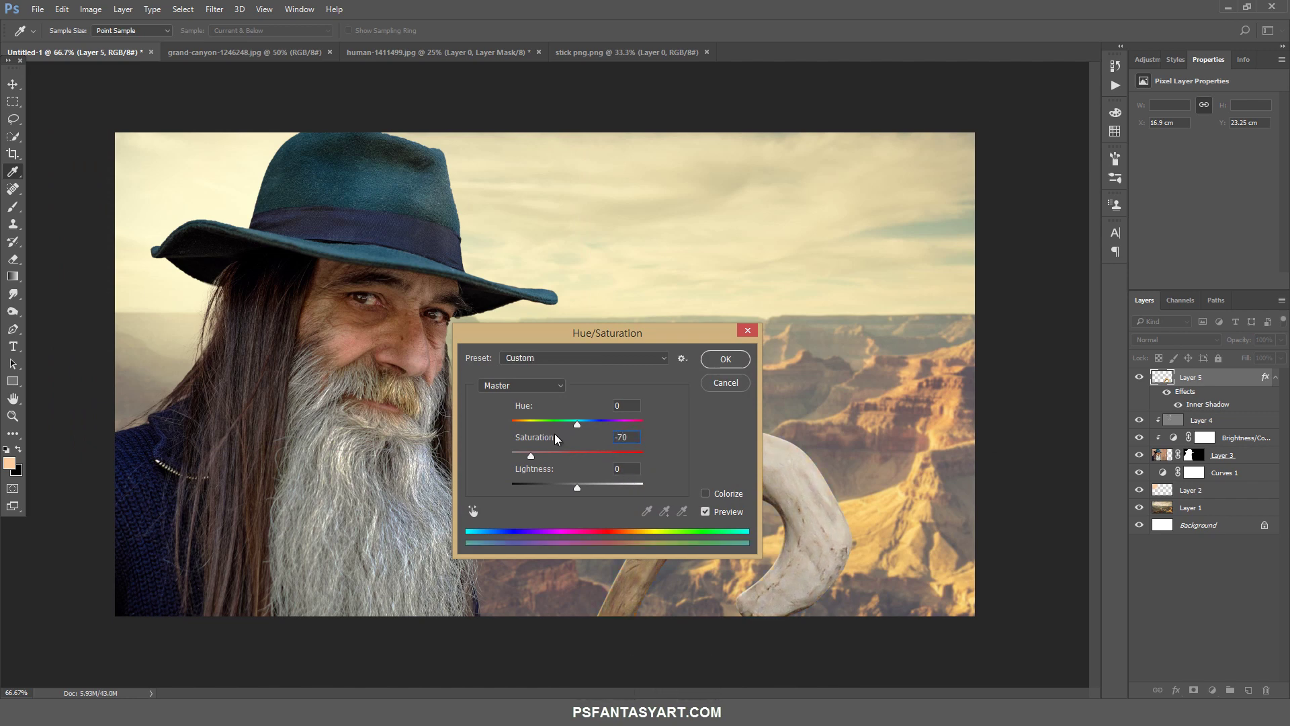
pyautogui.click(733, 361)
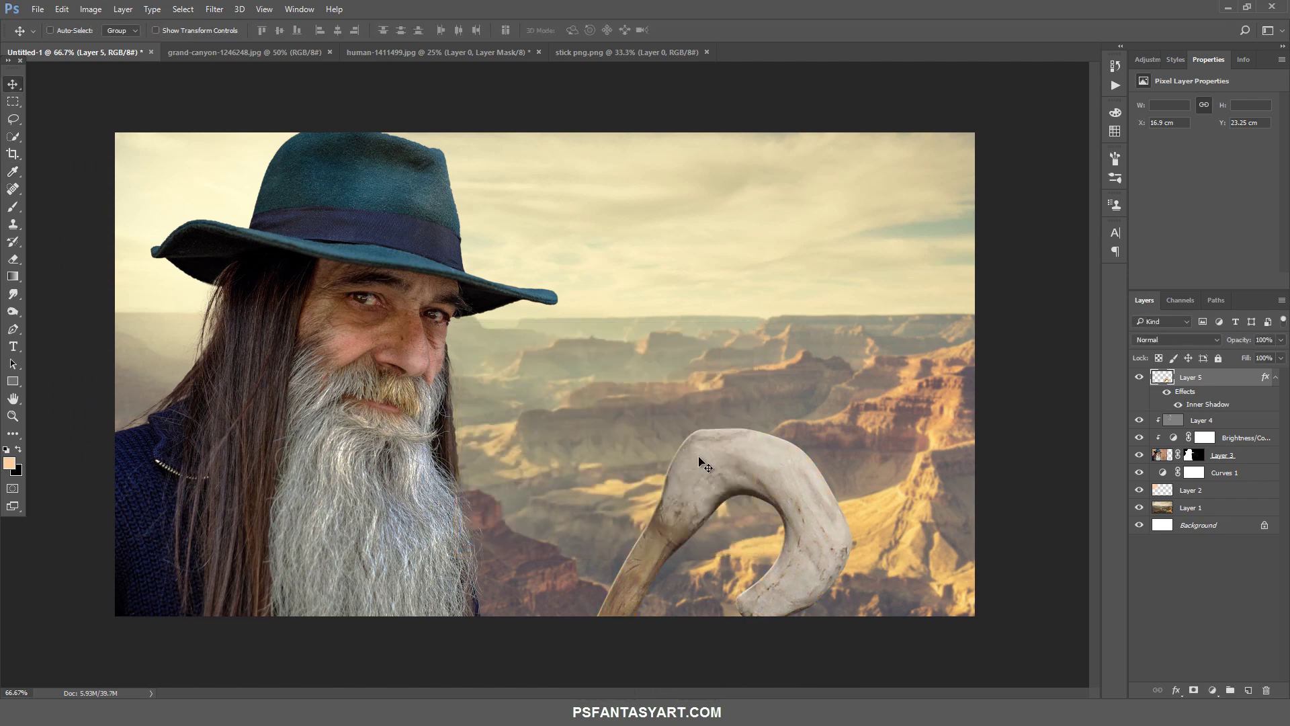
# Open the floor-1256804 image and copy its leftmost wood plank.
pyautogui.click(37, 12)
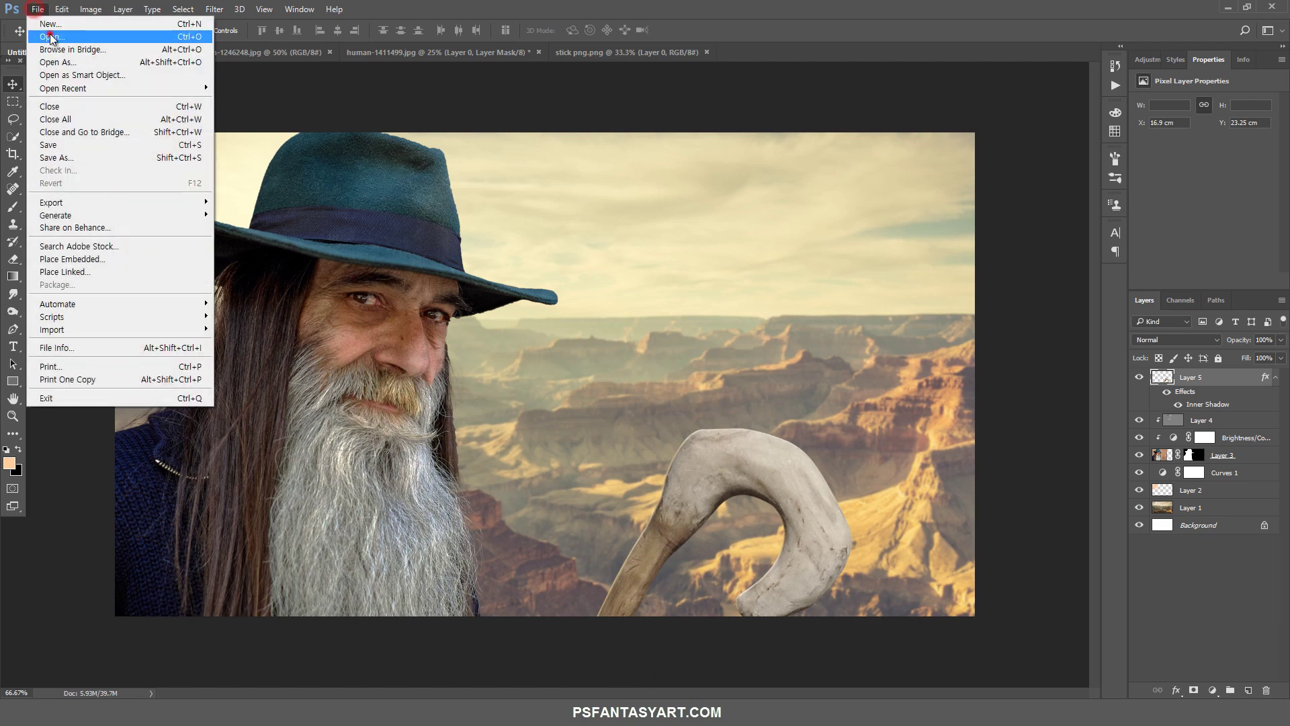
pyautogui.click(226, 118)
pyautogui.click(829, 563)
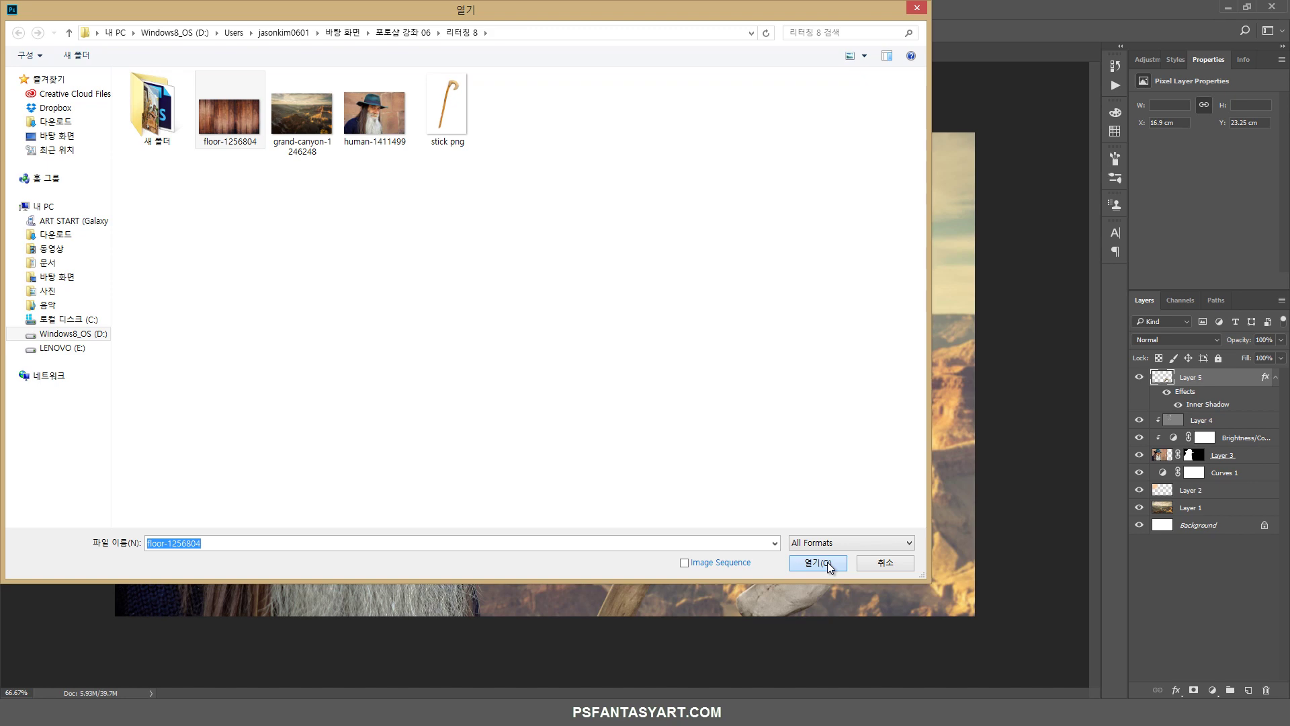
pyautogui.click(828, 562)
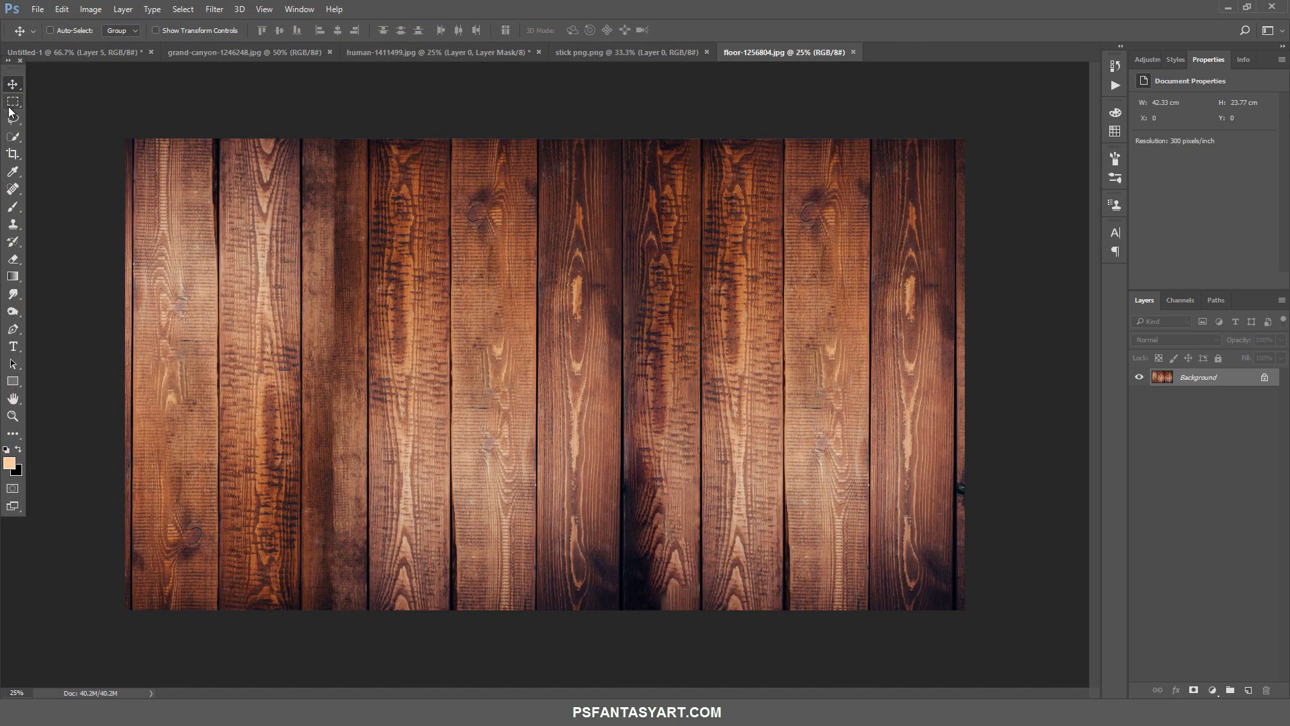
pyautogui.click(11, 104)
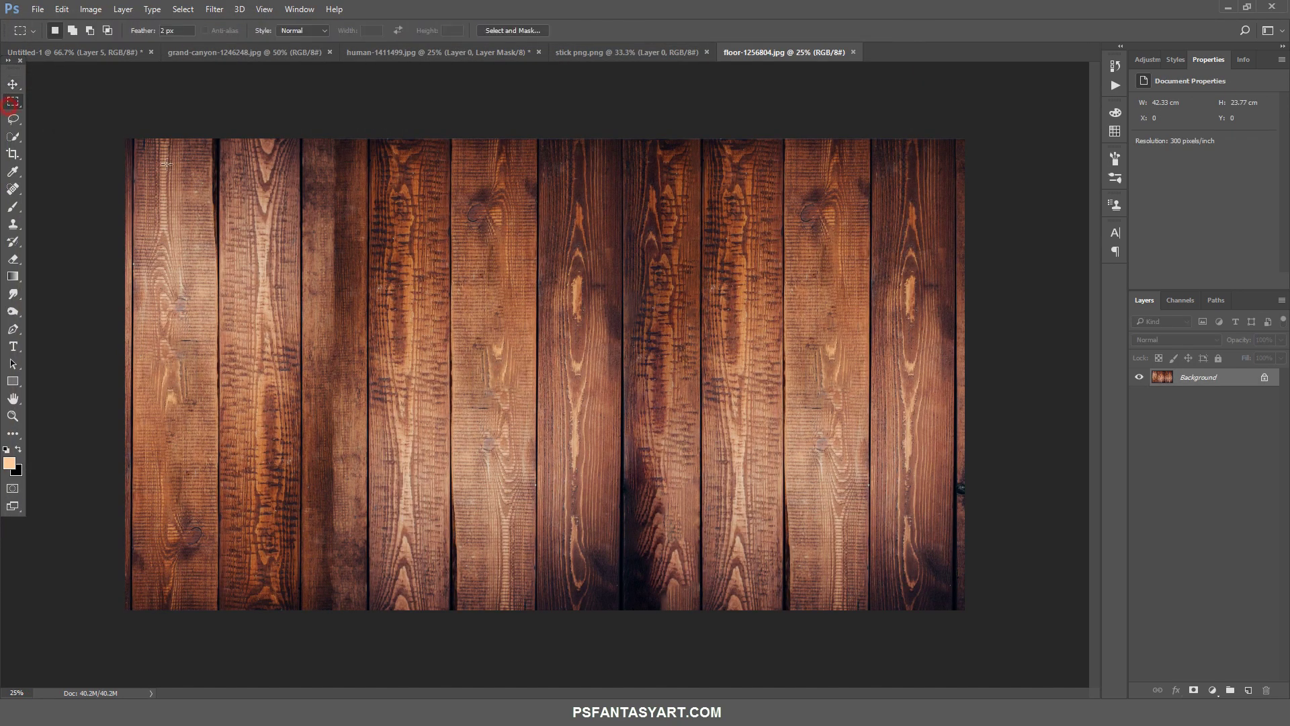
pyautogui.moveTo(137, 135); pyautogui.dragTo(212, 611)
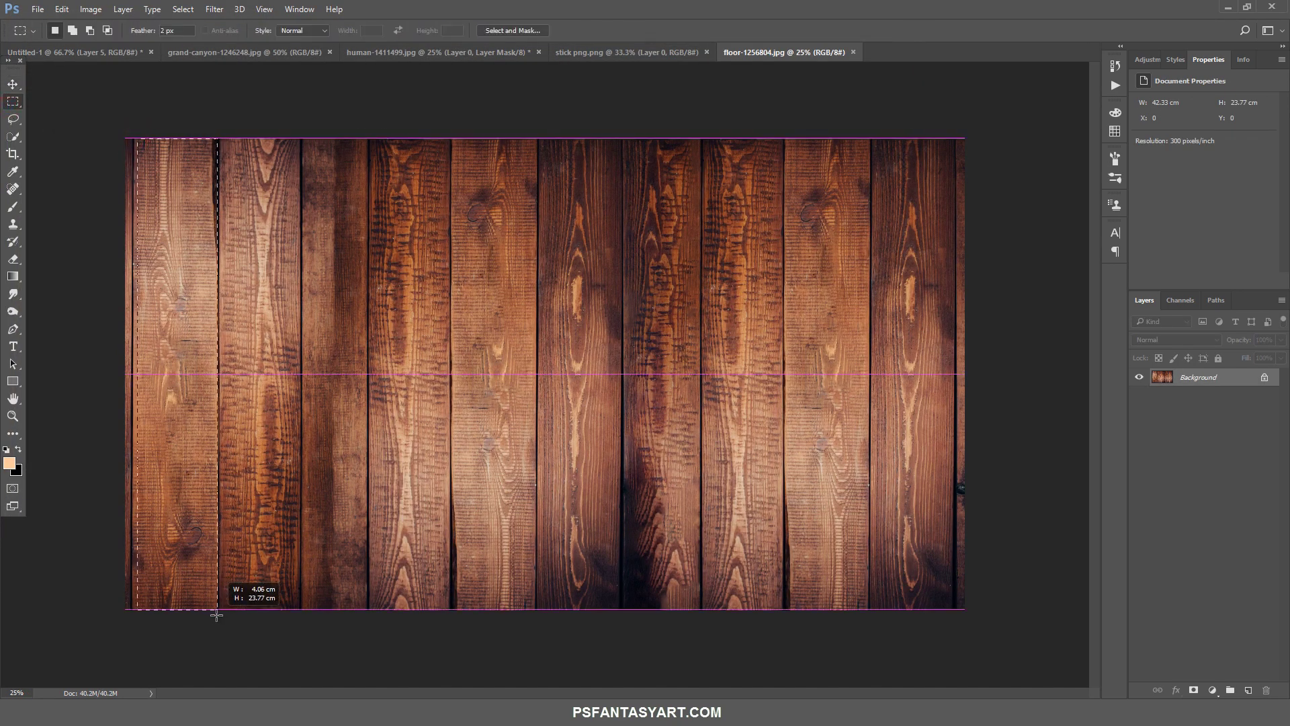
pyautogui.hotkey('ctrl', 'c')
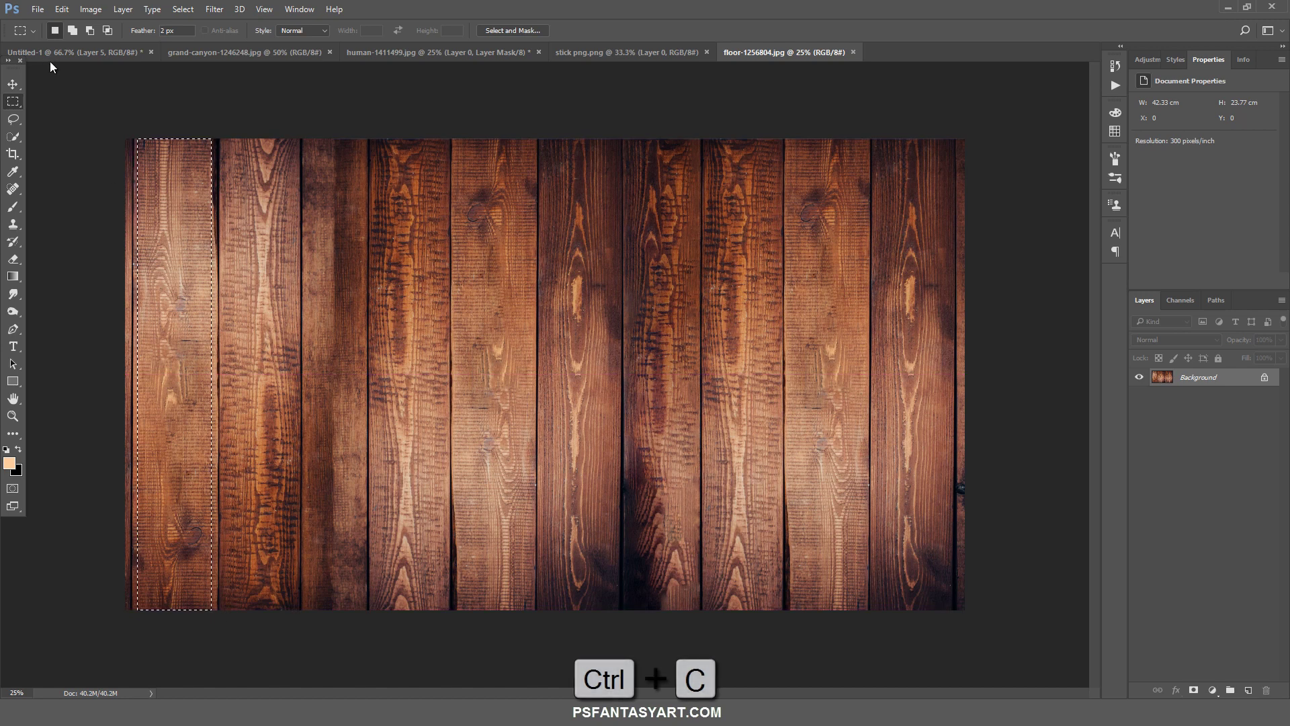
# Paste the plank into the composite, clip it to the staff, then rotate and shrink it over the staff.
pyautogui.click(54, 53)
pyautogui.hotkey('ctrl', 'v')
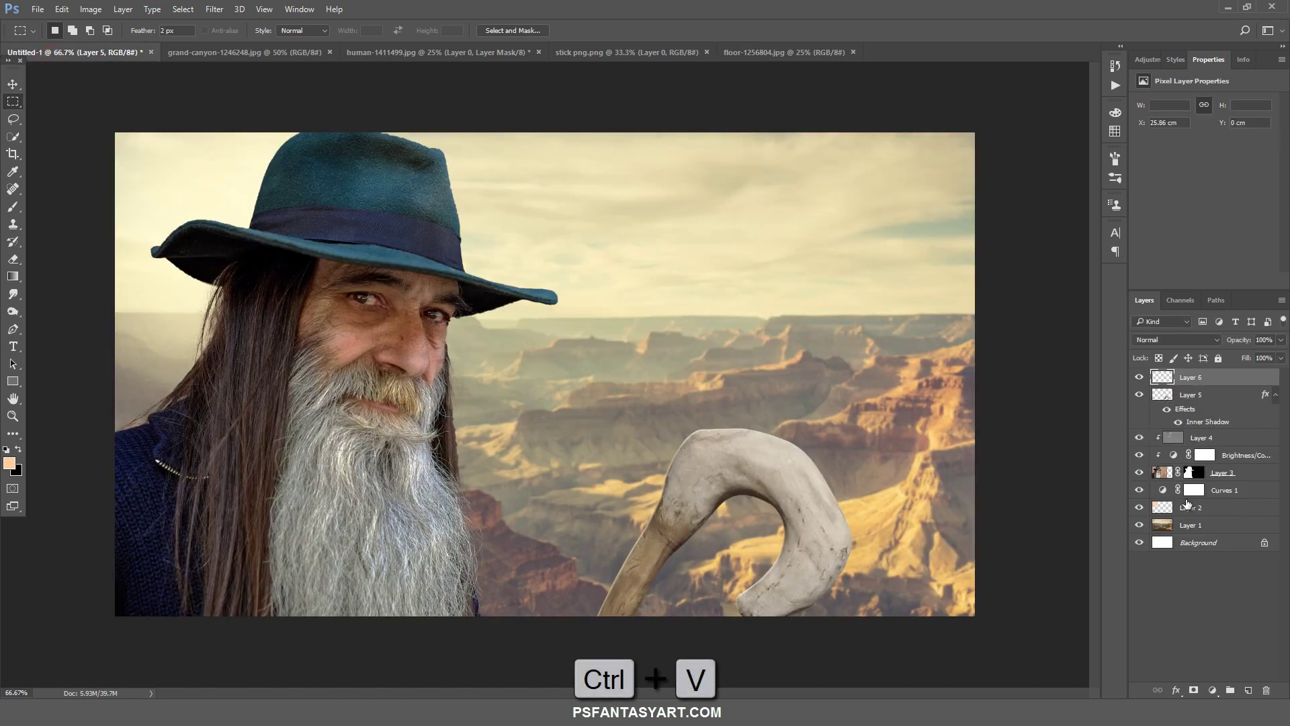
pyautogui.keyDown('alt'); pyautogui.click(1235, 385); pyautogui.keyUp('alt')
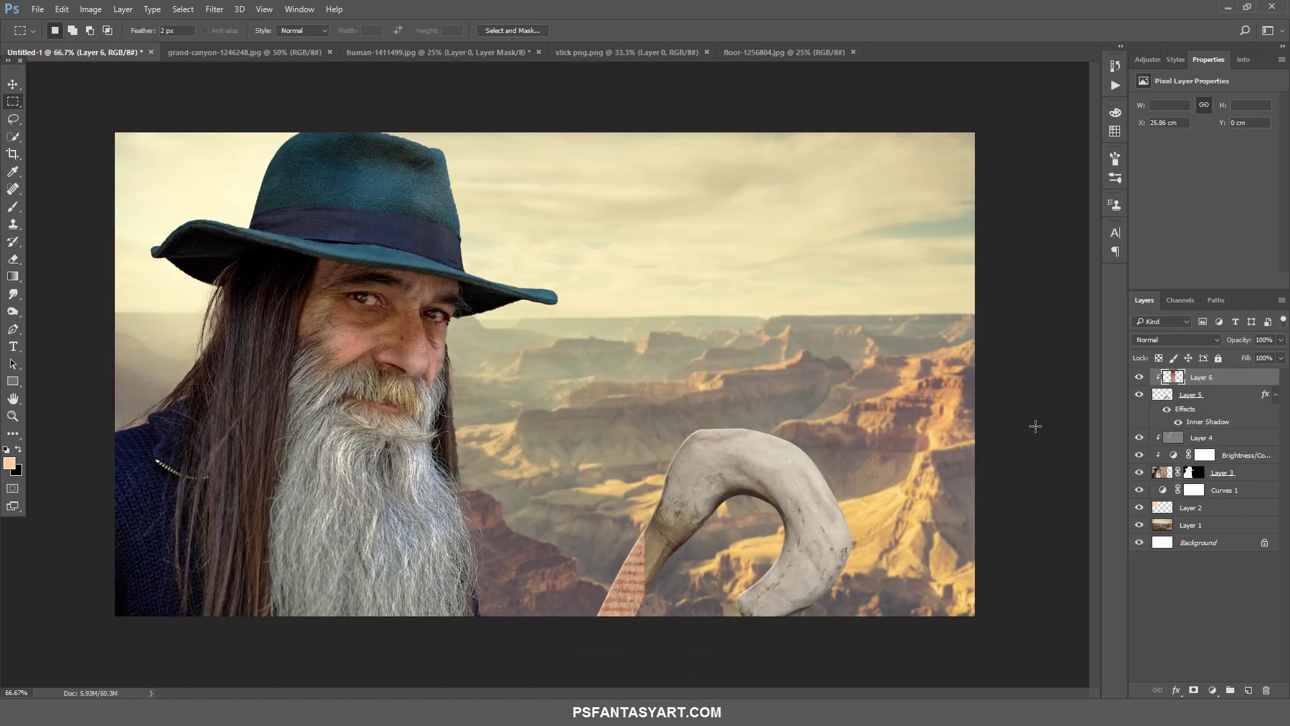
pyautogui.hotkey('ctrl', 't')
pyautogui.scroll(-2, 649, 387)
pyautogui.scroll(-2, 652, 403)
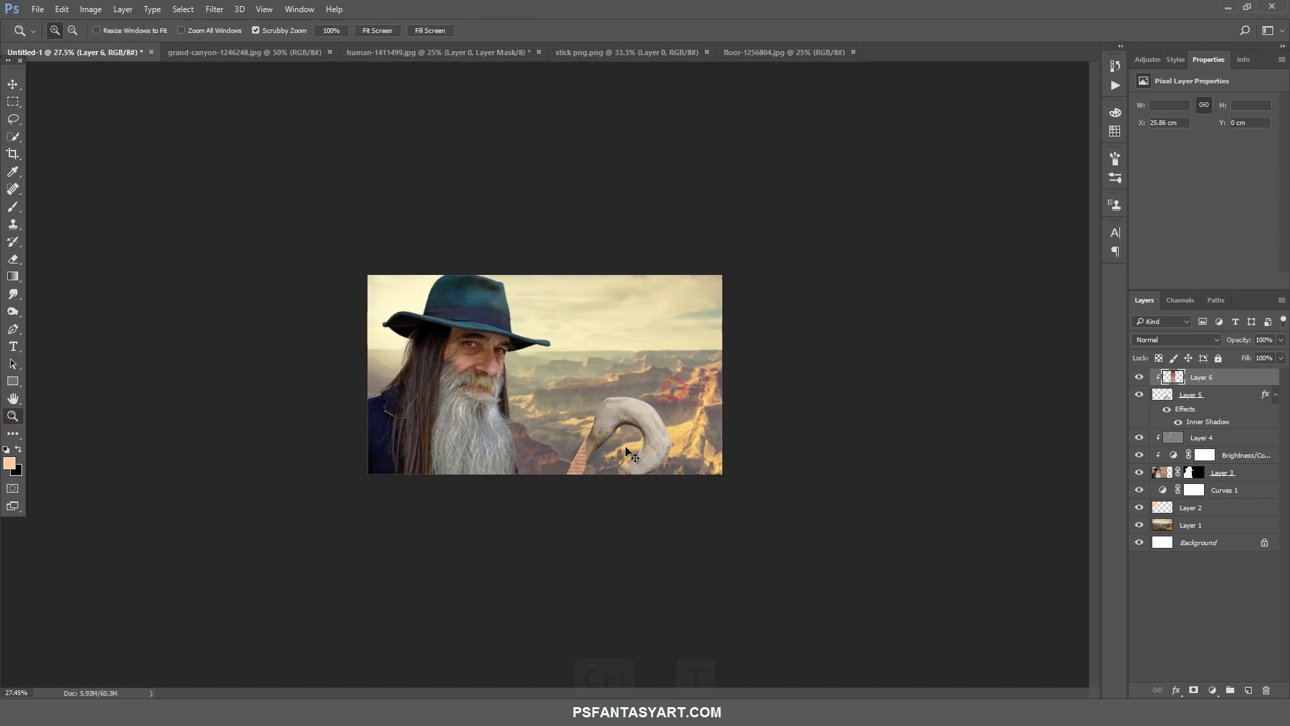
pyautogui.moveTo(822, 208); pyautogui.dragTo(877, 340)
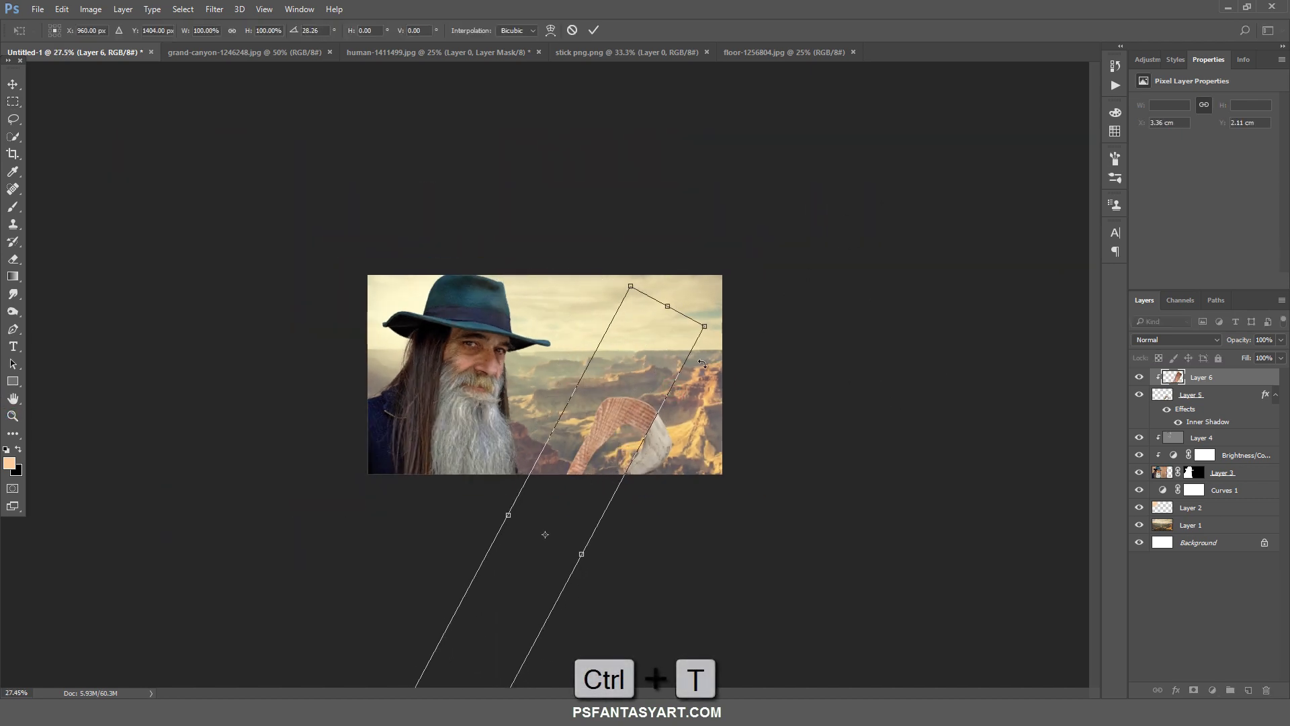
pyautogui.moveTo(702, 326)
pyautogui.mouseDown()
pyautogui.moveTo(636, 416)
pyautogui.moveTo(589, 428)
pyautogui.mouseUp()
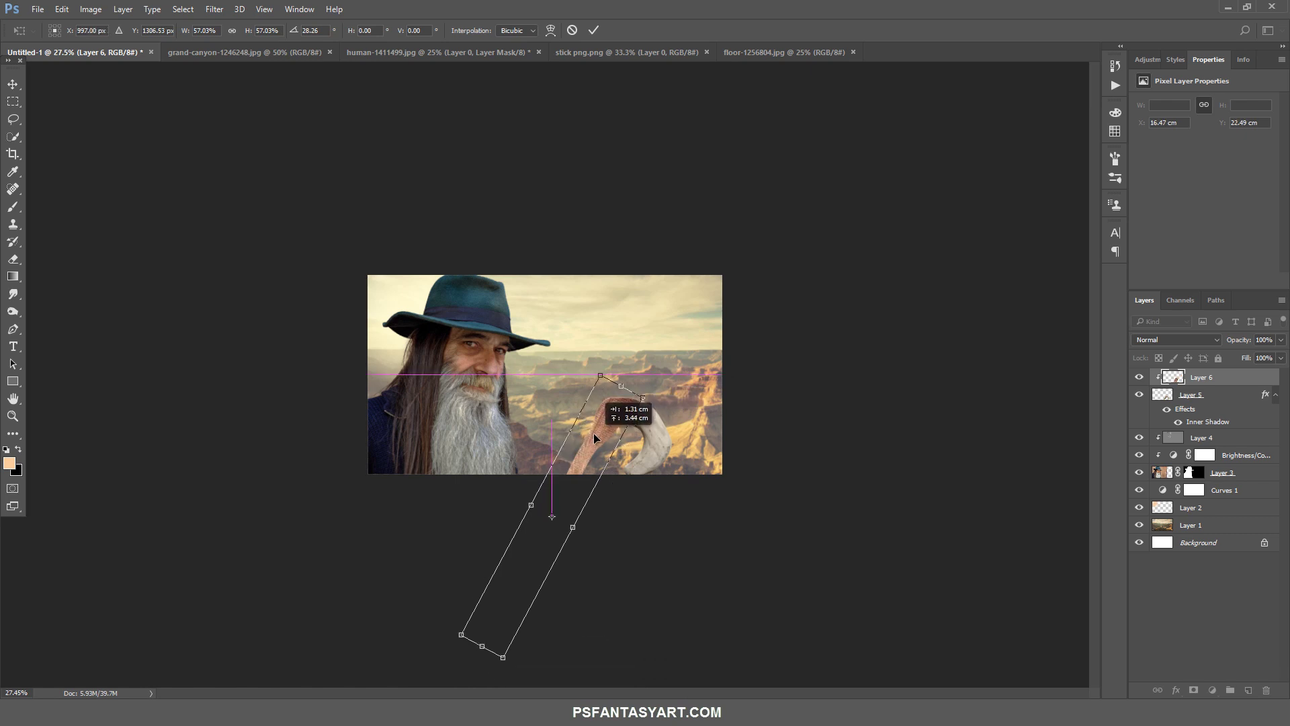
pyautogui.click(594, 30)
# Set the plank to Multiply, erase it from the staff's upper curve, and return to the wood planks image.
pyautogui.press('z')
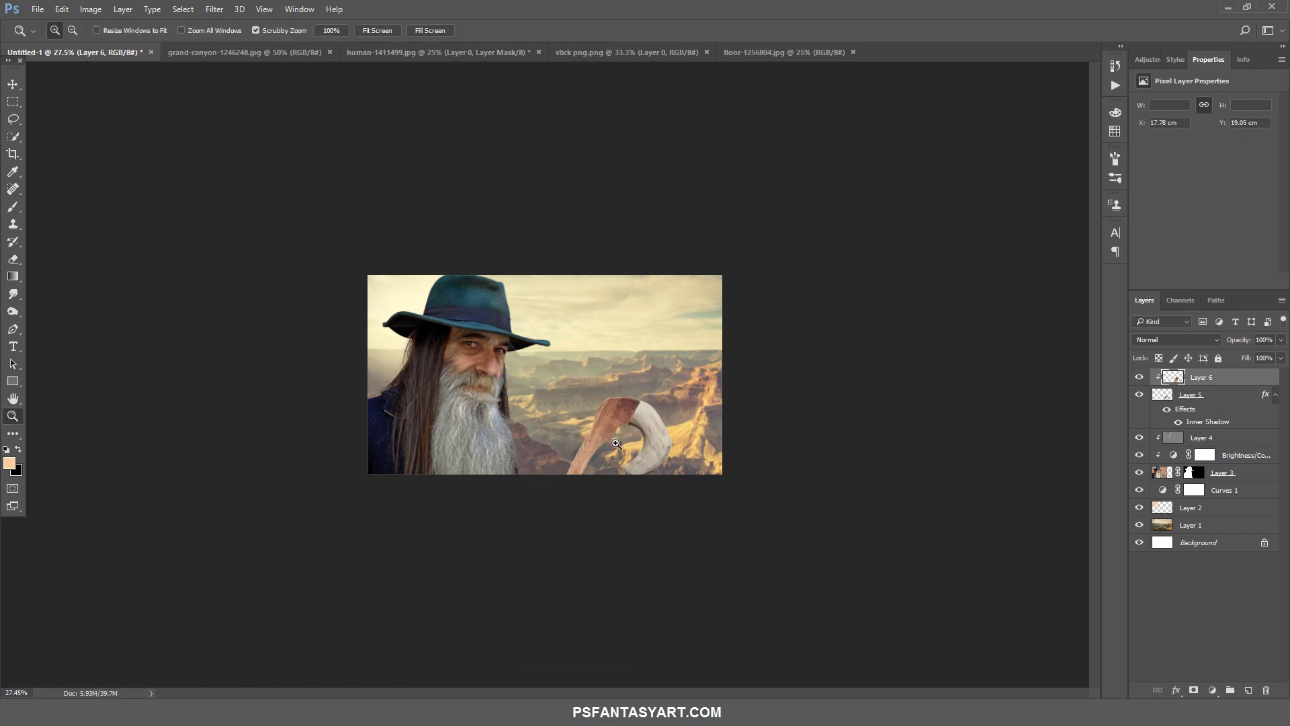
pyautogui.click(616, 442)
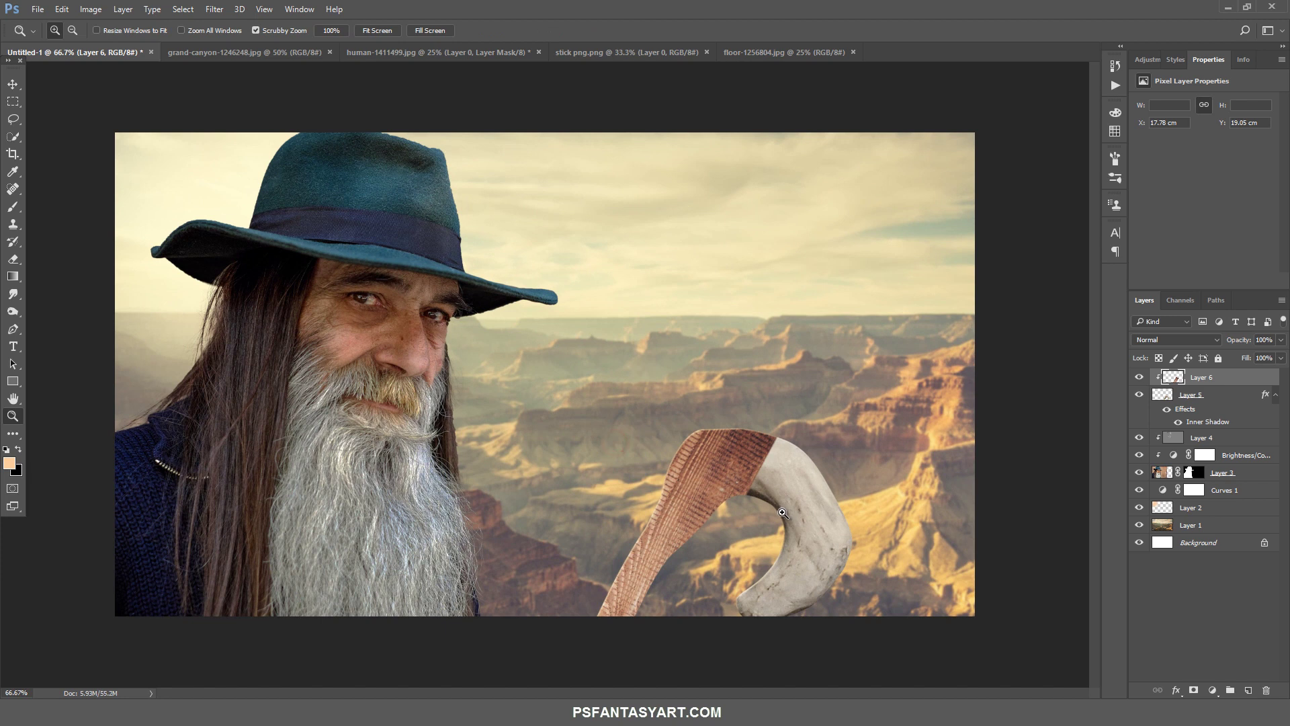
pyautogui.click(1154, 339)
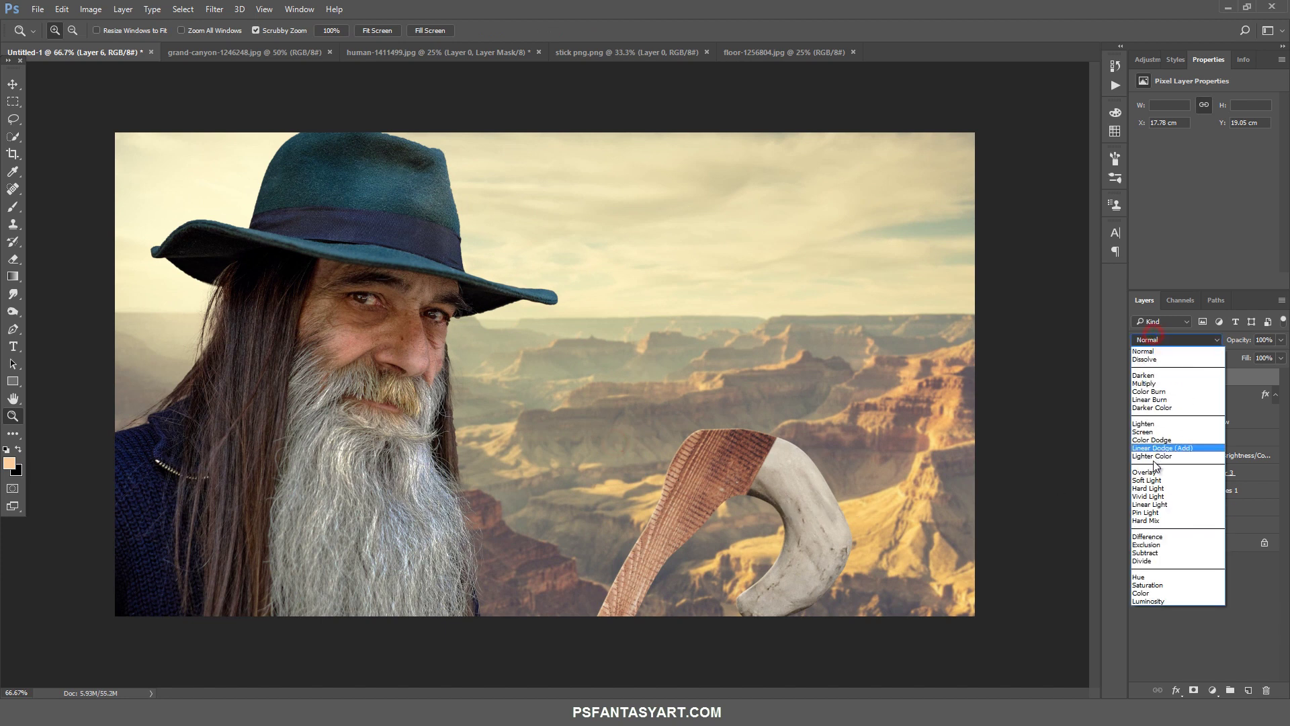
pyautogui.click(1151, 384)
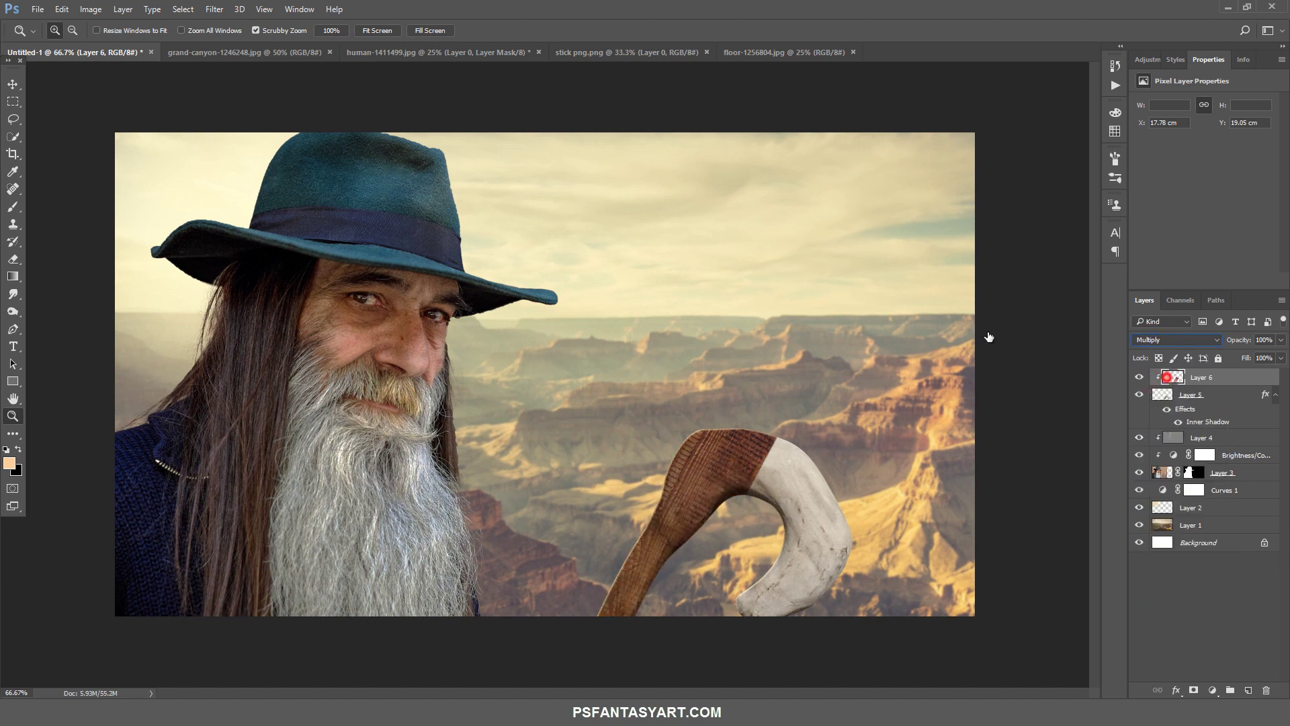
pyautogui.press('e')
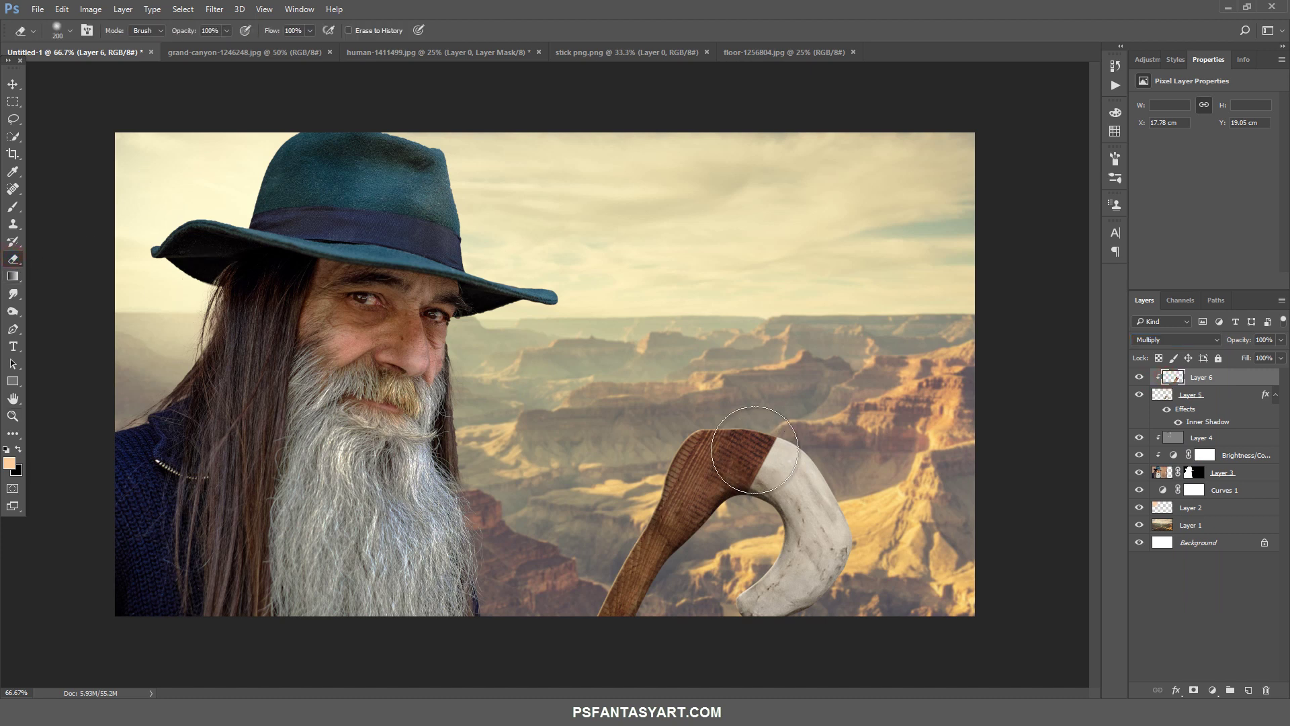
pyautogui.moveTo(757, 449); pyautogui.dragTo(847, 498)
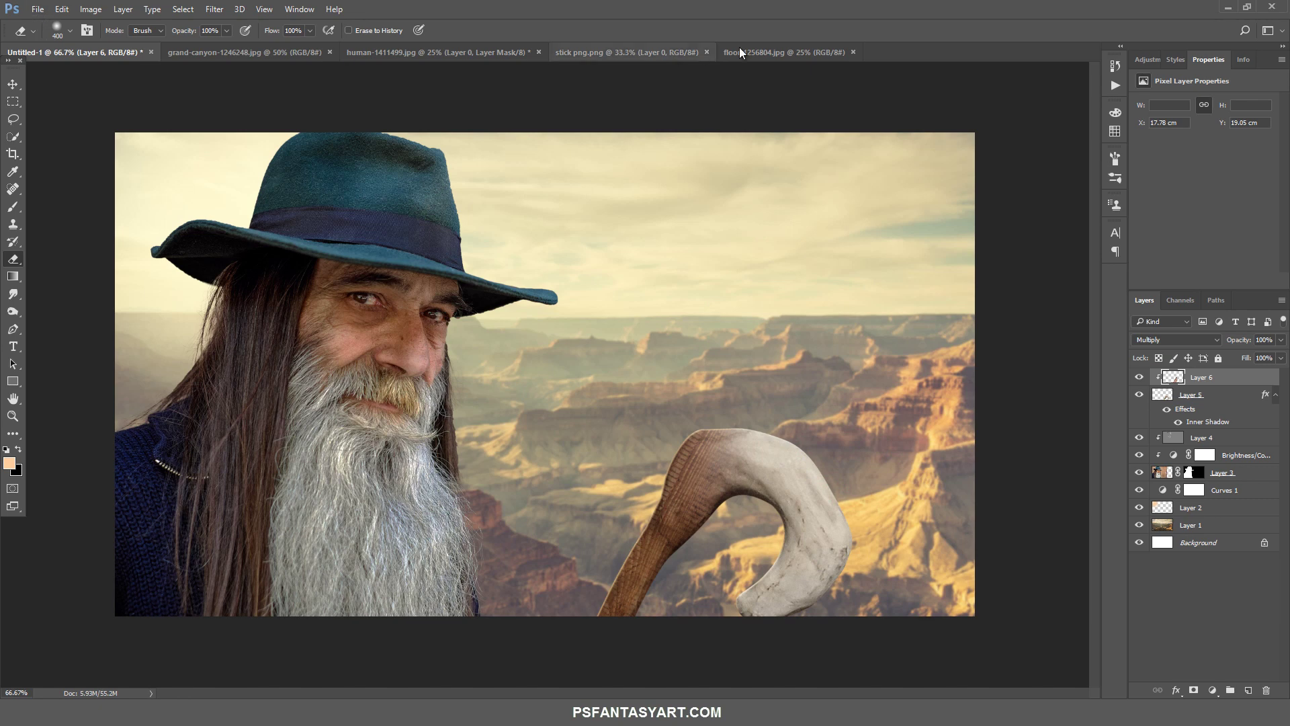
pyautogui.click(783, 52)
# Copy a full-height wood plank from the texture image and paste it into the composite.
pyautogui.hotkey('ctrl', 'd')
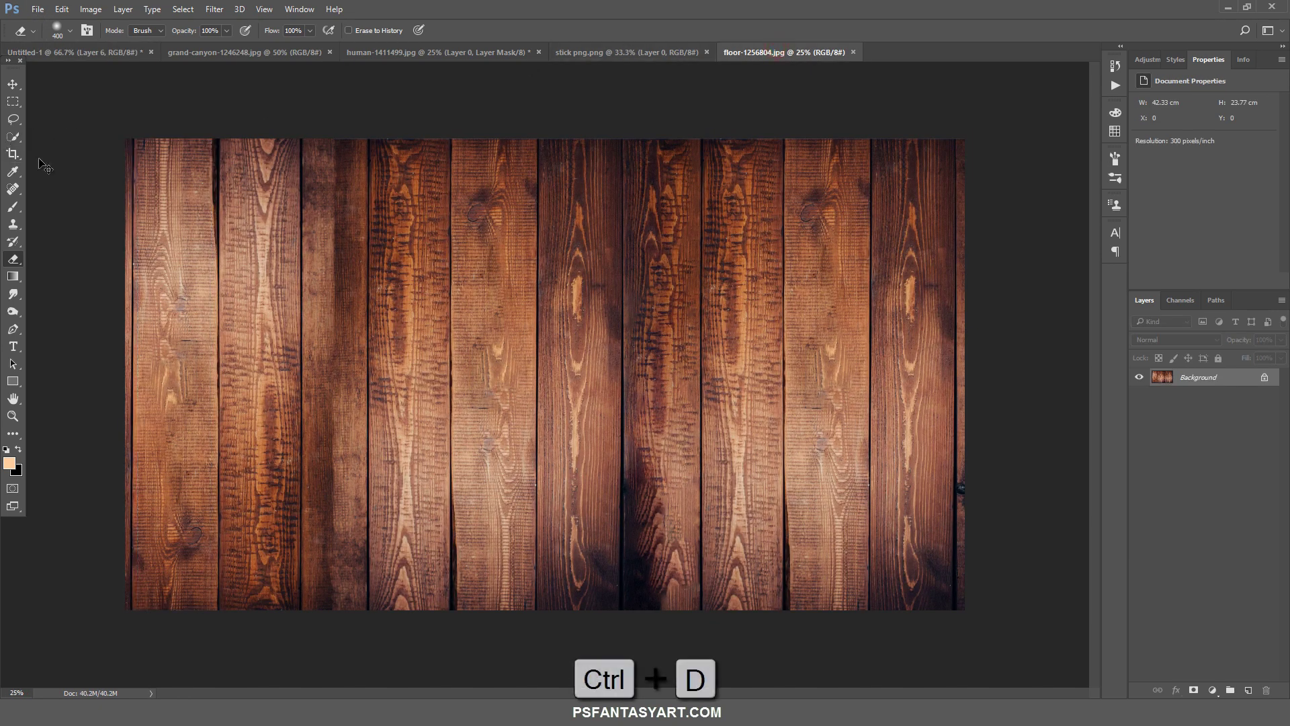
pyautogui.click(13, 101)
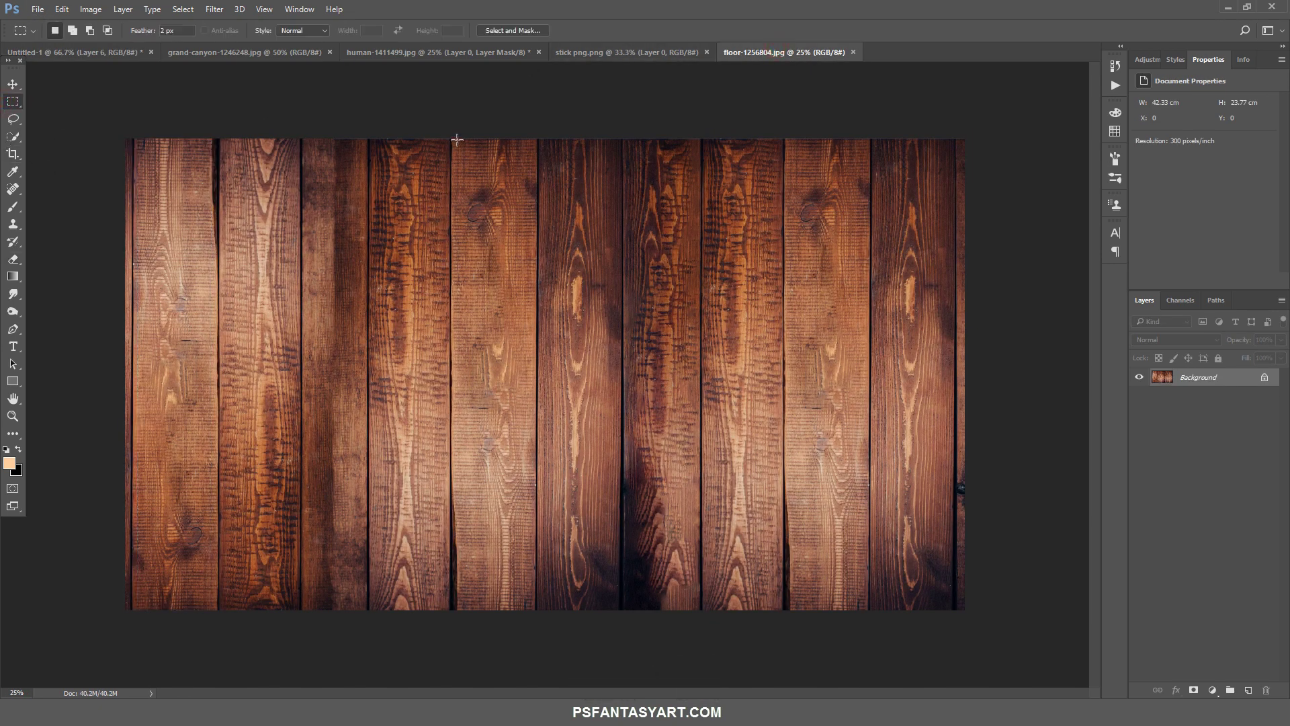
pyautogui.moveTo(456, 139); pyautogui.dragTo(534, 602)
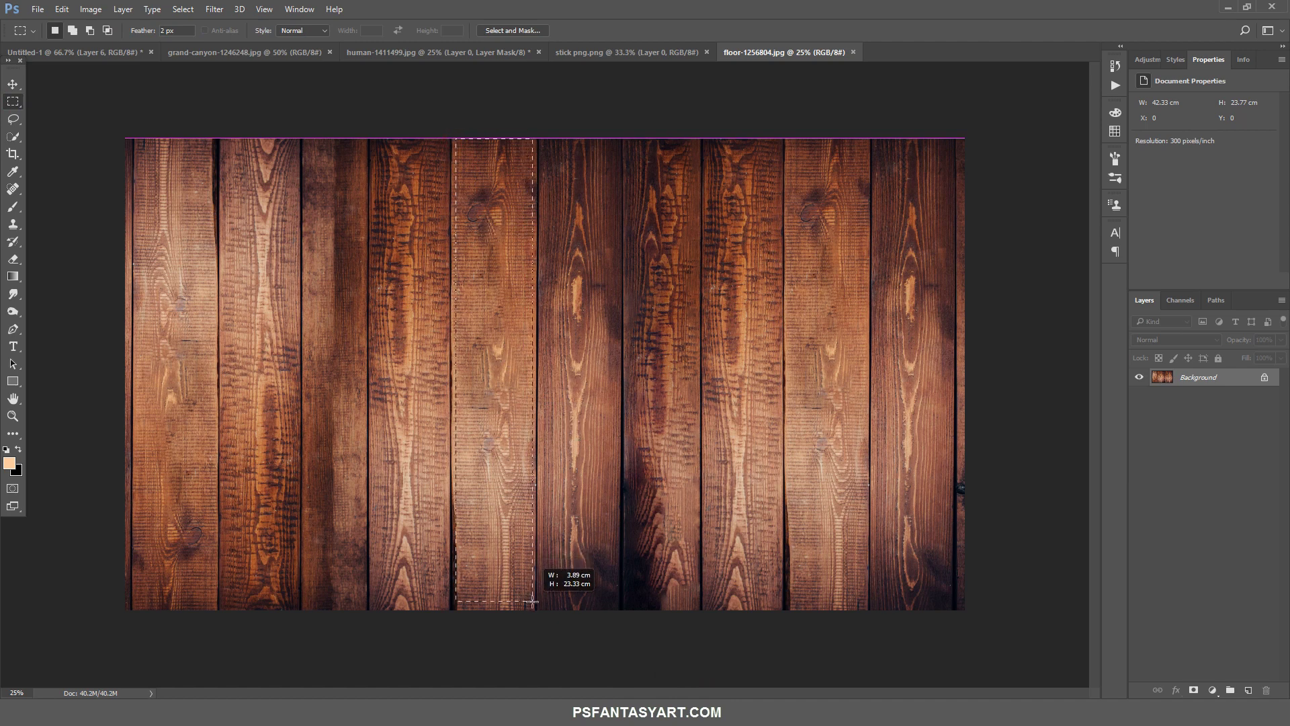
pyautogui.hotkey('ctrl', 'c')
pyautogui.click(74, 52)
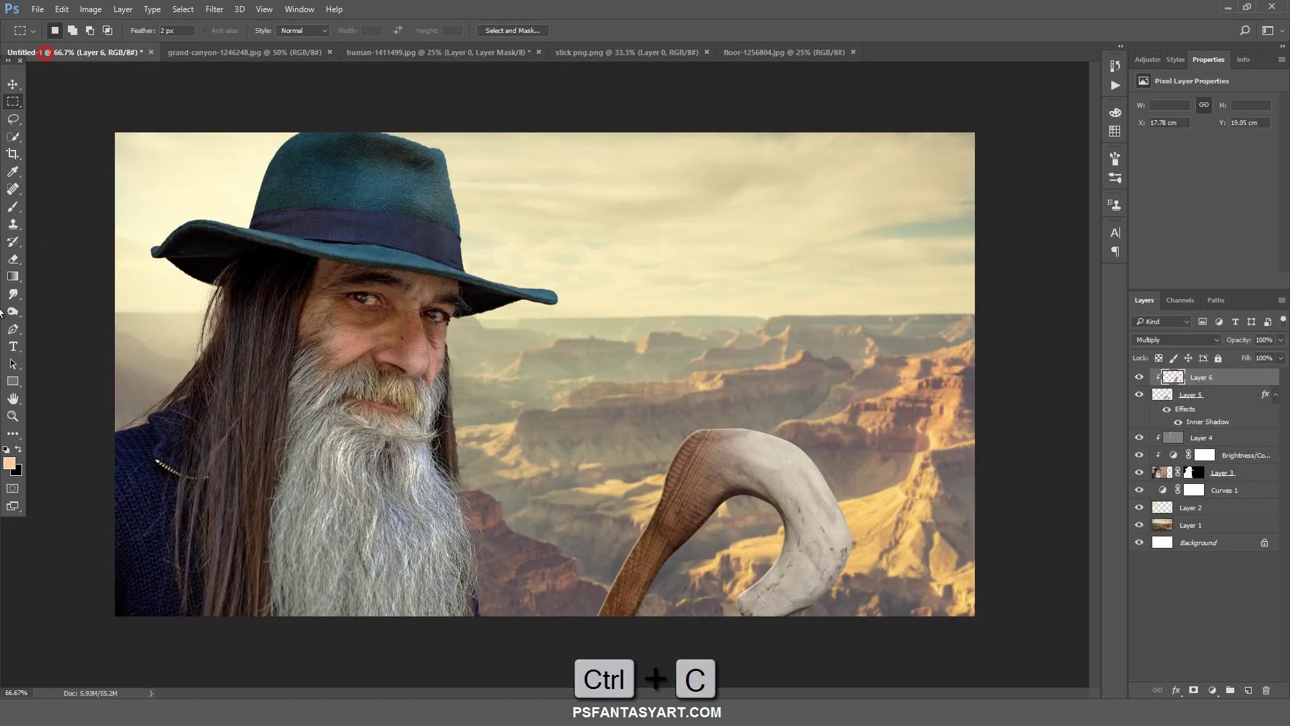
pyautogui.hotkey('ctrl', 'v')
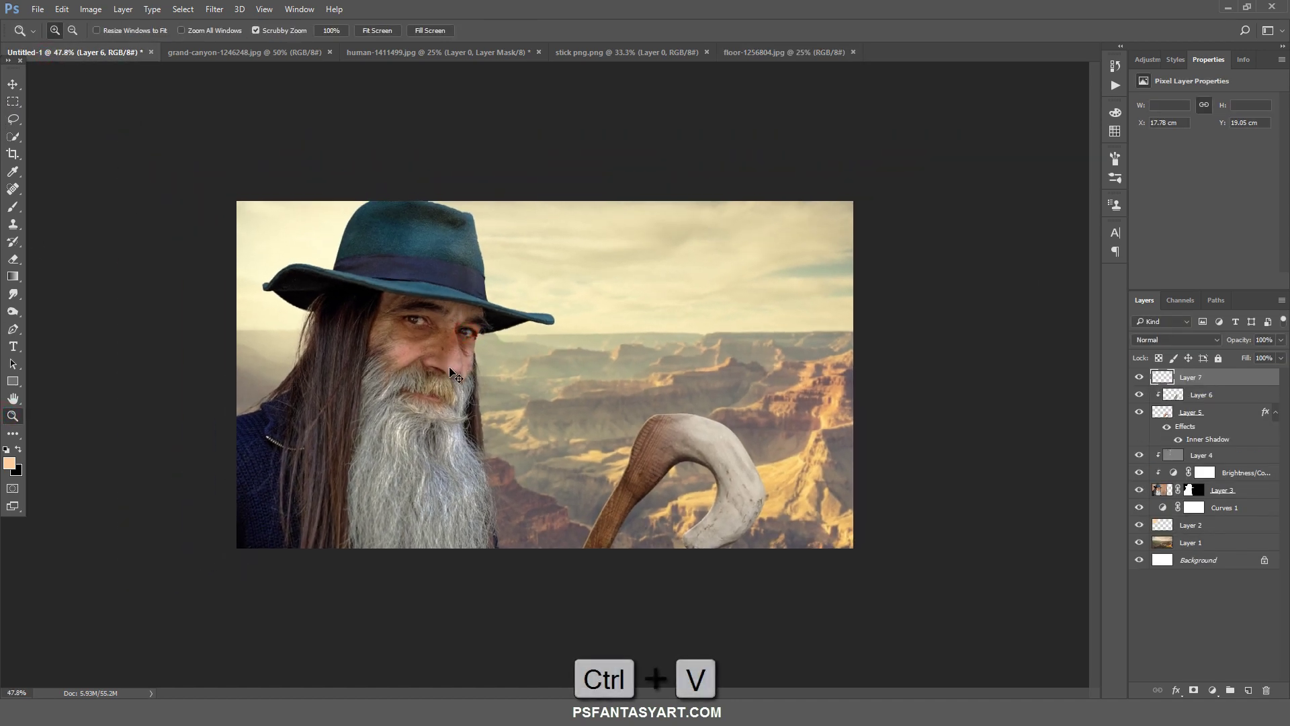
# Rotate the plank about -55° over the staff and clip it to the staff texture layer.
pyautogui.hotkey('ctrl', 't')
pyautogui.moveTo(625, 155); pyautogui.dragTo(282, 135)
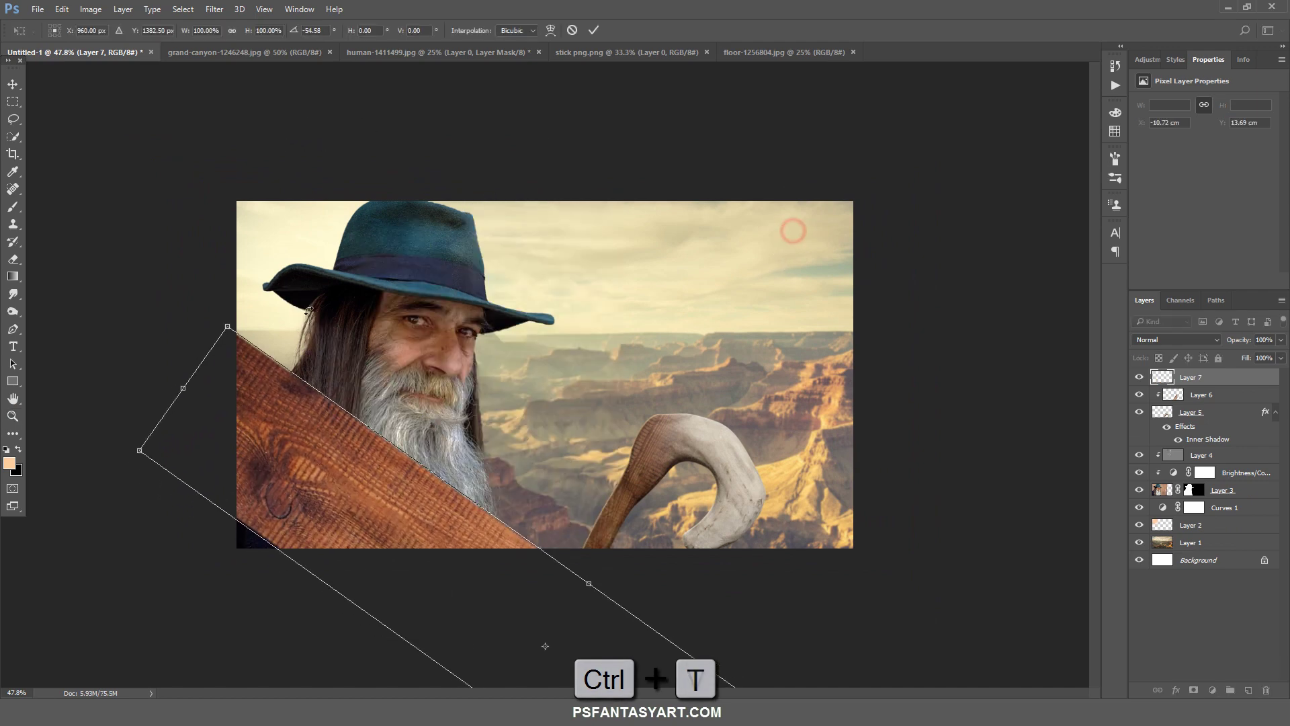
pyautogui.moveTo(465, 396)
pyautogui.mouseDown()
pyautogui.moveTo(484, 405)
pyautogui.moveTo(785, 342)
pyautogui.mouseUp()
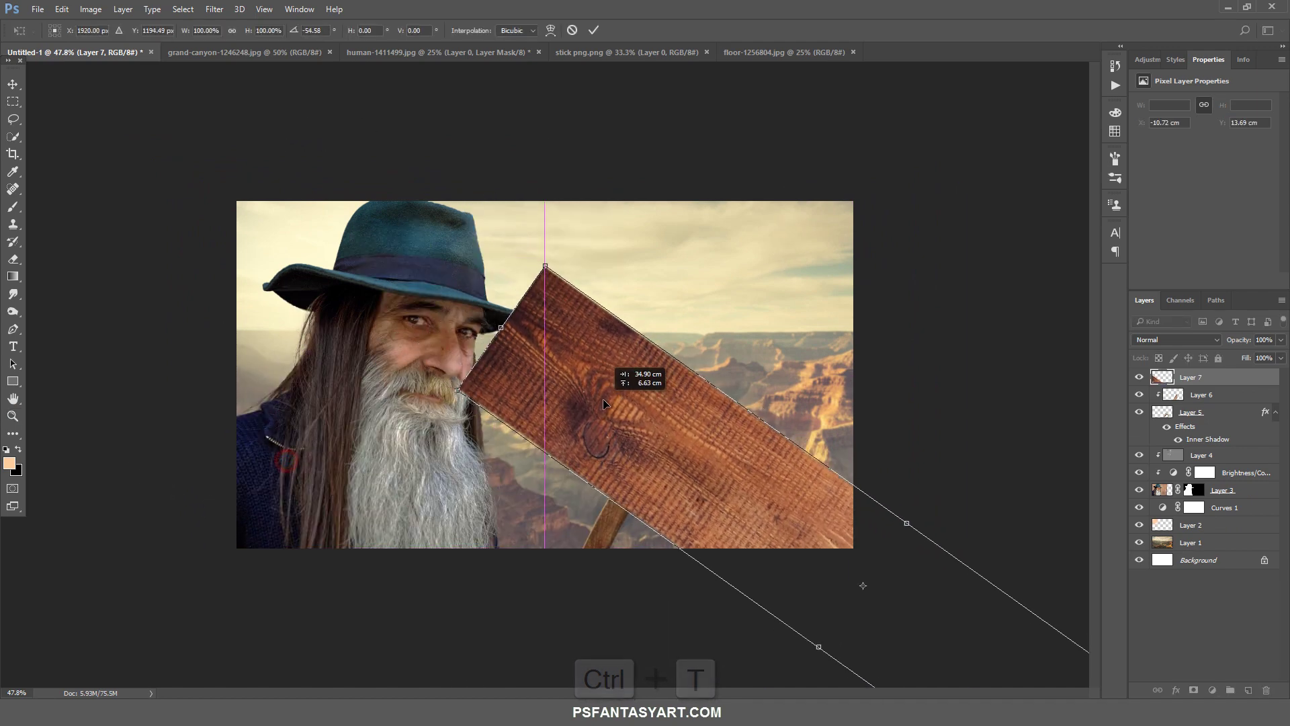
pyautogui.click(592, 30)
pyautogui.keyDown('alt'); pyautogui.click(1231, 384); pyautogui.keyUp('alt')
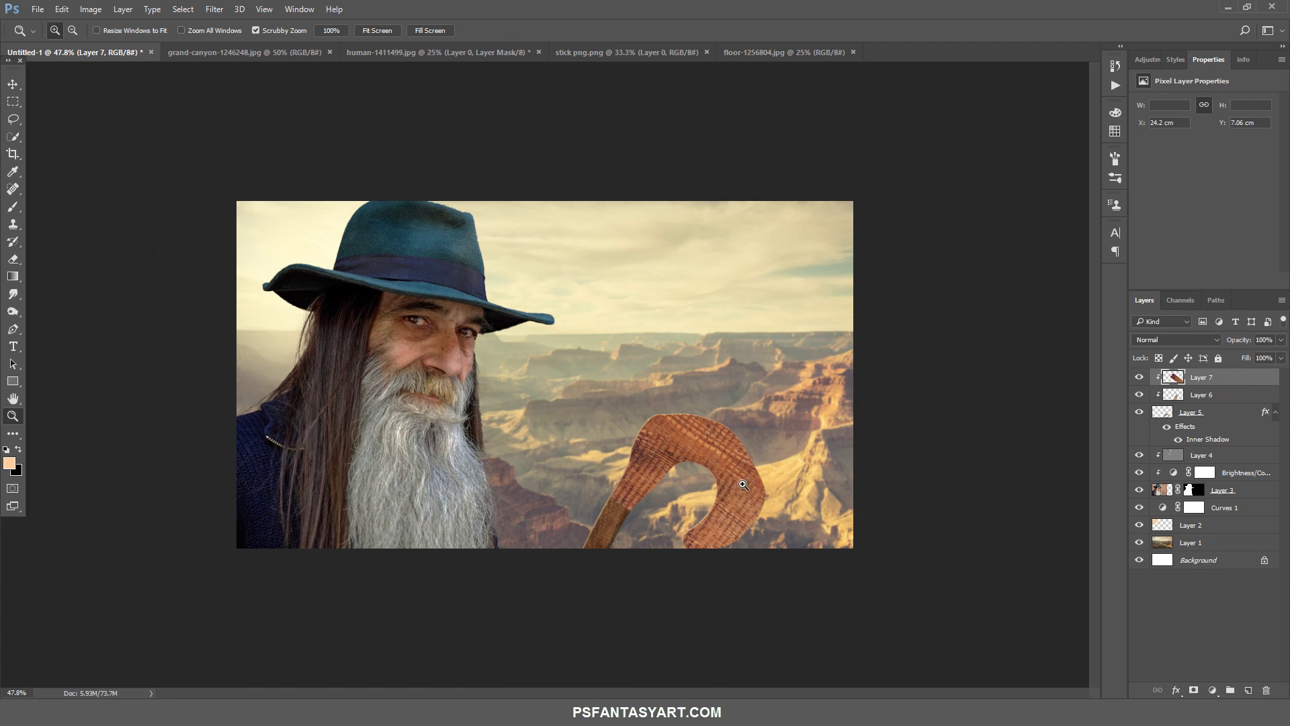
# Scale the clipped plank down slightly and move it up and left.
pyautogui.hotkey('ctrl', 't')
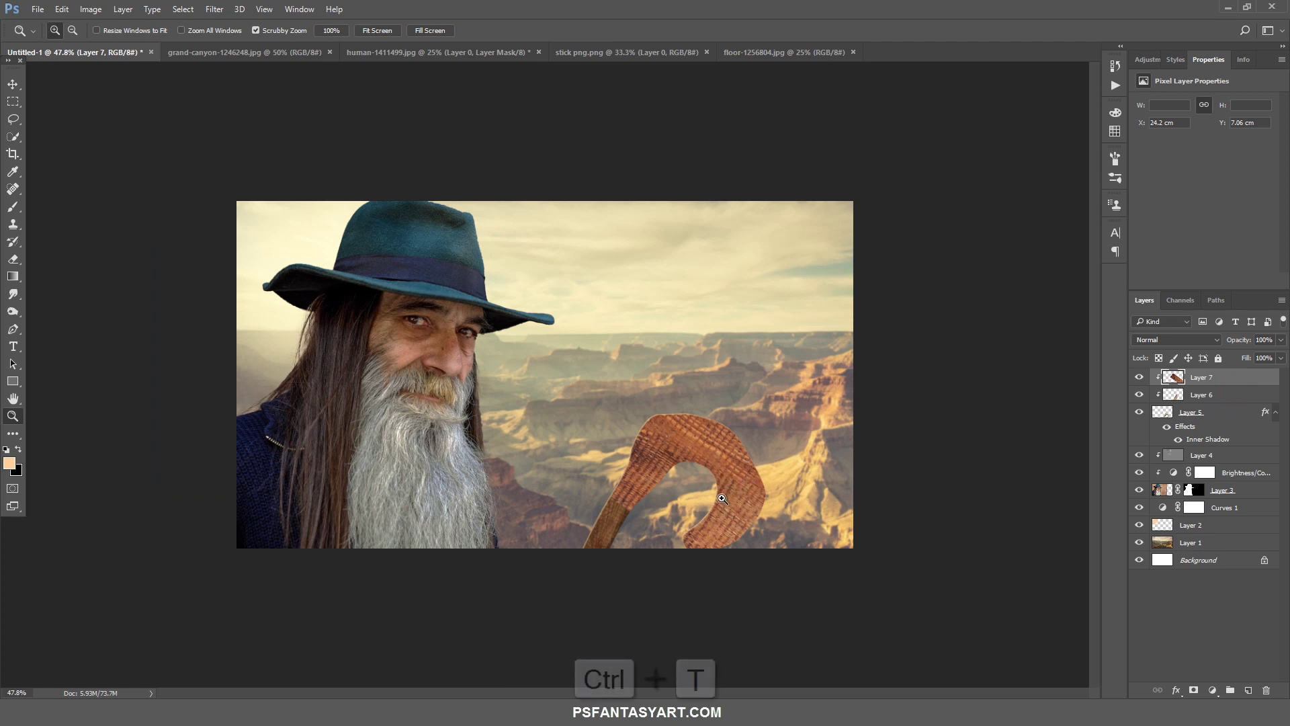
pyautogui.moveTo(455, 269); pyautogui.dragTo(577, 360)
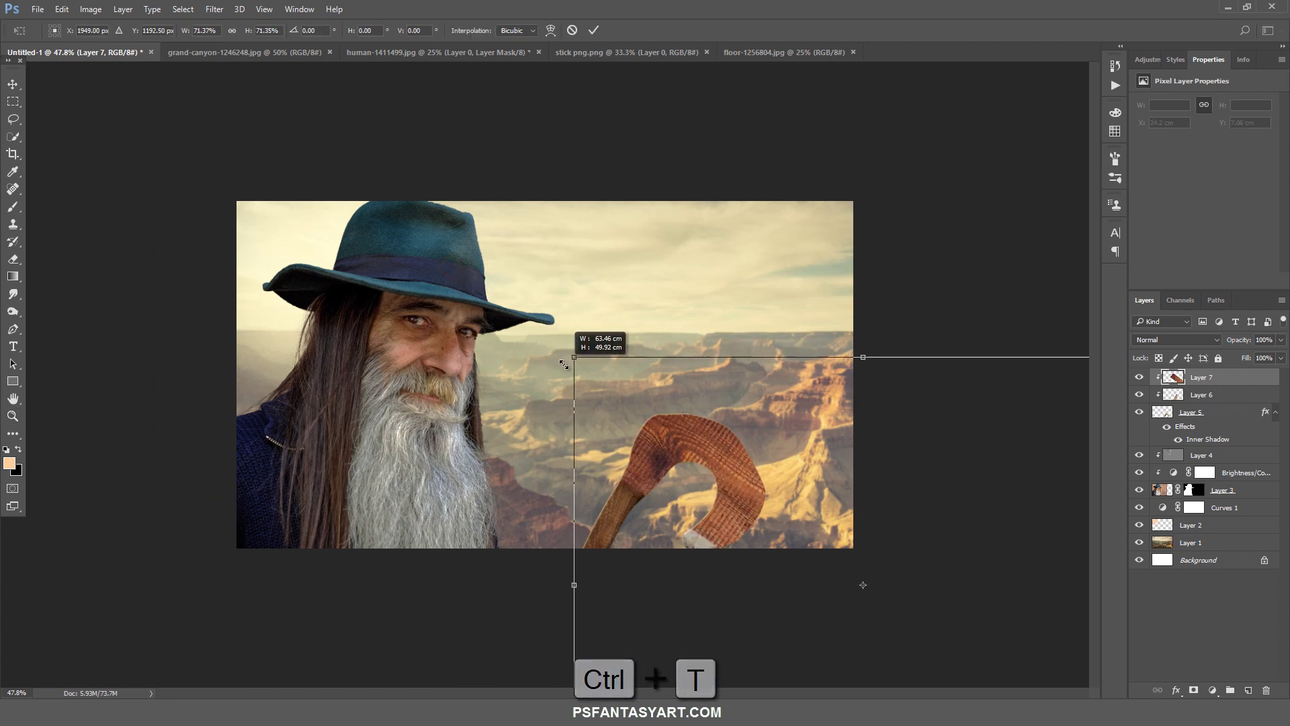
pyautogui.moveTo(800, 549); pyautogui.dragTo(649, 414)
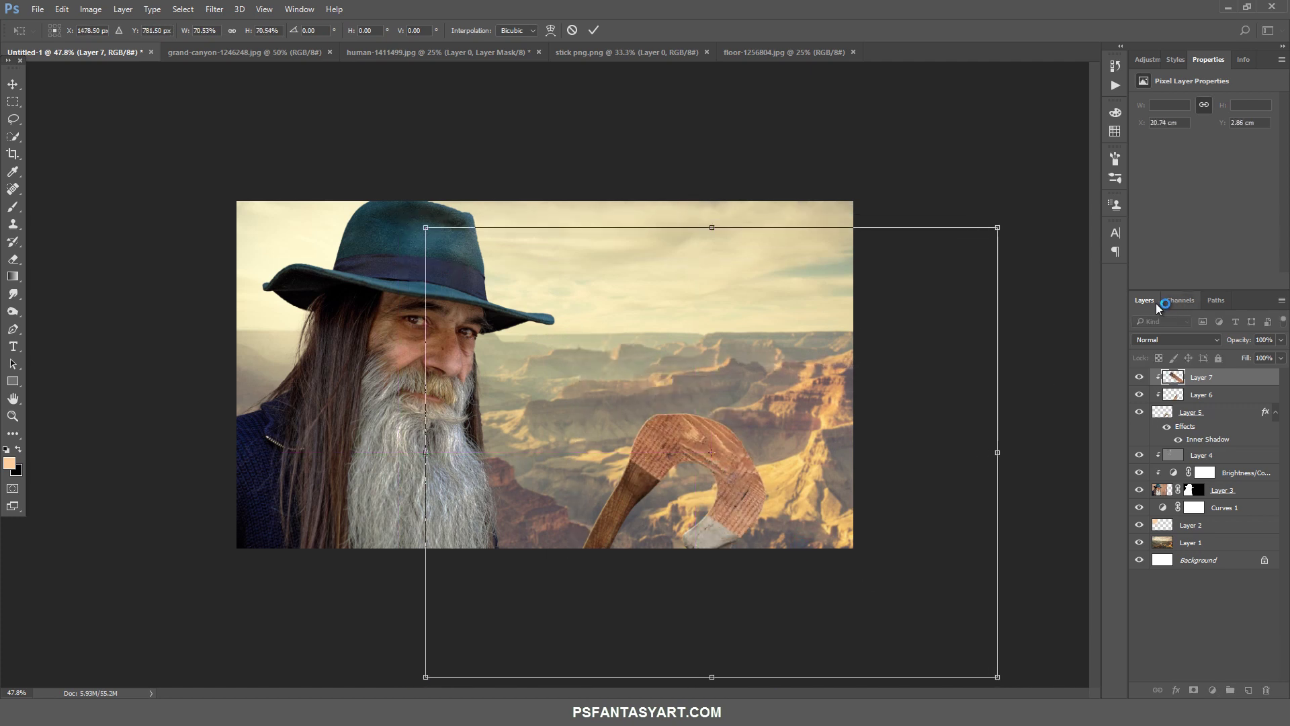
pyautogui.click(594, 31)
# Set the plank layer to Multiply so the wood grain blends into the staff.
pyautogui.press('z')
pyautogui.click(1176, 340)
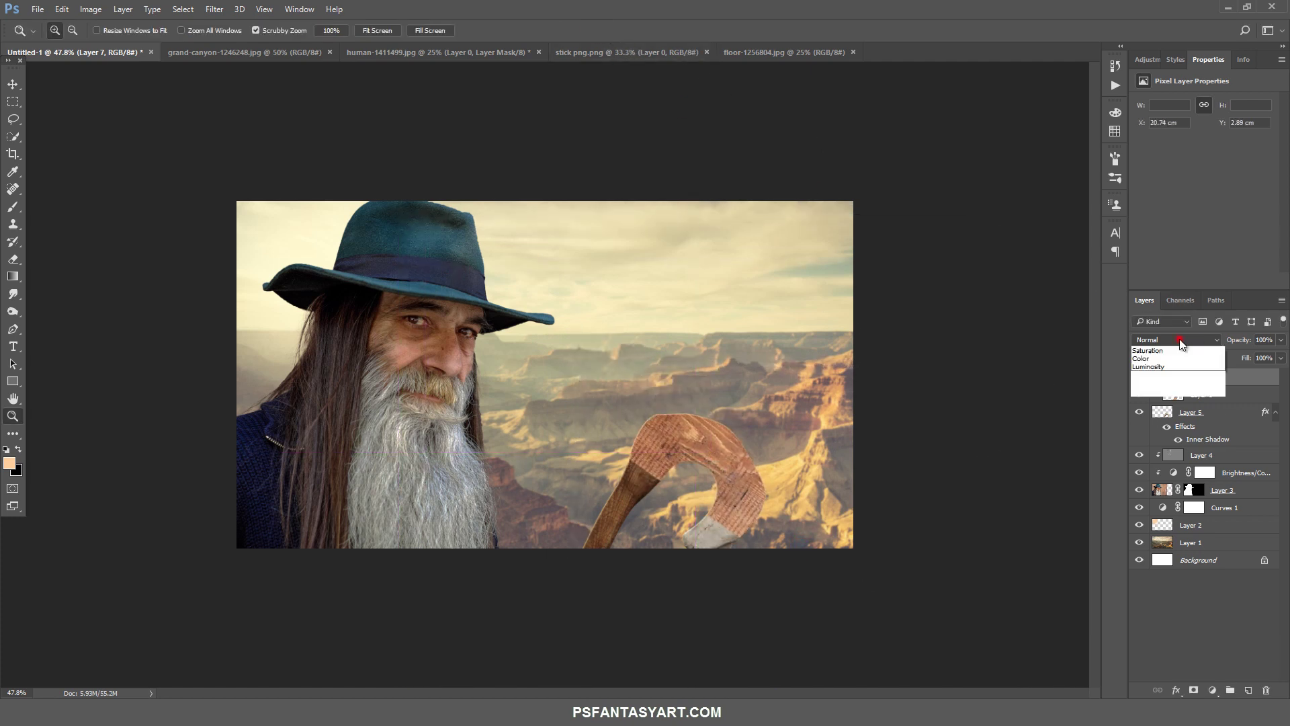
pyautogui.click(1144, 383)
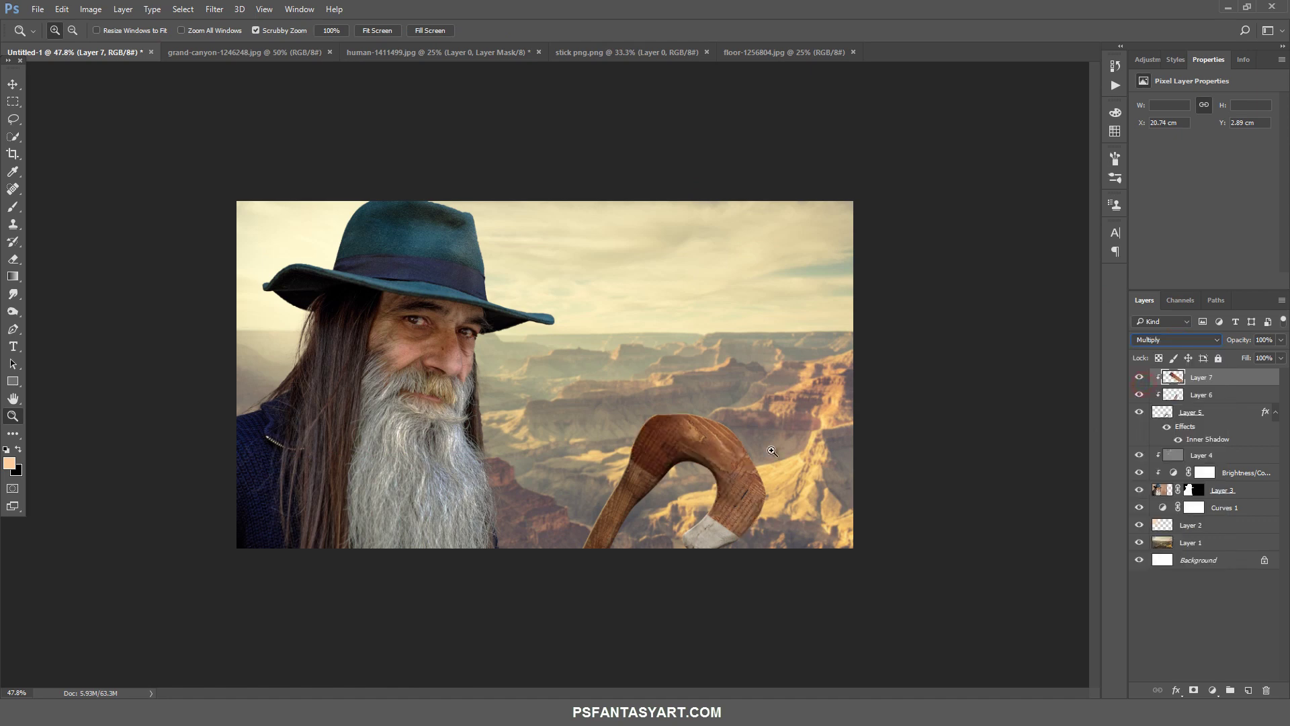
pyautogui.click(817, 524)
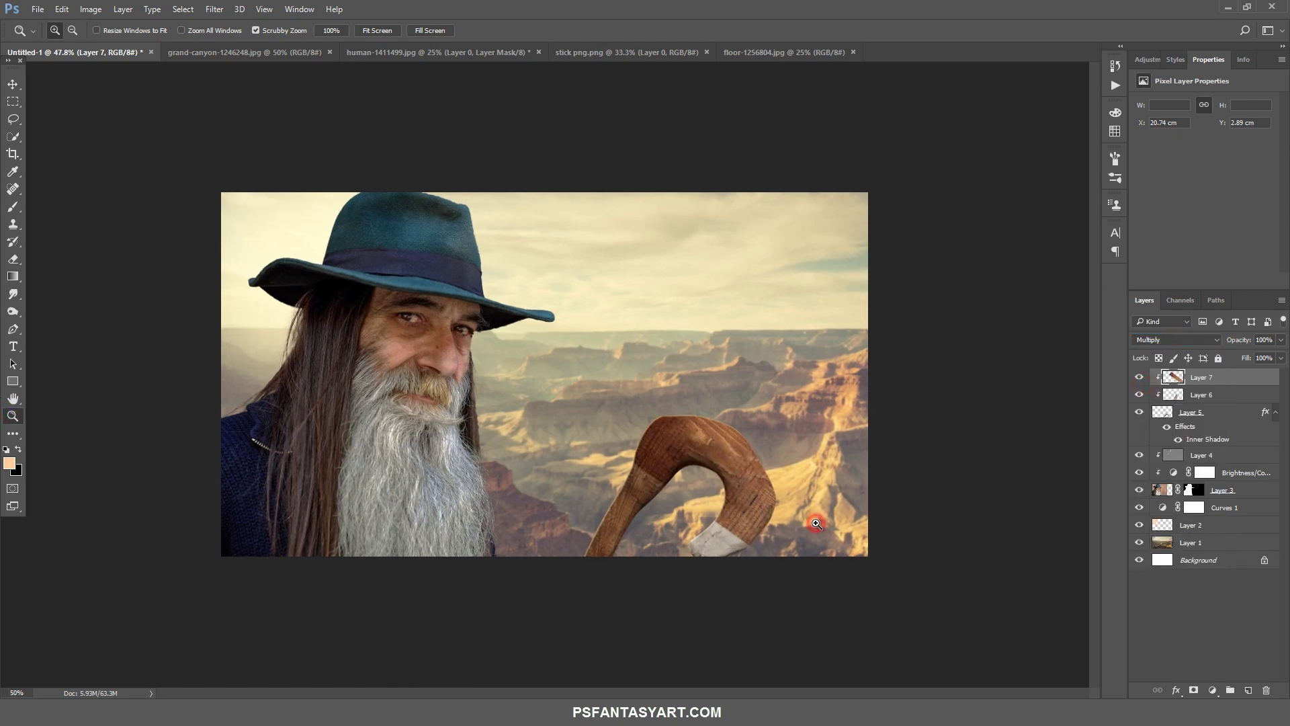
# Enlarge the wood texture over the whole staff, rotated to about 7.5° and nudged left-down.
pyautogui.click(12, 265)
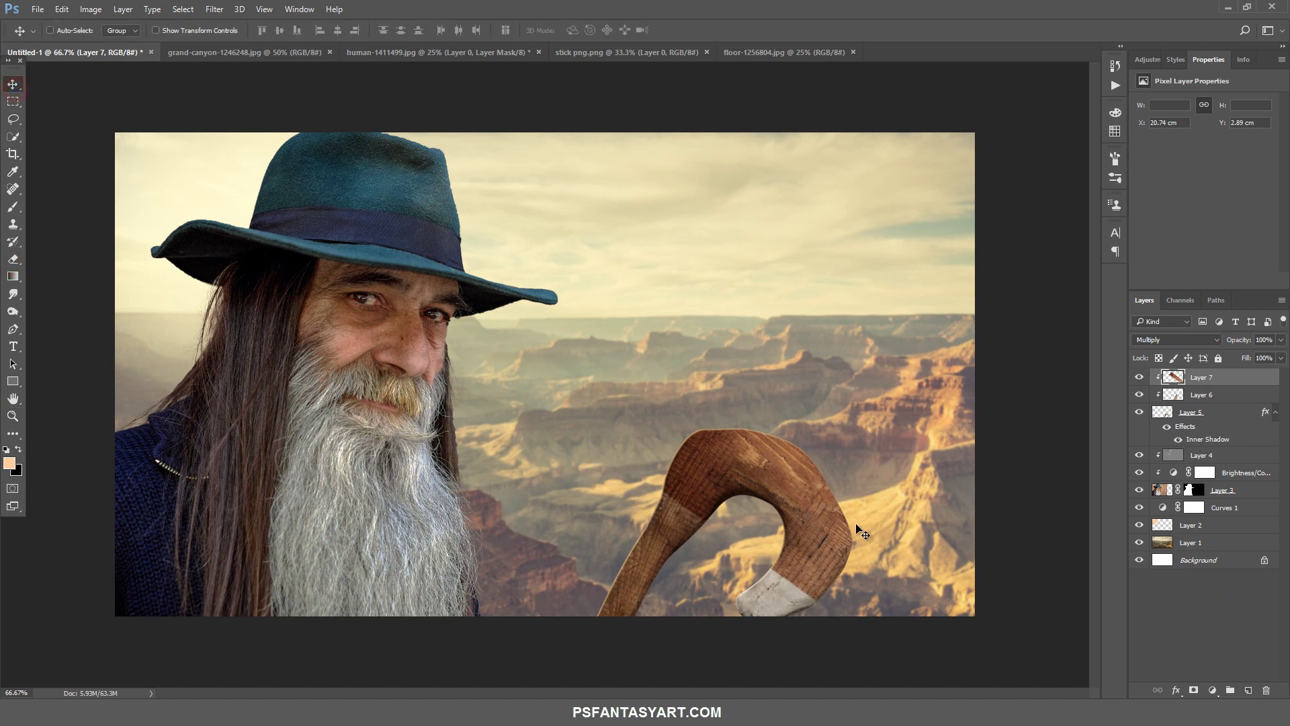
pyautogui.moveTo(840, 528); pyautogui.dragTo(848, 546)
pyautogui.hotkey('ctrl', 't')
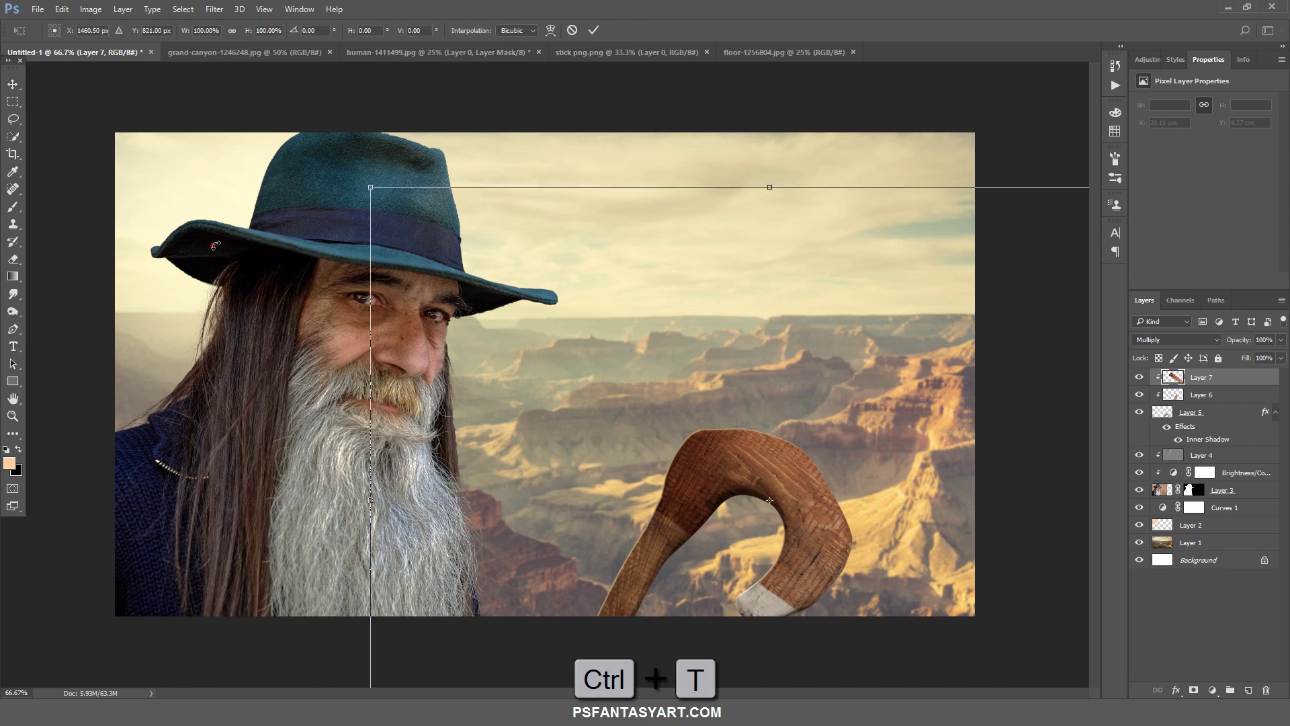
pyautogui.moveTo(361, 286); pyautogui.dragTo(457, 161)
pyautogui.moveTo(960, 614)
pyautogui.mouseDown()
pyautogui.moveTo(938, 617)
pyautogui.moveTo(963, 612)
pyautogui.mouseUp()
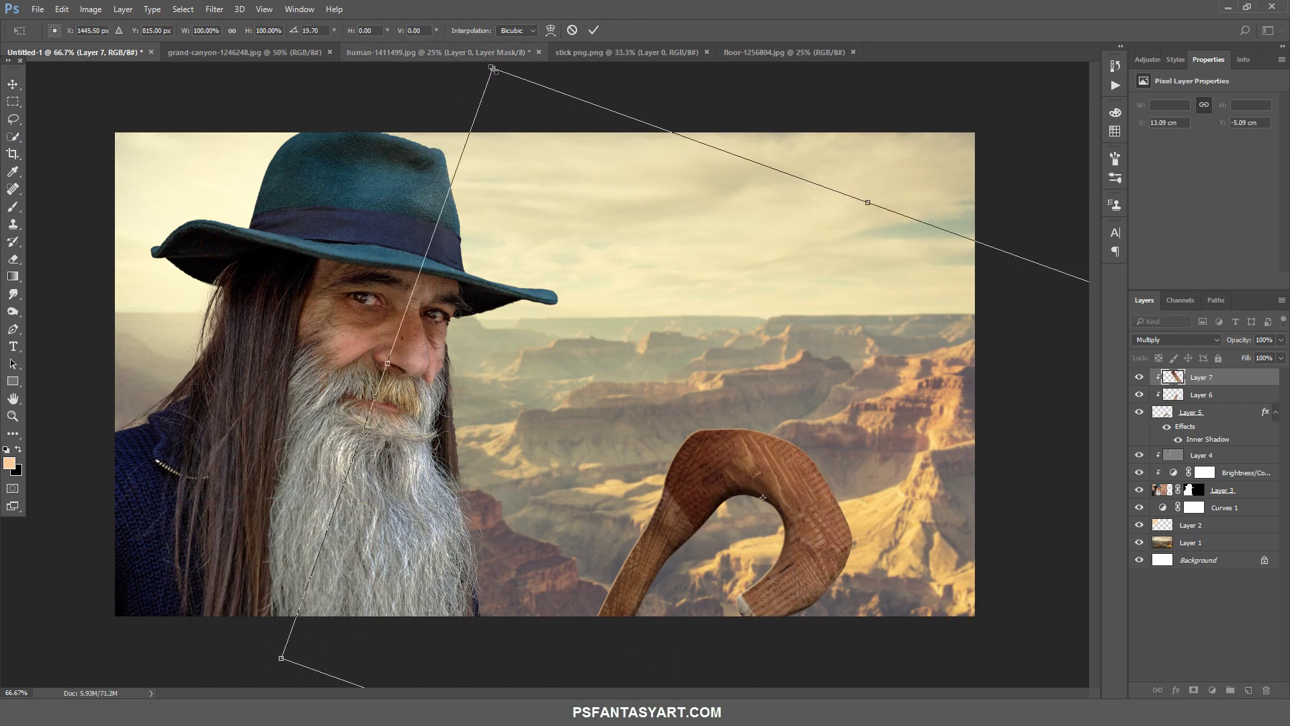
pyautogui.moveTo(489, 67); pyautogui.dragTo(440, 7)
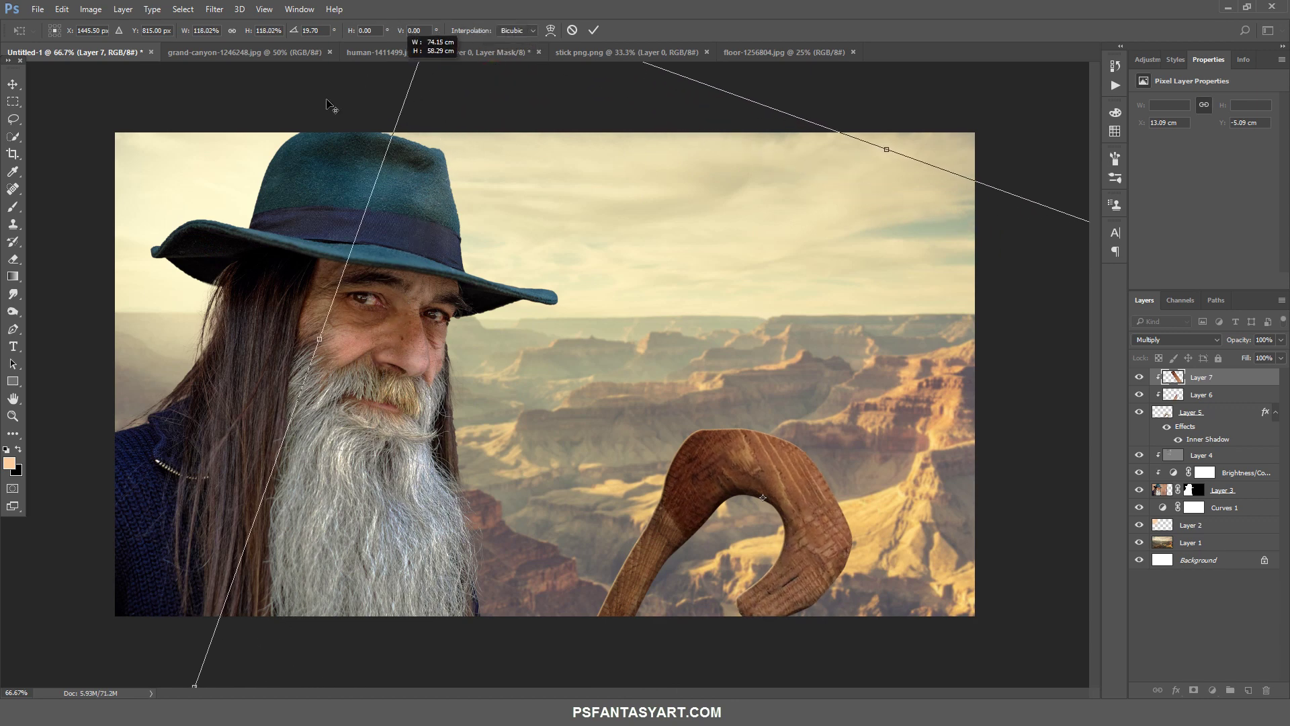
pyautogui.moveTo(230, 184); pyautogui.dragTo(179, 288)
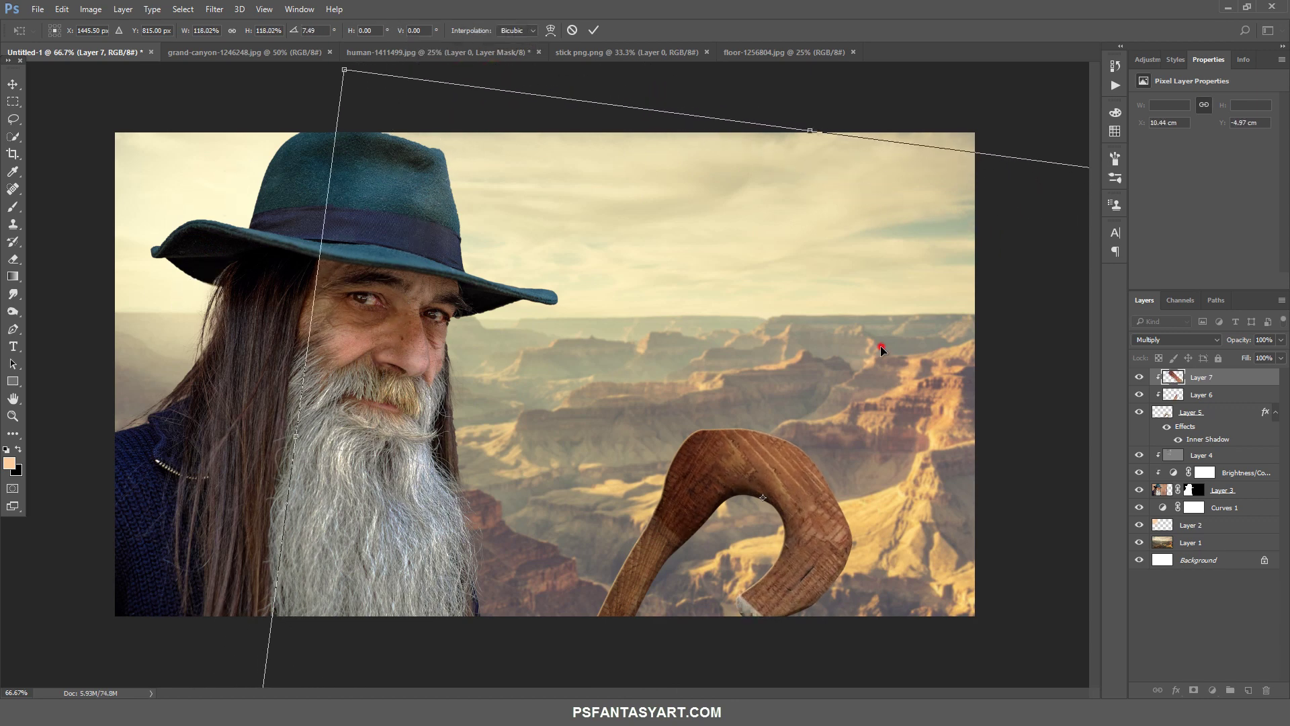
pyautogui.moveTo(875, 342); pyautogui.dragTo(867, 349)
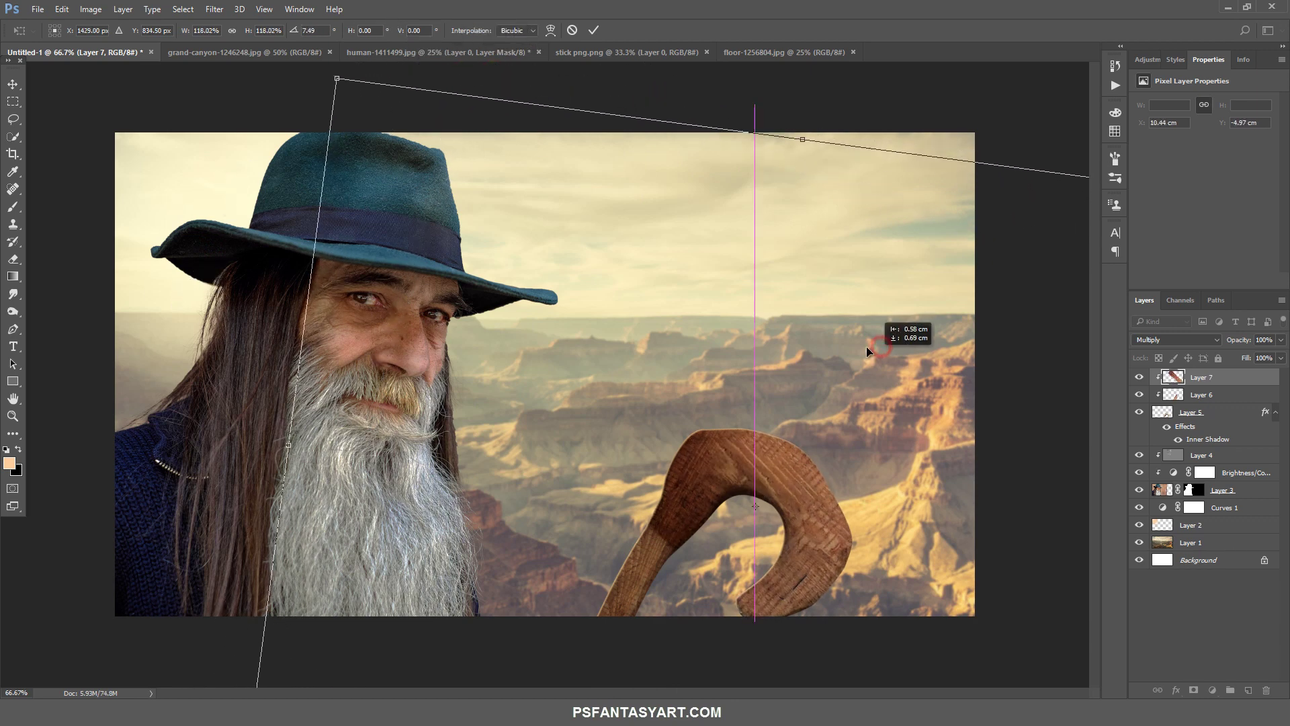
pyautogui.click(594, 30)
# Add a Brightness/Contrast layer clipped to the staff, with brightness -150 and contrast -50.
pyautogui.click(19, 261)
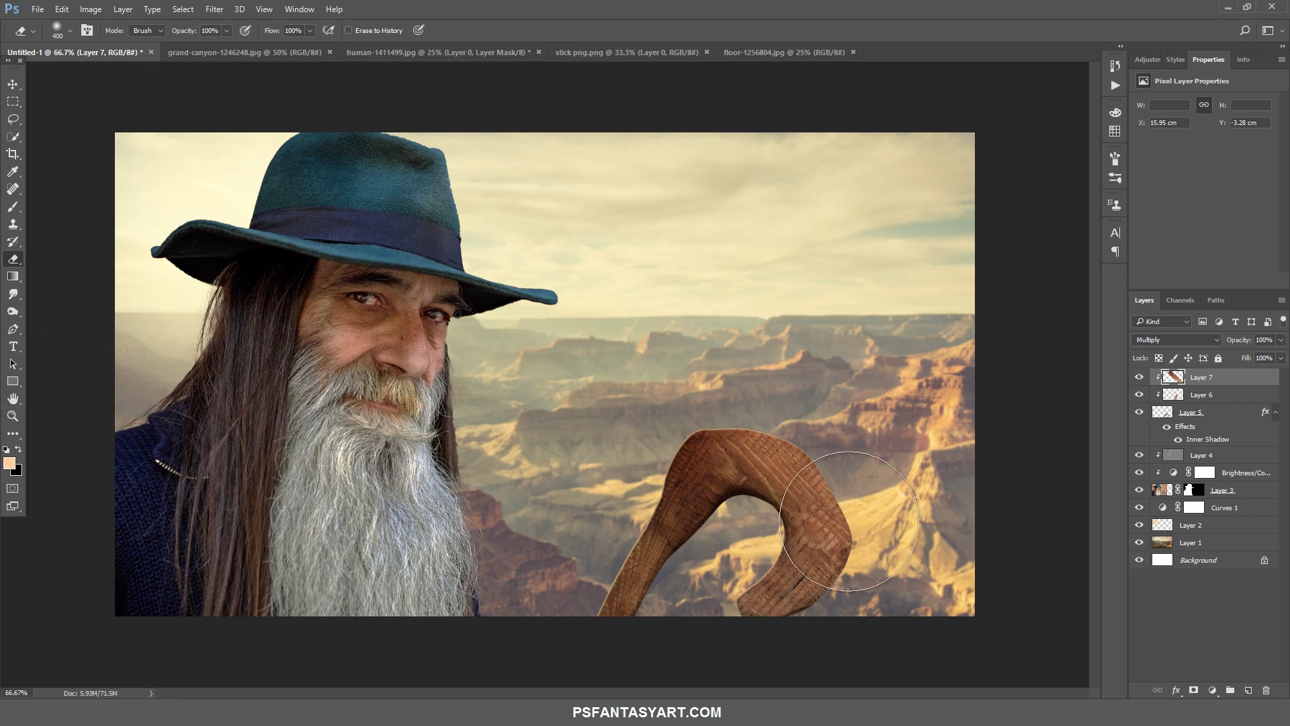
pyautogui.click(1221, 688)
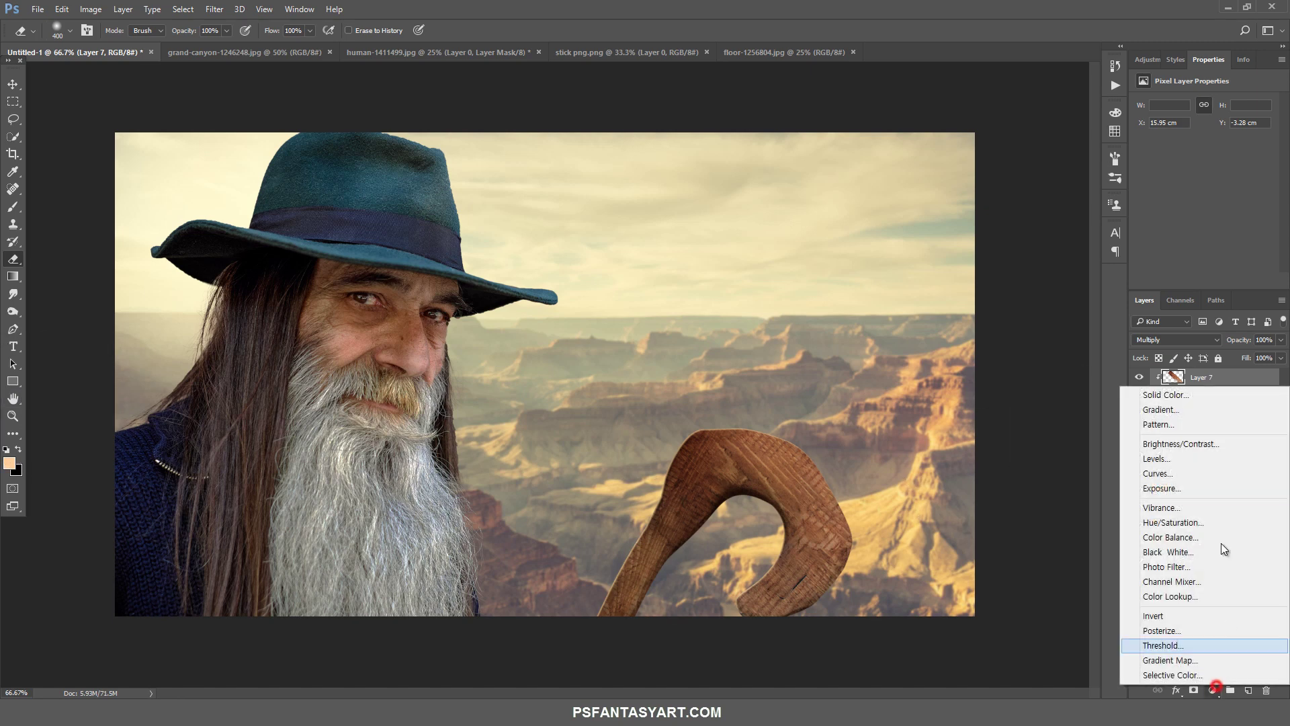
pyautogui.click(1179, 441)
pyautogui.keyDown('alt'); pyautogui.click(1241, 382); pyautogui.keyUp('alt')
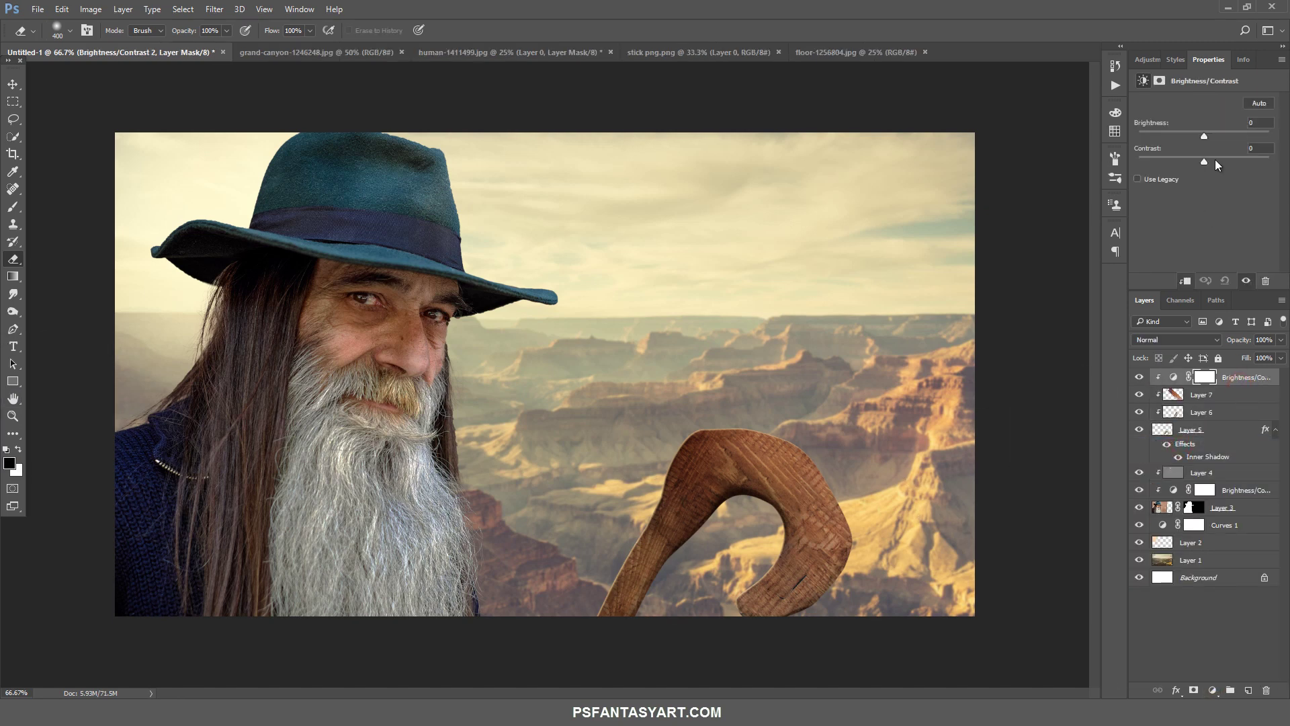
pyautogui.moveTo(1216, 160); pyautogui.dragTo(1138, 162)
pyautogui.moveTo(1205, 136); pyautogui.dragTo(1141, 134)
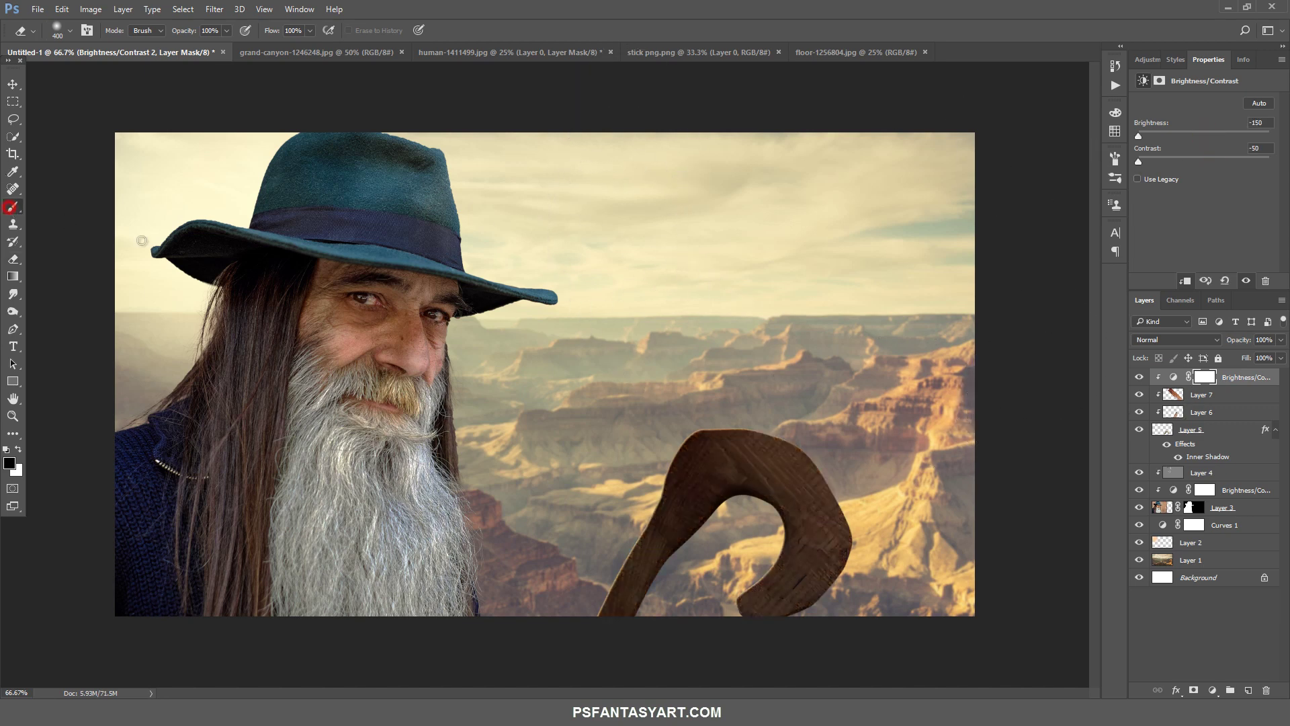
# With a soft round brush, paint the mask to lighten the staff's centre and right end.
pyautogui.press('b')
pyautogui.rightClick(440, 207)
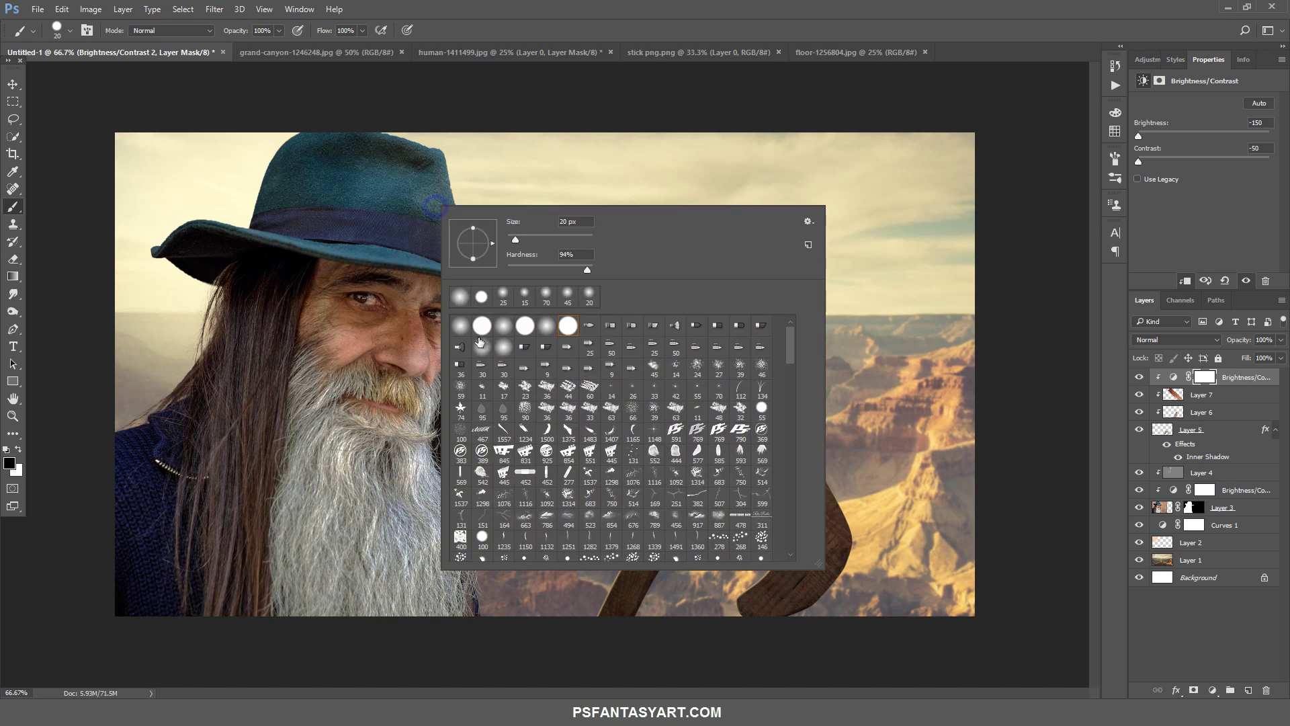
pyautogui.doubleClick(493, 336)
pyautogui.hotkey('ctrl', ']')
pyautogui.moveTo(723, 367)
pyautogui.mouseDown()
pyautogui.moveTo(694, 446)
pyautogui.moveTo(780, 423)
pyautogui.mouseUp()
pyautogui.press(']')
pyautogui.press(']')
pyautogui.press(']')
pyautogui.moveTo(862, 591); pyautogui.dragTo(834, 545)
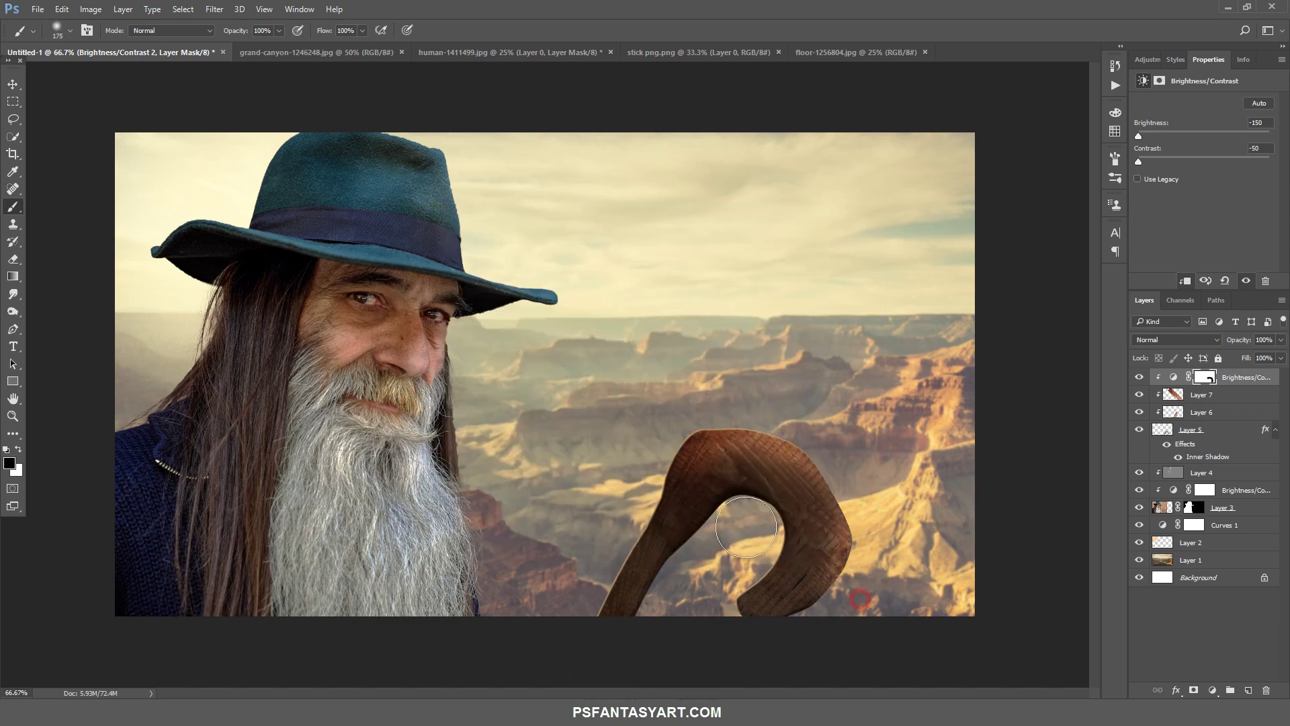
# Lighten the mask along the inner curve and upper-left edge, comparing with the darkening toggled.
pyautogui.press('[')
pyautogui.press('[')
pyautogui.moveTo(746, 517)
pyautogui.mouseDown()
pyautogui.moveTo(709, 588)
pyautogui.moveTo(596, 556)
pyautogui.mouseUp()
pyautogui.press(']')
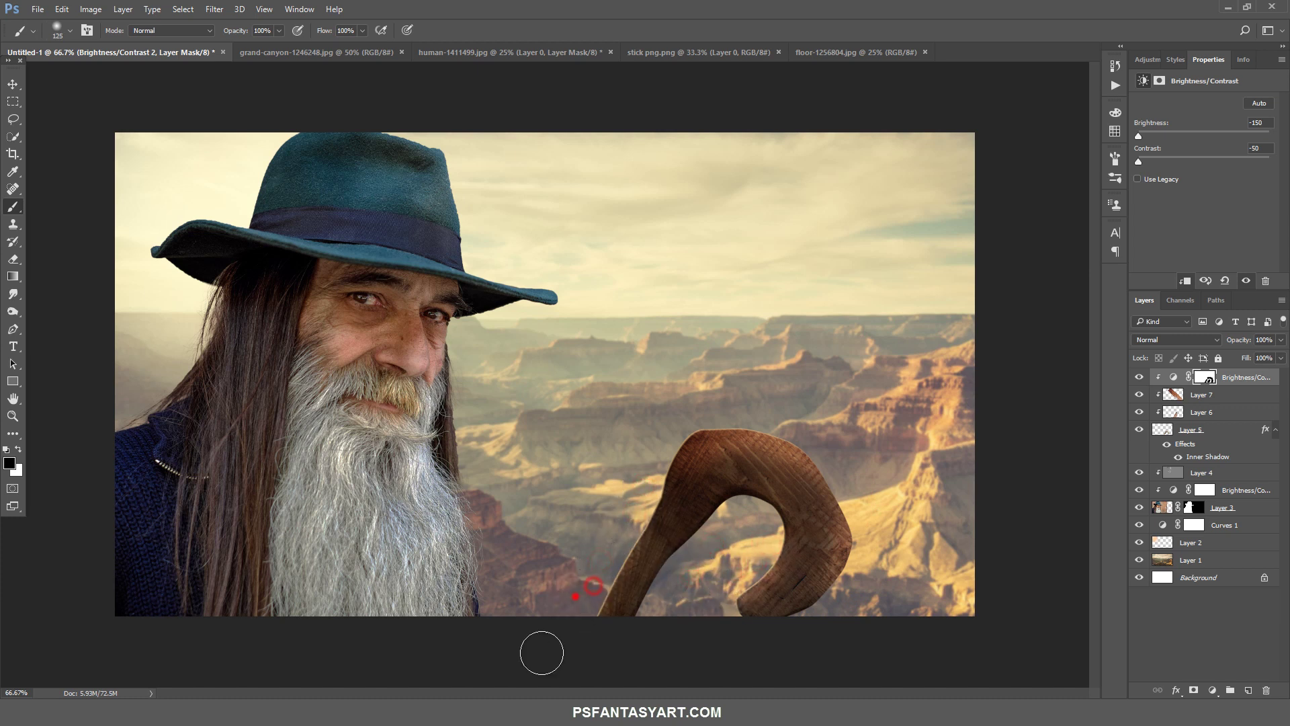
pyautogui.press('[')
pyautogui.click(1196, 378)
pyautogui.click(1139, 378)
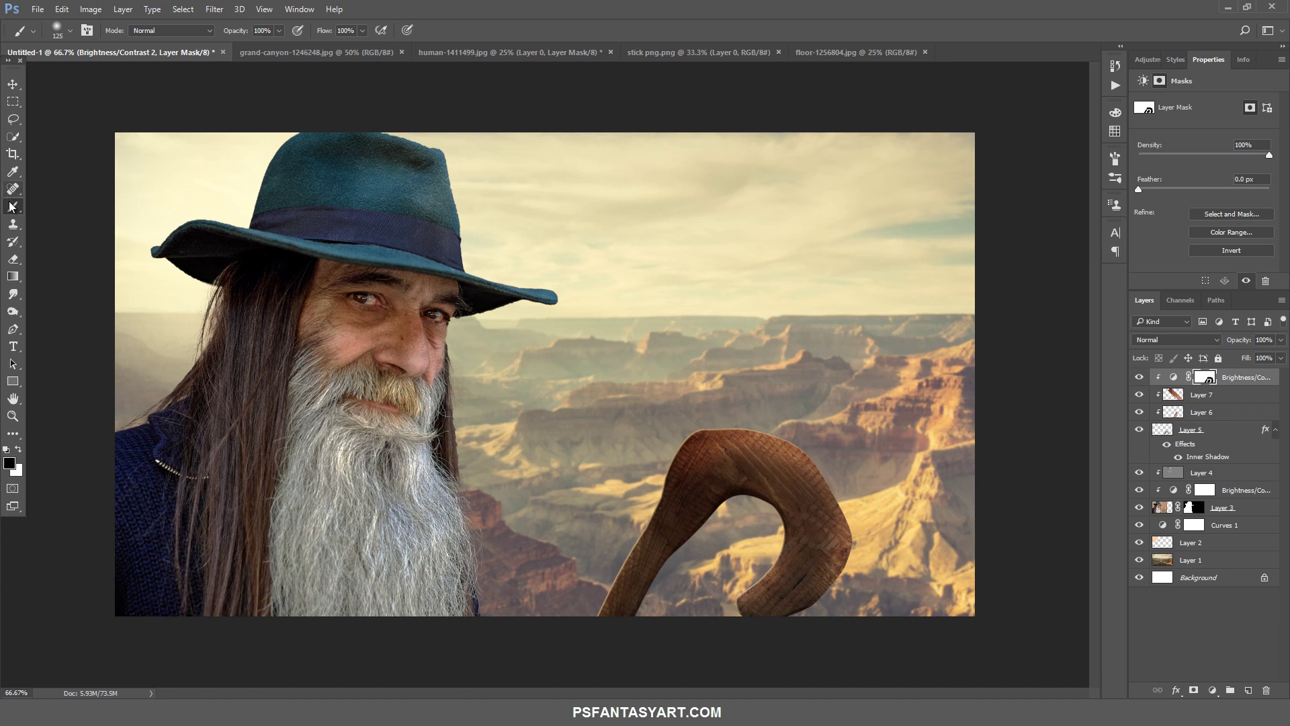
pyautogui.press(']')
pyautogui.press(']')
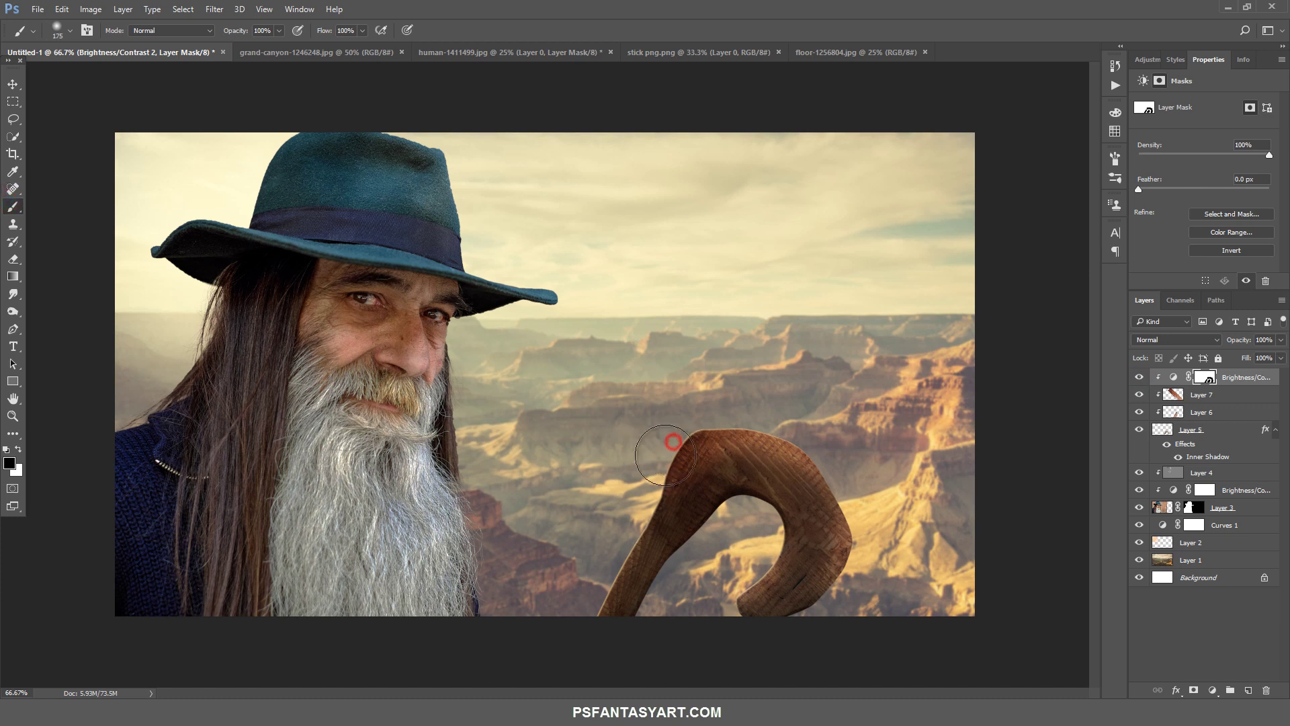
pyautogui.moveTo(662, 464)
pyautogui.mouseDown()
pyautogui.moveTo(677, 438)
pyautogui.moveTo(720, 426)
pyautogui.mouseUp()
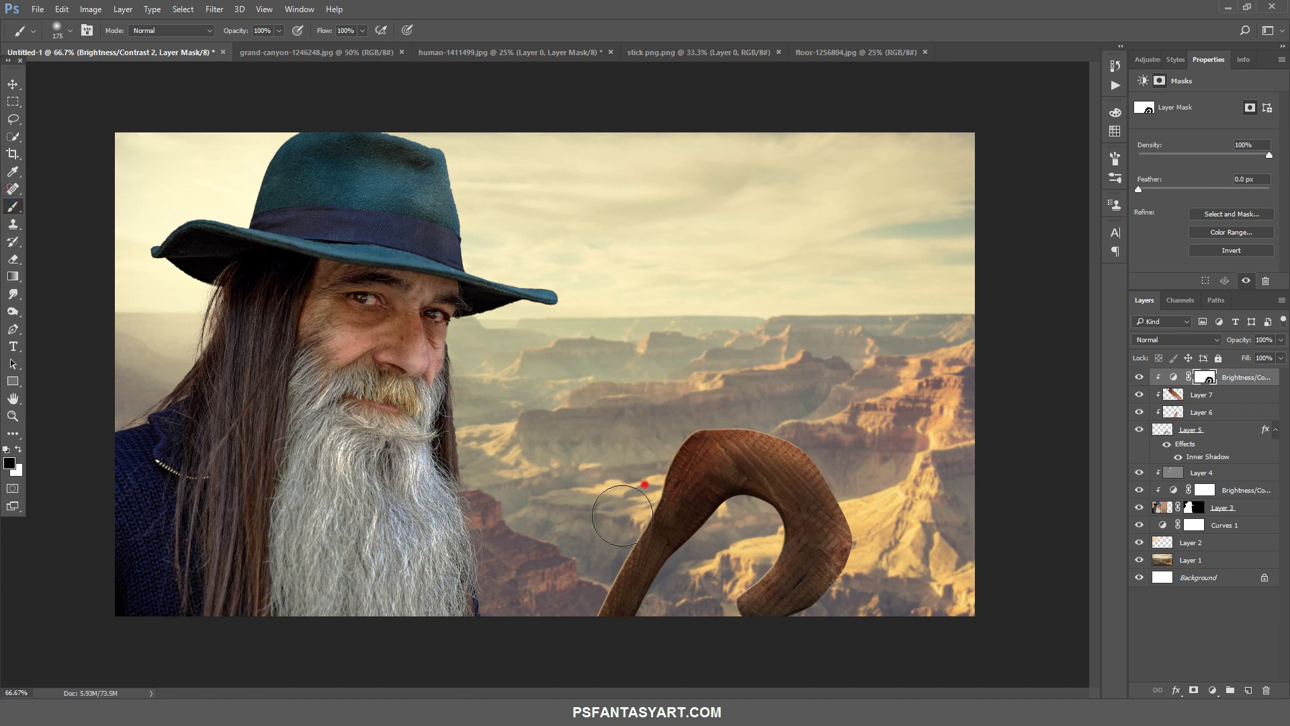
pyautogui.moveTo(632, 498); pyautogui.dragTo(599, 538)
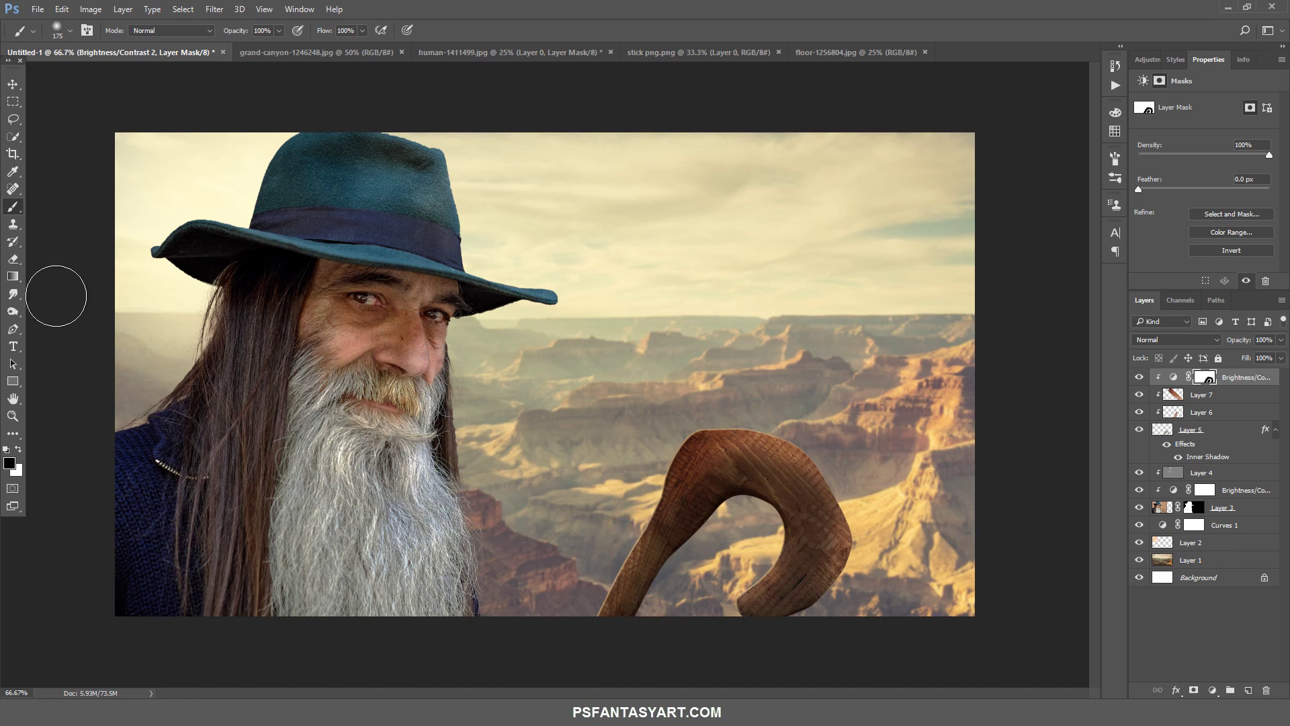
# Paint the darkening back in along the staff's inner curve and lower-right edge.
pyautogui.click(19, 448)
pyautogui.press('[')
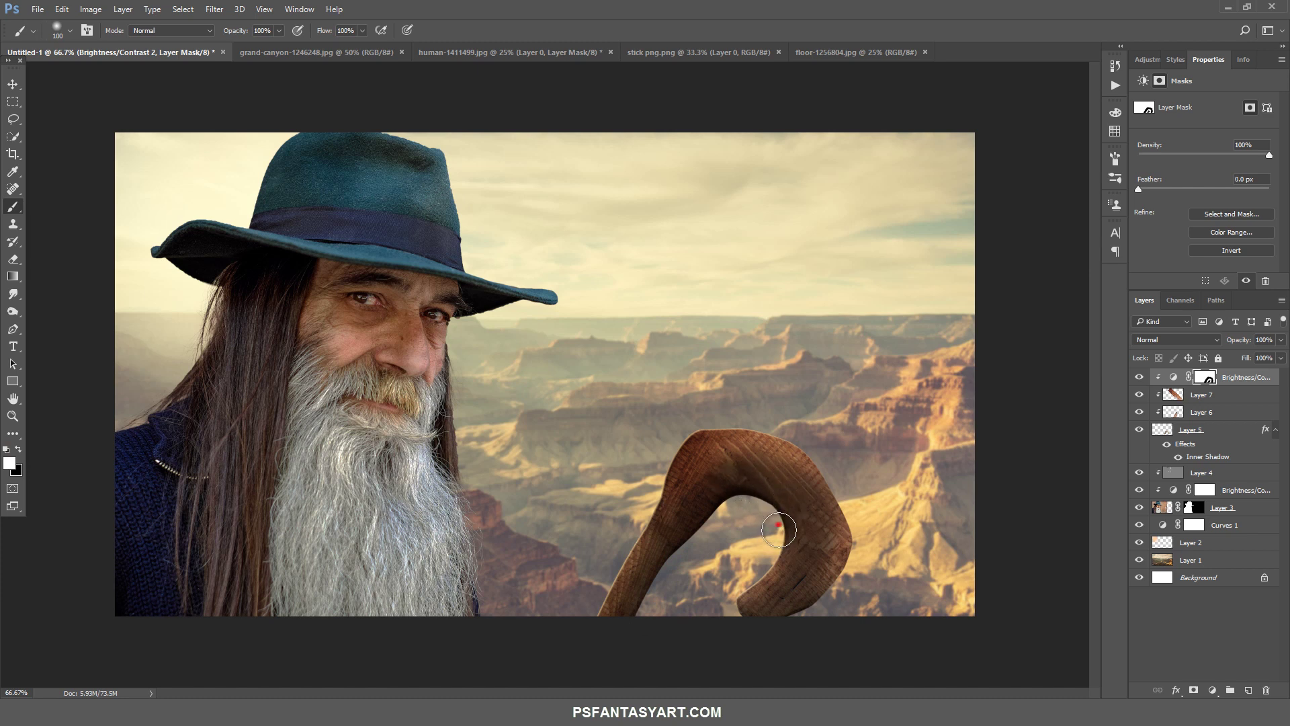
pyautogui.moveTo(779, 530); pyautogui.dragTo(761, 572)
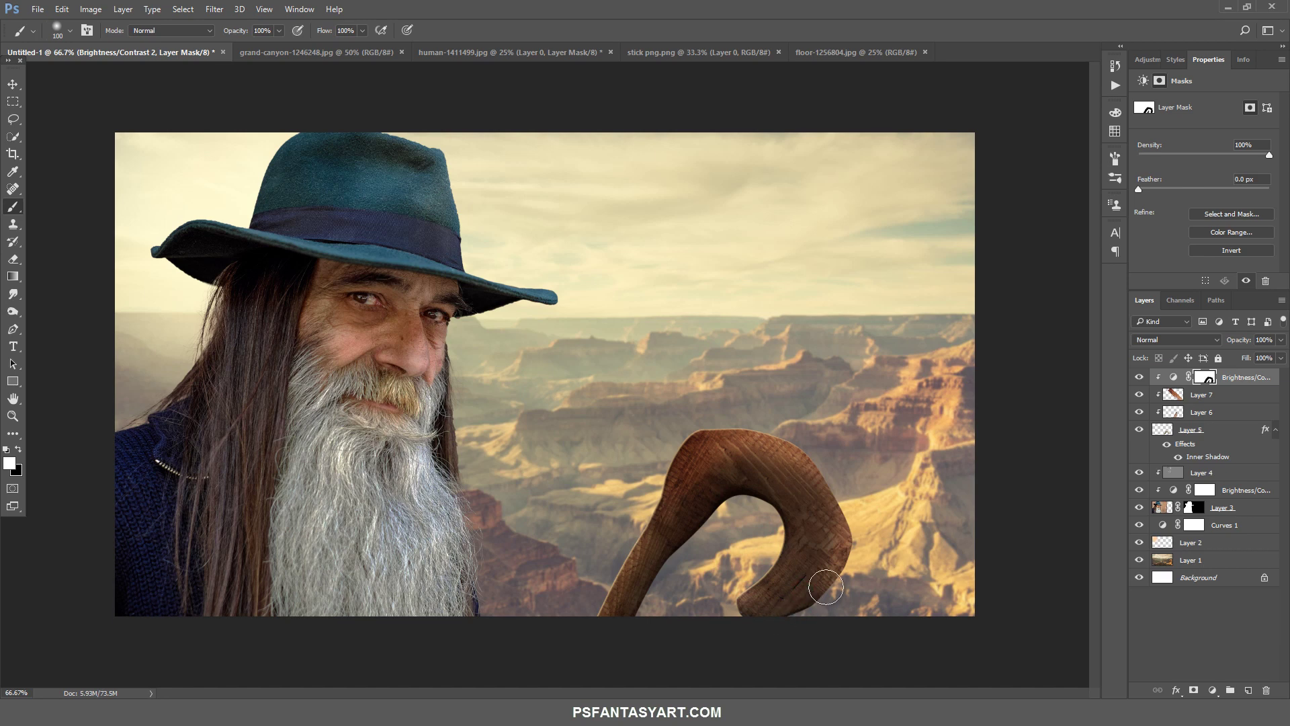
pyautogui.moveTo(826, 587); pyautogui.dragTo(807, 603)
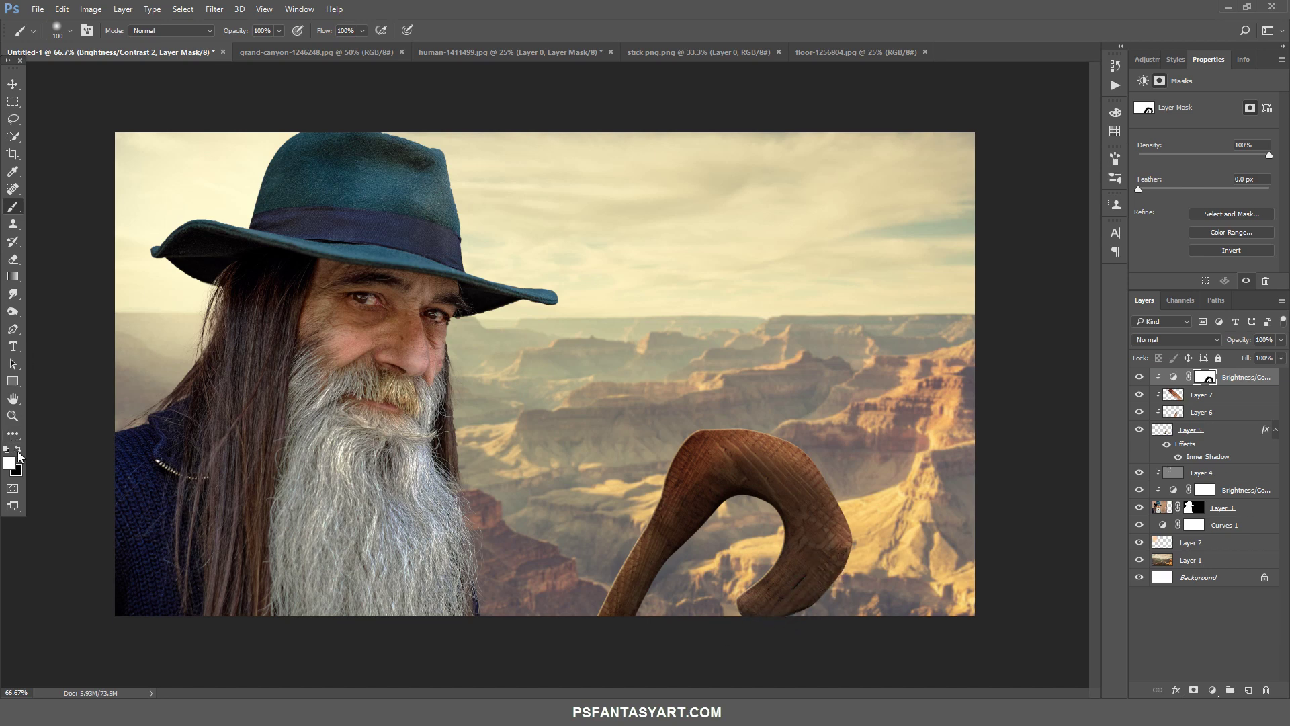
pyautogui.moveTo(729, 557); pyautogui.dragTo(717, 589)
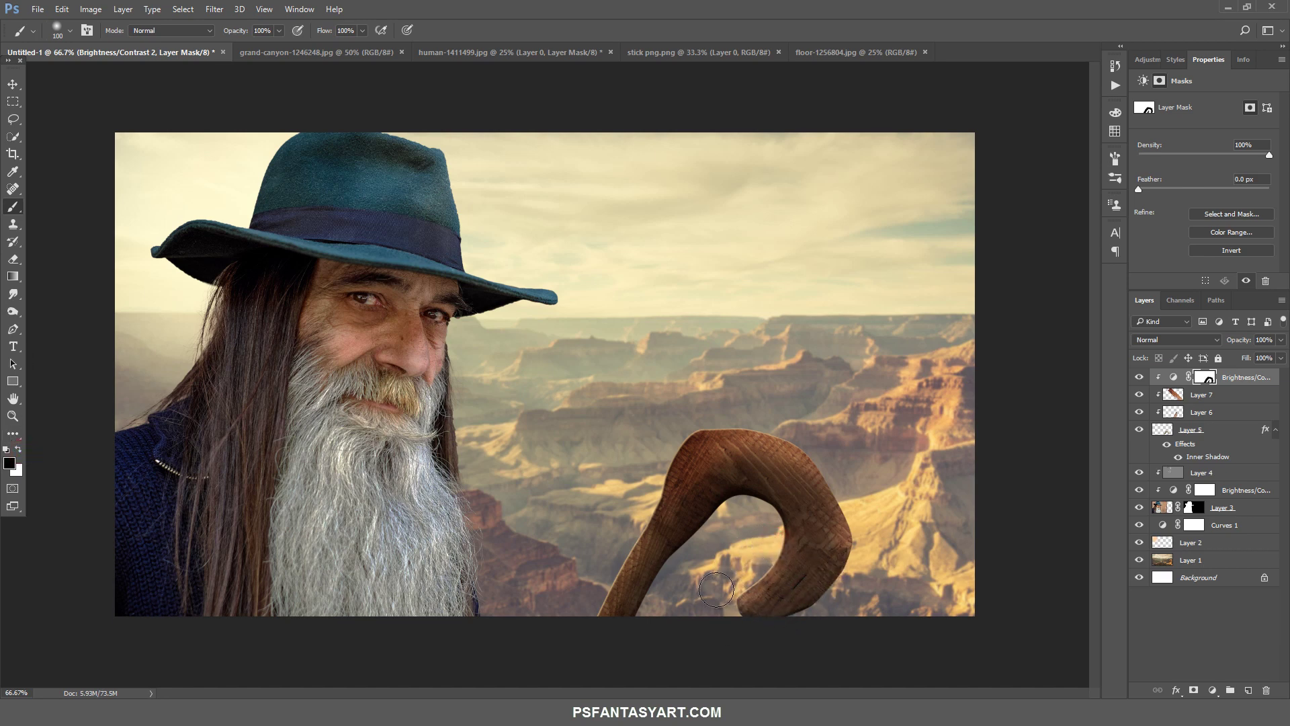
pyautogui.moveTo(765, 539); pyautogui.dragTo(777, 532)
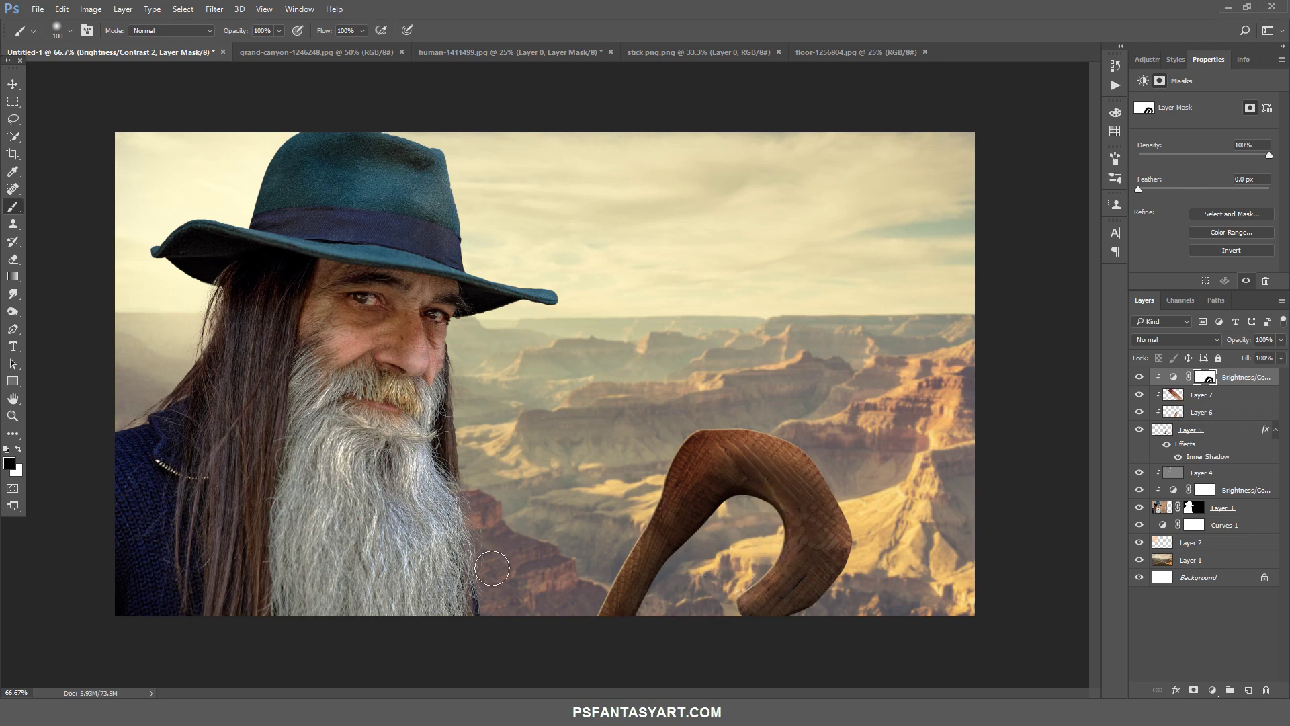
# Group Layer 5 through Brightness/Contrast 2, then scale it 105%, rotate -2.32° and lower slightly.
pyautogui.keyDown('shift'); pyautogui.click(1208, 435); pyautogui.keyUp('shift')
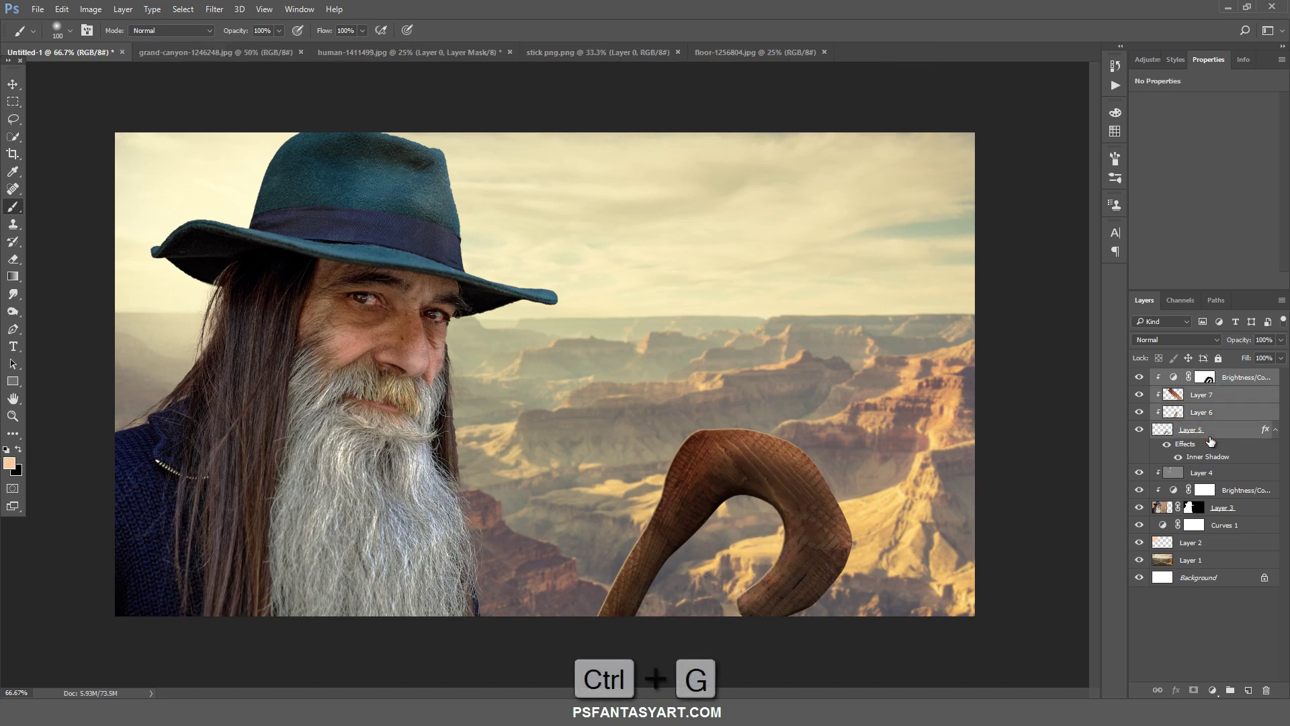
pyautogui.hotkey('ctrl', 'g')
pyautogui.hotkey('ctrl', 't')
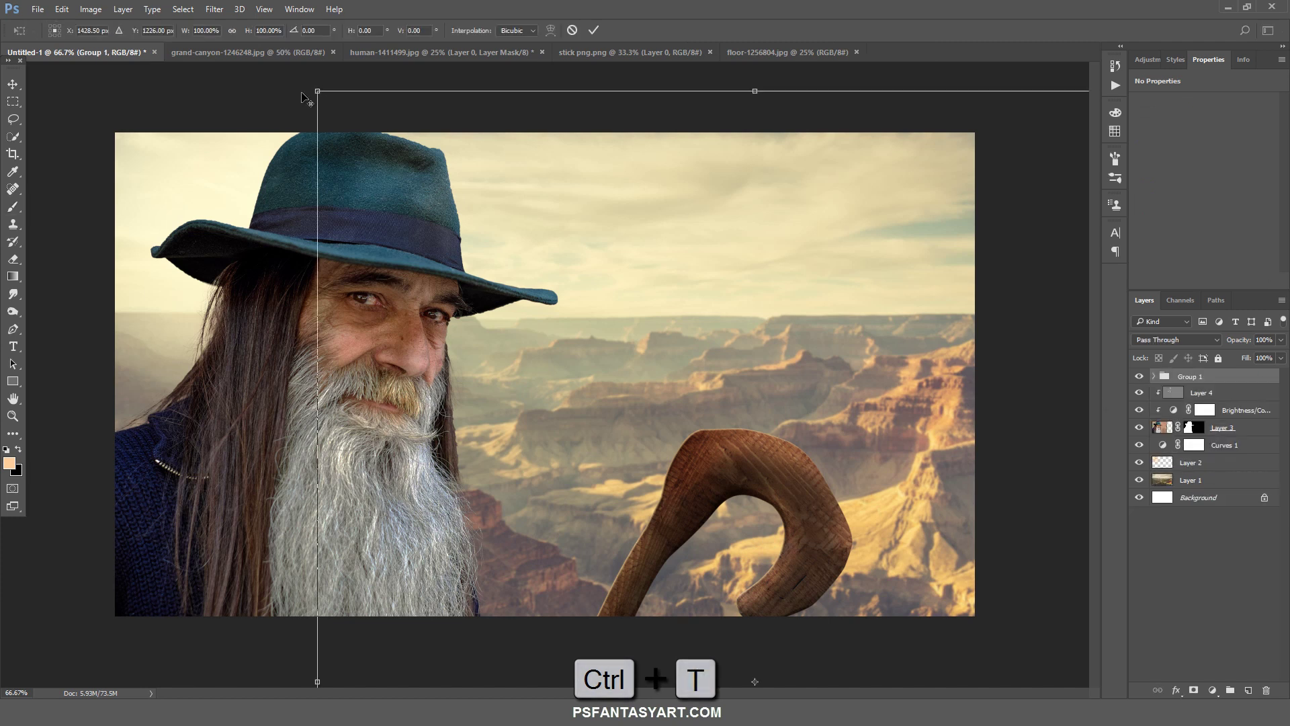
pyautogui.moveTo(316, 92); pyautogui.dragTo(294, 59)
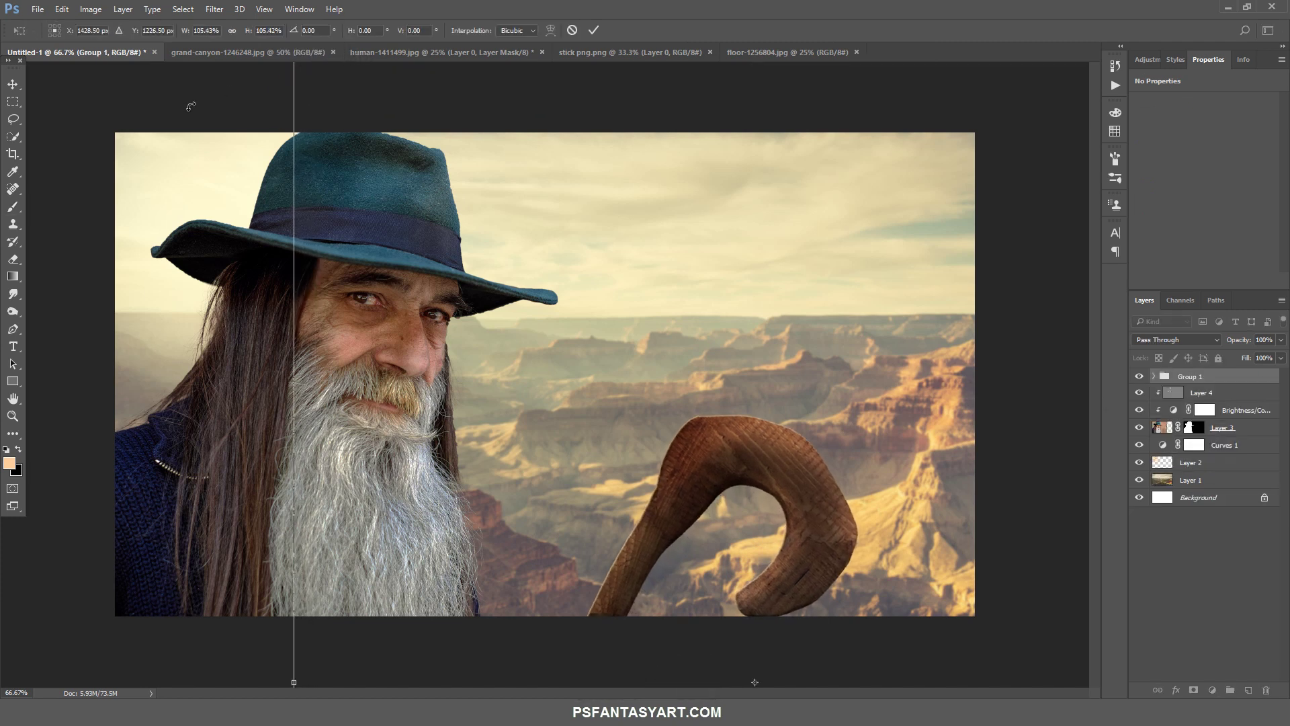
pyautogui.moveTo(188, 109); pyautogui.dragTo(327, 176)
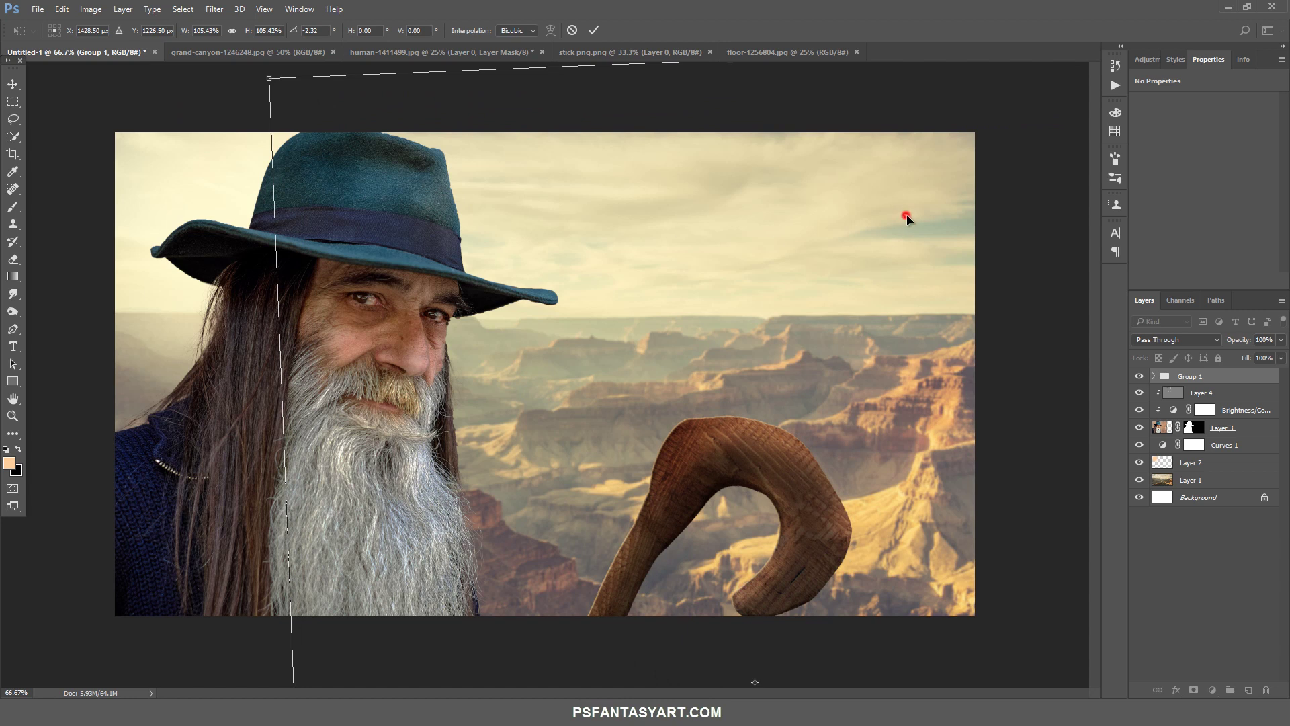
pyautogui.moveTo(907, 219); pyautogui.dragTo(907, 226)
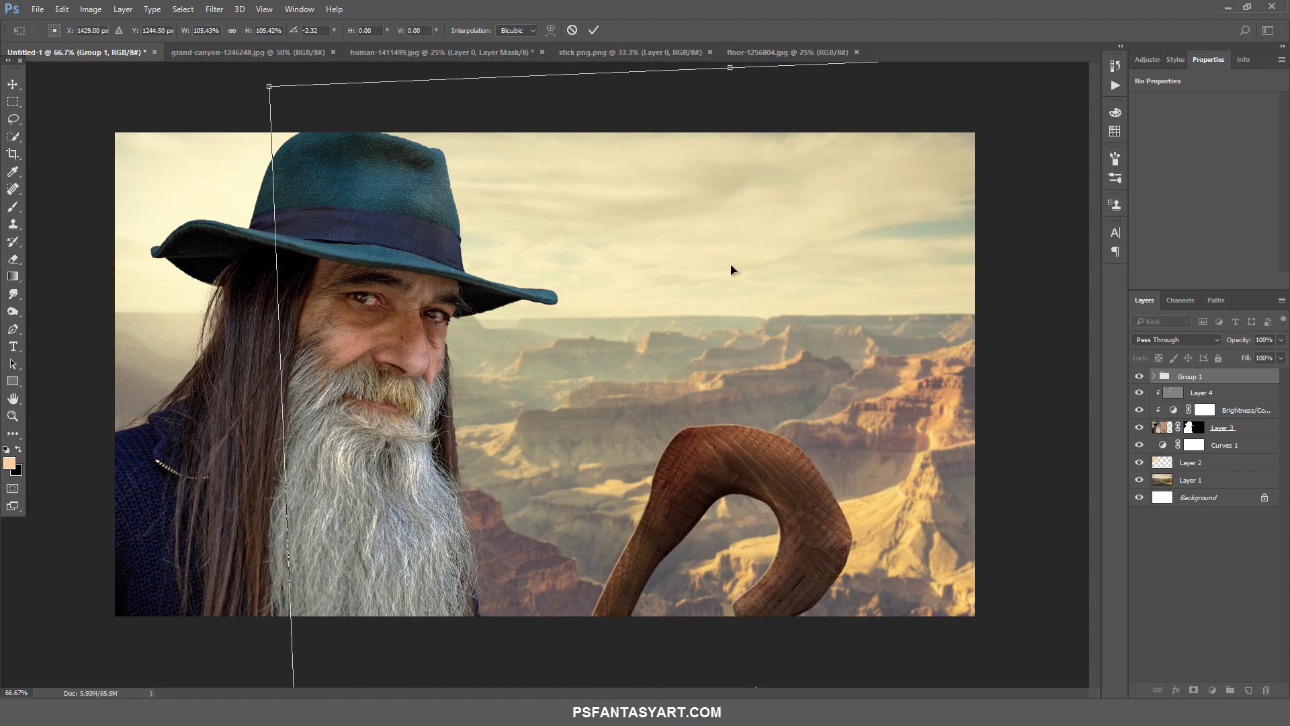
pyautogui.click(594, 30)
# Add a Photo Filter layer using Warming Filter (LBA) at 45% density.
pyautogui.press('b')
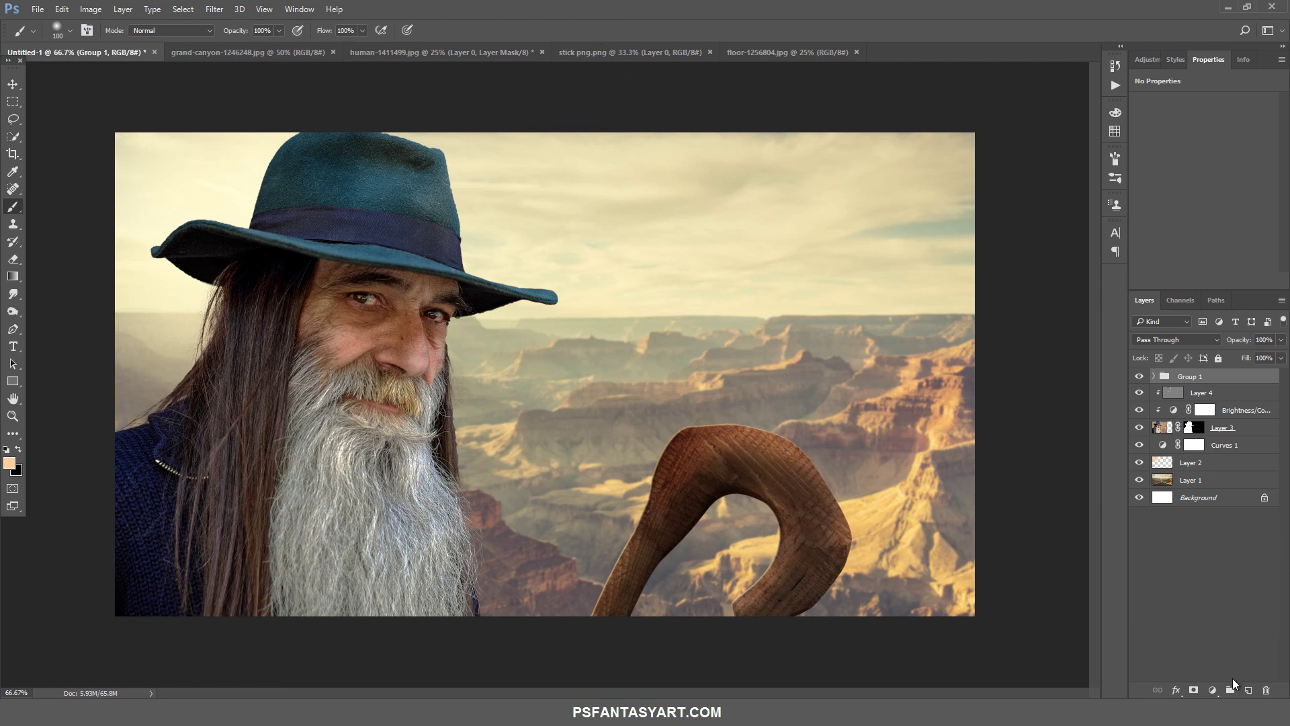
pyautogui.click(1220, 686)
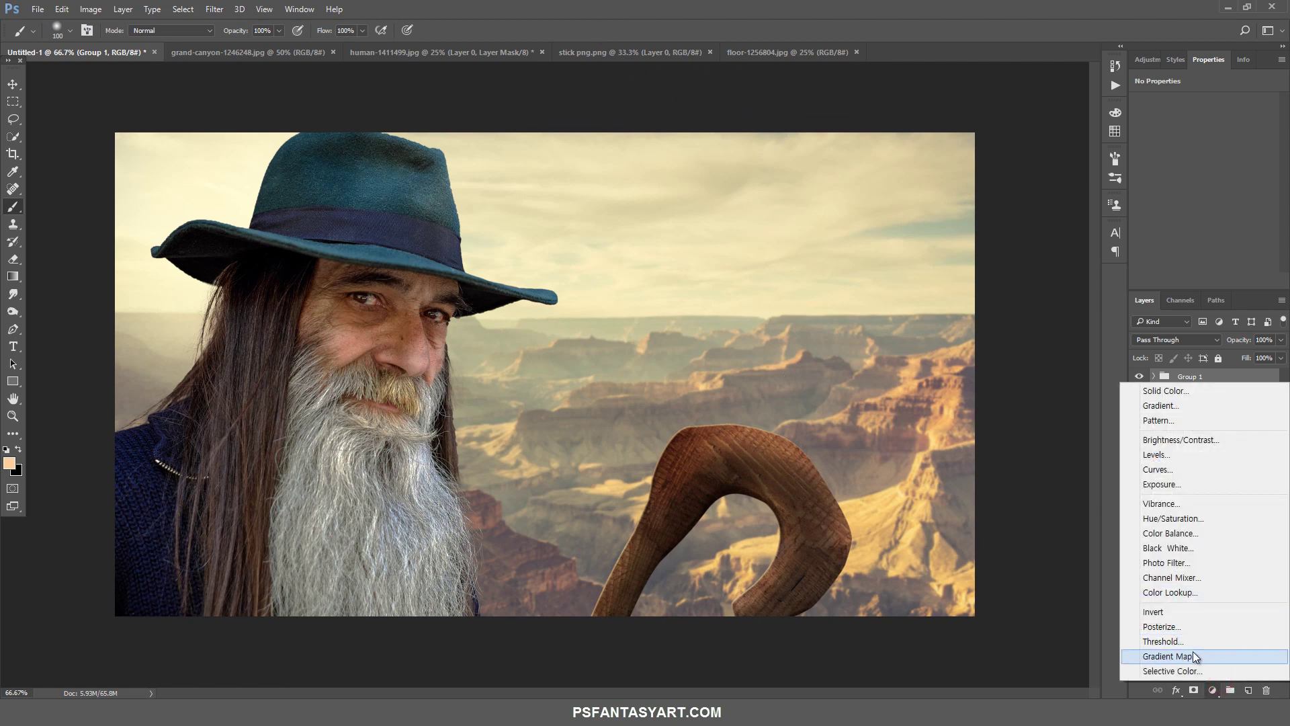
pyautogui.click(1183, 561)
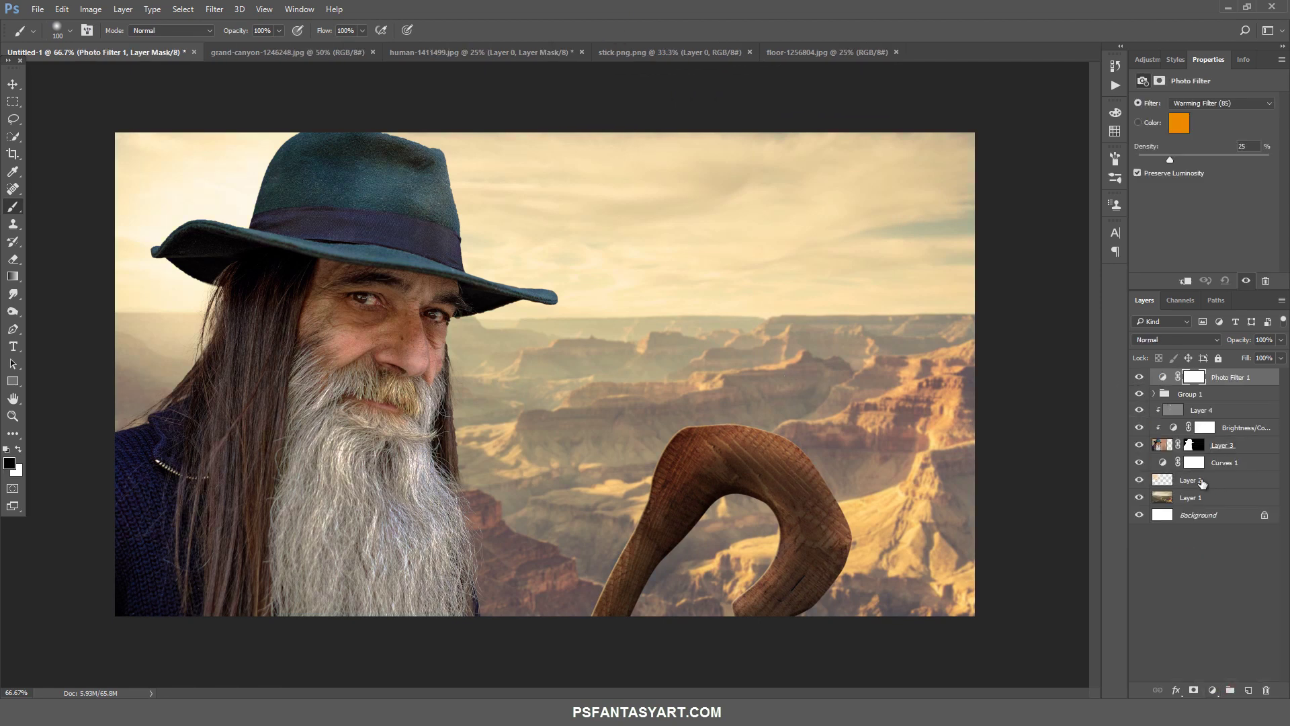
pyautogui.click(1221, 105)
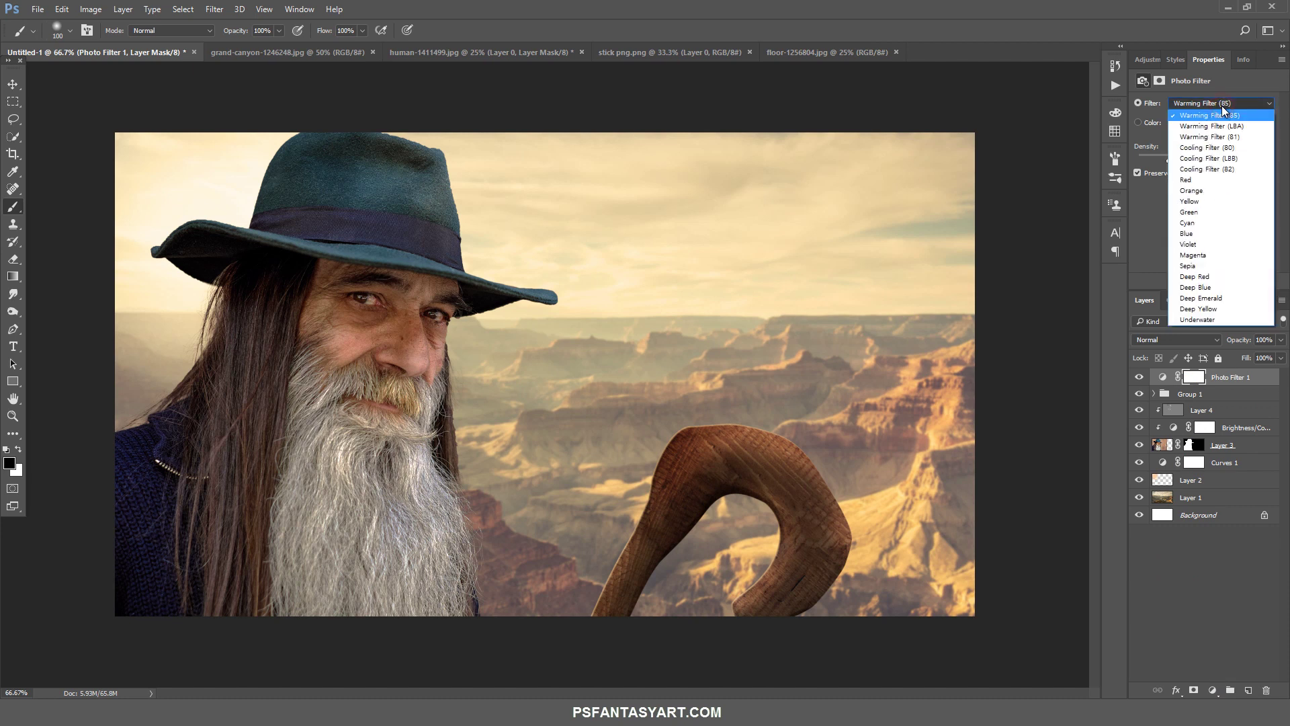
pyautogui.click(1227, 122)
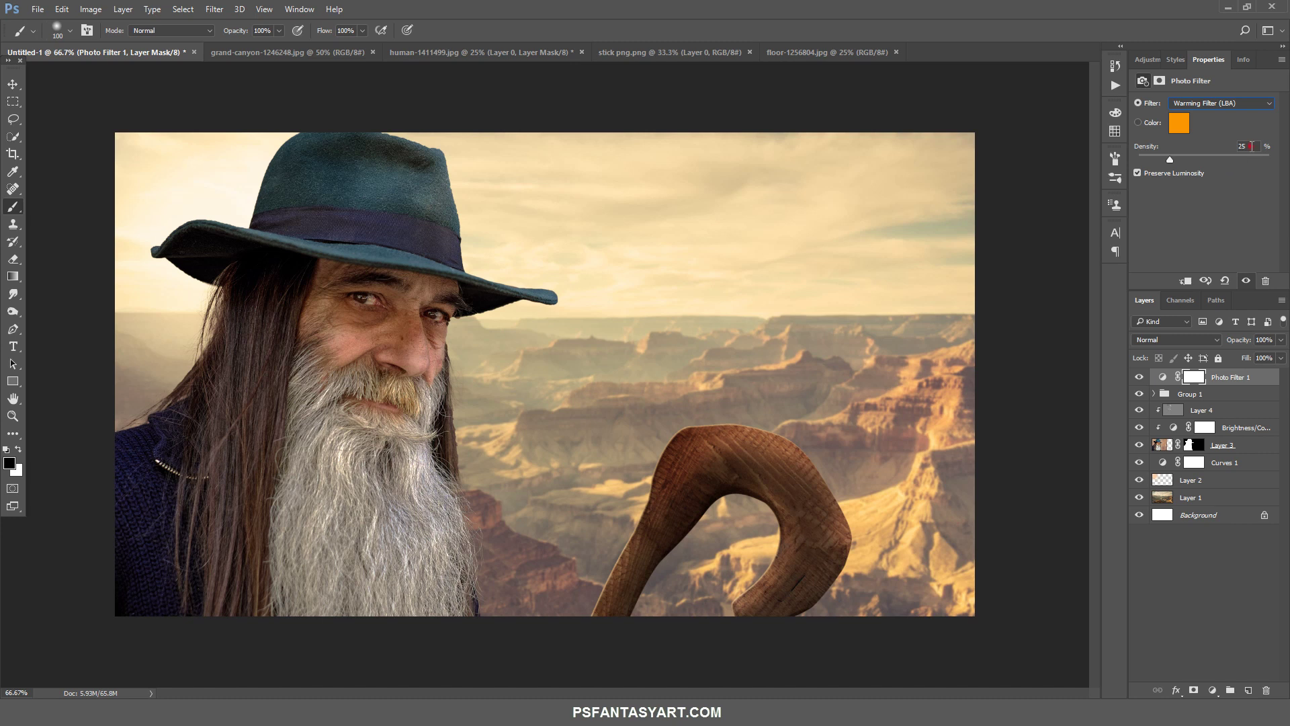
pyautogui.click(1199, 155)
pyautogui.click(1221, 685)
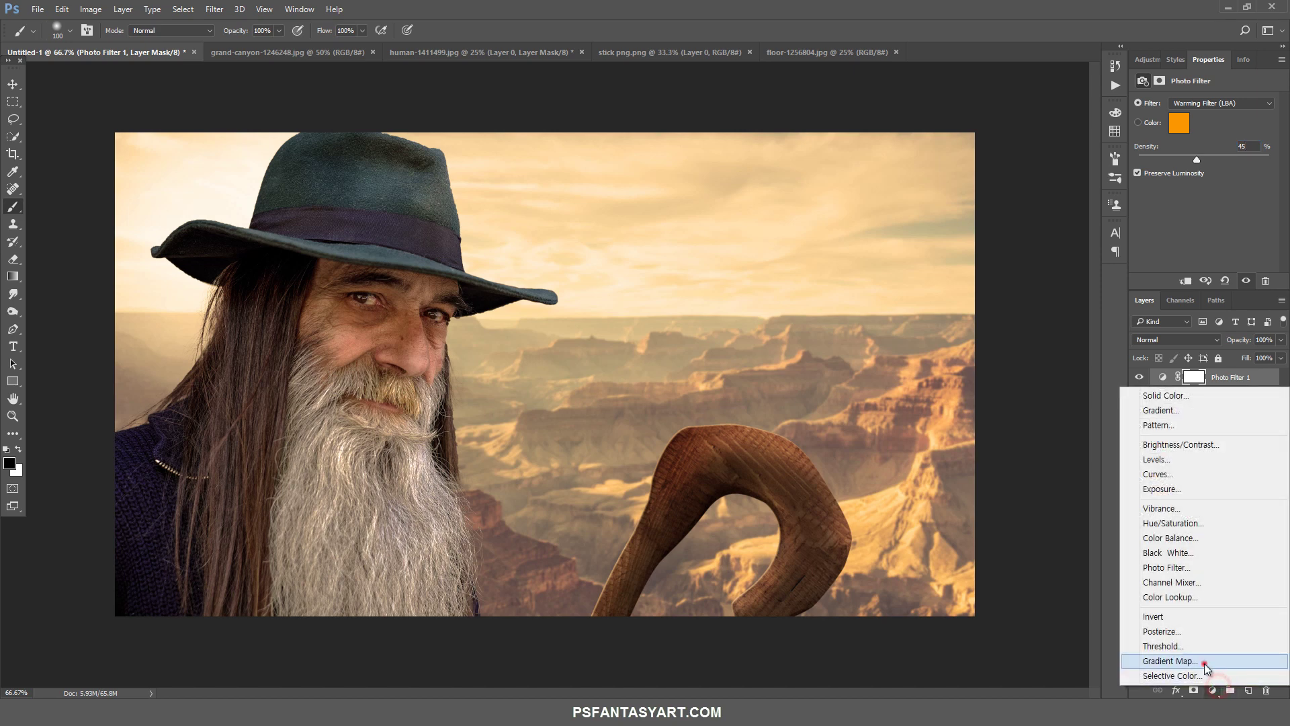
# Add a Gradient Map with stops #714417 brown and #FFB574 peach.
pyautogui.click(1204, 664)
pyautogui.click(1195, 107)
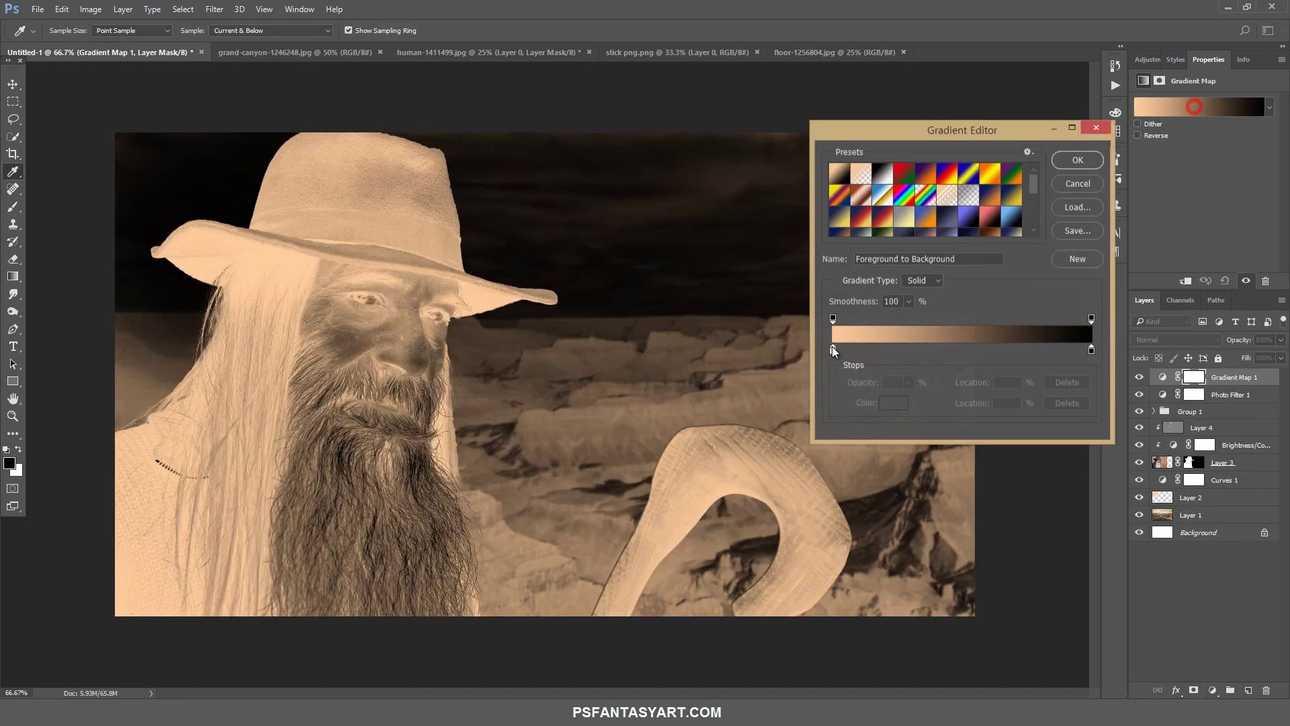
pyautogui.click(883, 173)
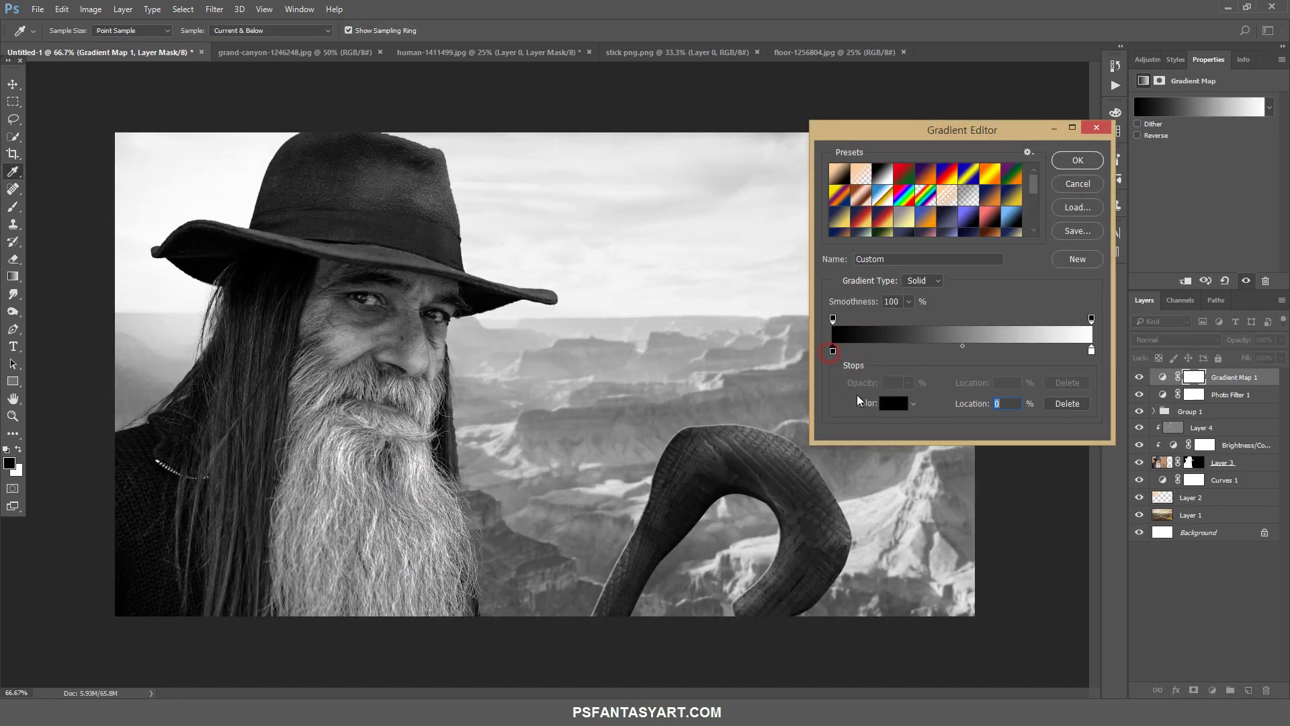
pyautogui.click(894, 403)
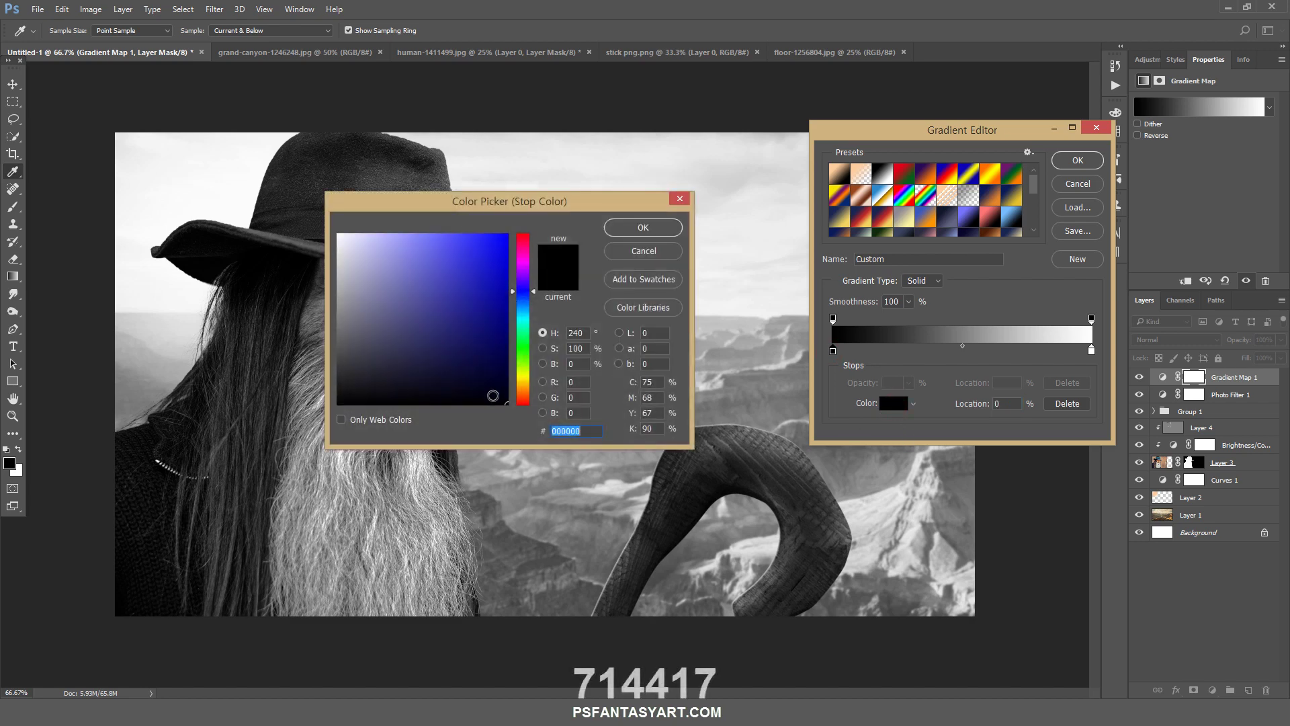
pyautogui.write('71')
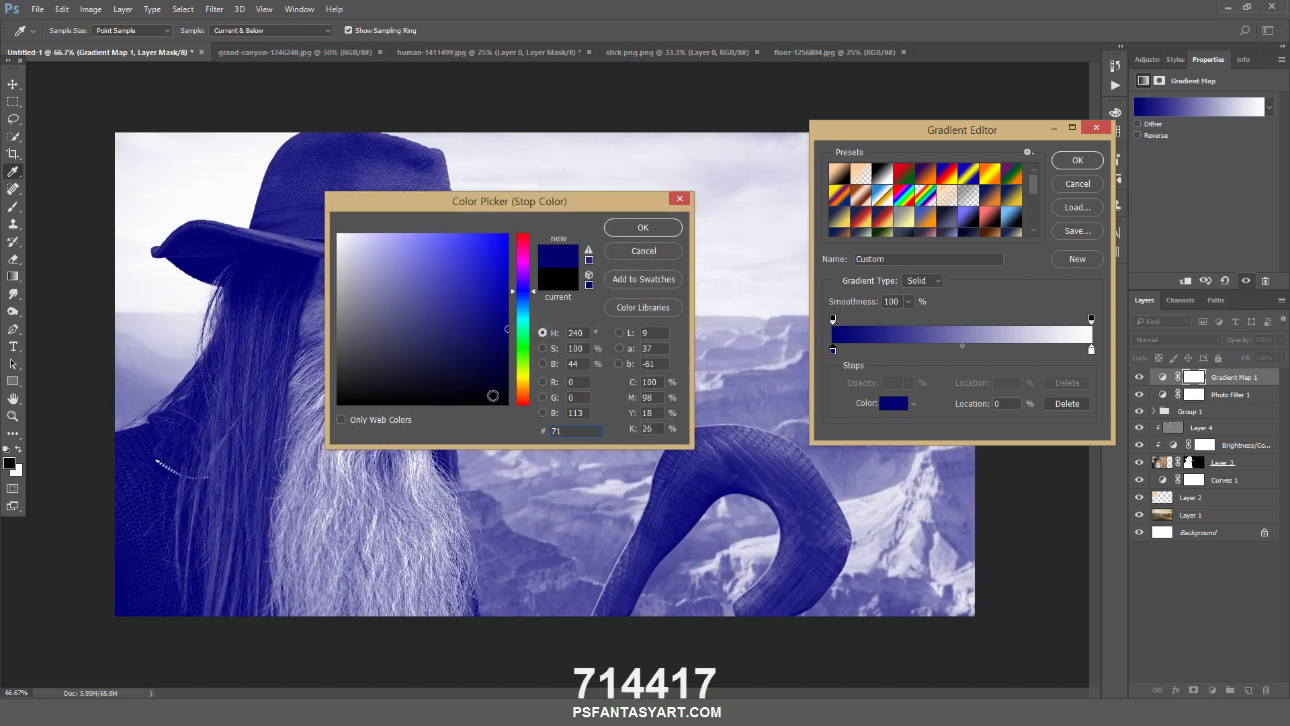
pyautogui.write('4417')
pyautogui.press('Return')
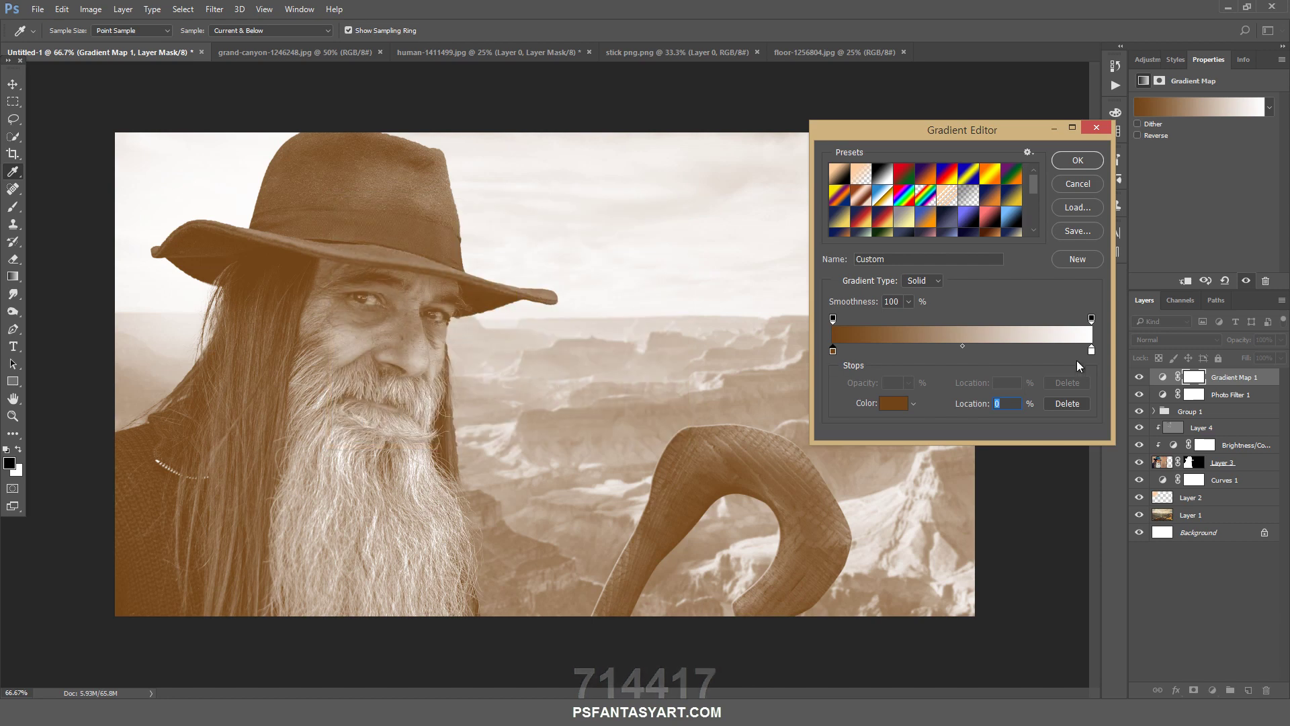
pyautogui.click(895, 404)
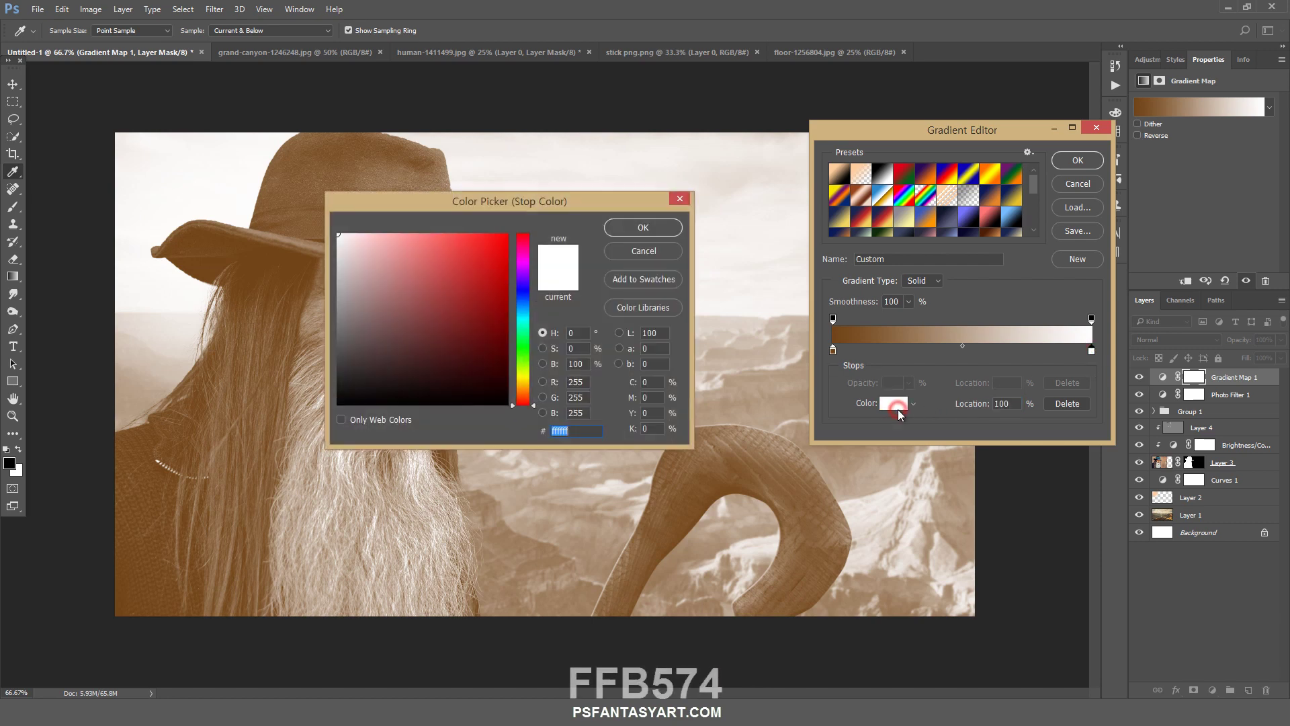
pyautogui.write('ffb5')
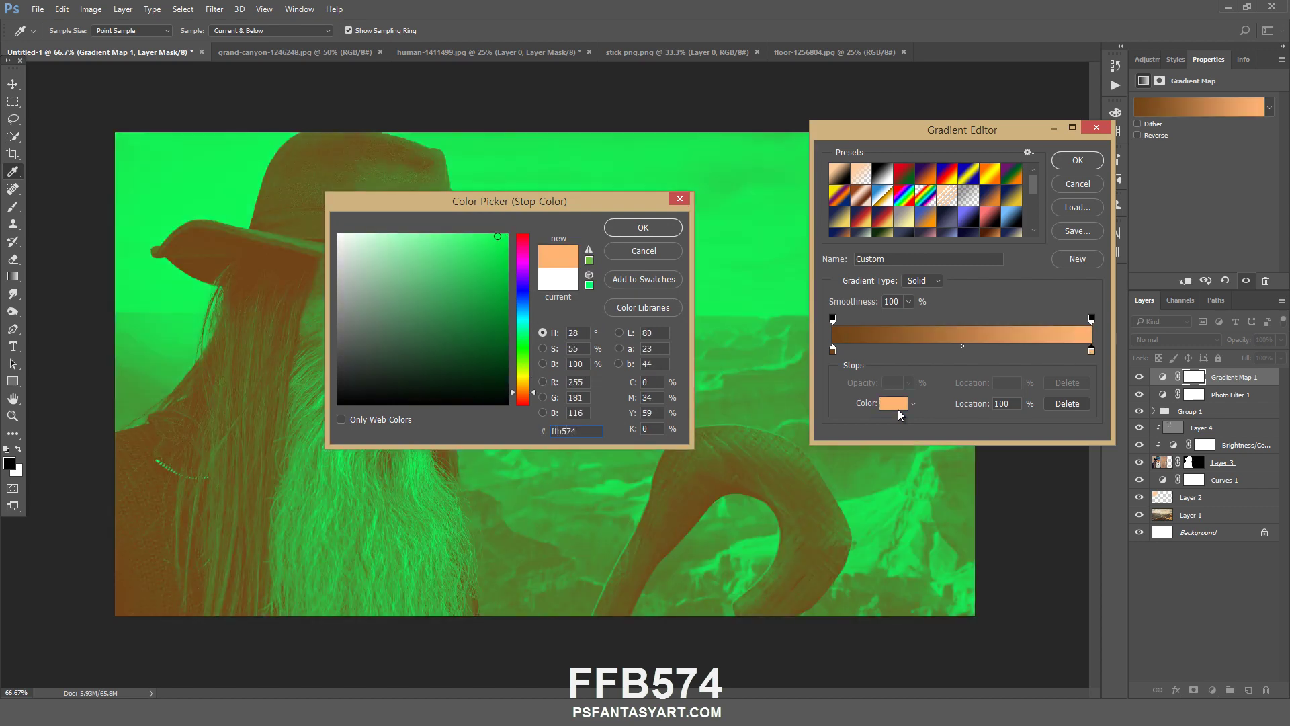
pyautogui.write('74')
pyautogui.click(669, 227)
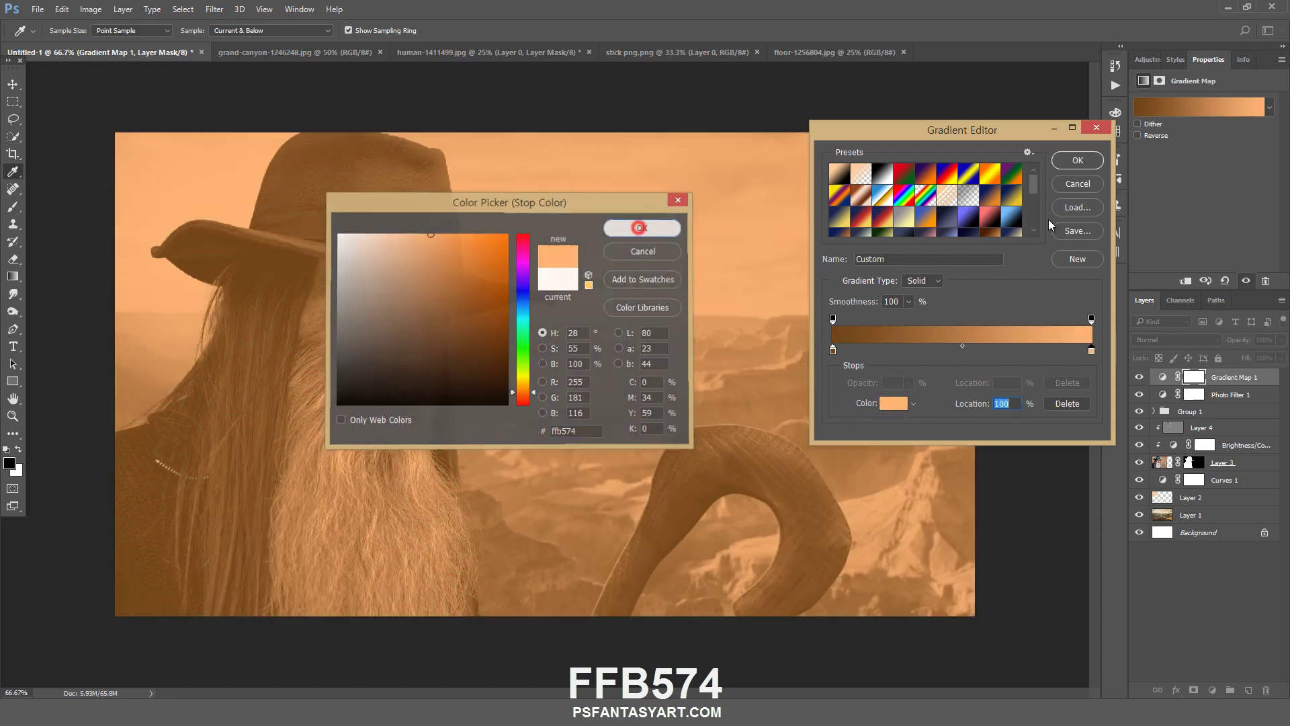
pyautogui.click(1074, 161)
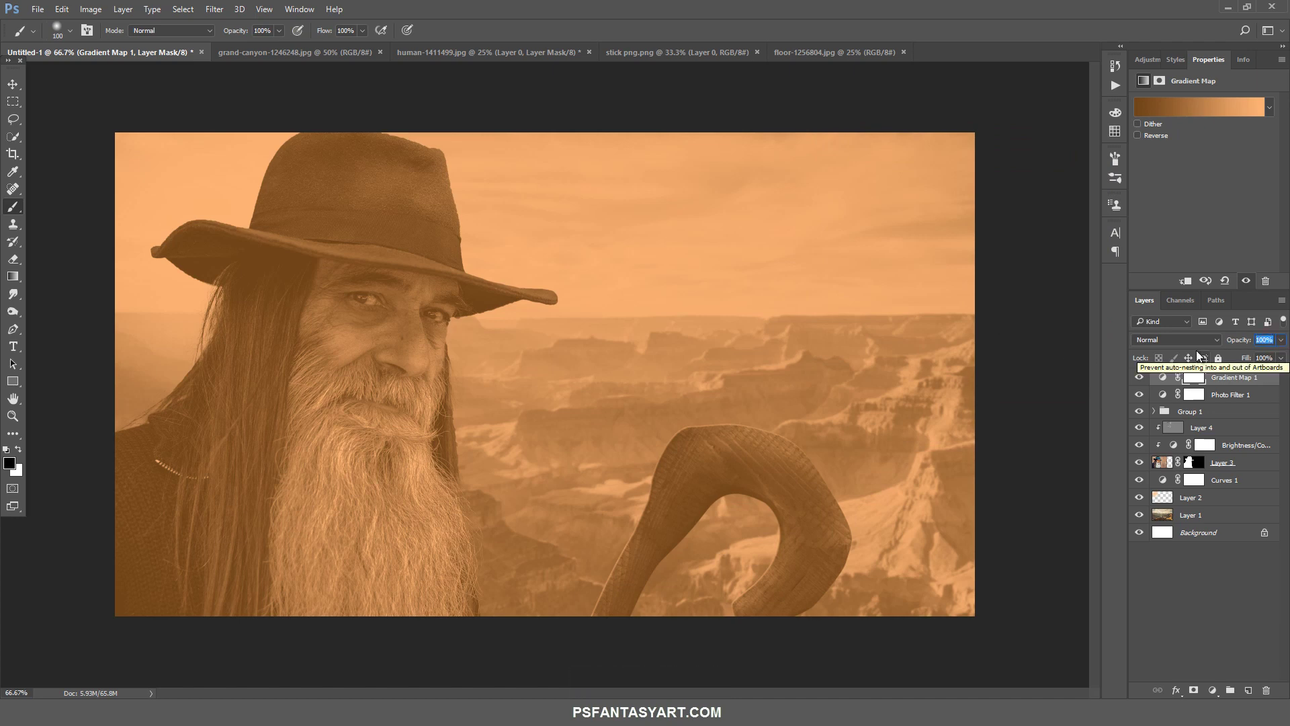
# Set the gradient map to Soft Light at 70% opacity and compare before and after.
pyautogui.write('70')
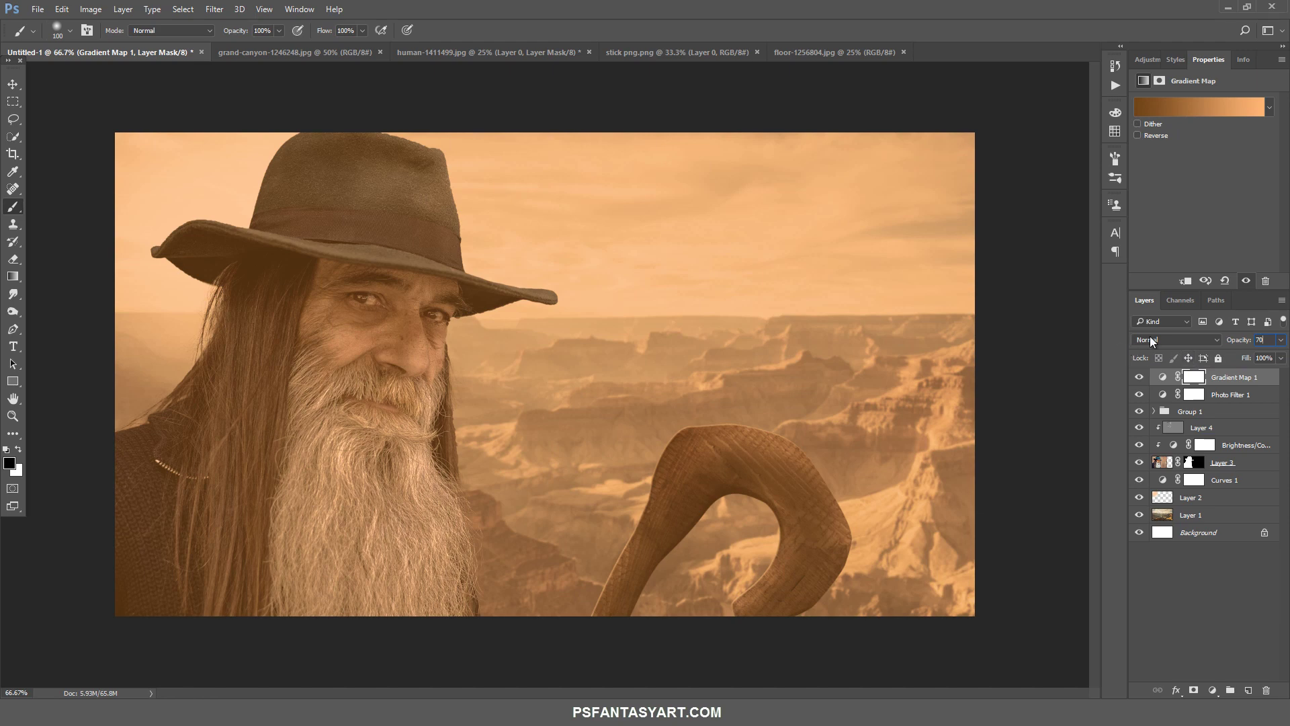
pyautogui.click(1151, 340)
pyautogui.click(1150, 481)
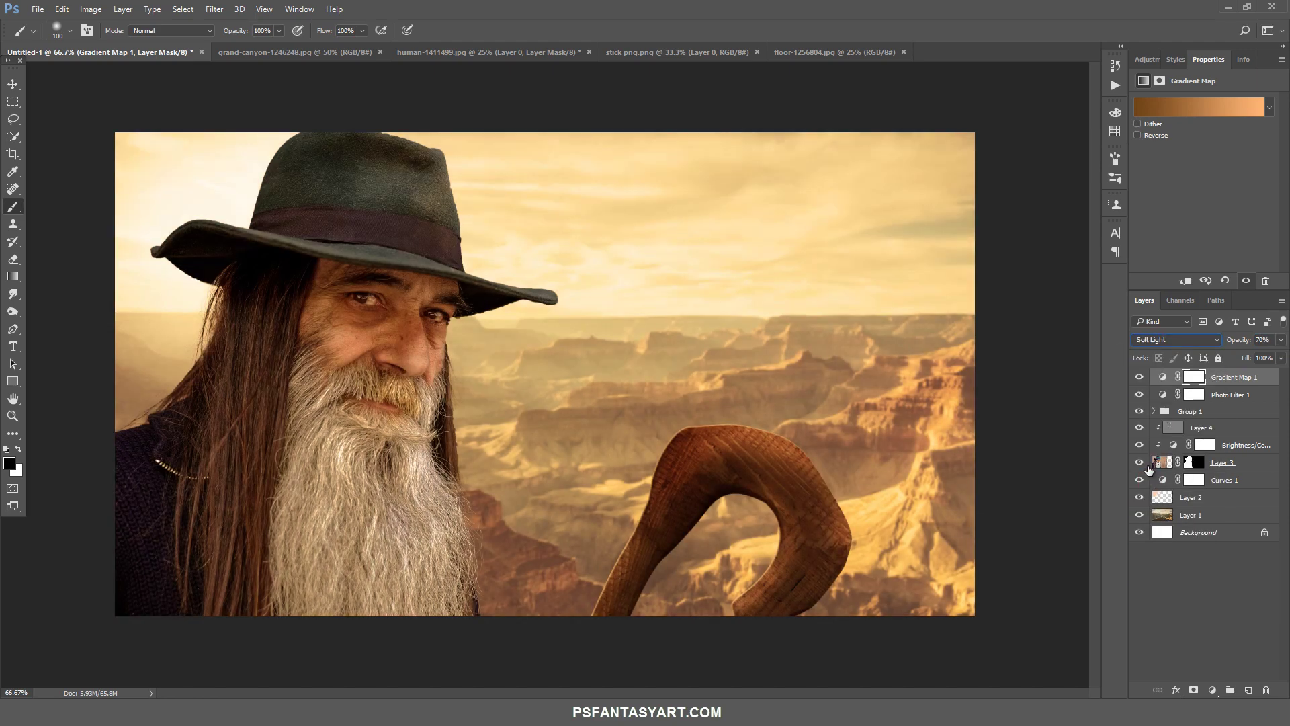
pyautogui.click(1137, 377)
# Save the composition and add a new empty layer above Curves 1.
pyautogui.hotkey('ctrl', 's')
pyautogui.press('z')
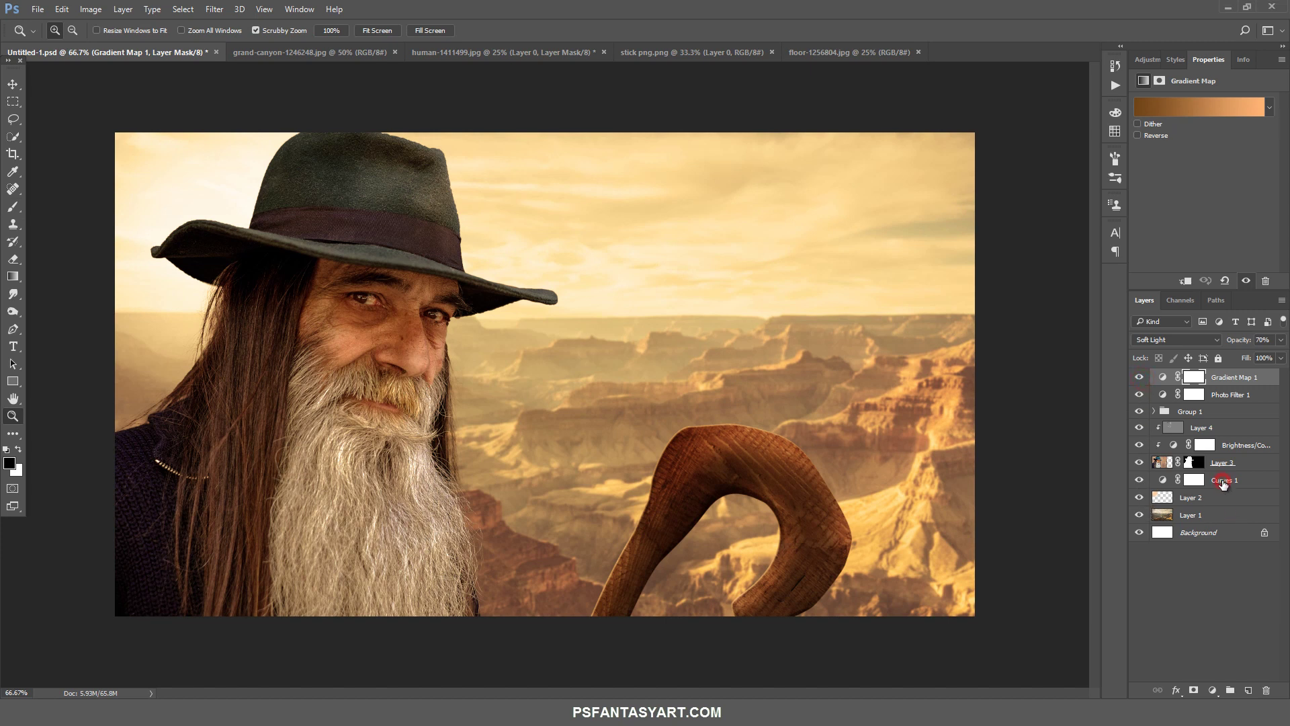
pyautogui.click(1222, 481)
pyautogui.click(1247, 688)
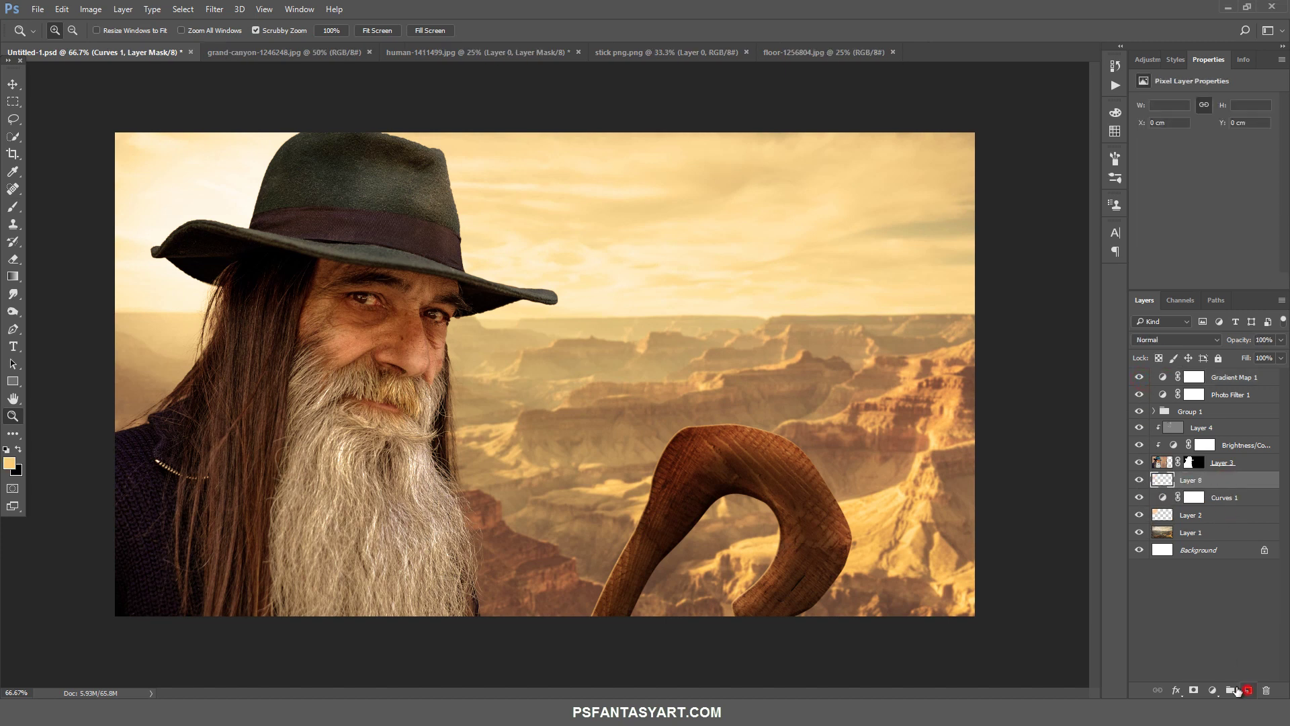
# Set the foreground colour to peach #FFCF72.
pyautogui.click(10, 463)
pyautogui.write('ffcf72')
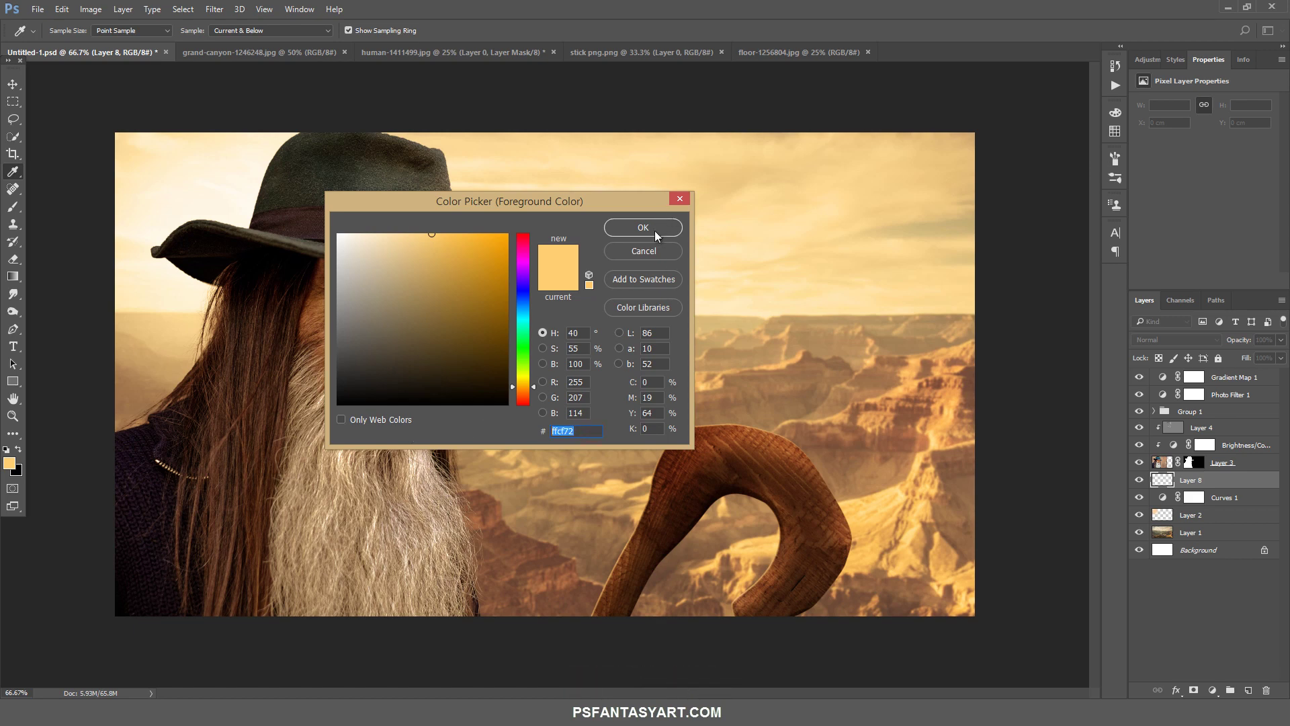
pyautogui.click(582, 431)
pyautogui.click(656, 228)
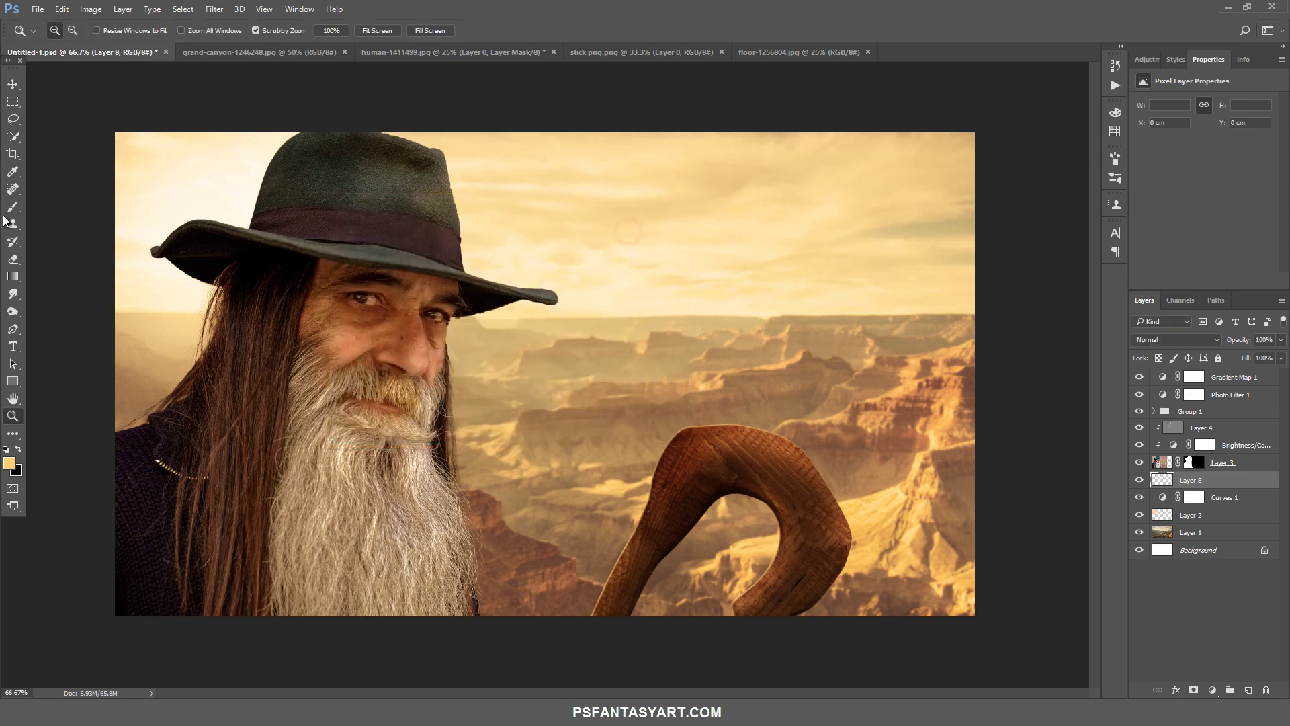
# Paint a soft peach glow down the beard's right edge with a large brush, blended as Screen.
pyautogui.click(13, 206)
pyautogui.rightClick(378, 234)
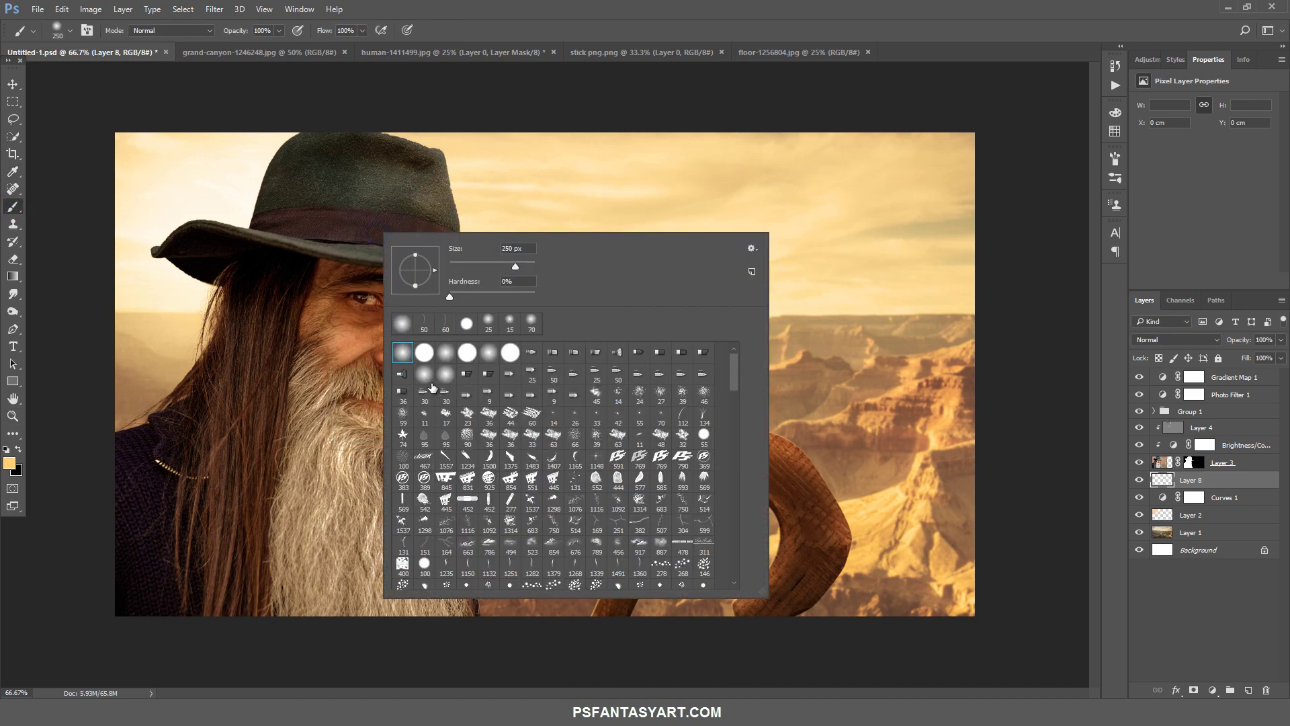
pyautogui.press('Escape')
pyautogui.hotkey('ctrl', ']')
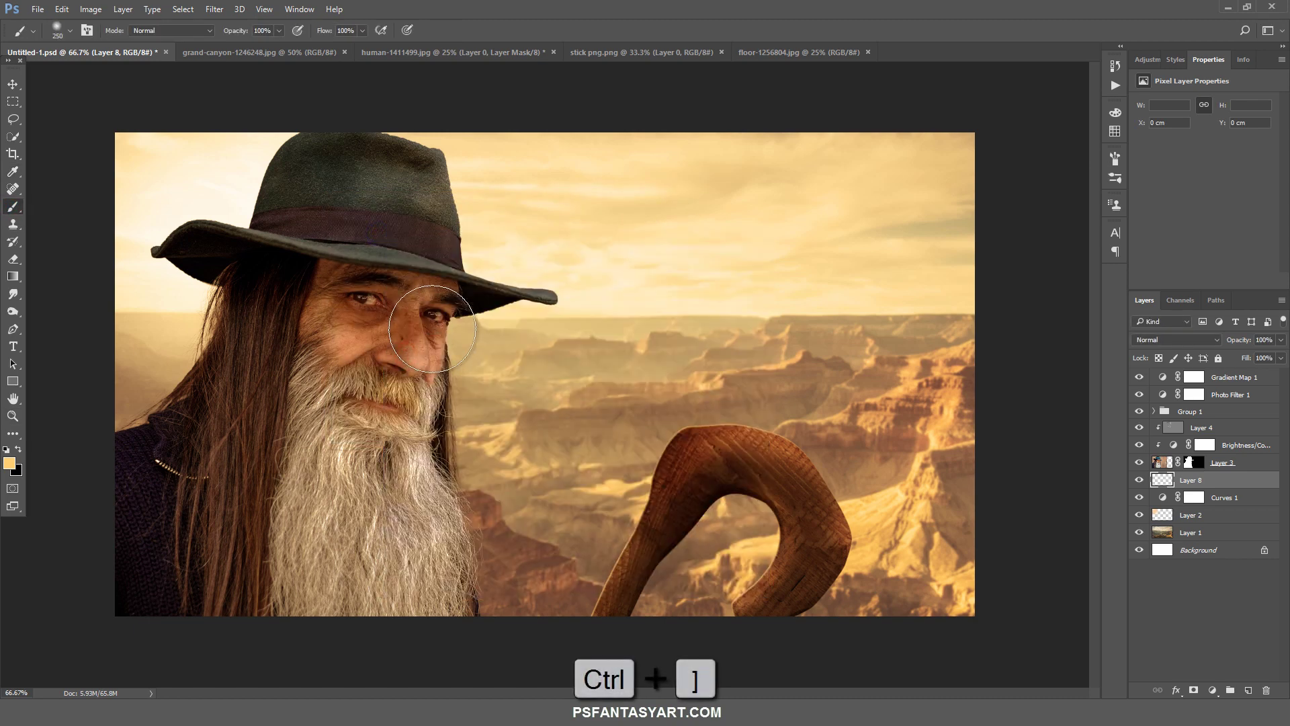
pyautogui.moveTo(424, 321); pyautogui.dragTo(422, 457)
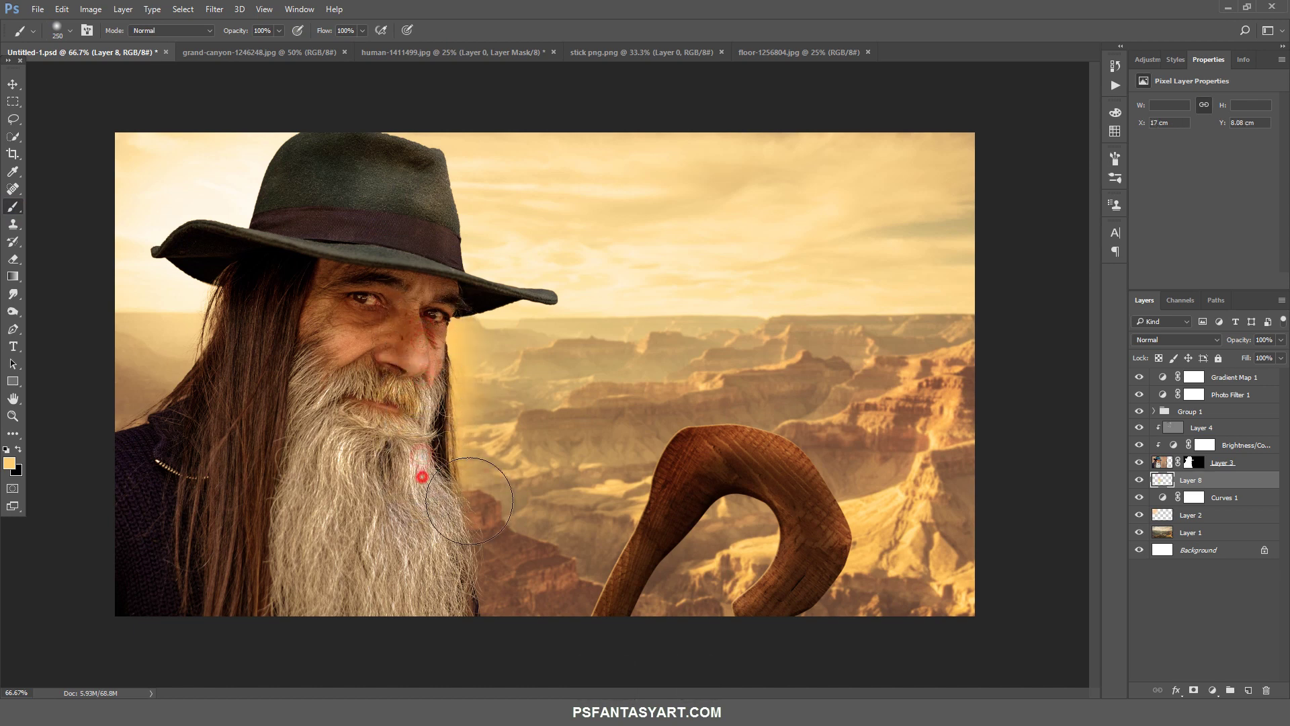
pyautogui.click(1156, 340)
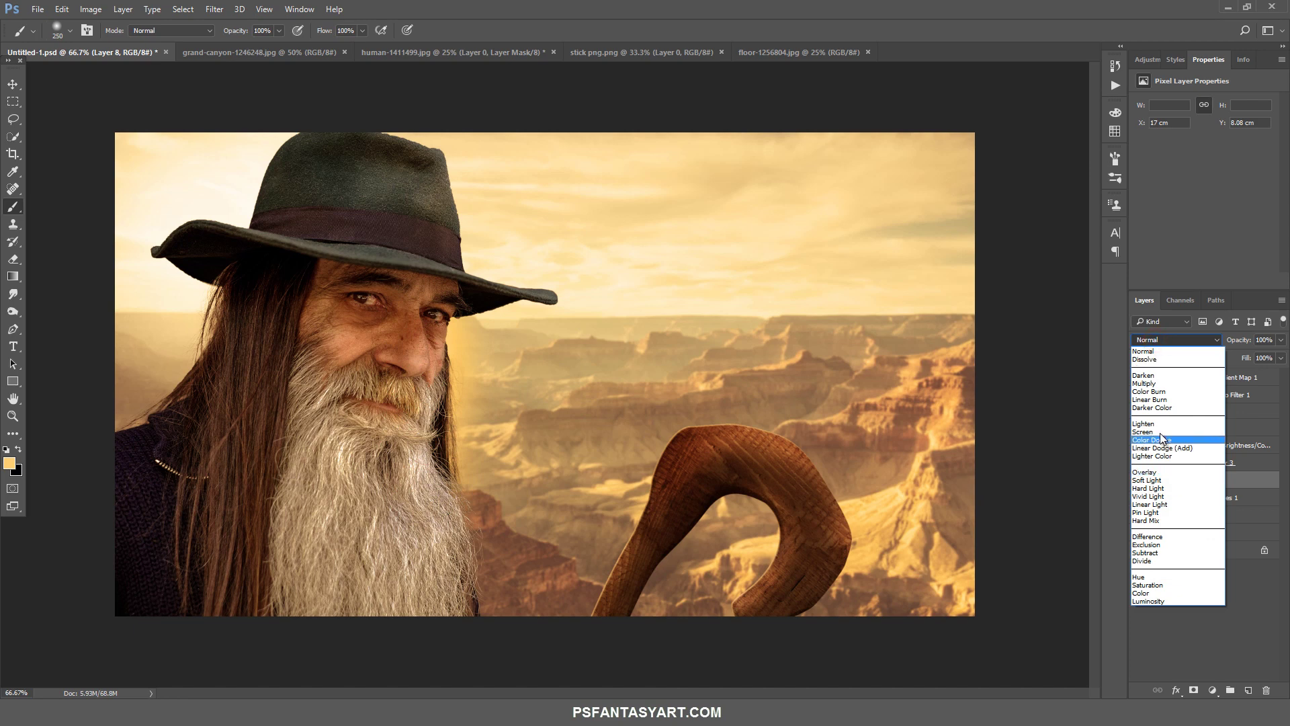
pyautogui.click(1160, 432)
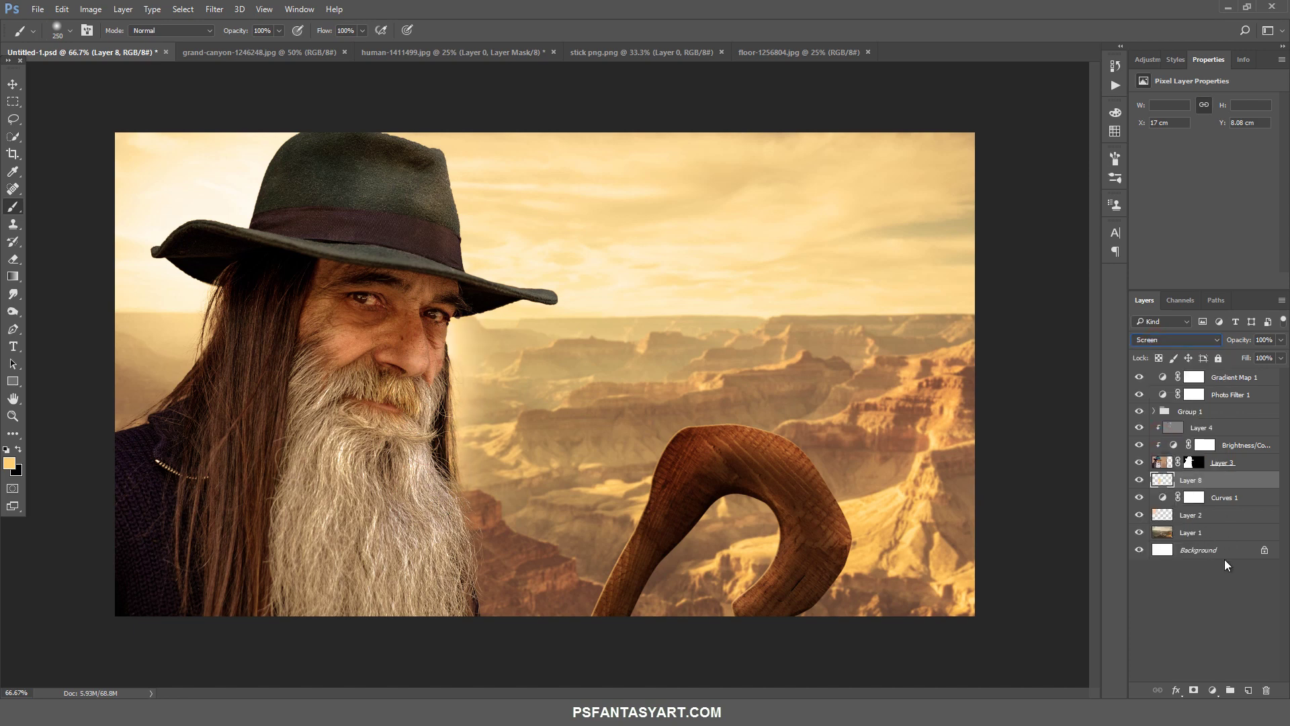
# Add another empty layer and set up a 150 px soft brush in dark brown.
pyautogui.click(1243, 687)
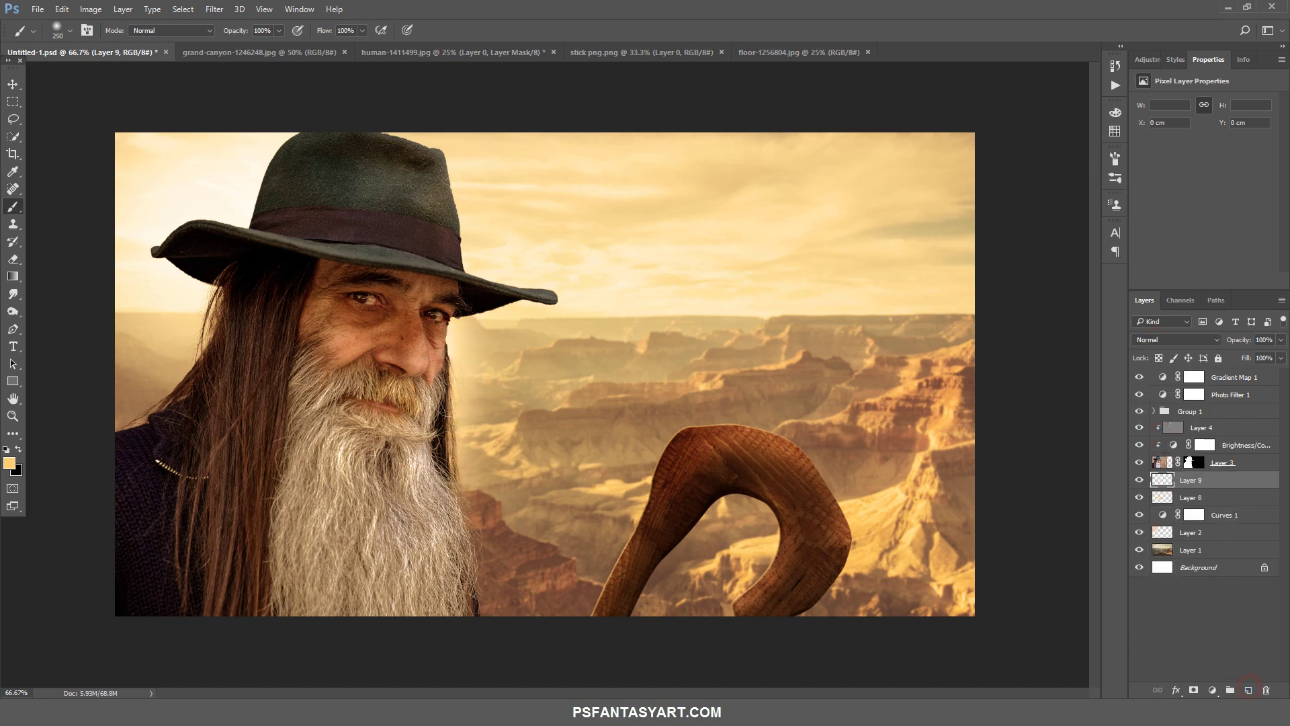
pyautogui.rightClick(442, 180)
pyautogui.moveTo(800, 312); pyautogui.dragTo(800, 523)
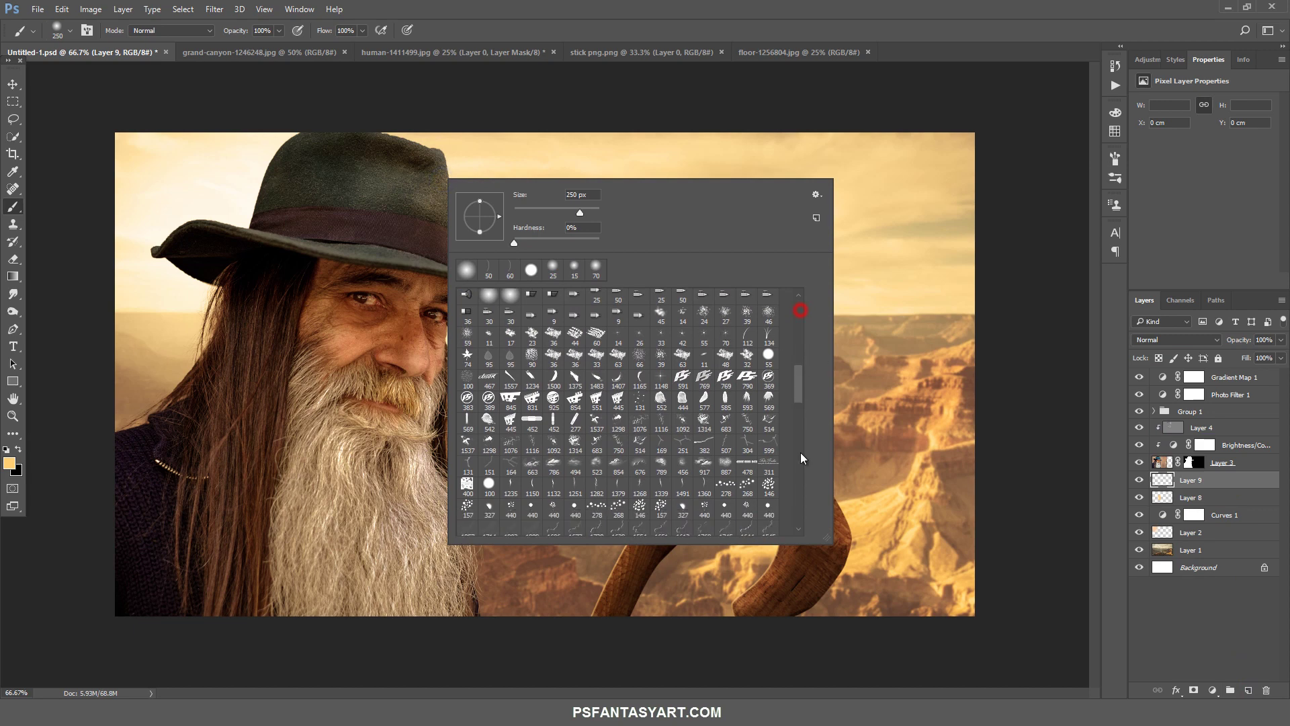
pyautogui.doubleClick(714, 523)
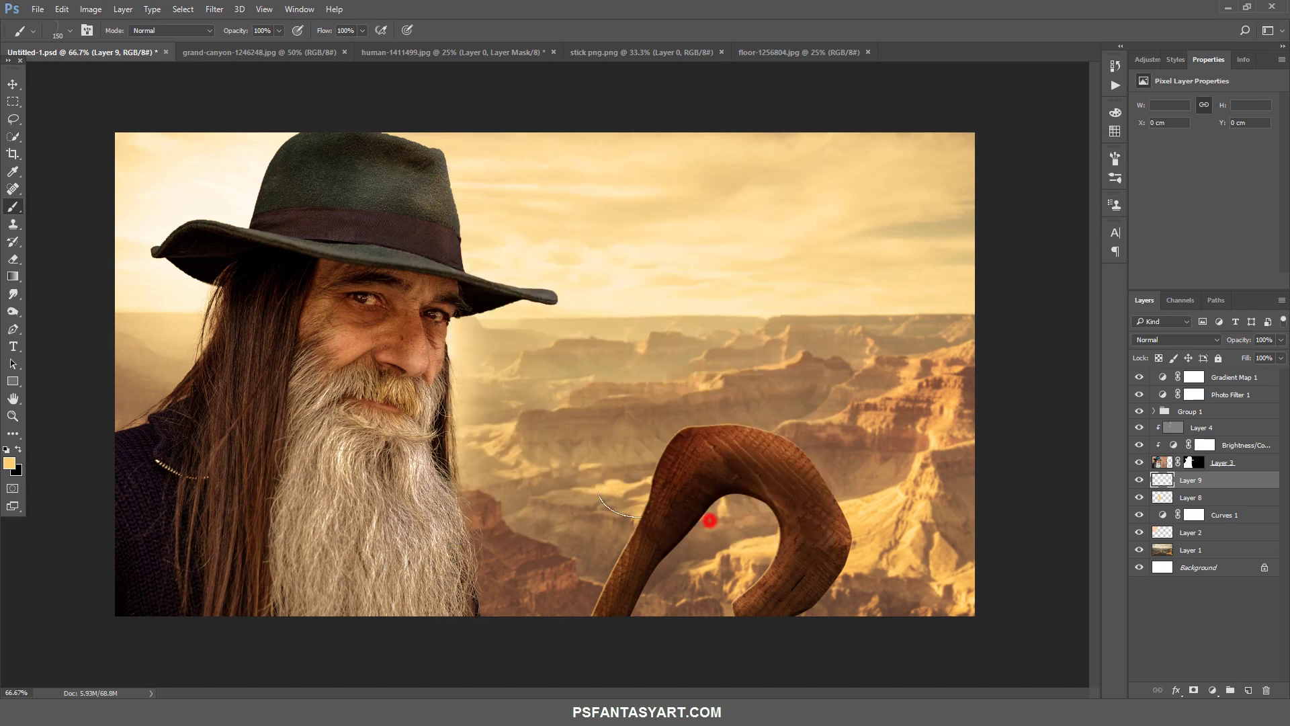
pyautogui.click(10, 464)
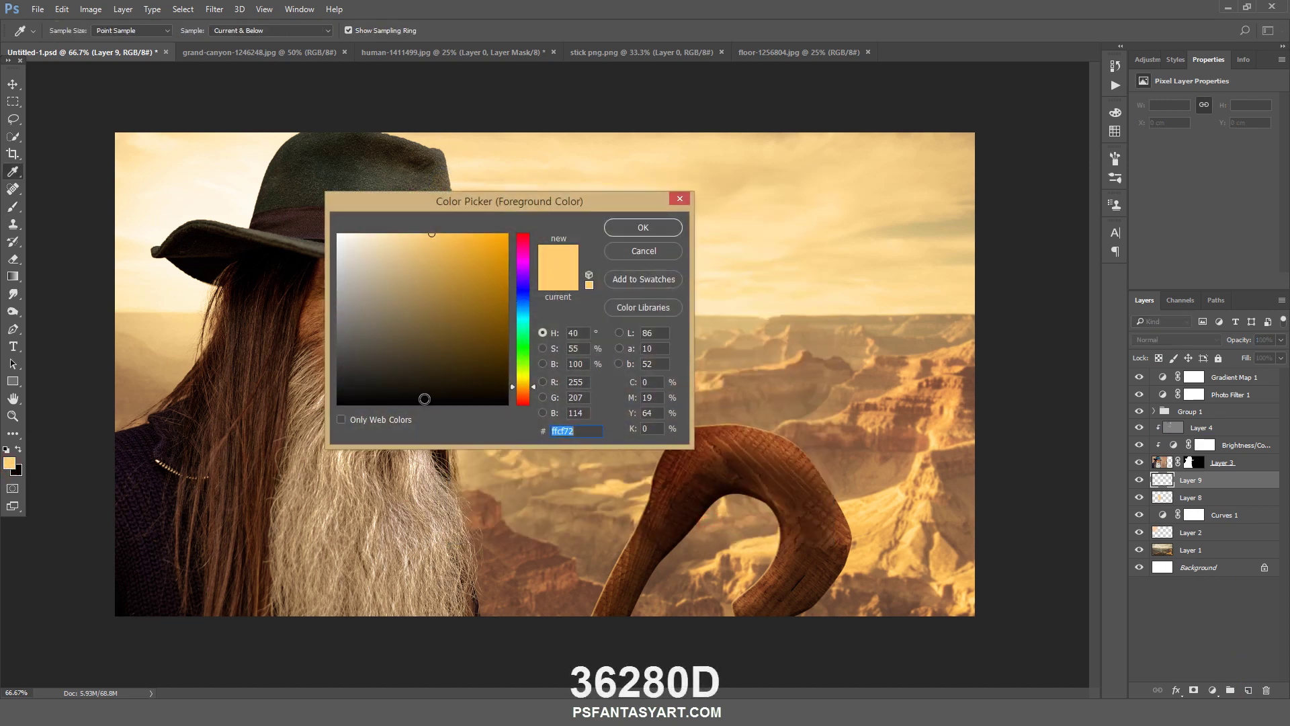
pyautogui.click(466, 367)
pyautogui.click(655, 230)
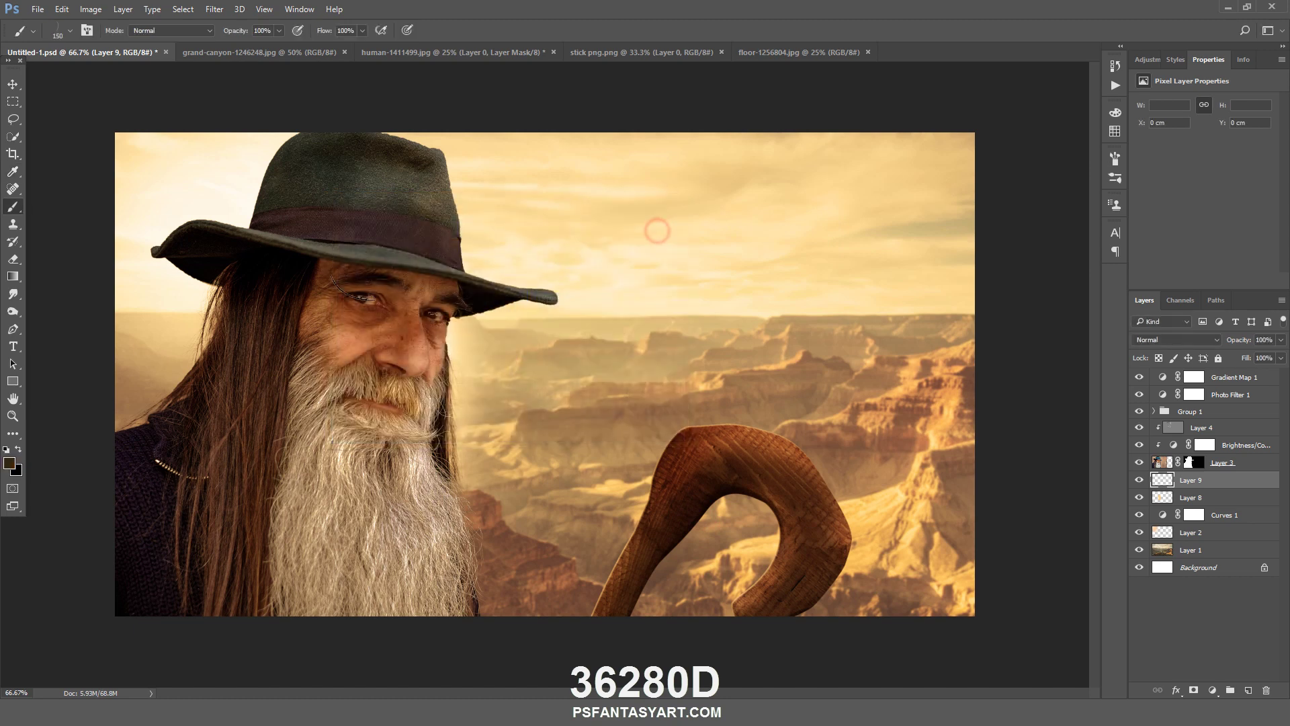
# Zoom in on the eyes and dab dark brown at the outer corner of the eye.
pyautogui.click(11, 417)
pyautogui.click(396, 378)
pyautogui.click(487, 302)
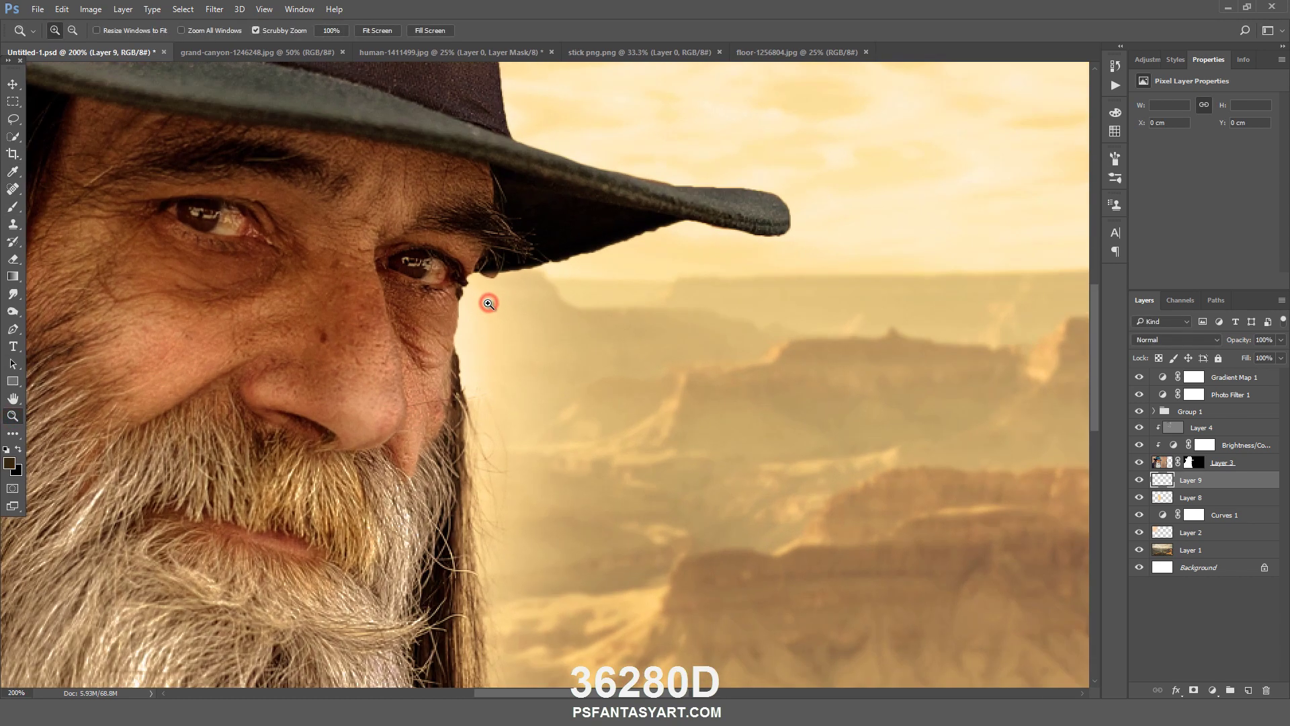
pyautogui.press('b')
pyautogui.hotkey('ctrl', '[')
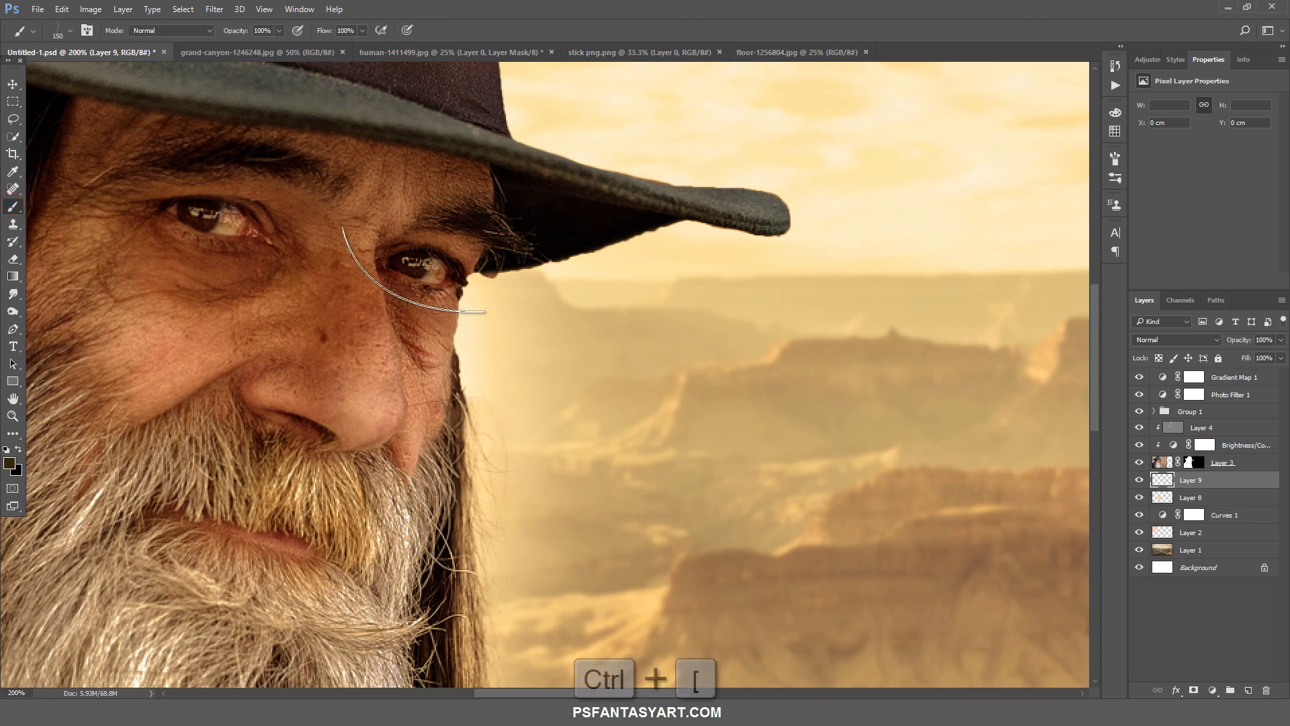
pyautogui.press('[')
pyautogui.press('[')
pyautogui.press('[')
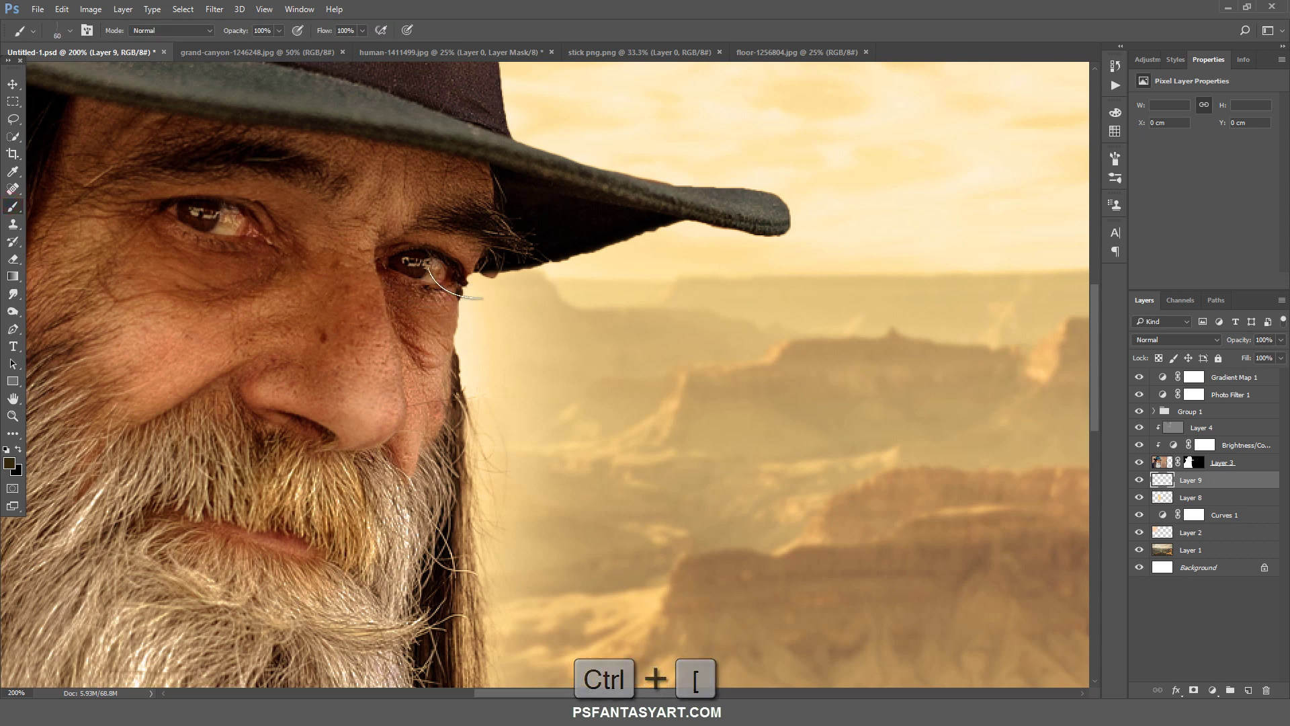
pyautogui.click(453, 286)
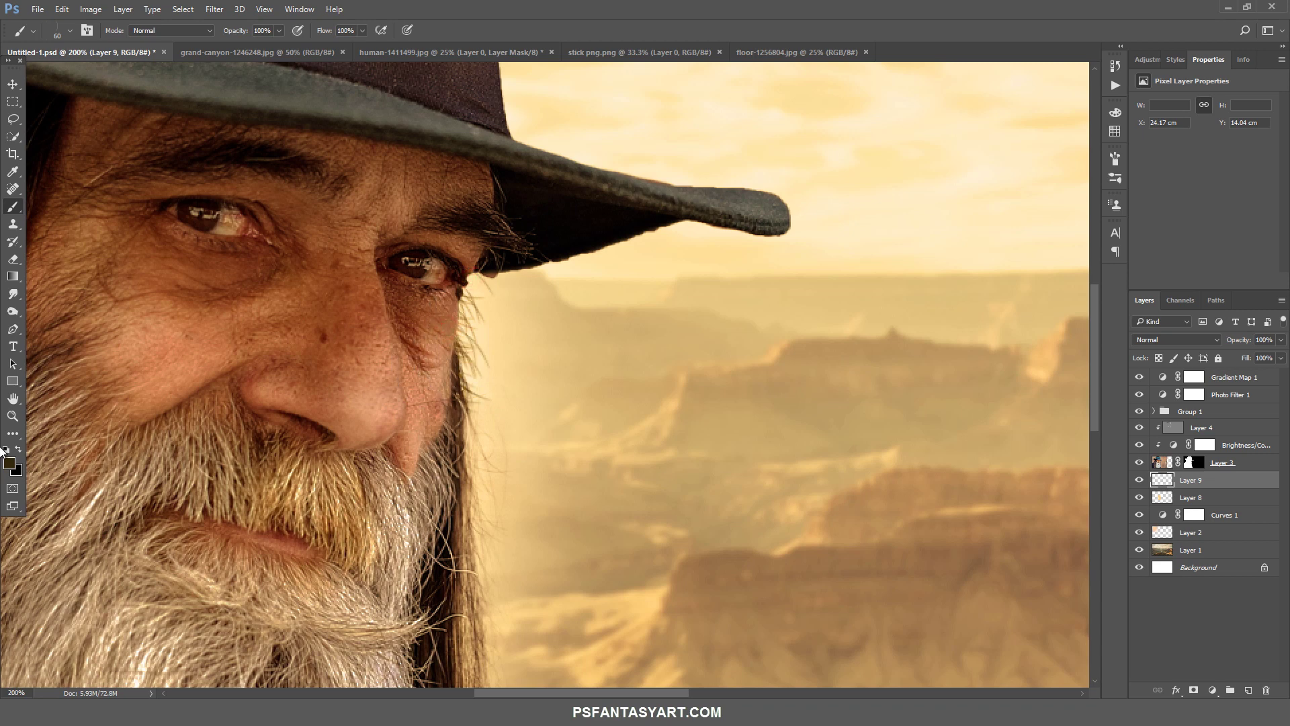
# Zoom back out to the full composition and select the Gradient Map 1 layer.
pyautogui.press('z')
pyautogui.moveTo(591, 408); pyautogui.dragTo(581, 452)
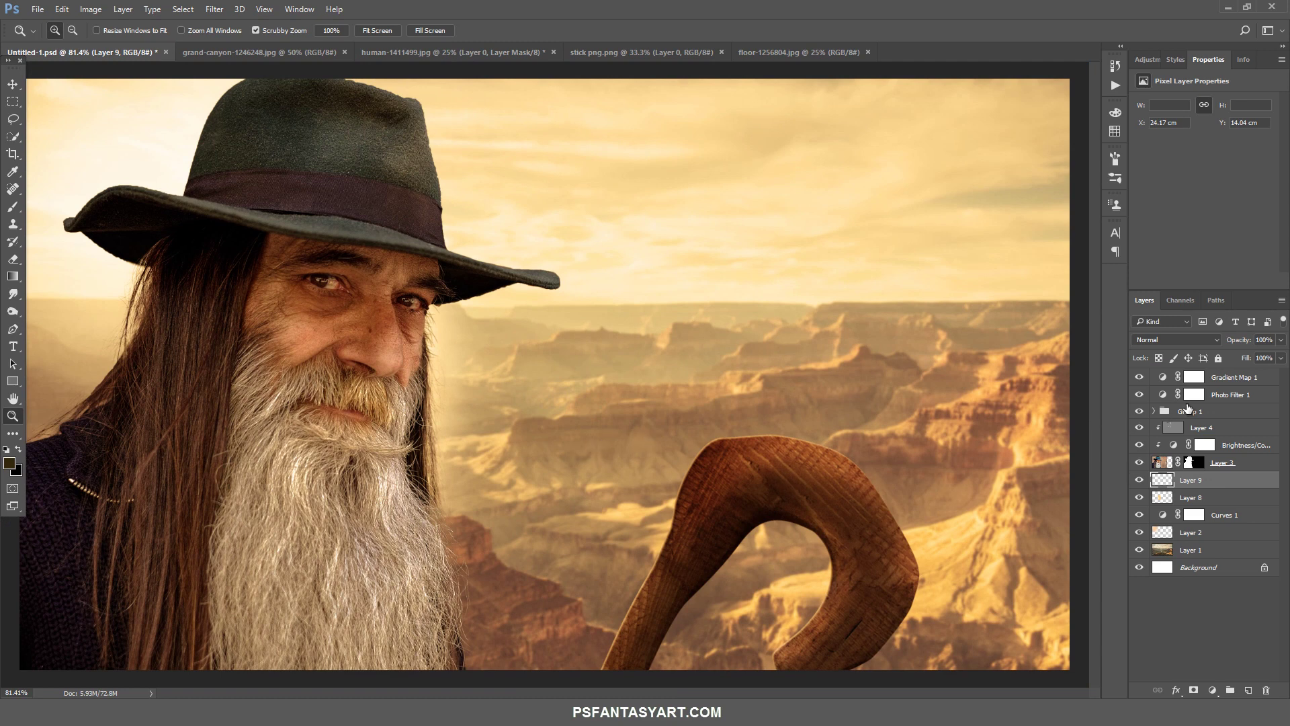
pyautogui.click(1232, 381)
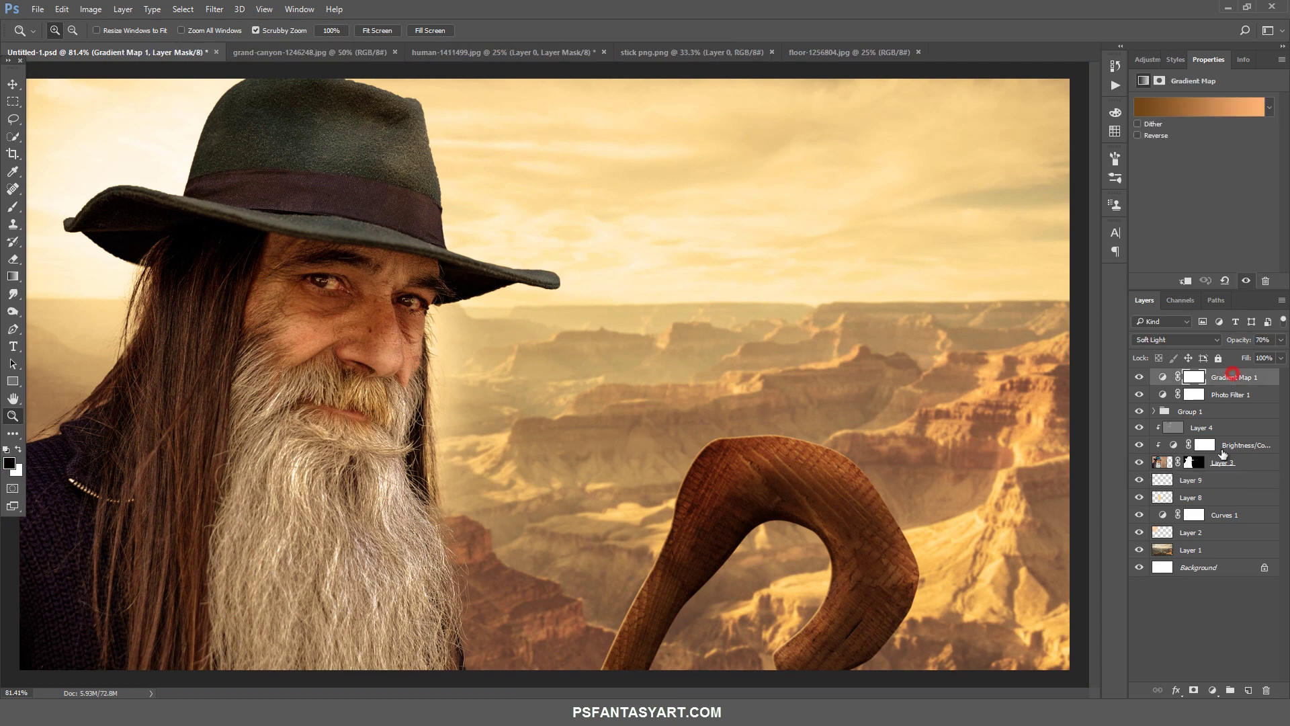
pyautogui.rightClick(492, 380)
pyautogui.click(530, 469)
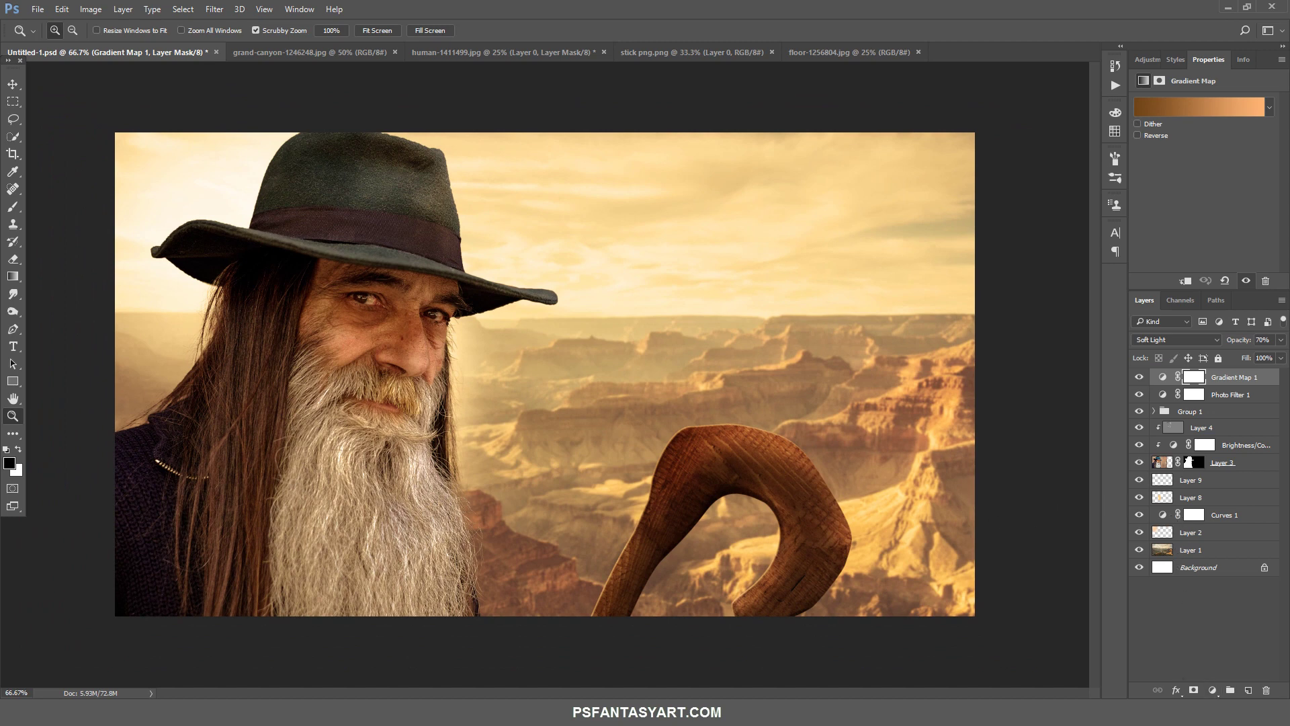
pyautogui.click(1213, 691)
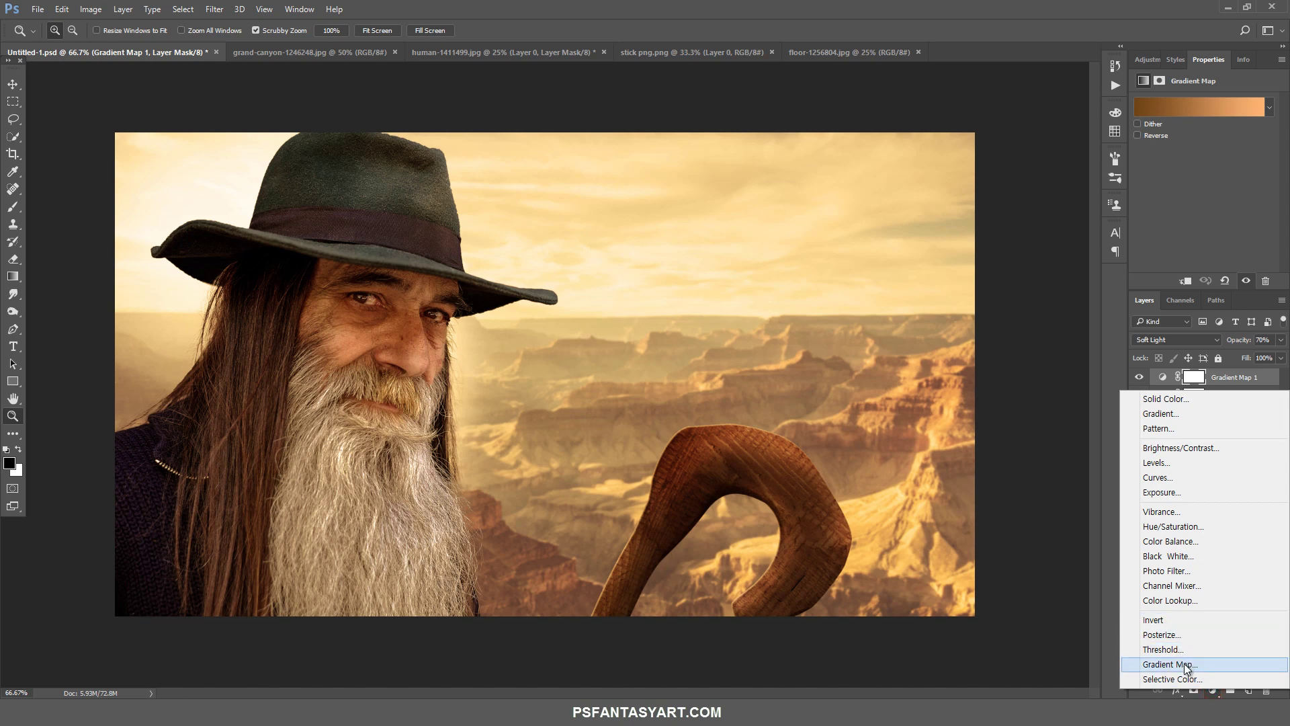
# Add a Gradient Fill layer and set its dark stop to navy #08102A.
pyautogui.click(1179, 415)
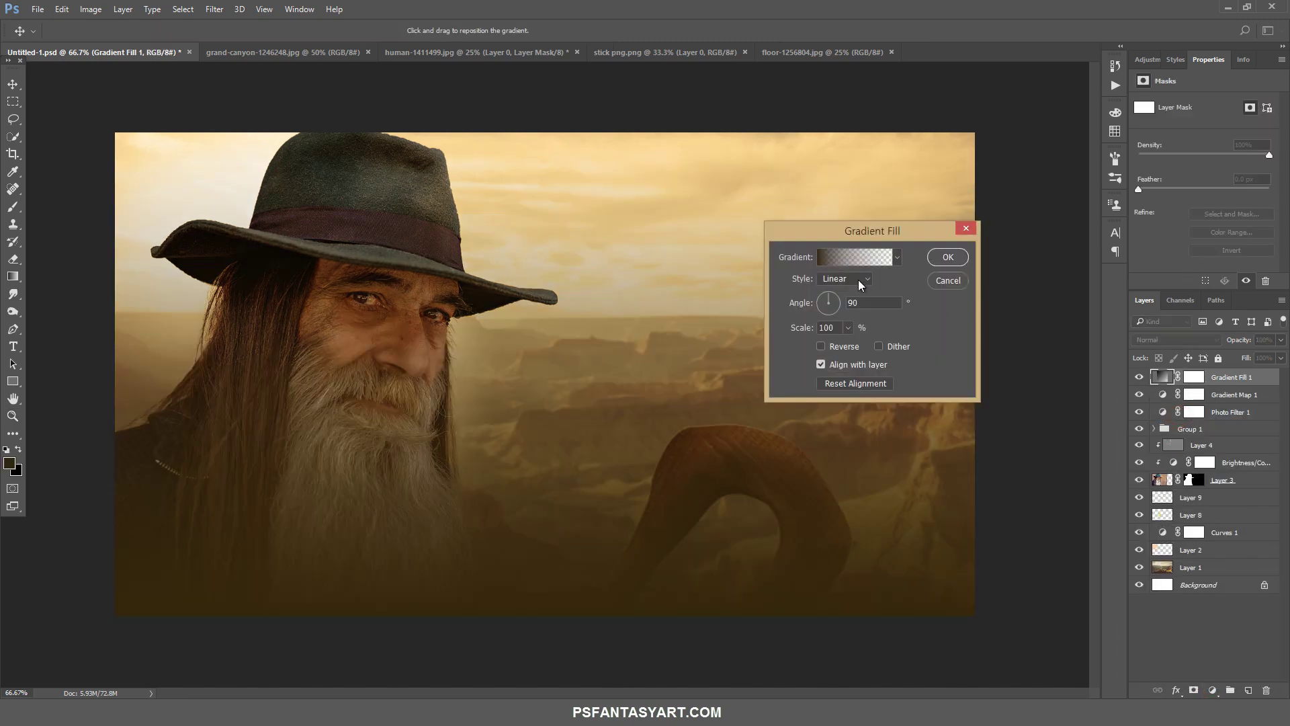
pyautogui.click(844, 258)
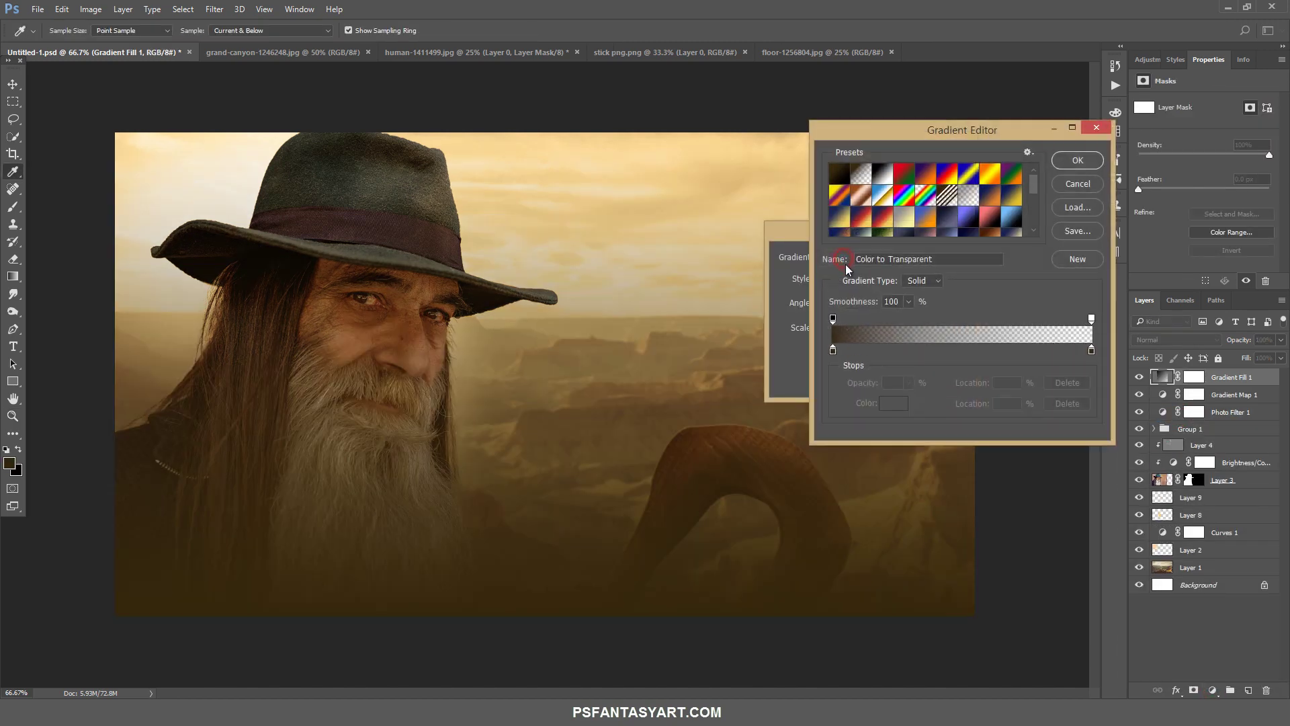
pyautogui.click(883, 175)
pyautogui.click(833, 351)
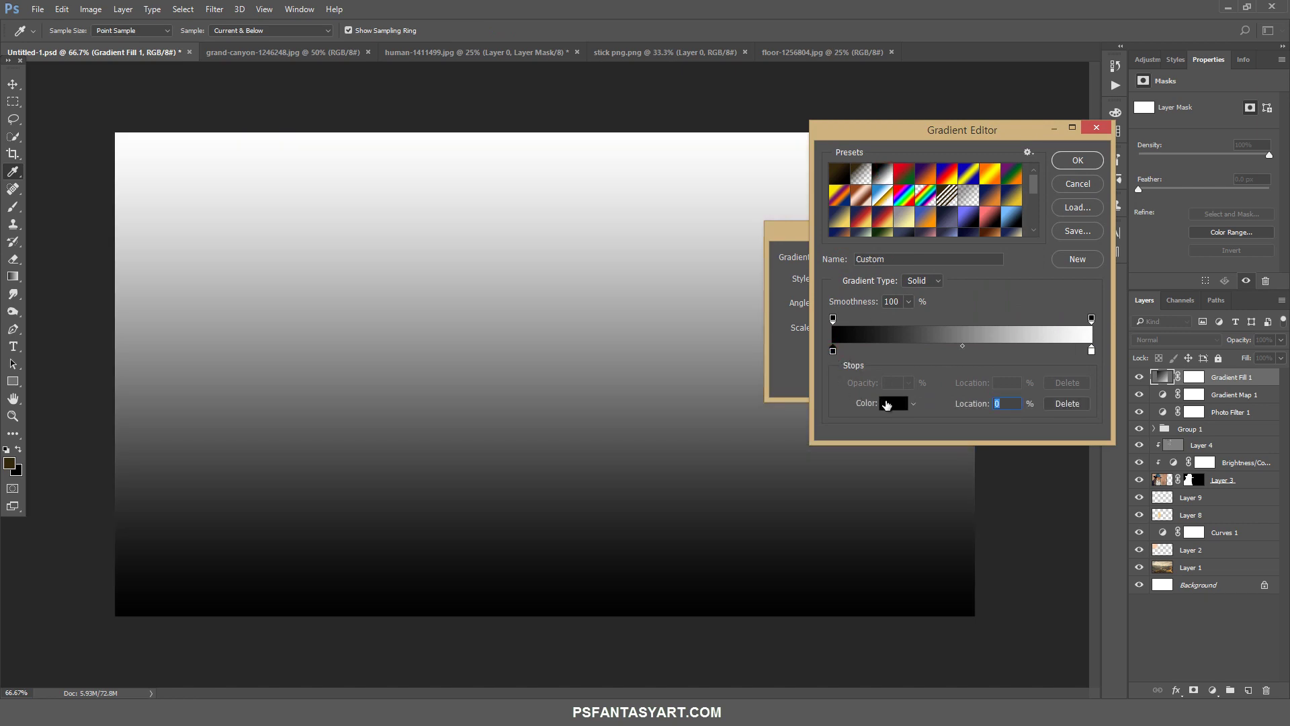
pyautogui.click(887, 403)
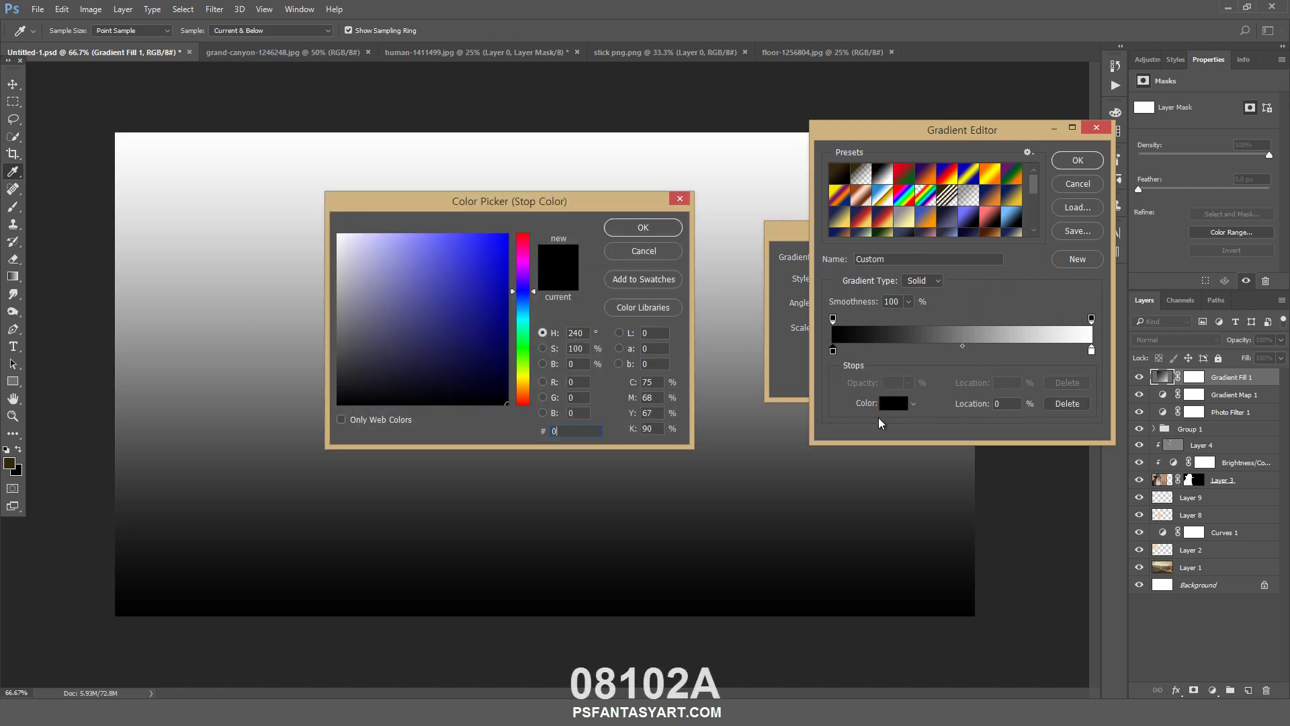
pyautogui.write('08102a')
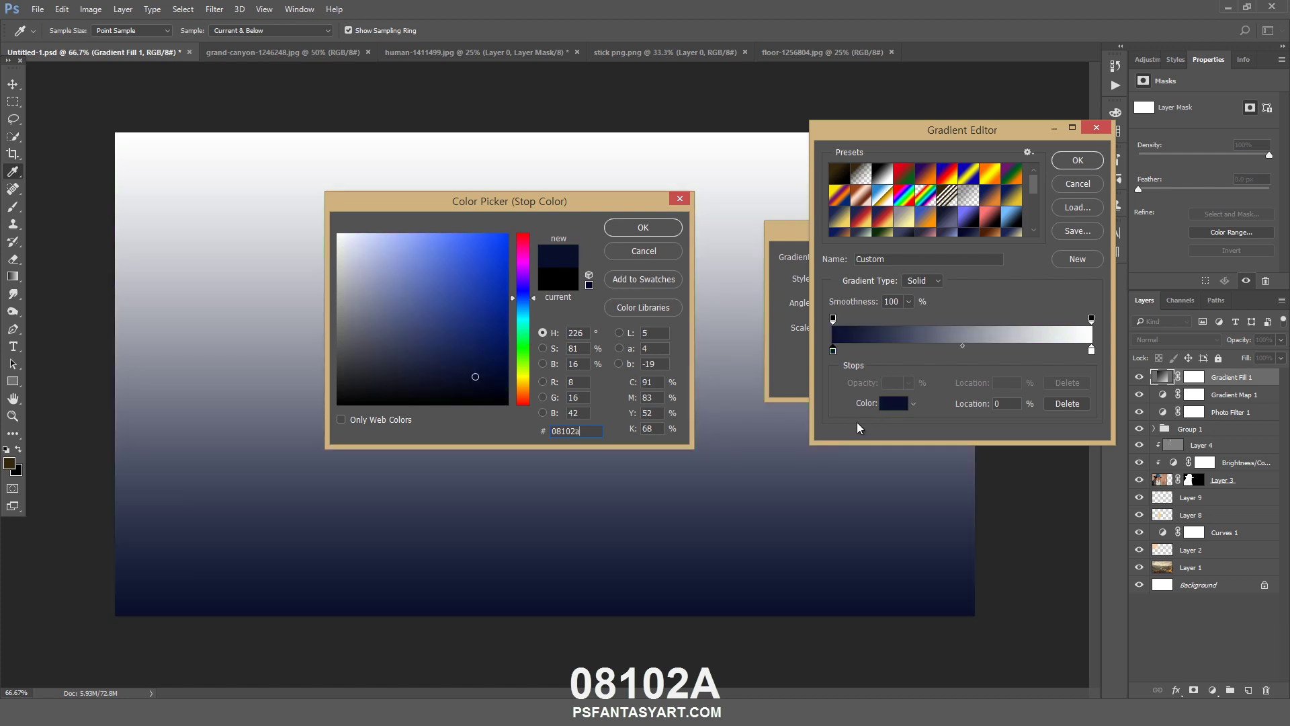
pyautogui.click(643, 230)
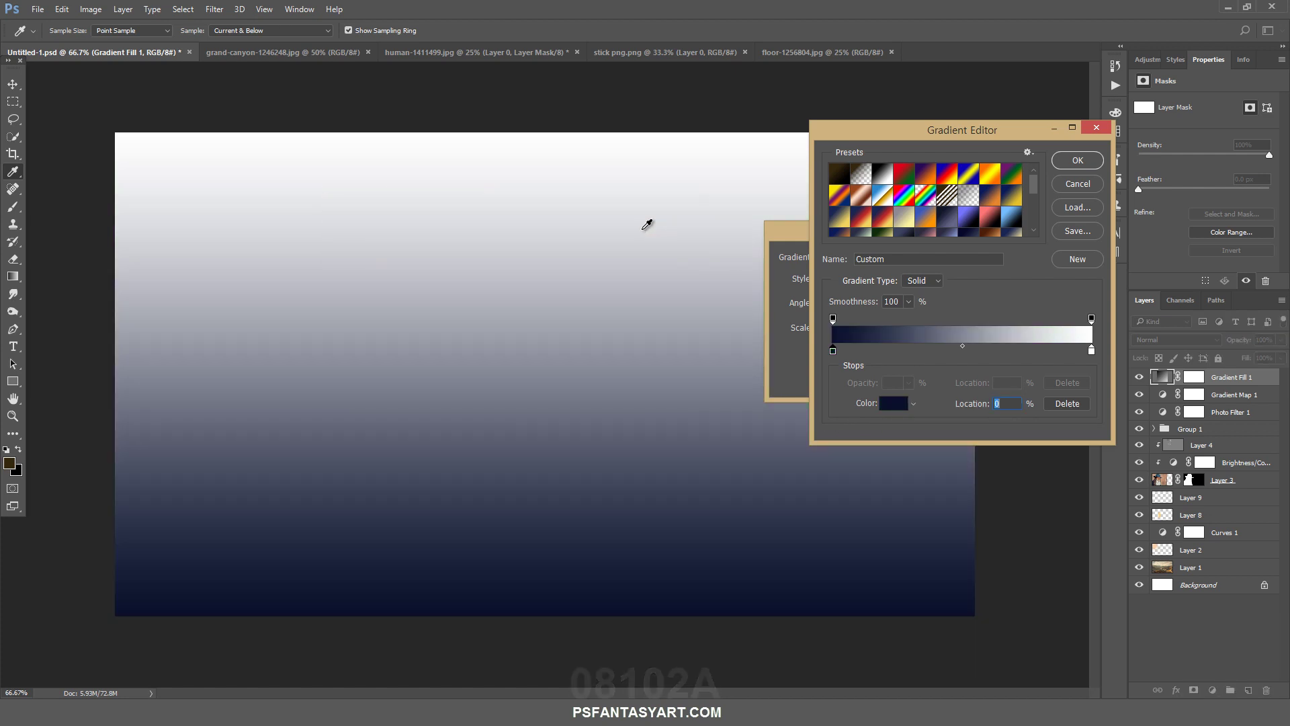
# Set the light stop to beige #DFD7B8 and the gradient scale to 188%.
pyautogui.click(1091, 350)
pyautogui.click(894, 403)
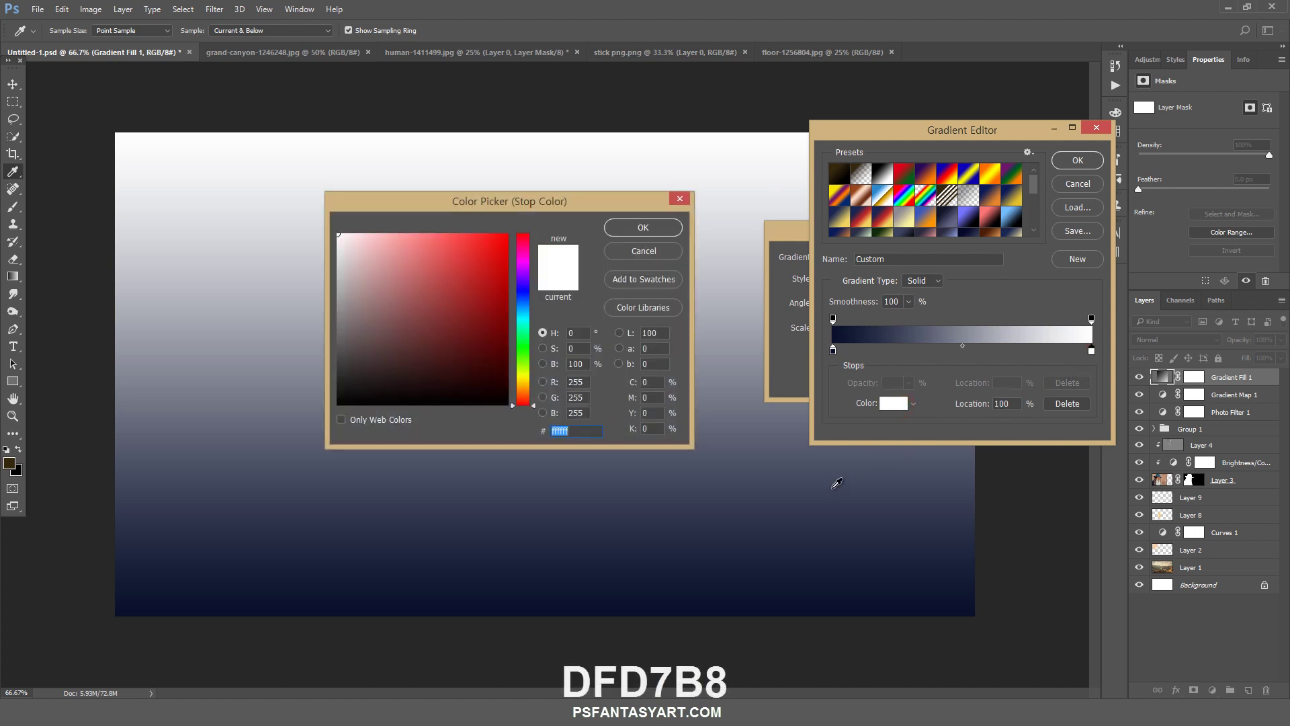
pyautogui.write('dfd')
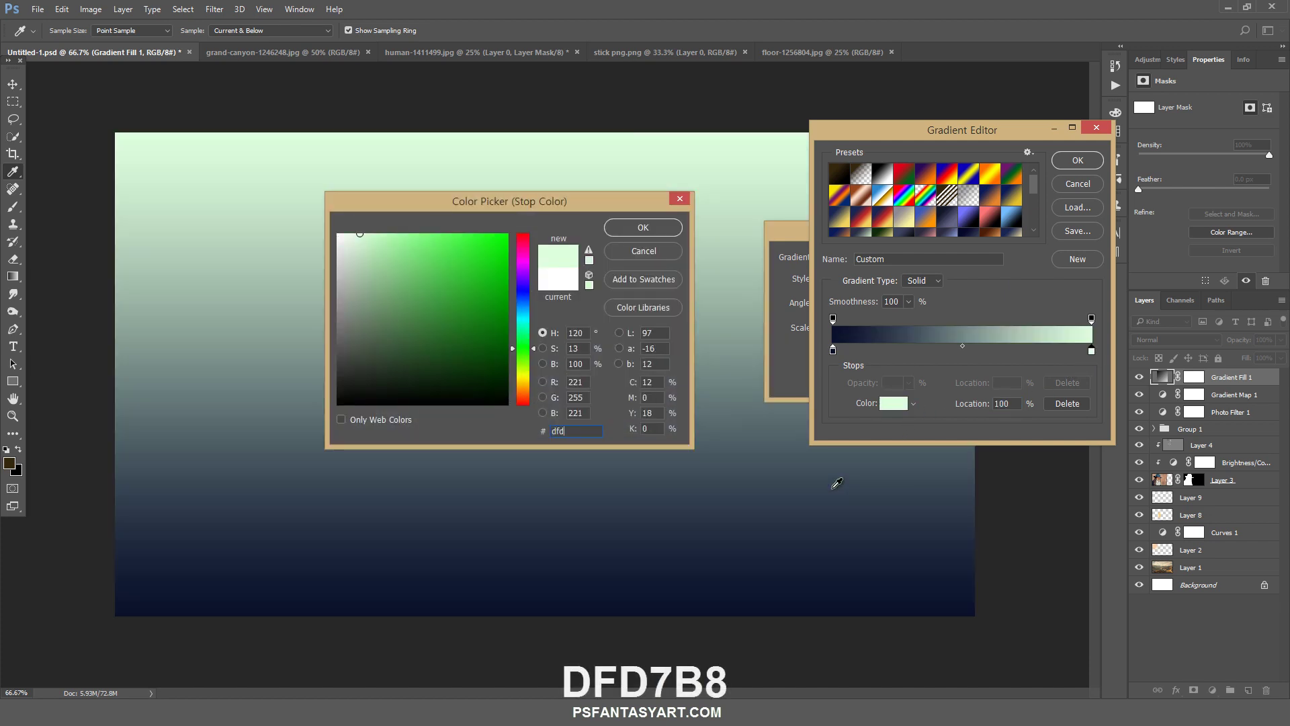
pyautogui.write('7b8')
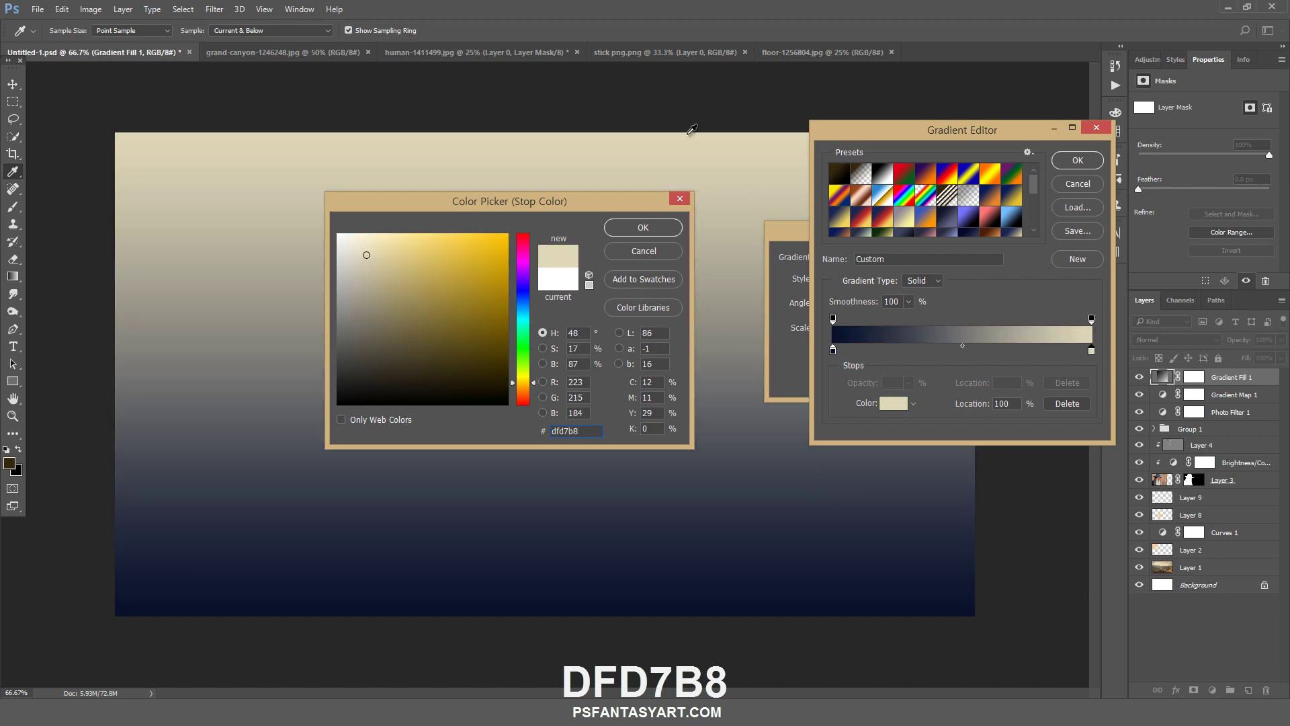
pyautogui.click(638, 228)
pyautogui.click(1082, 161)
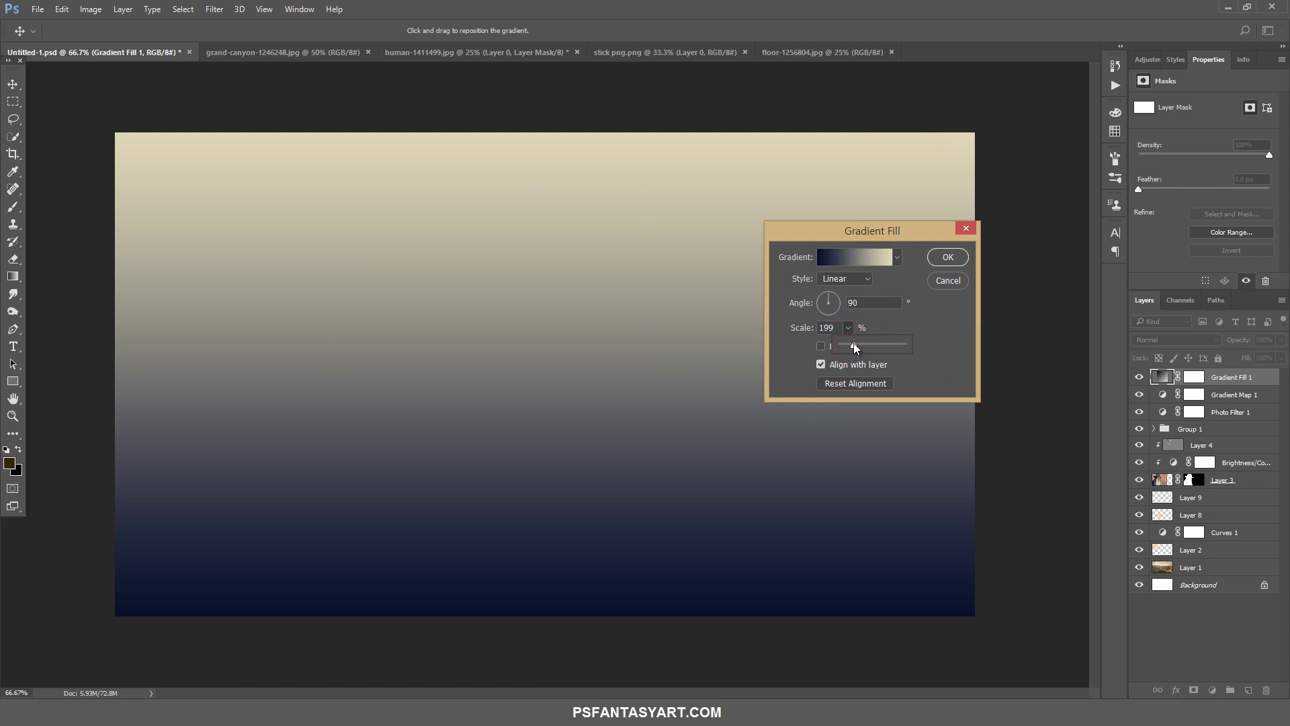
pyautogui.moveTo(854, 343); pyautogui.dragTo(853, 343)
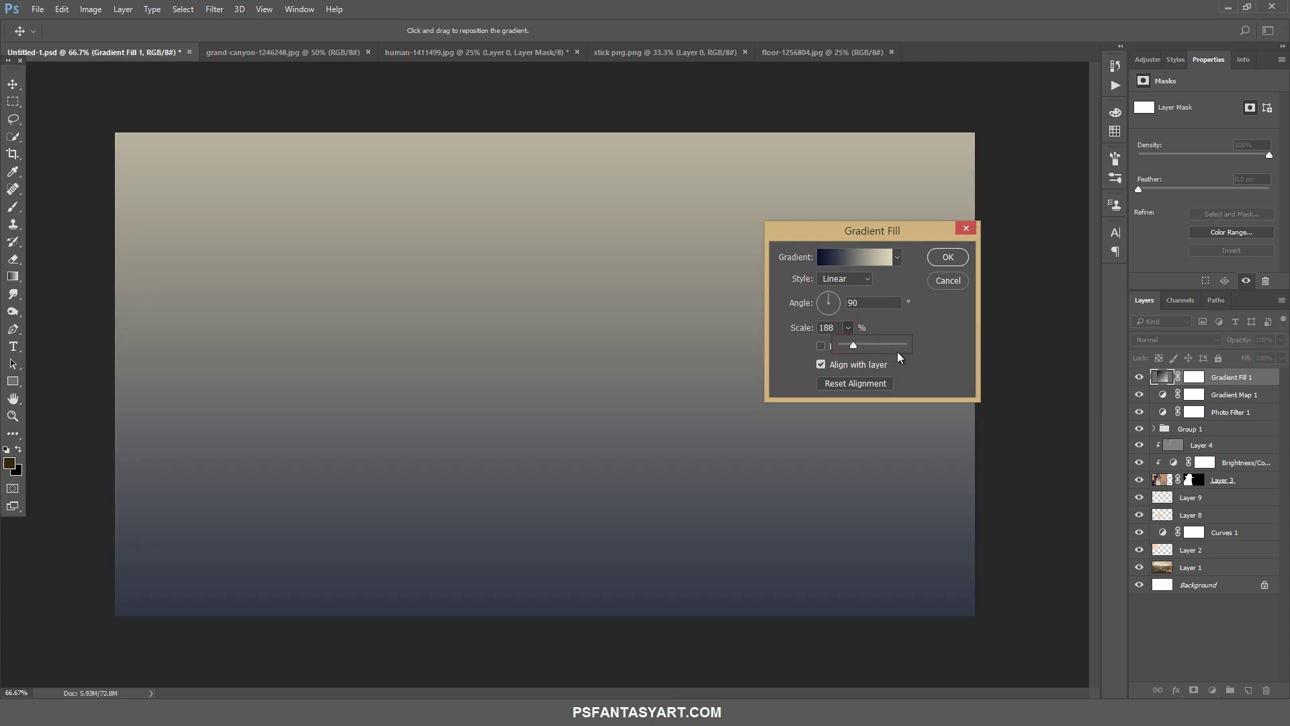
pyautogui.click(950, 257)
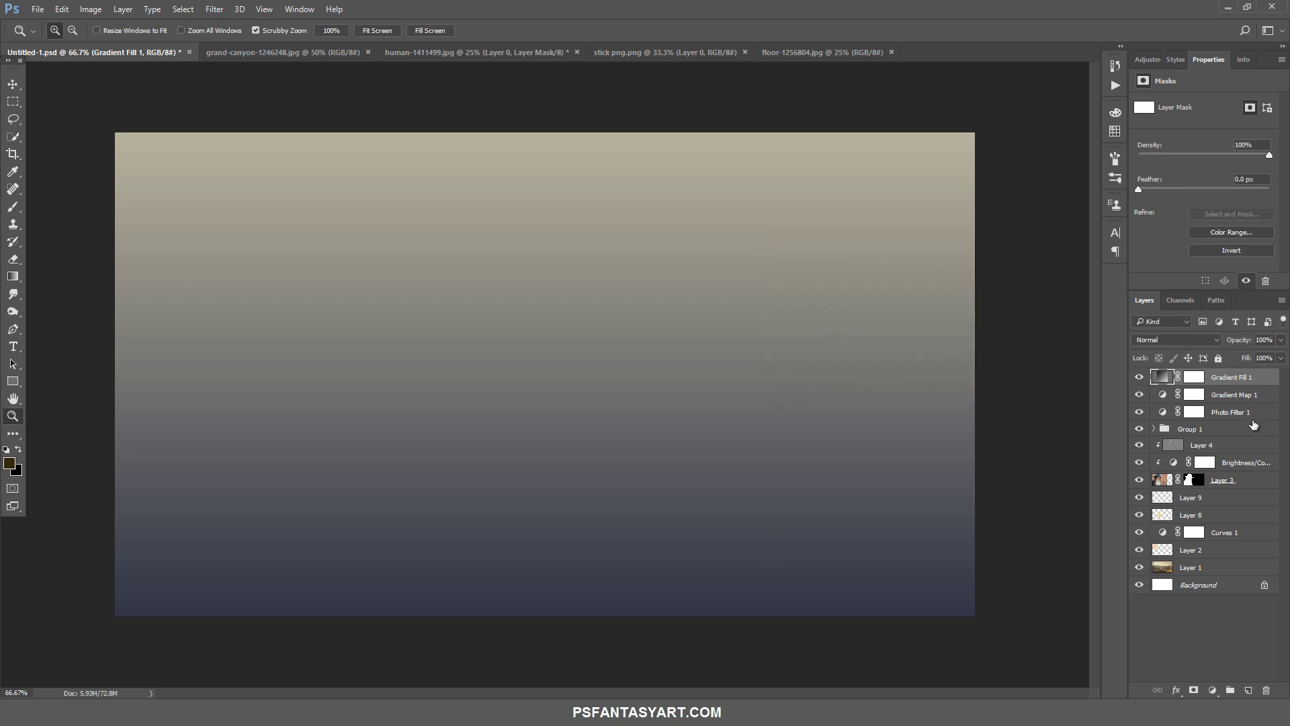
# Lower the gradient fill to 20% opacity and compare with it hidden.
pyautogui.click(1143, 341)
pyautogui.write('20')
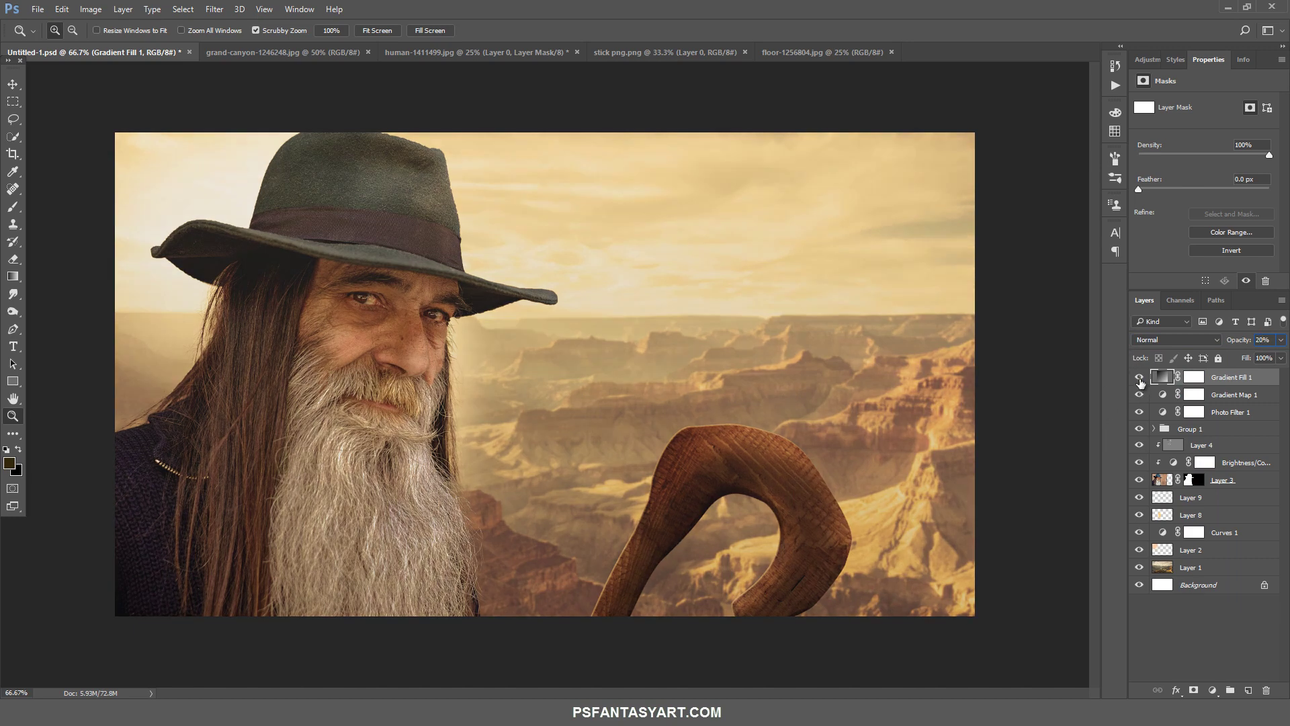
pyautogui.click(1140, 378)
# Add a new empty layer and set the foreground colour to #FFCF72.
pyautogui.click(1243, 689)
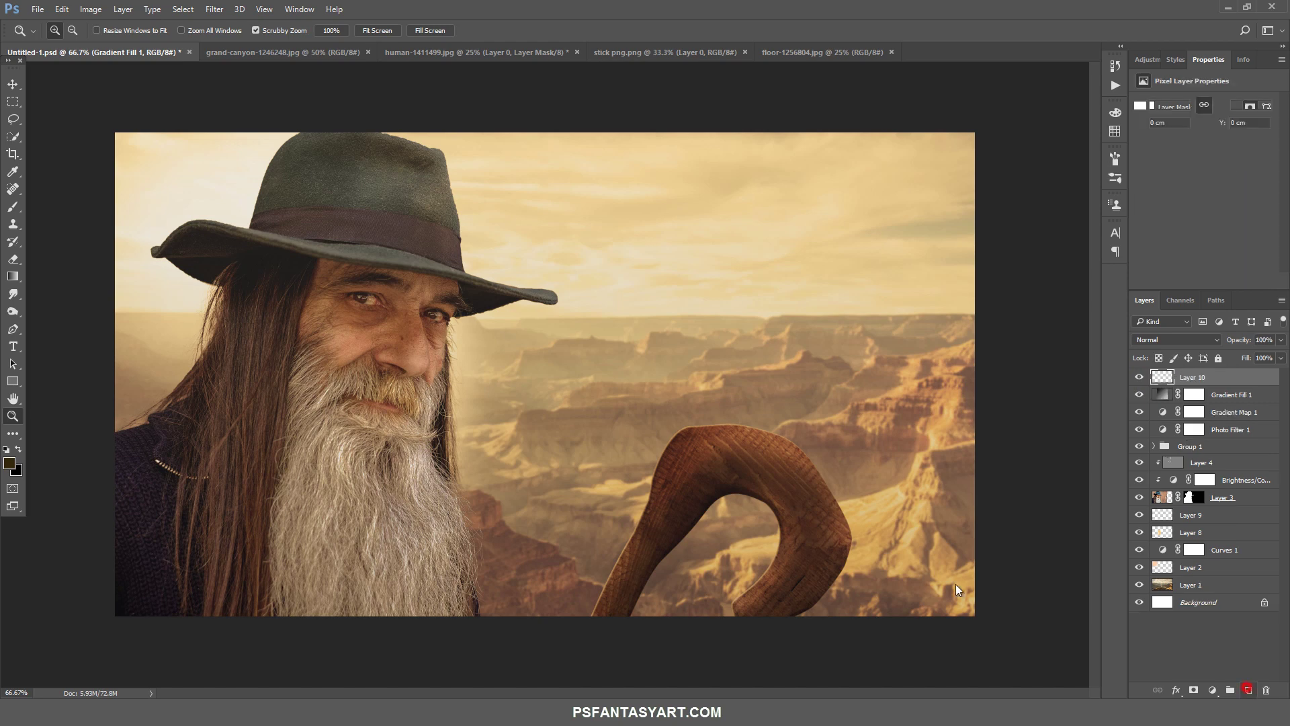
pyautogui.press('i')
pyautogui.click(10, 463)
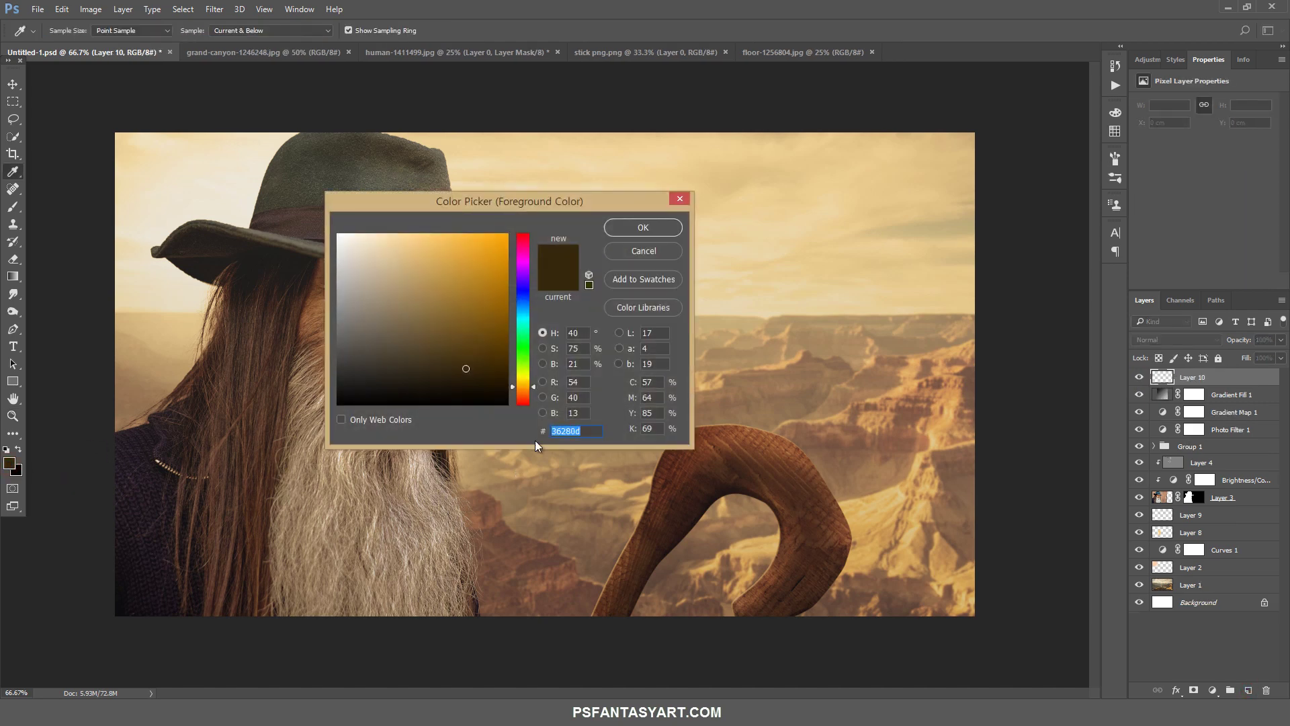
pyautogui.write('ff')
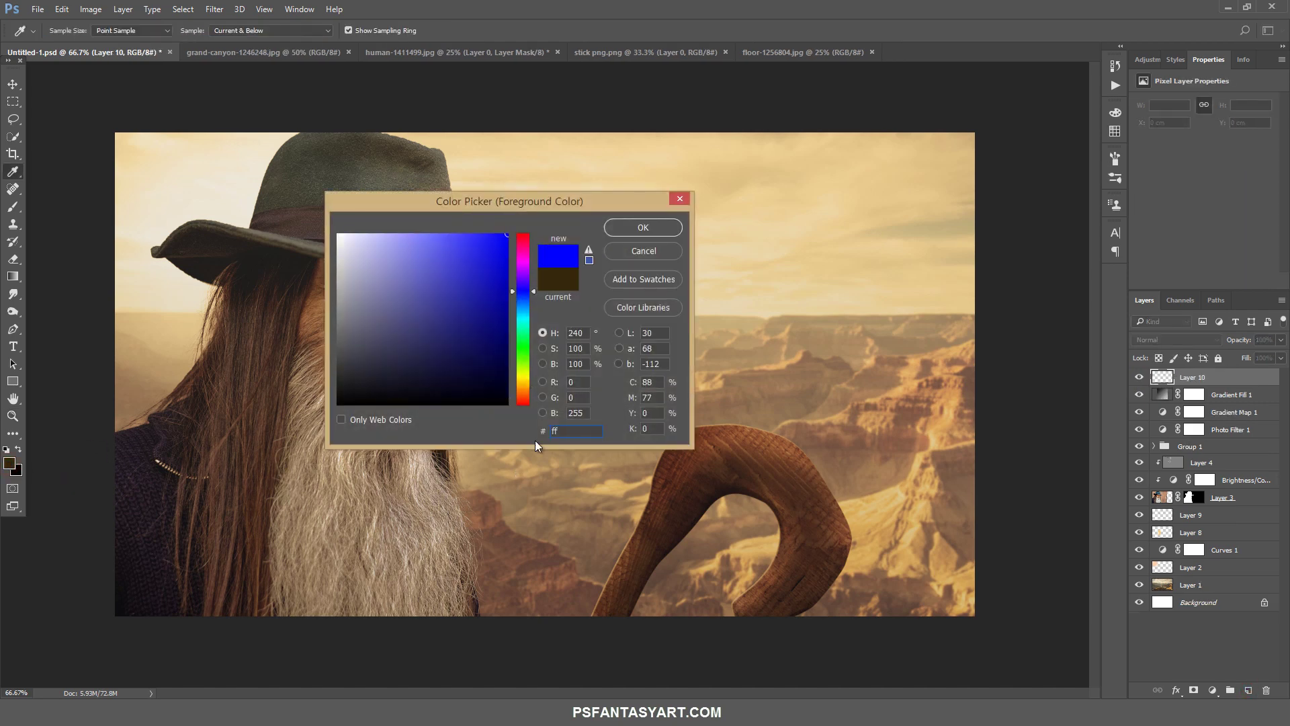
pyautogui.write('cf7')
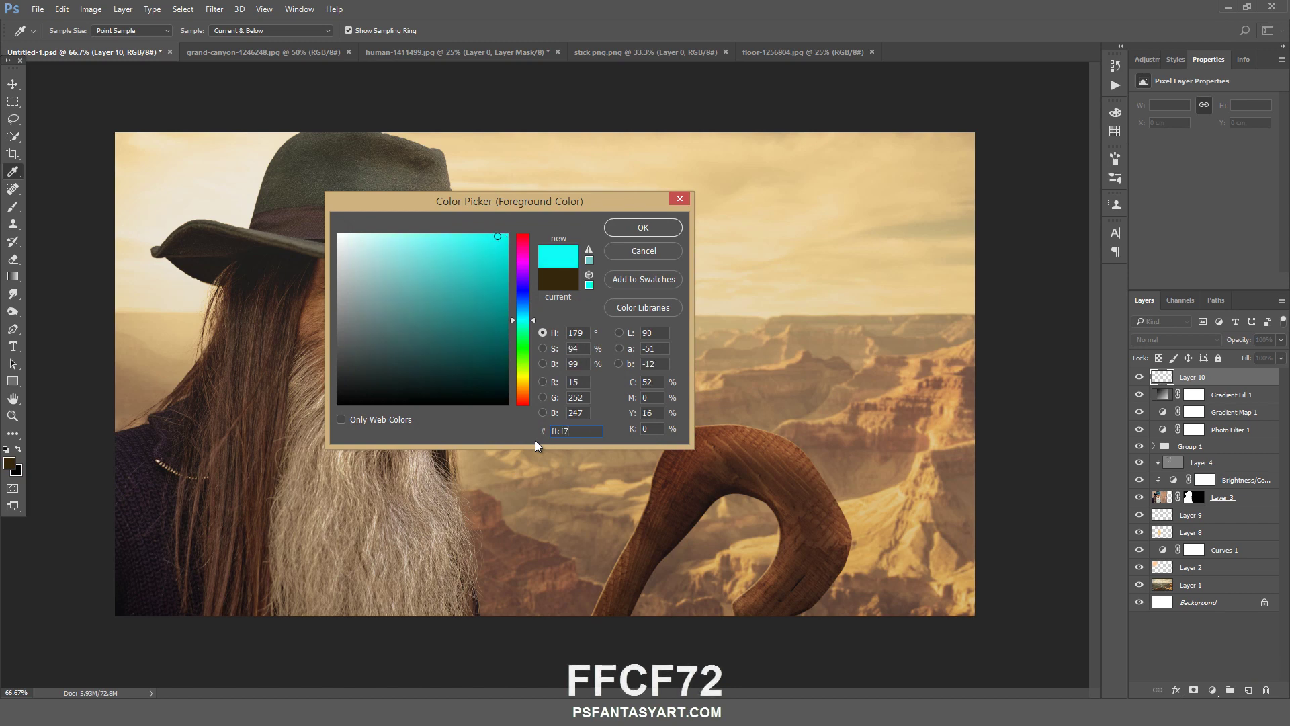
pyautogui.write('2')
pyautogui.click(646, 227)
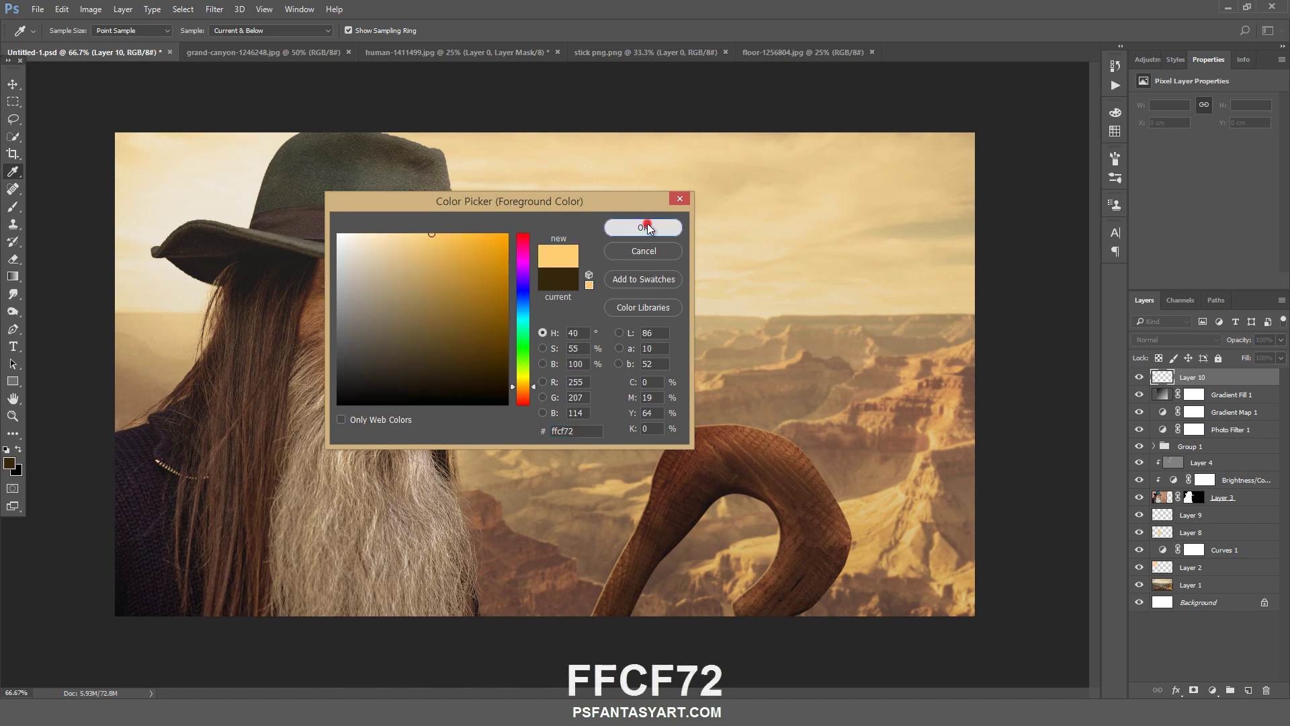
# Paint a warm glow at the top-left with a large soft round brush.
pyautogui.click(12, 206)
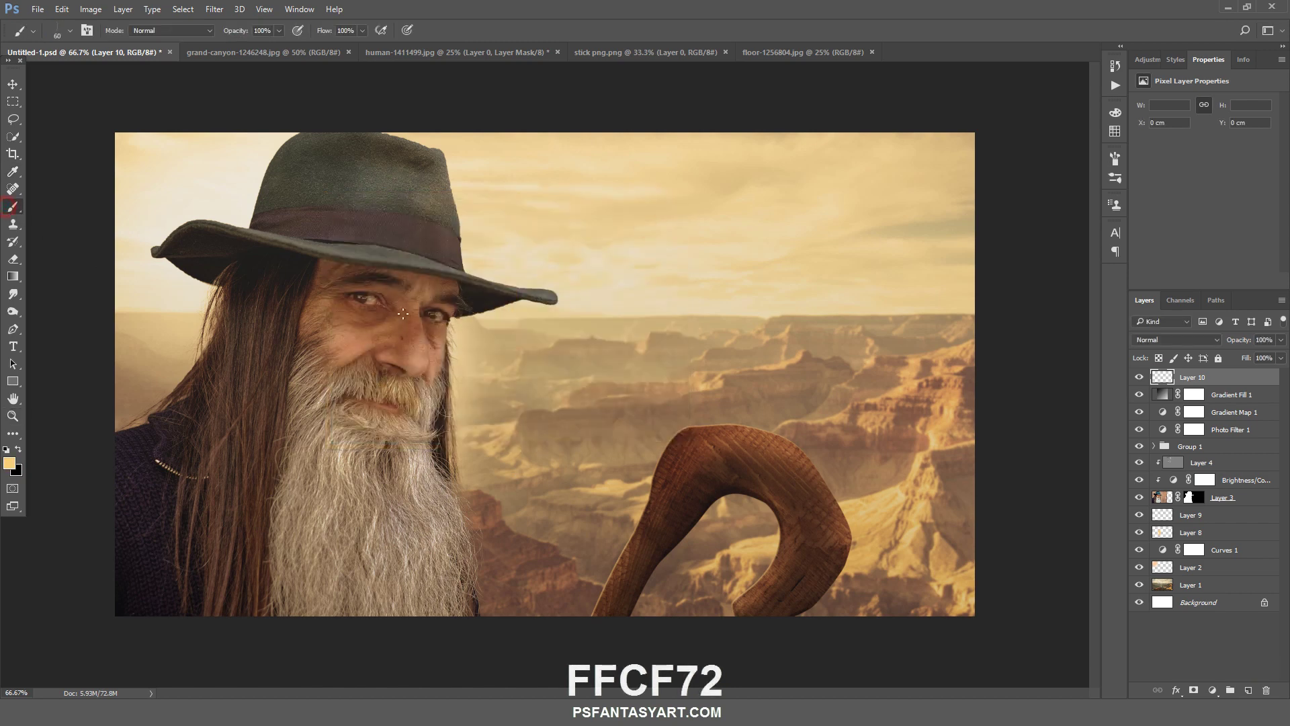
pyautogui.rightClick(448, 266)
pyautogui.doubleClick(495, 359)
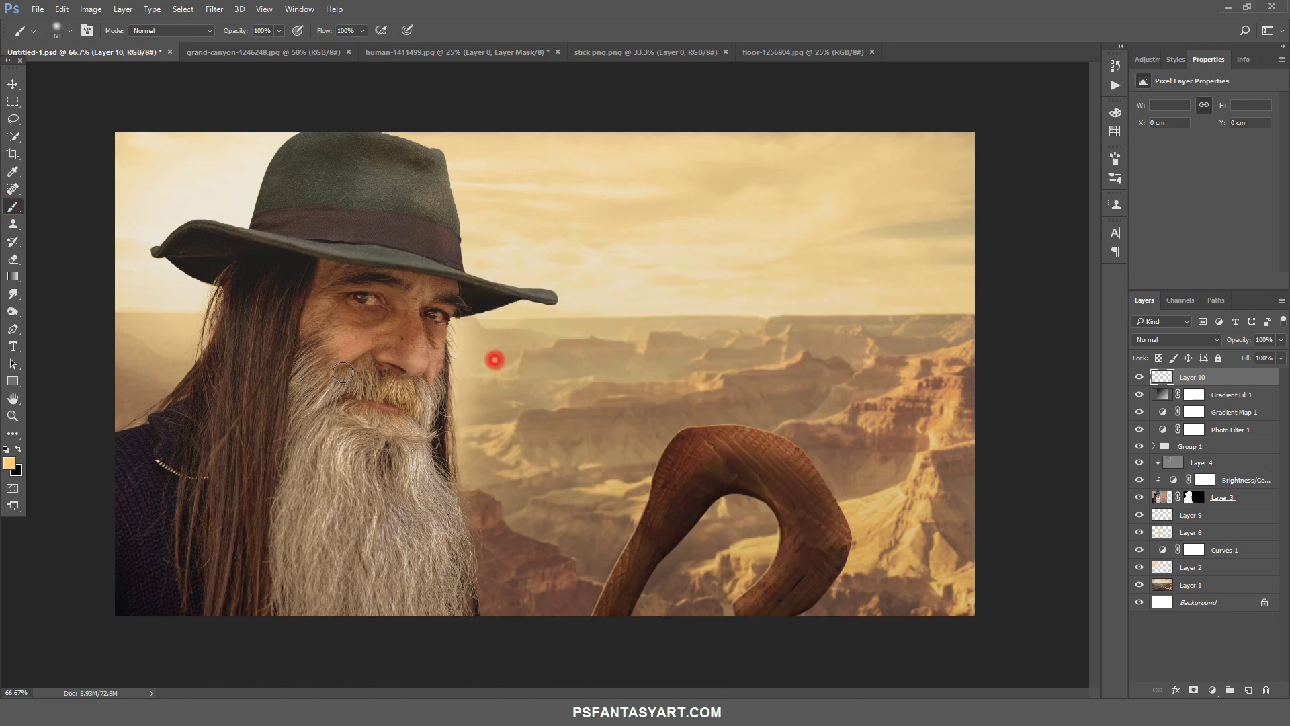
pyautogui.press(']')
pyautogui.press(']')
pyautogui.press(']')
pyautogui.press(']')
pyautogui.press(']')
pyautogui.press(']')
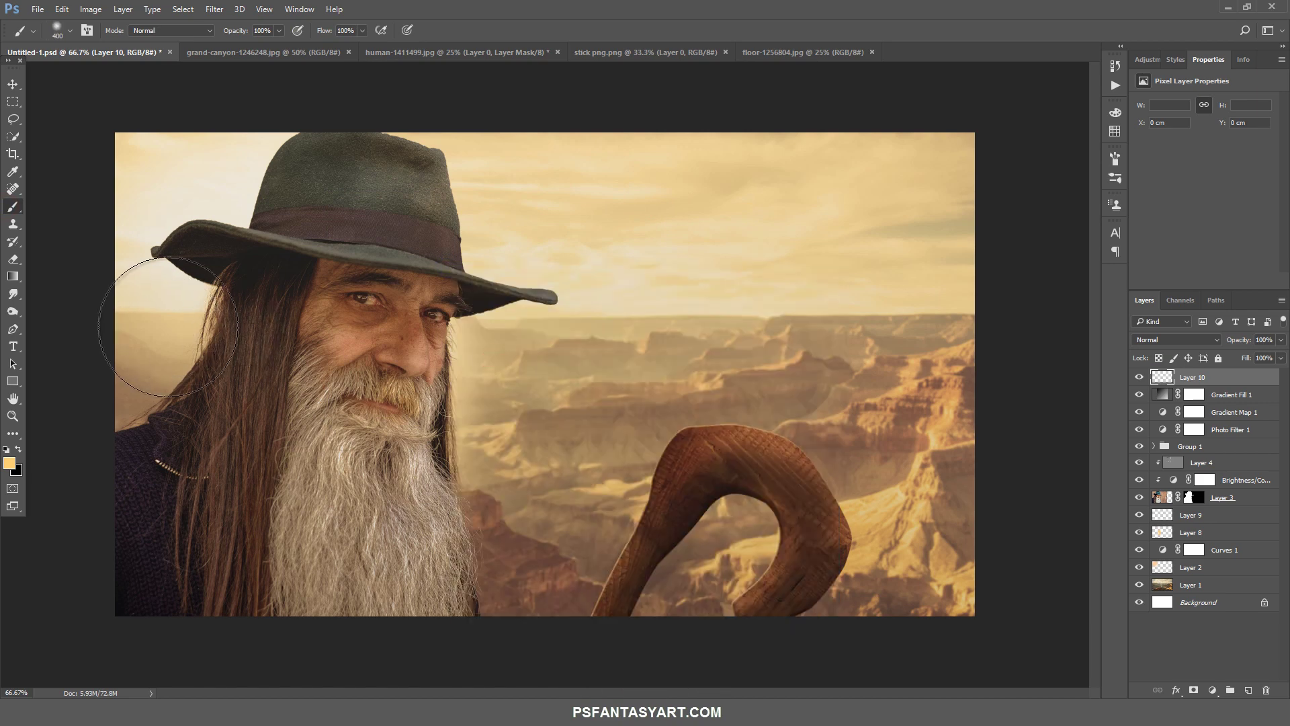
pyautogui.click(132, 311)
pyautogui.press(']')
pyautogui.press(']')
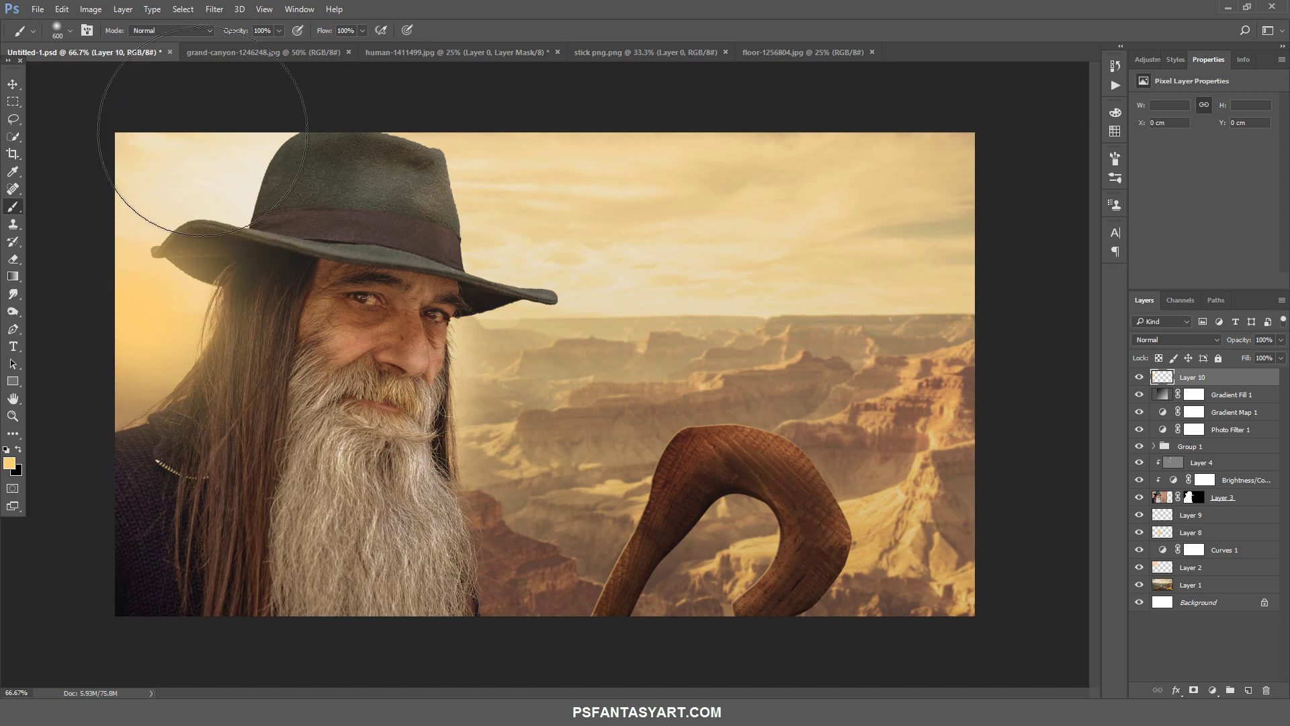
pyautogui.press('[')
pyautogui.click(207, 132)
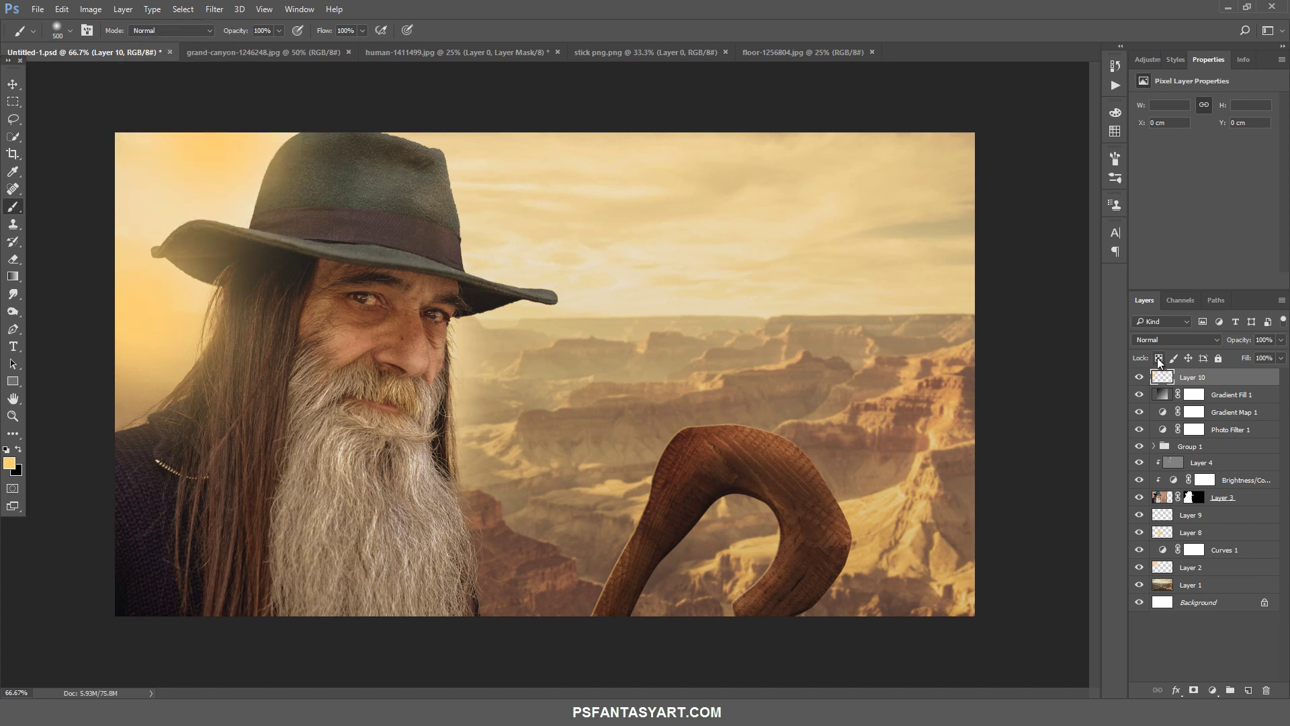
# Set the glow layer to Screen blending at about 78% opacity.
pyautogui.click(1176, 339)
pyautogui.click(1166, 452)
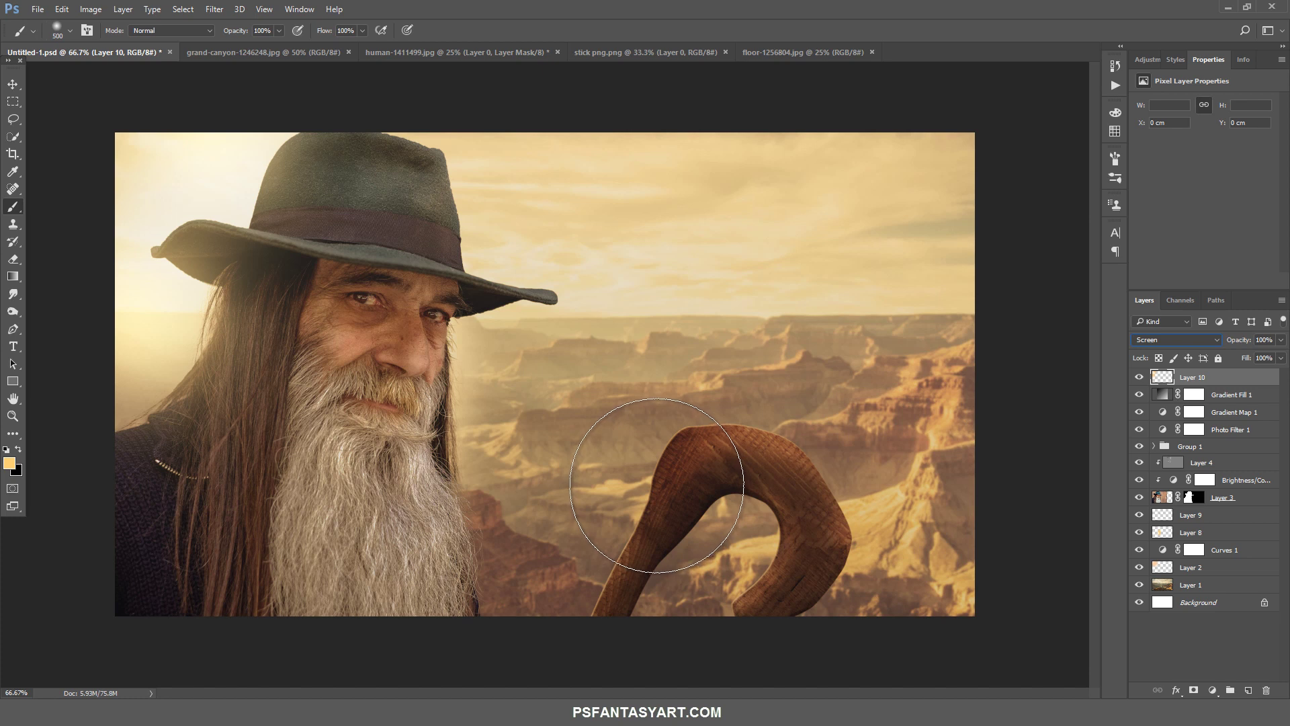
pyautogui.click(1281, 340)
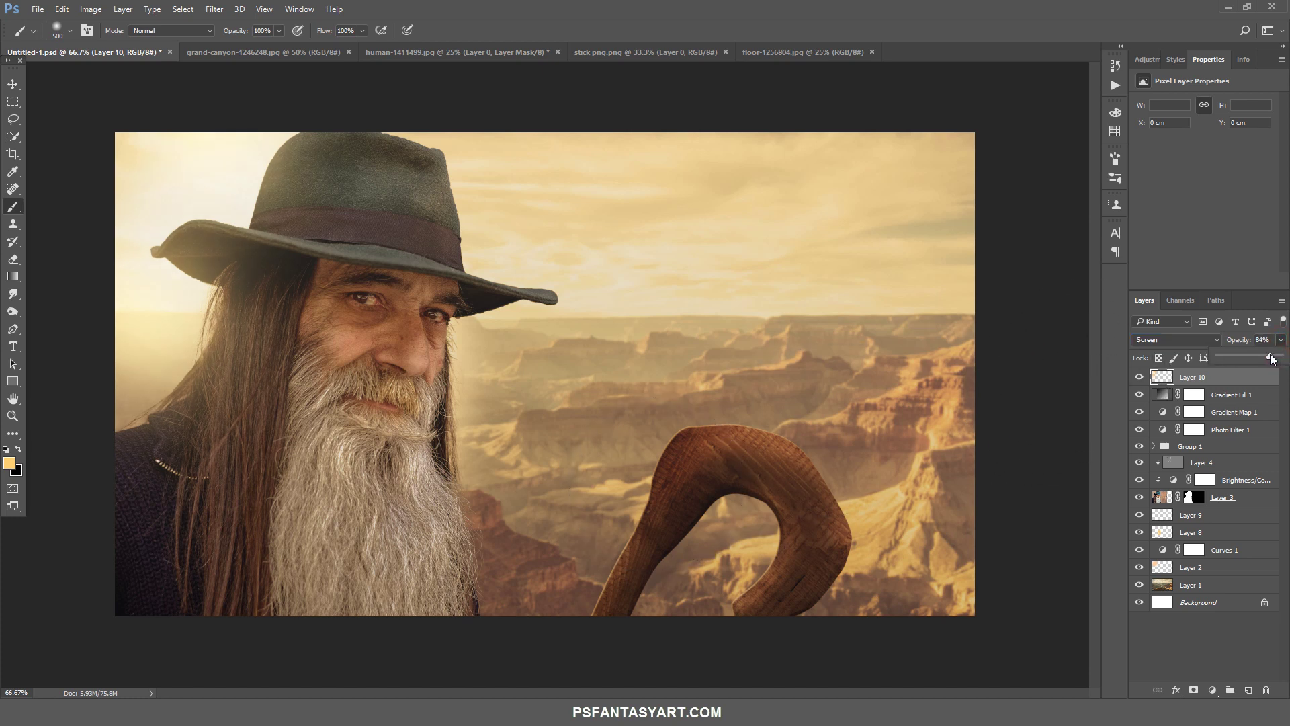
pyautogui.moveTo(1269, 358); pyautogui.dragTo(1267, 356)
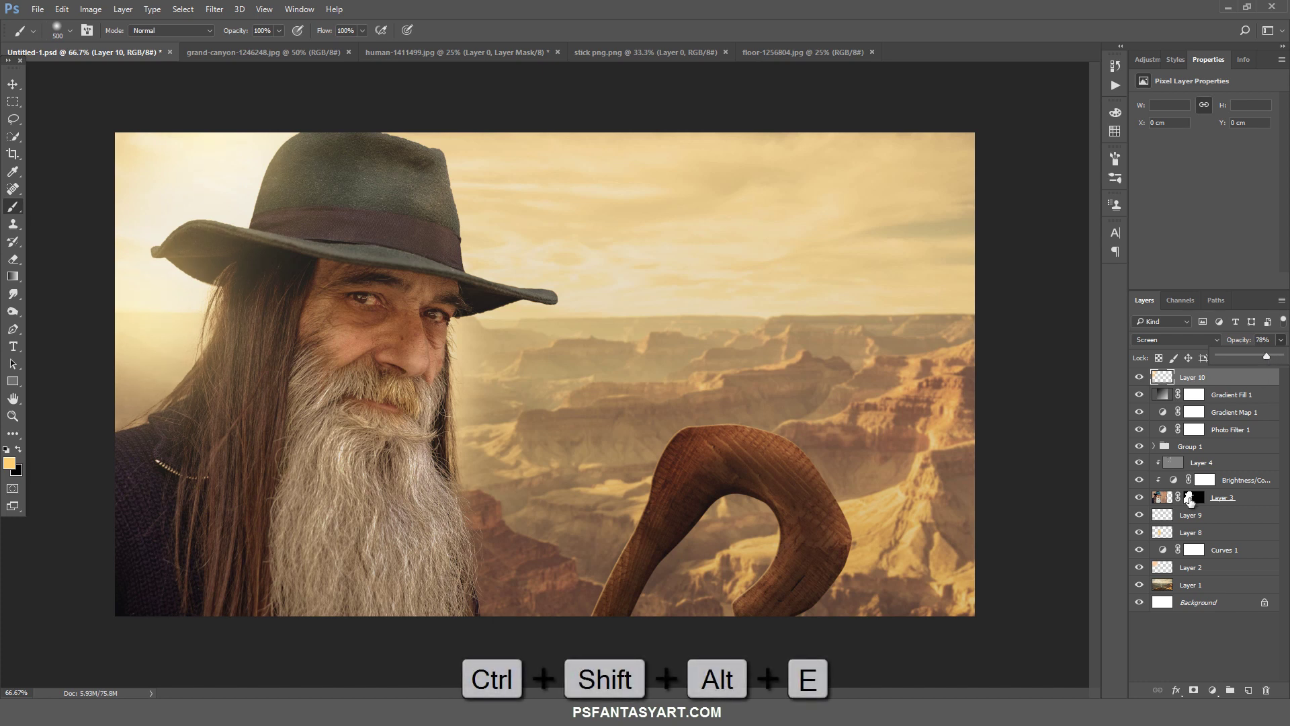
# Stamp visible layers into a new layer, apply High Pass radius 10, and blend it as Overlay.
pyautogui.hotkey('ctrl', 'shift', 'alt', 'e')
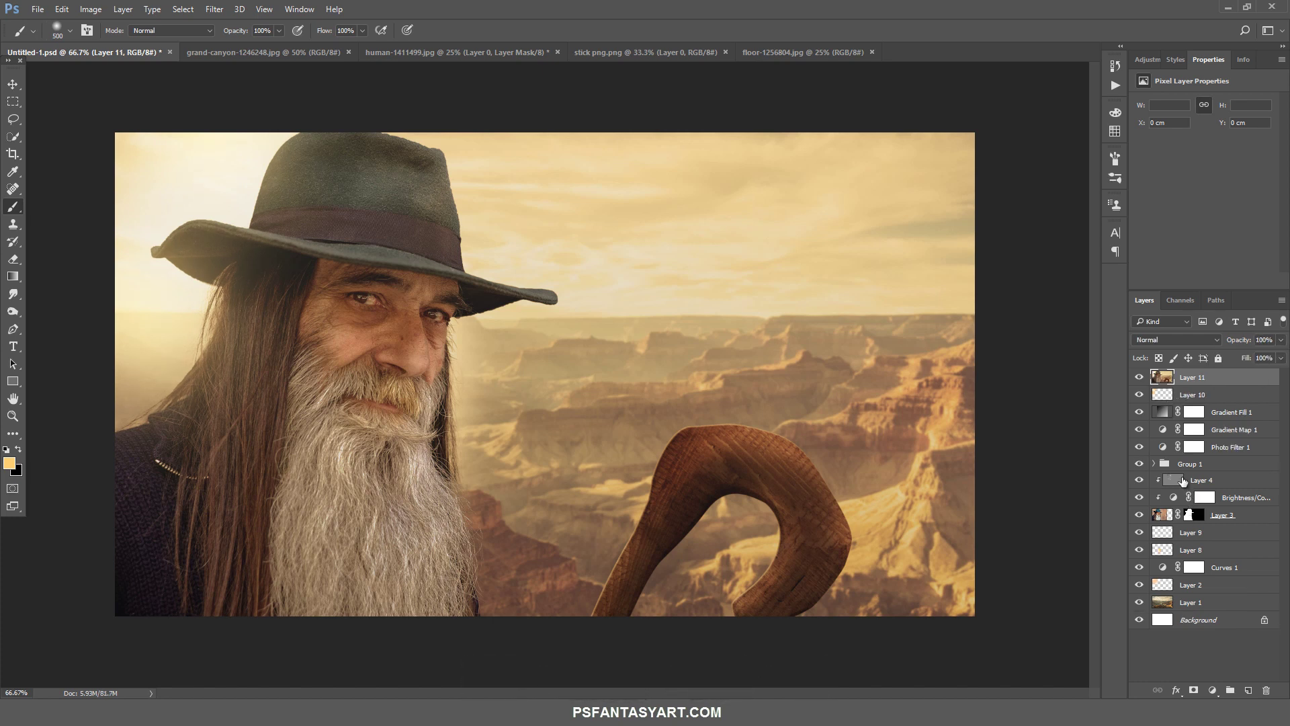
pyautogui.click(213, 9)
pyautogui.moveTo(297, 272)
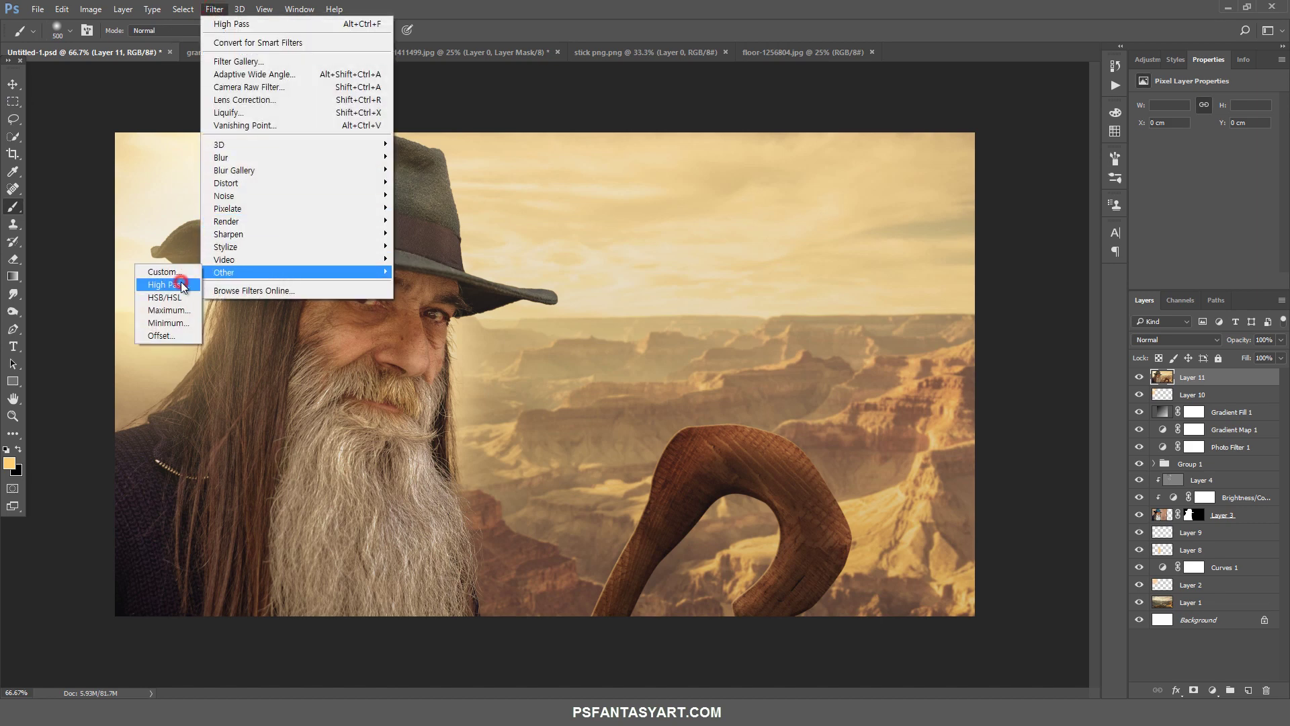
pyautogui.click(168, 285)
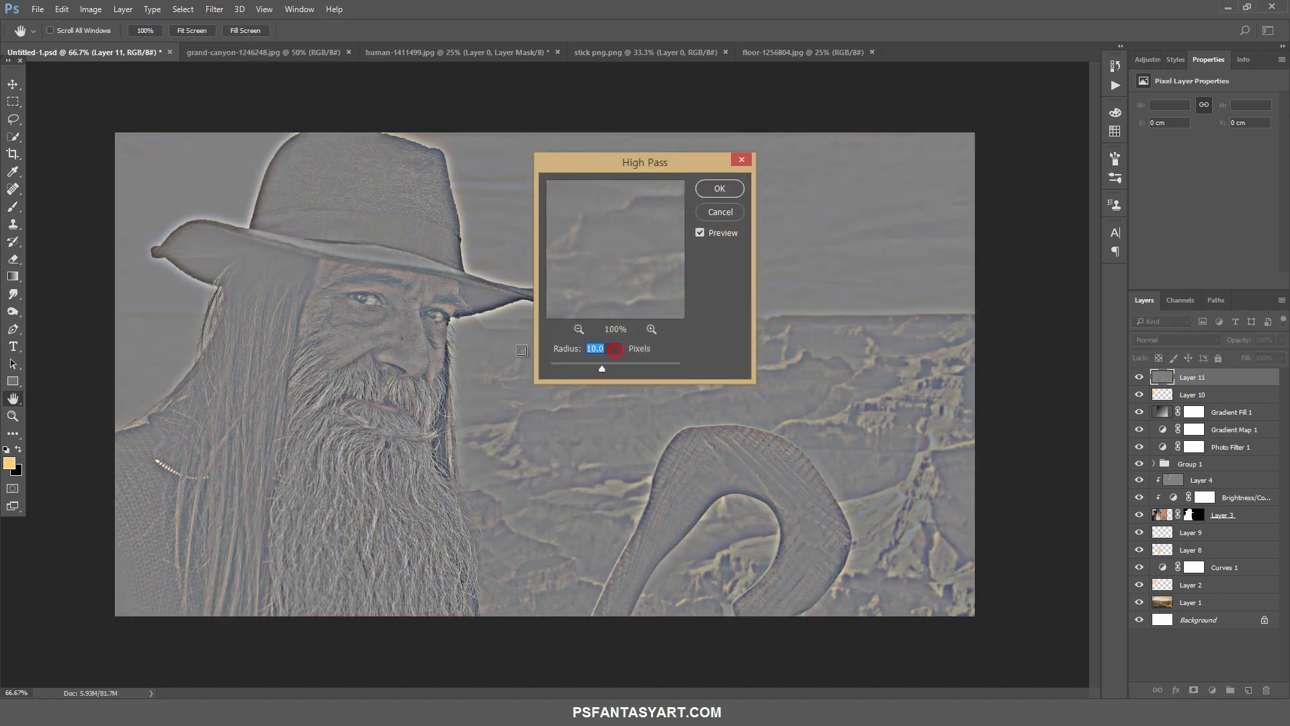
pyautogui.write('10')
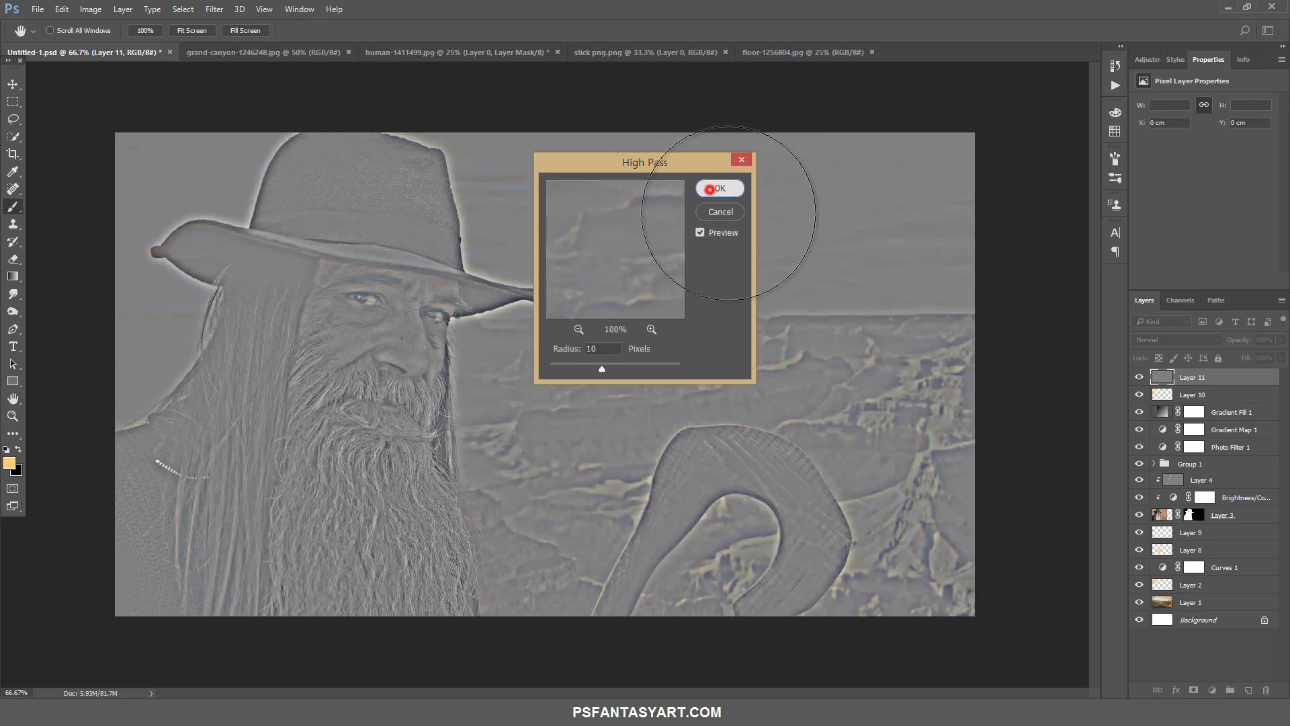
pyautogui.click(709, 189)
pyautogui.click(1174, 342)
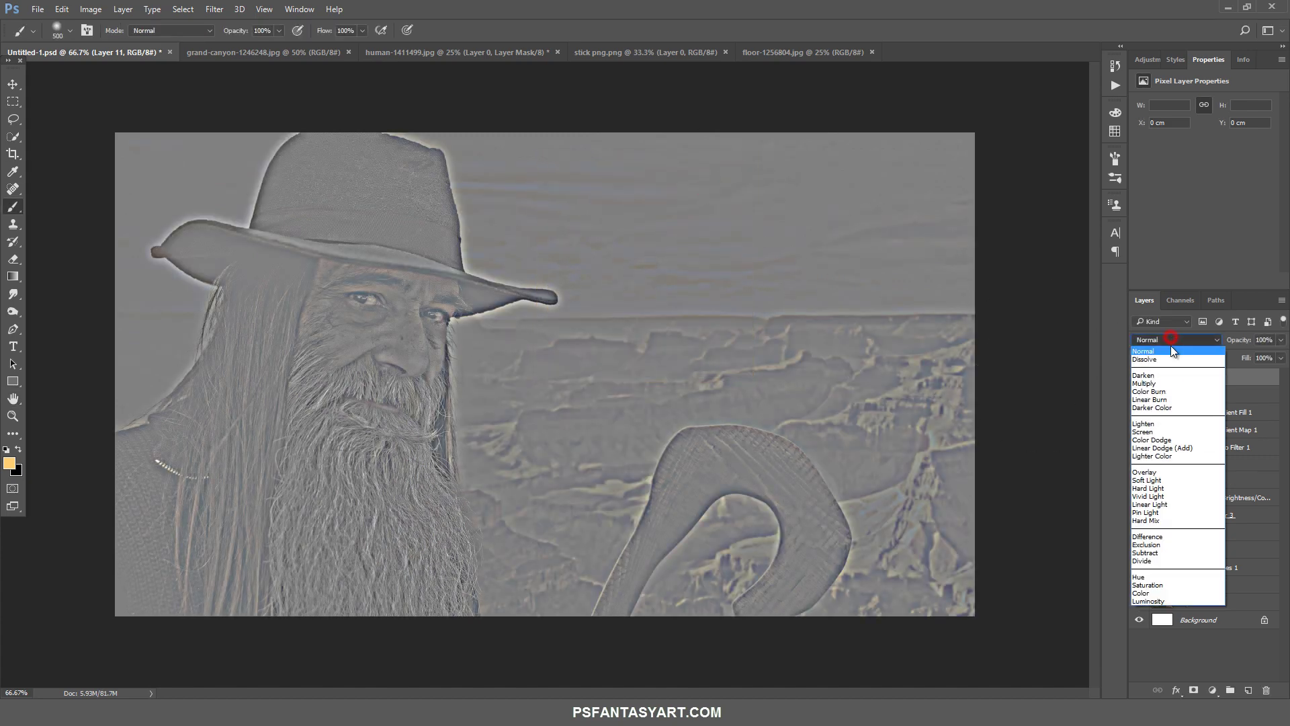
pyautogui.click(1169, 473)
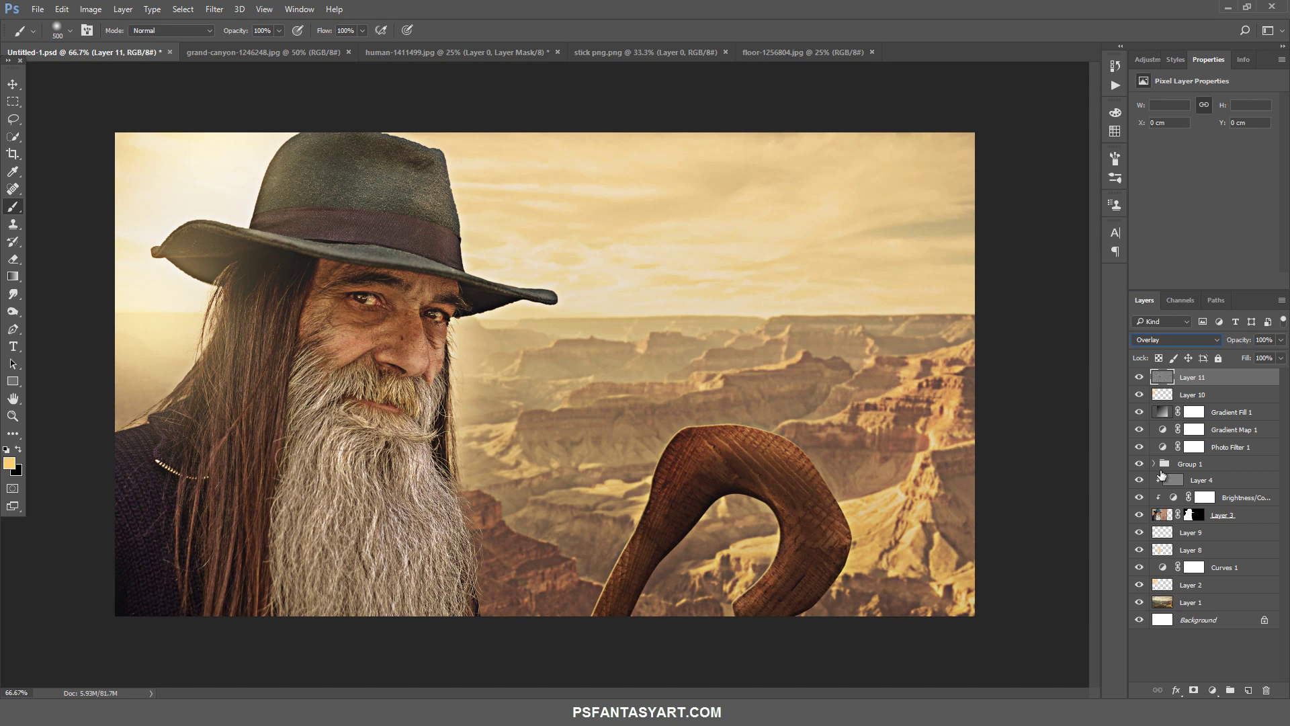
# On a new Screen layer, paint smaller peach glow strokes beside the hat brim and hair.
pyautogui.click(1245, 690)
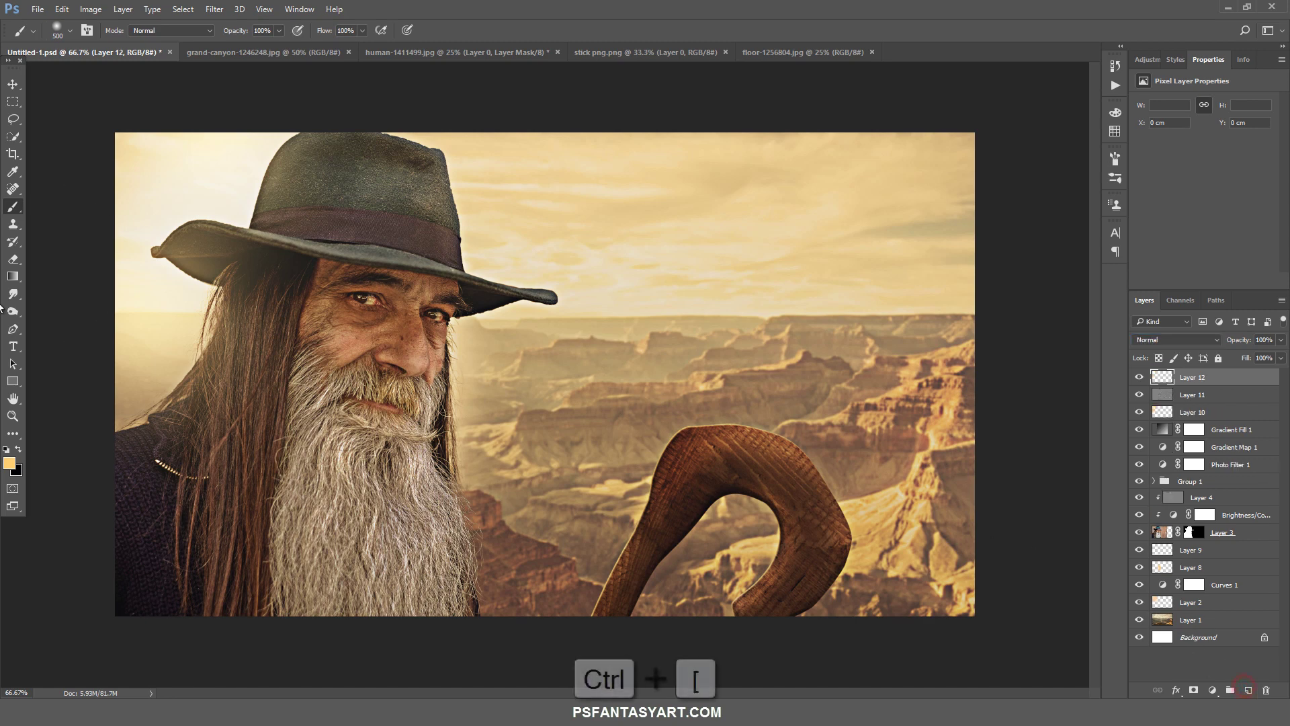
pyautogui.press('[')
pyautogui.press('[')
pyautogui.press('[')
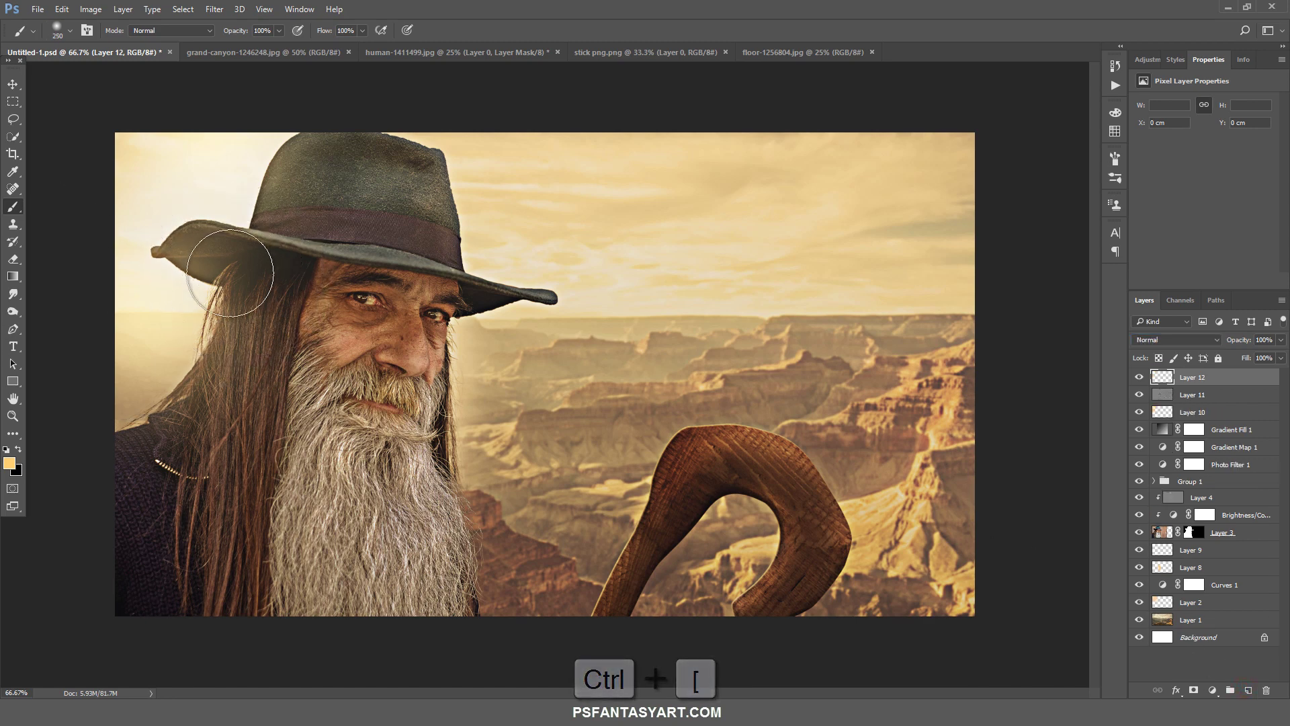
pyautogui.click(199, 305)
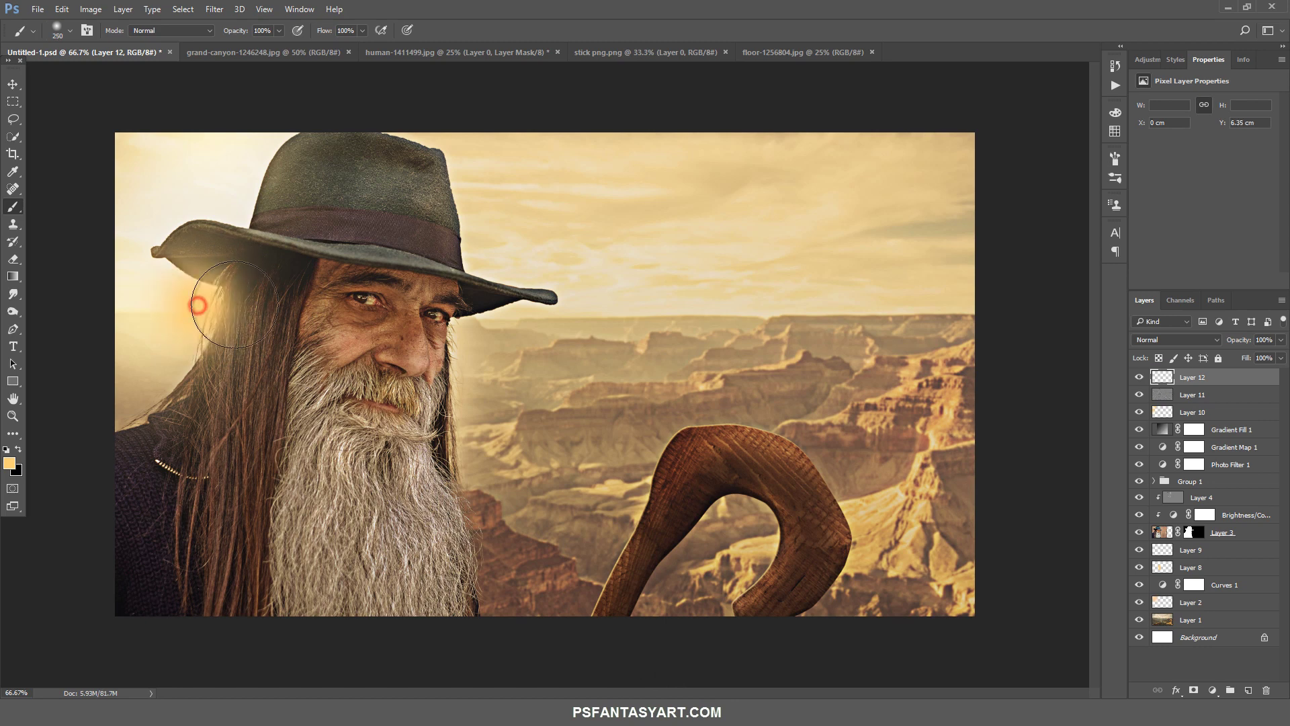
pyautogui.click(1169, 339)
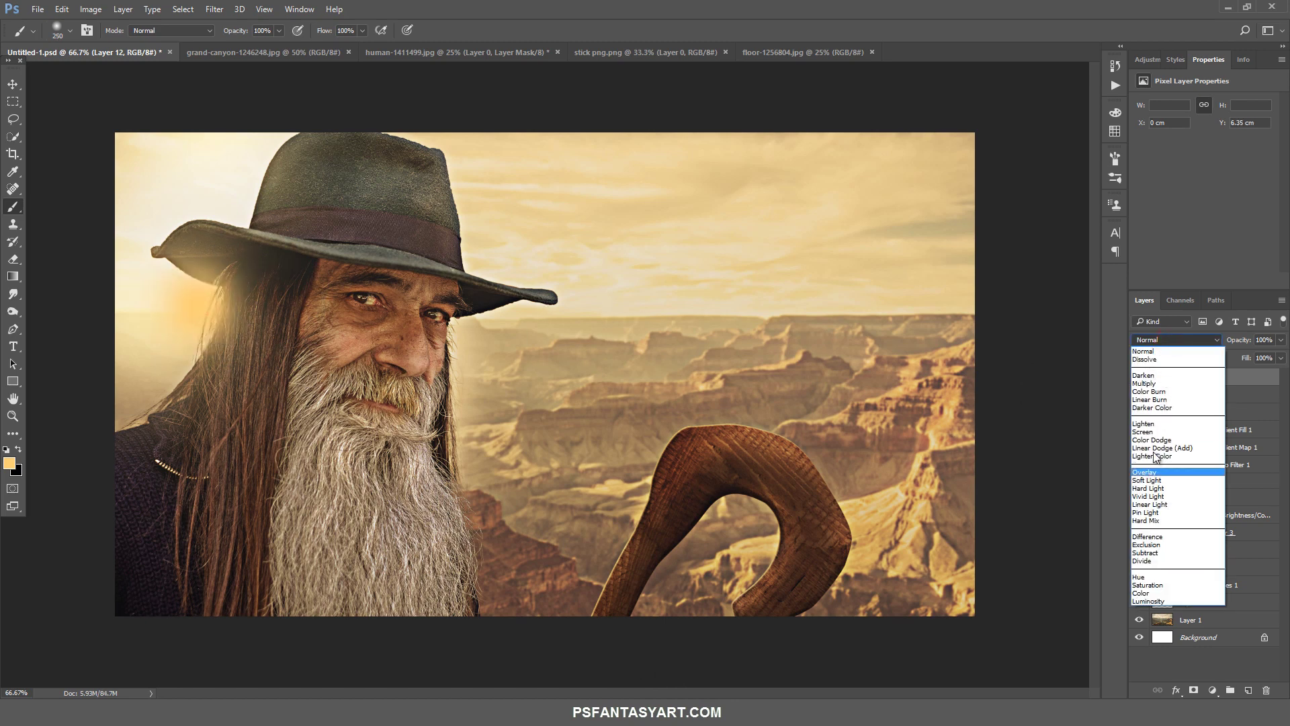
pyautogui.click(1147, 436)
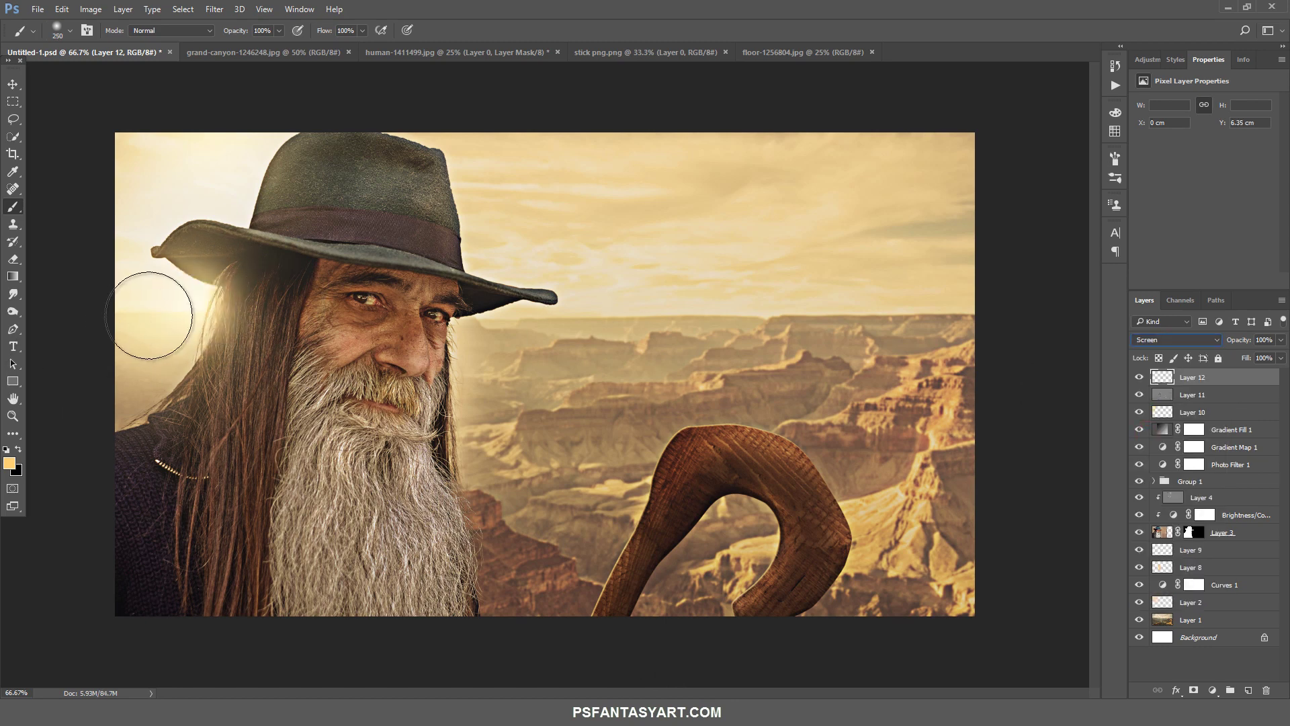
pyautogui.press('[')
pyautogui.press('[')
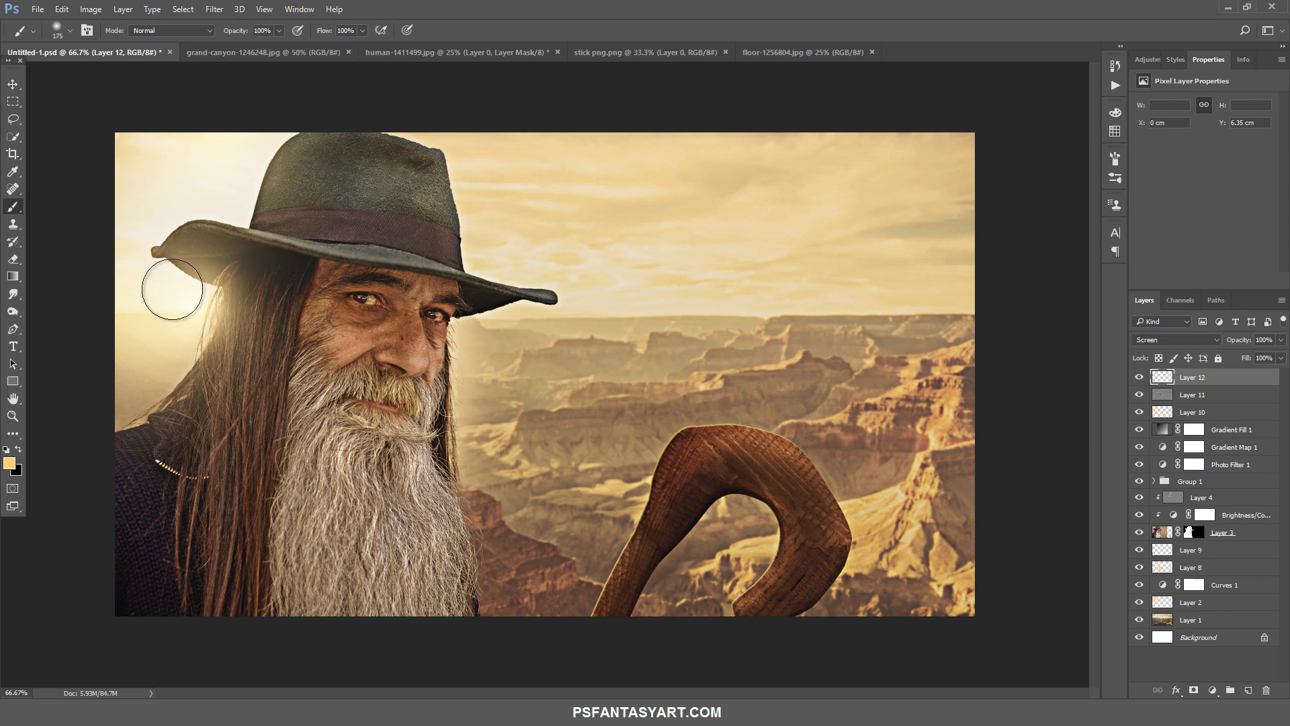
pyautogui.moveTo(173, 290); pyautogui.dragTo(180, 328)
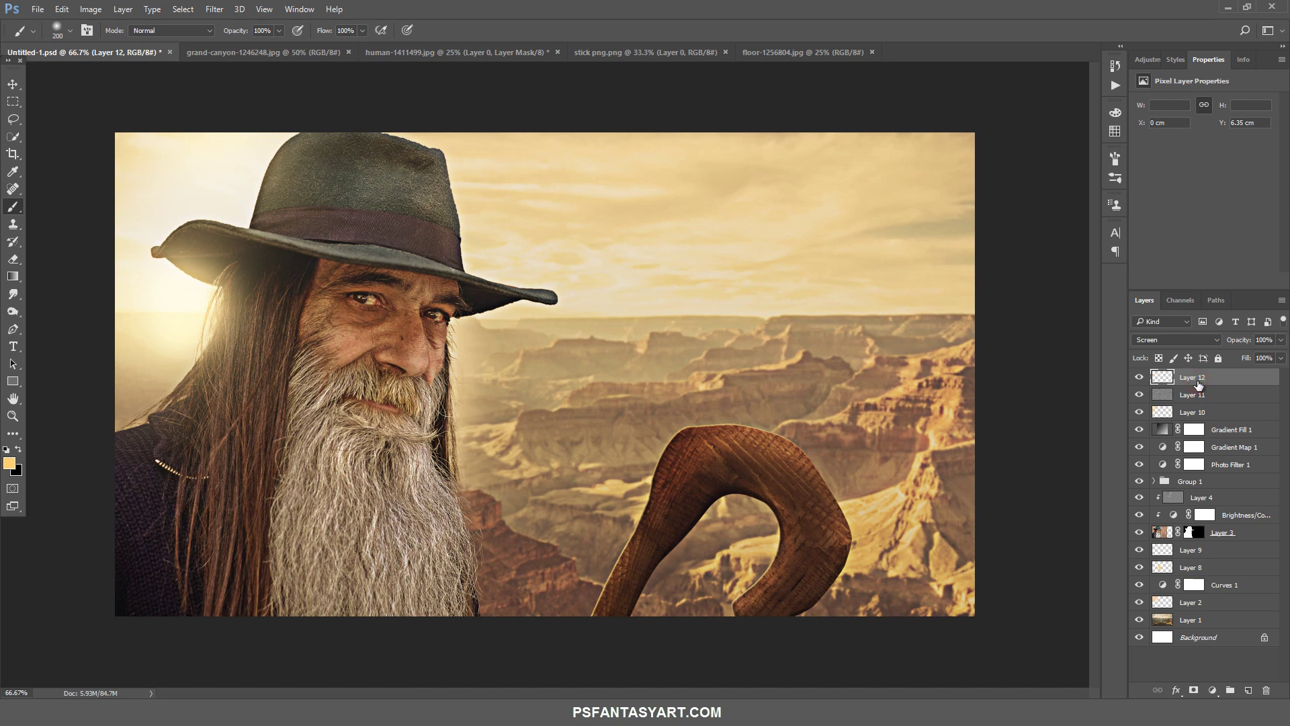
# Add a Gradient Map adjustment and set its left stop to navy #1a254d.
pyautogui.click(1212, 691)
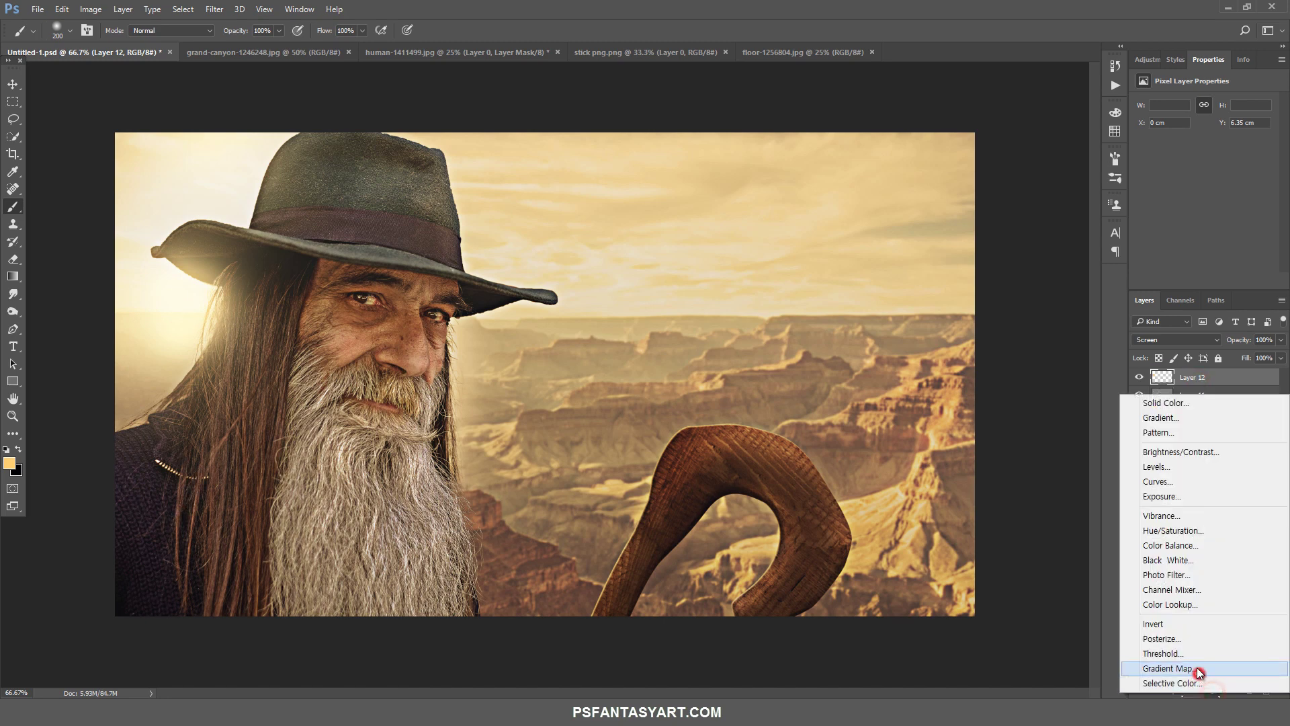
pyautogui.click(1198, 668)
pyautogui.click(1181, 104)
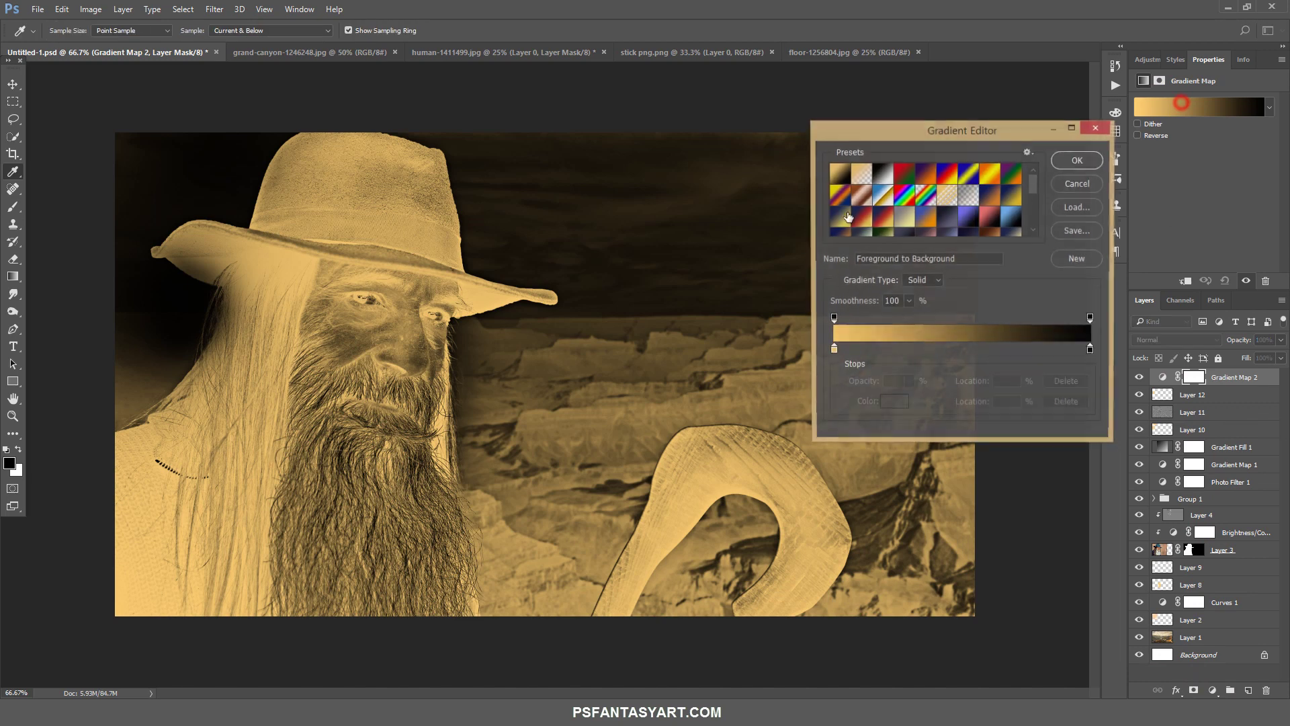
pyautogui.click(834, 349)
pyautogui.click(893, 405)
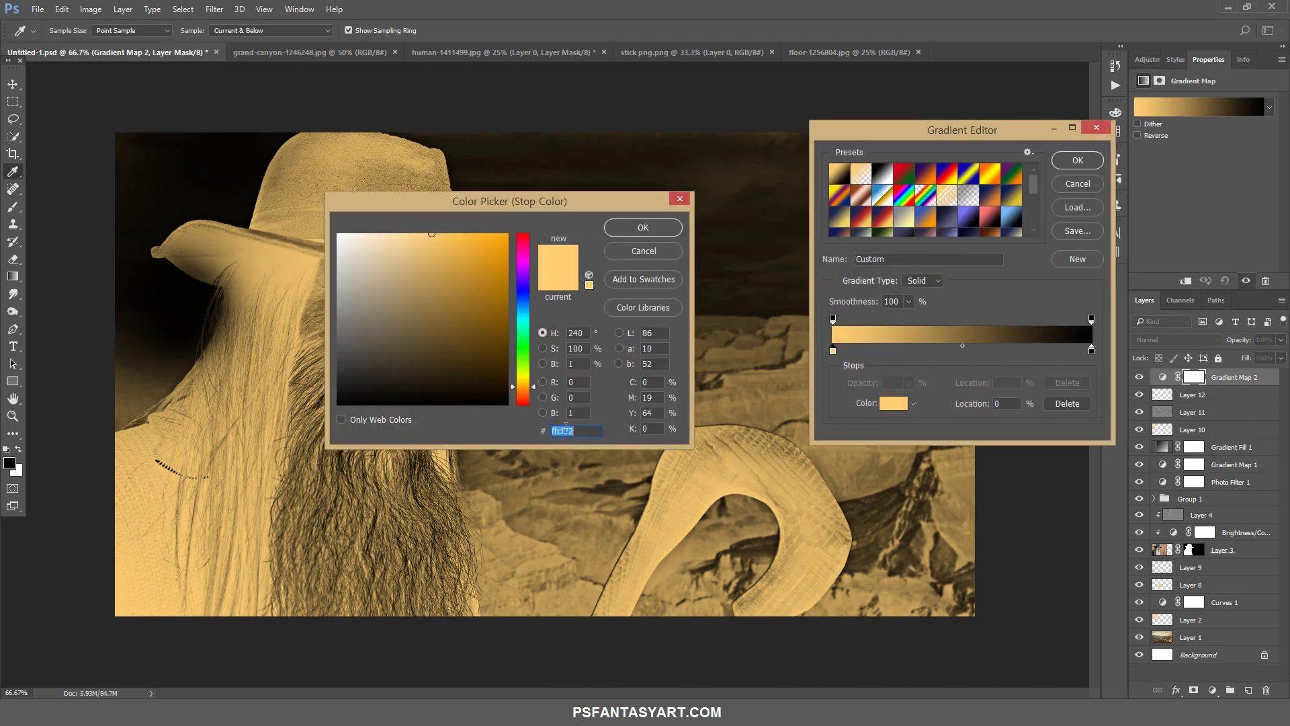
pyautogui.write('1a')
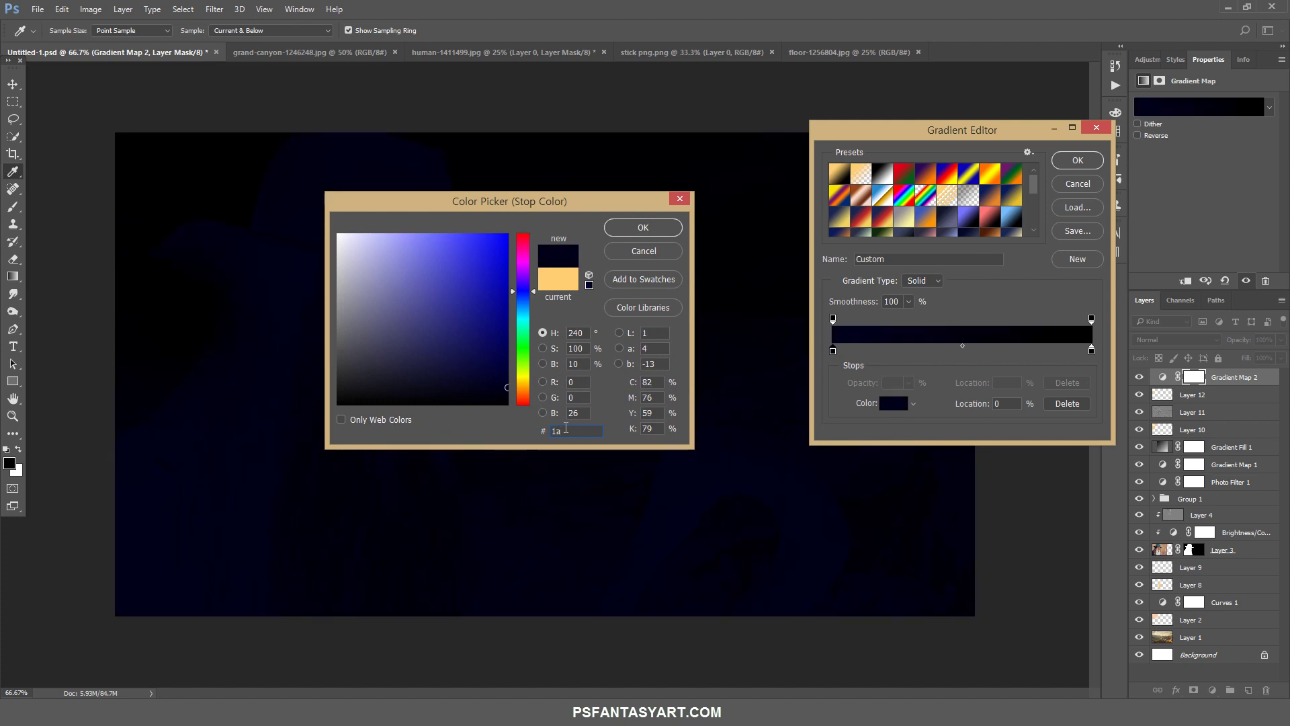
pyautogui.write('254d')
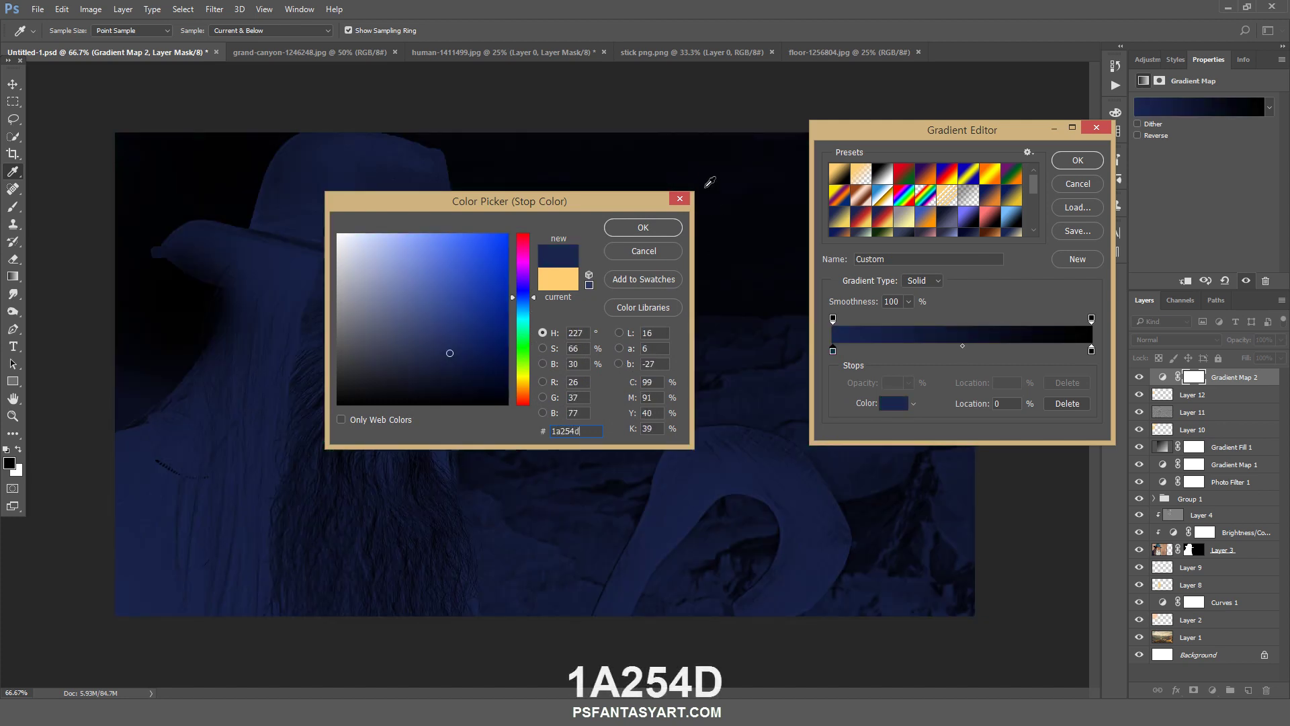
pyautogui.click(645, 228)
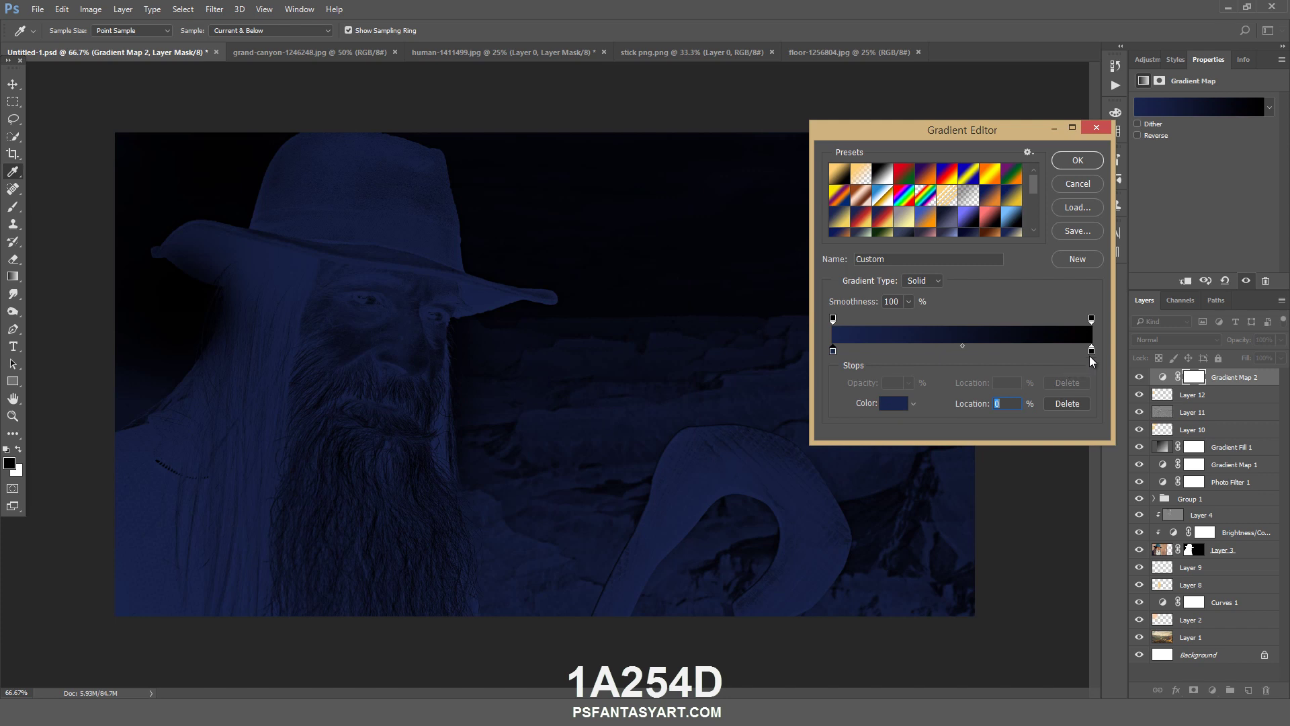
# Set the gradient map's right stop to pale yellow #f3dd83.
pyautogui.click(1092, 351)
pyautogui.click(894, 404)
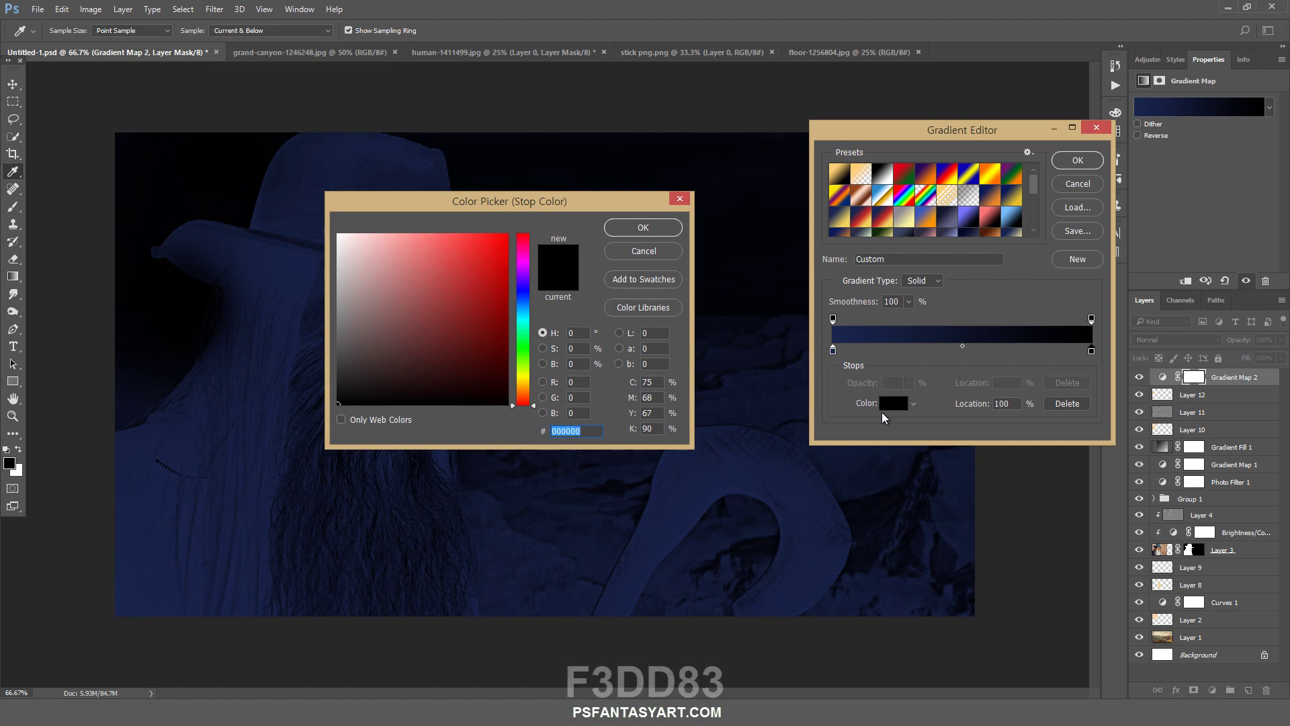
pyautogui.write('f3dd')
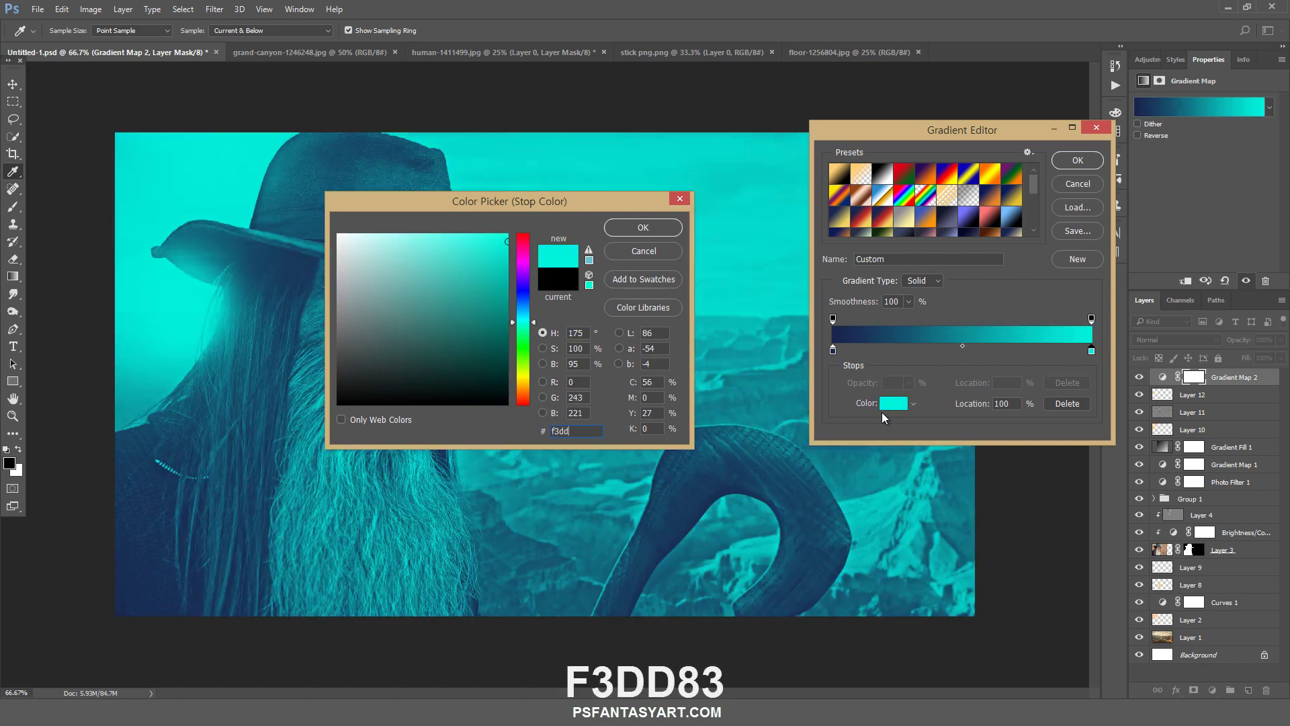
pyautogui.write('83')
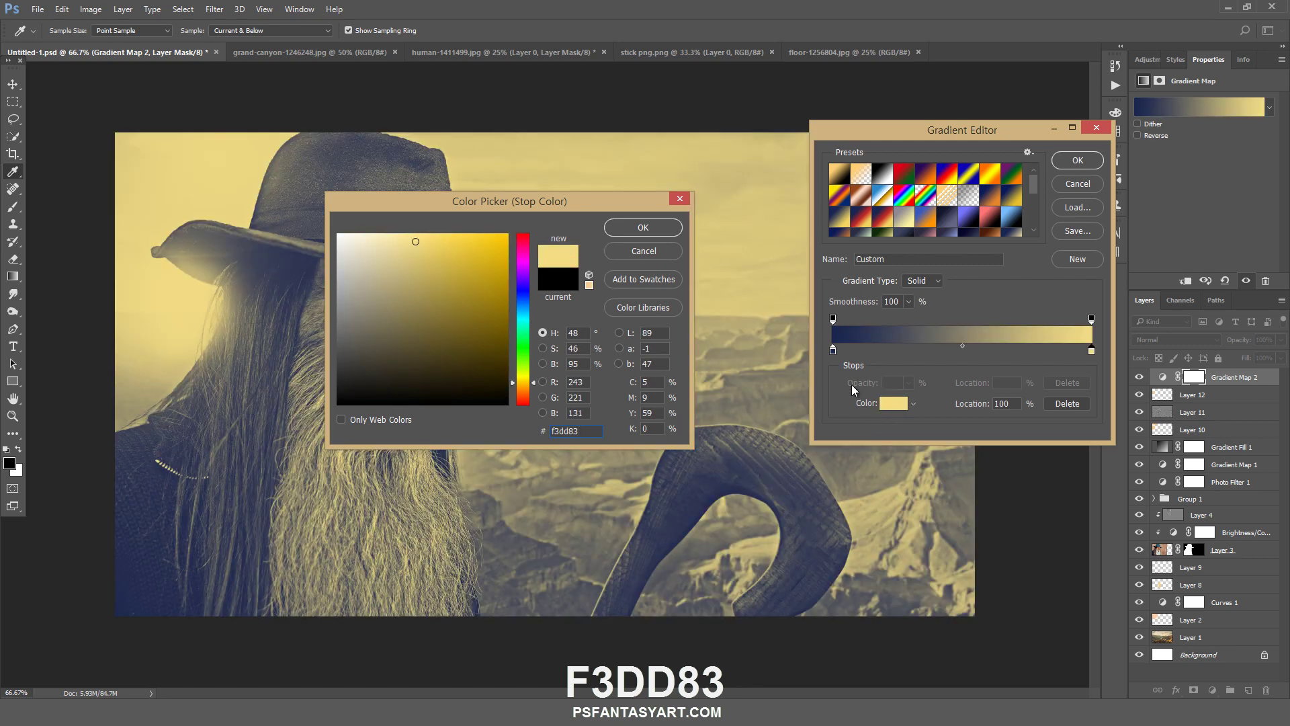
pyautogui.click(633, 227)
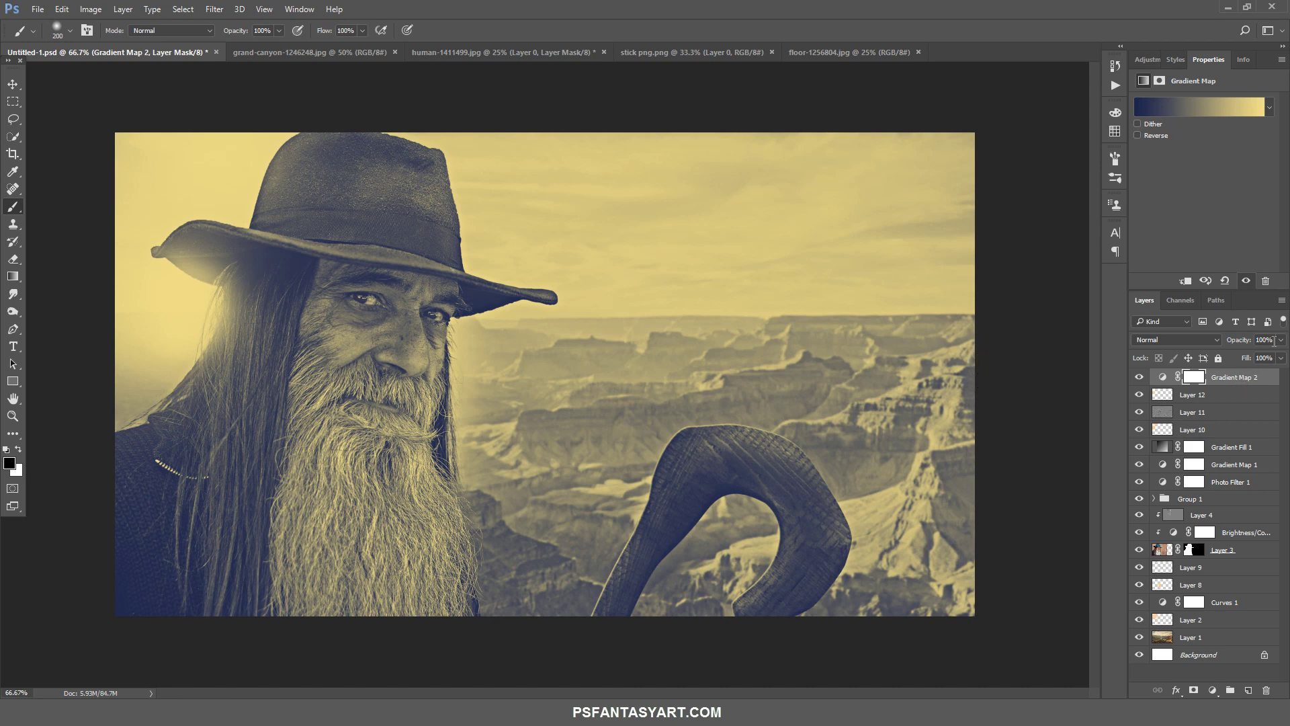
# Lower the gradient map layer's opacity to 25%.
pyautogui.click(1266, 339)
pyautogui.write('25')
pyautogui.press('Return')
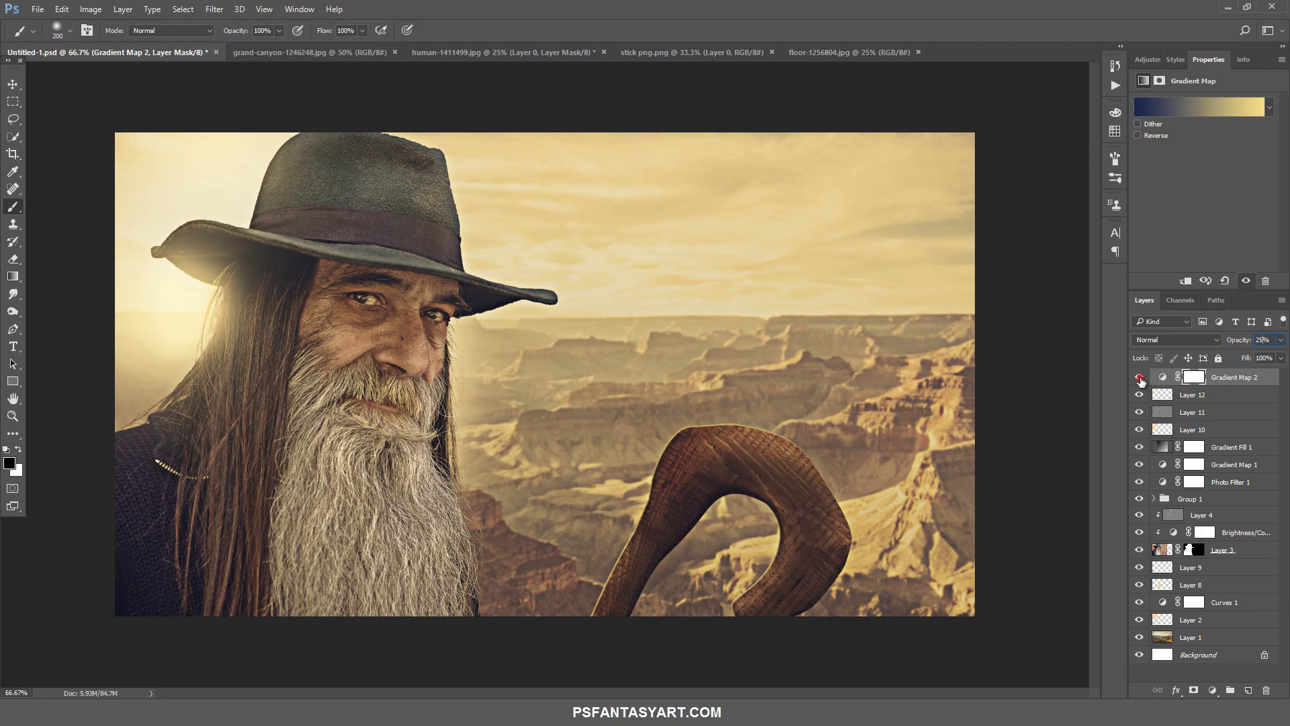
# Zoom in on the man's face and cycle to full-screen view with F.
pyautogui.click(13, 416)
pyautogui.click(505, 374)
pyautogui.press('f')
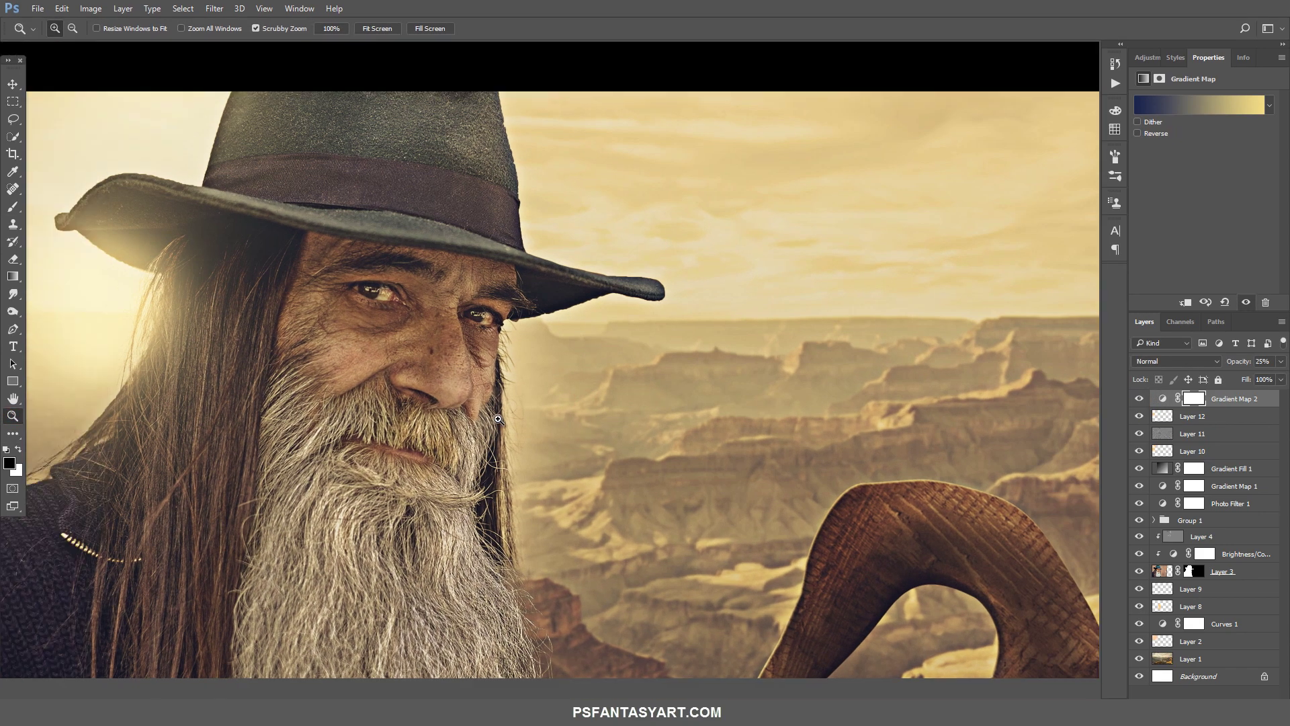
pyautogui.press('f')
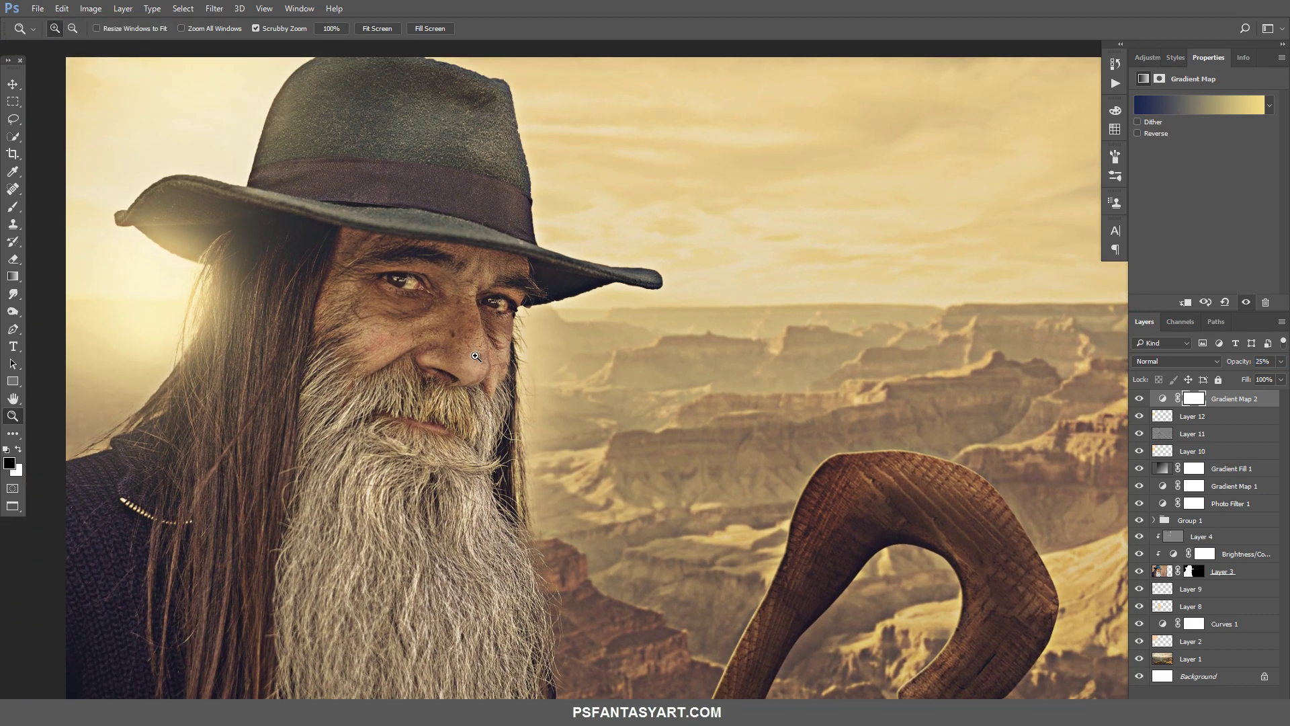